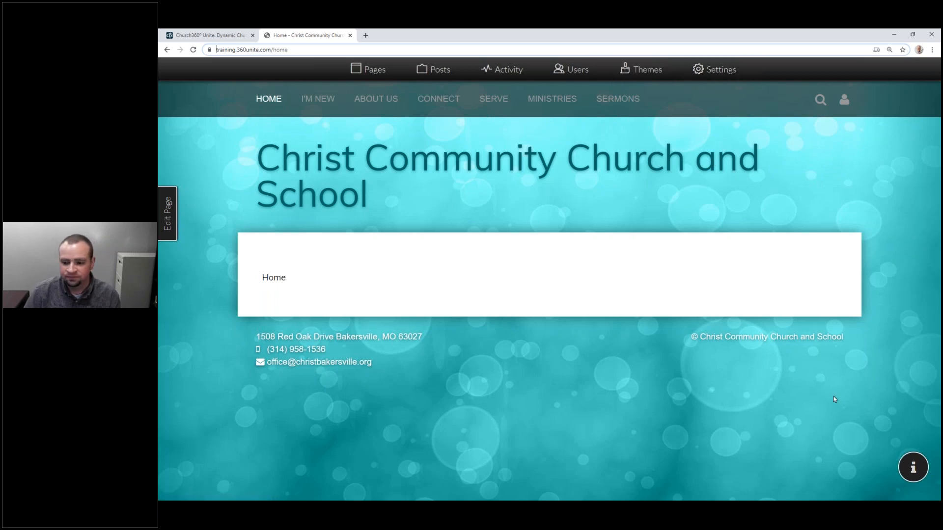
Look through the help widget's suggested articles, message form and support phone number, and close the widget.
{"action": "left_click", "coordinate": [912, 469]}
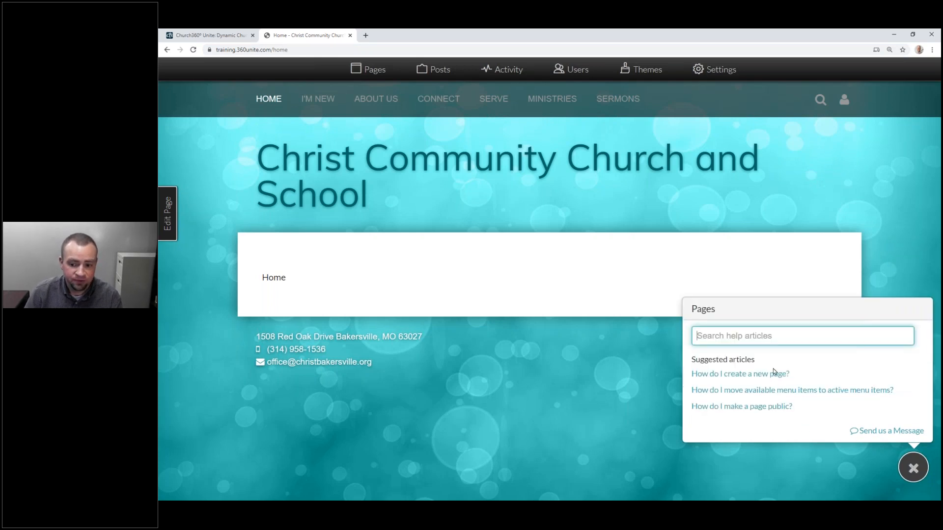
{"action": "left_click", "coordinate": [903, 431]}
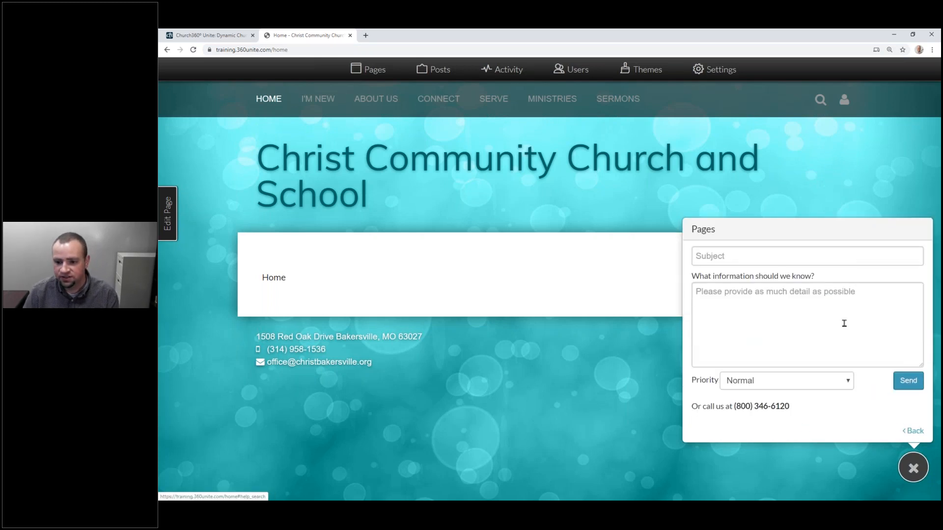
{"action": "left_click", "coordinate": [776, 258]}
{"action": "left_click", "coordinate": [768, 299]}
{"action": "left_click_drag", "start_coordinate": [791, 407], "coordinate": [738, 404]}
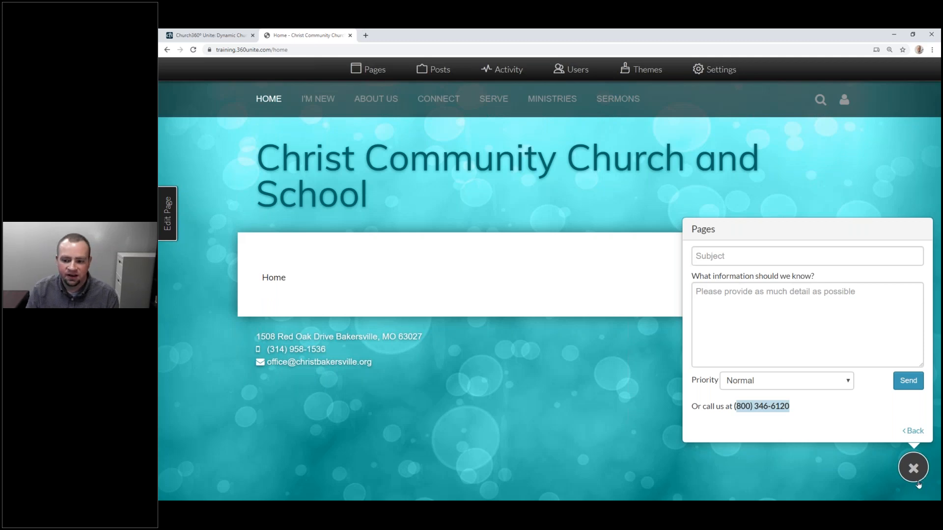
{"action": "left_click", "coordinate": [914, 431]}
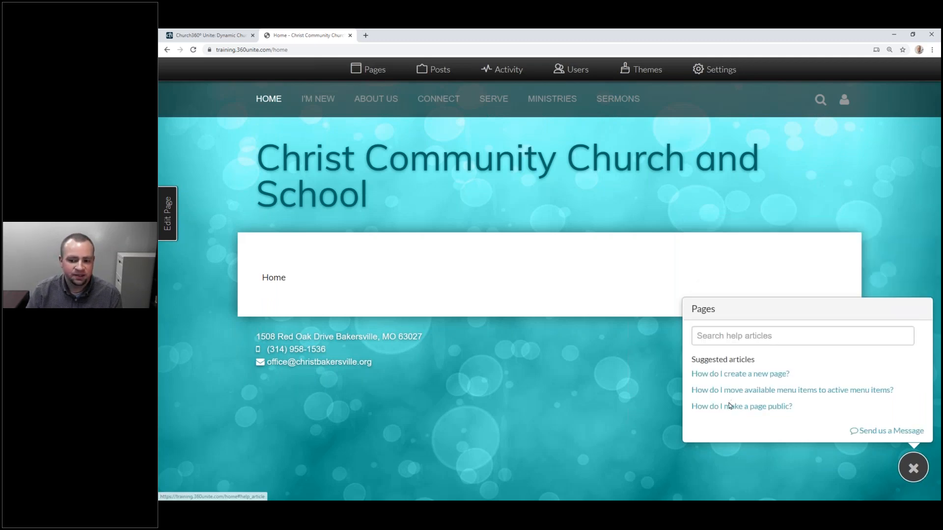
{"action": "left_click", "coordinate": [910, 469]}
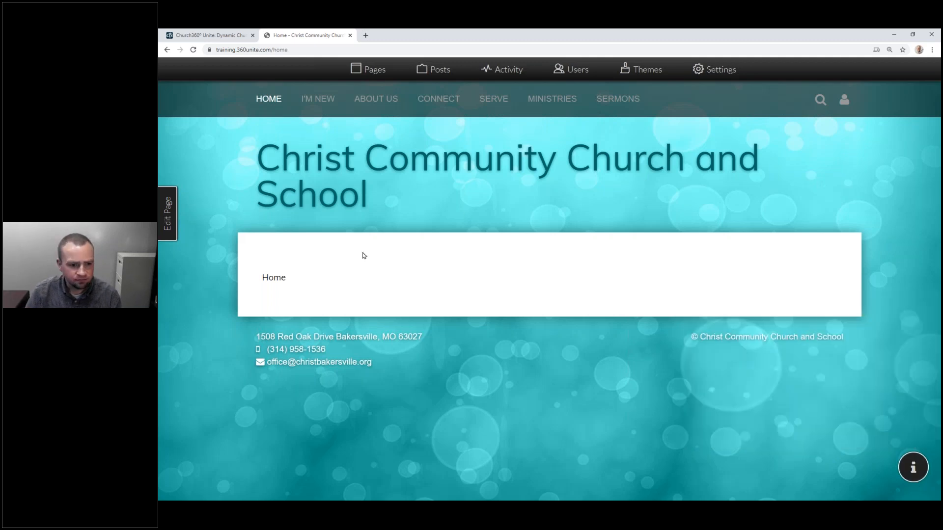
View the Home page's edit settings and the site's general settings, closing each one.
{"action": "left_click", "coordinate": [169, 224]}
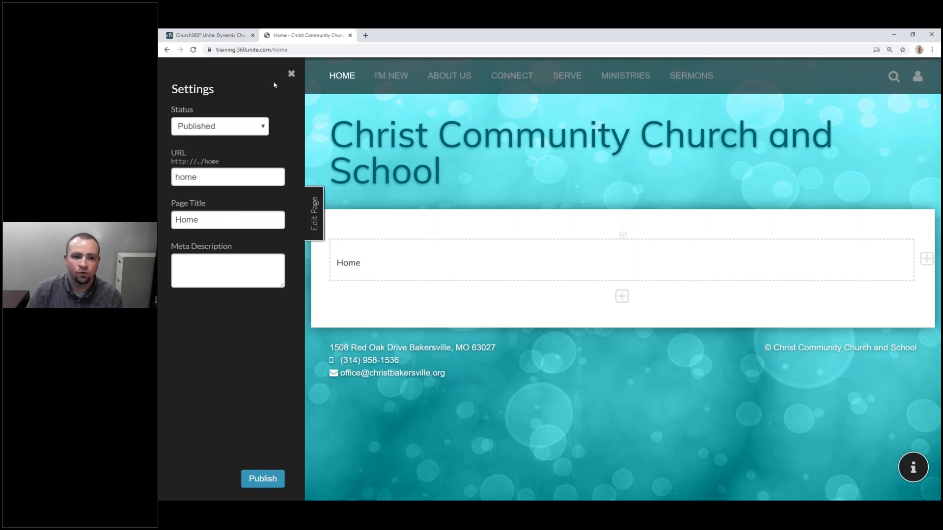
{"action": "left_click", "coordinate": [292, 74]}
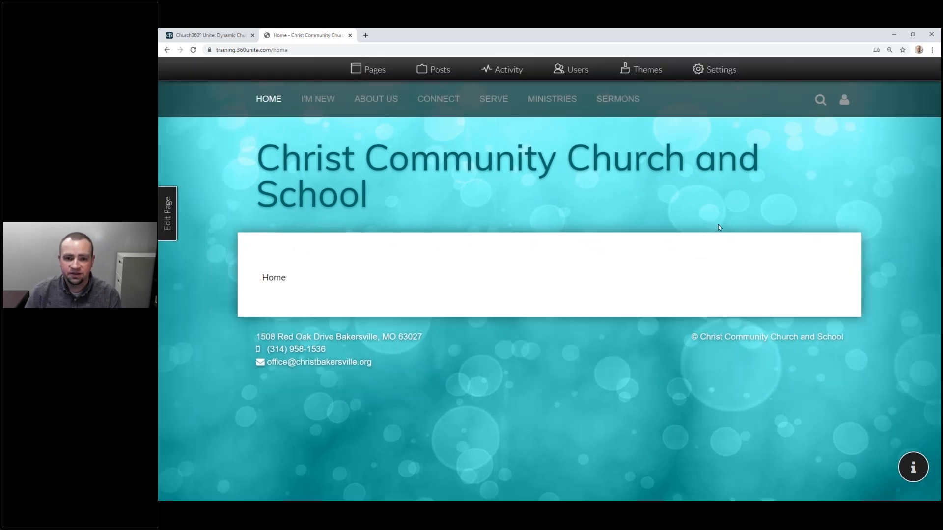
{"action": "left_click", "coordinate": [706, 79]}
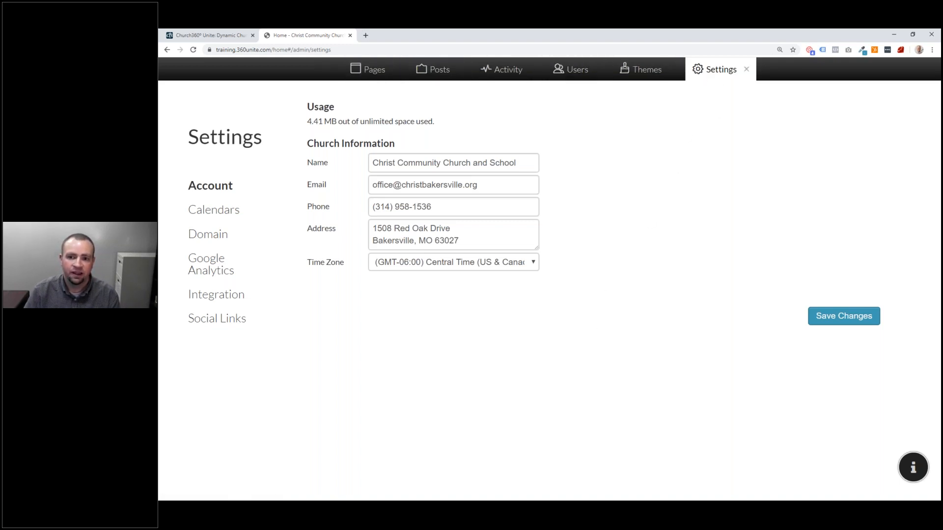
{"action": "left_click", "coordinate": [745, 70]}
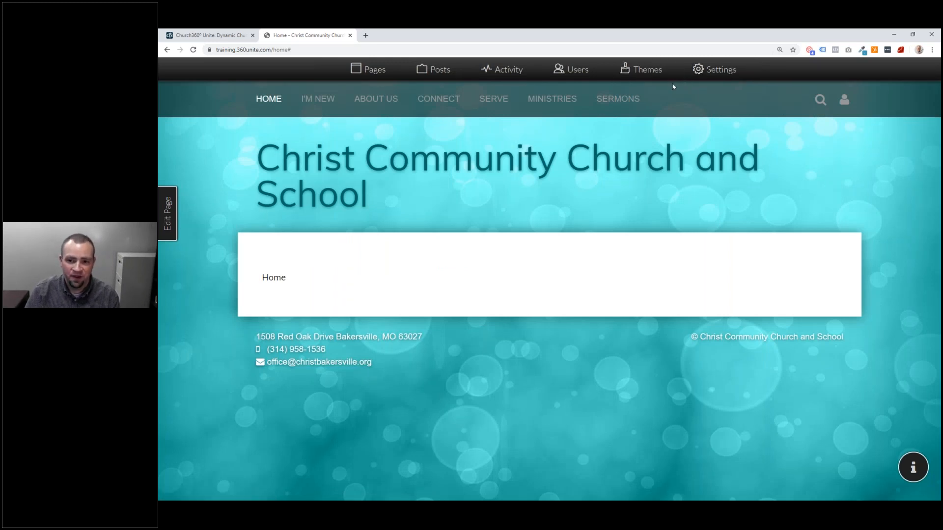
Examine the usage and church information in the account settings, and compare them with the contact details in the site footer.
{"action": "left_click", "coordinate": [735, 78]}
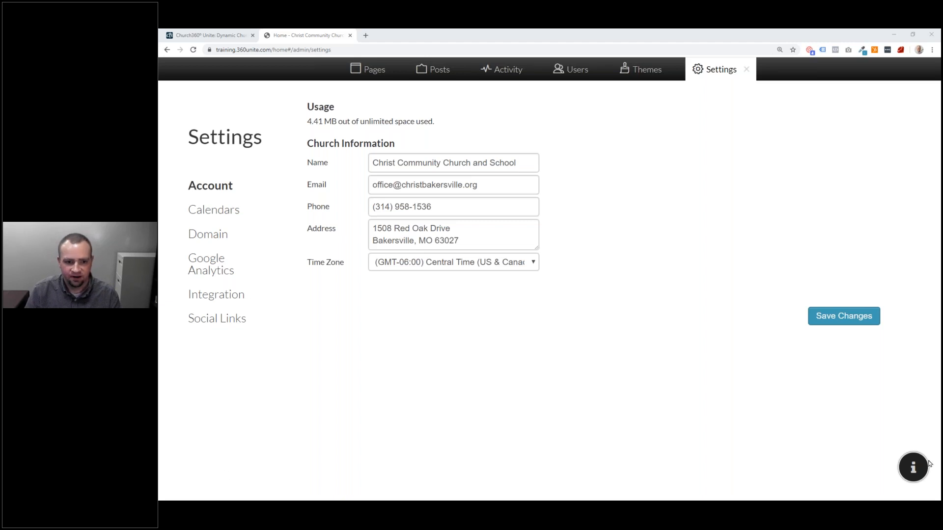
{"action": "double_click", "coordinate": [324, 106]}
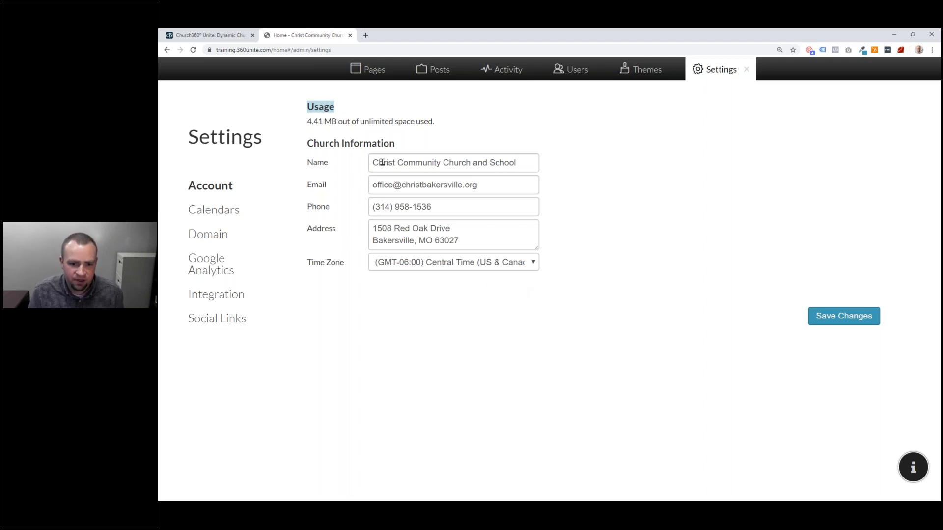
{"action": "left_click_drag", "start_coordinate": [372, 163], "coordinate": [538, 163]}
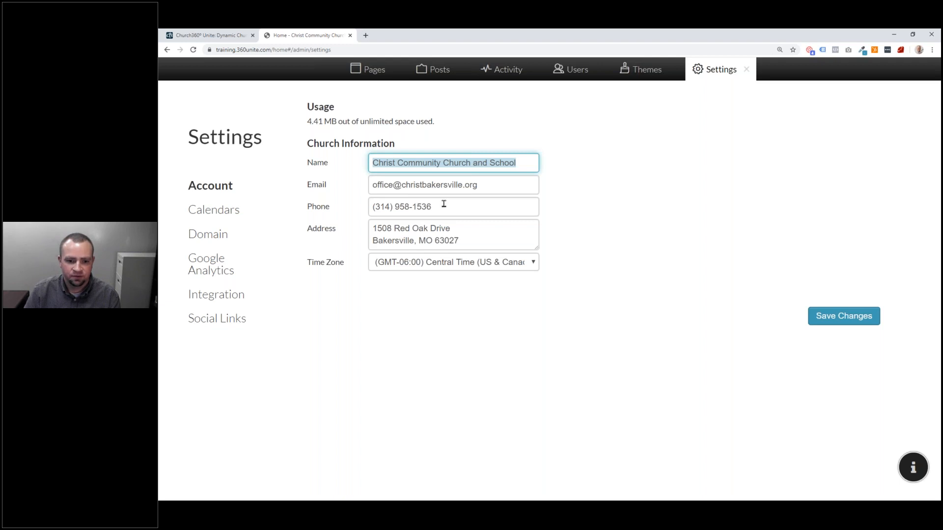
{"action": "left_click", "coordinate": [746, 69]}
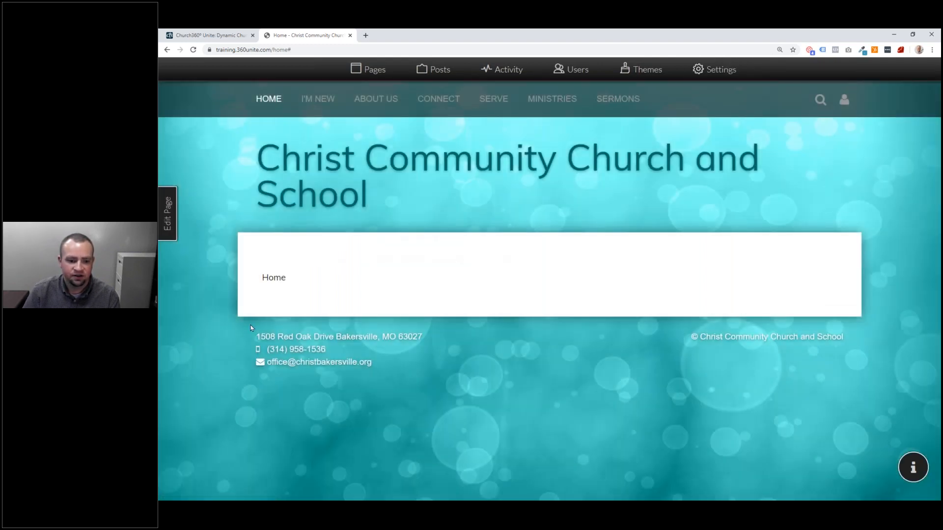
{"action": "left_click_drag", "start_coordinate": [240, 336], "coordinate": [804, 367]}
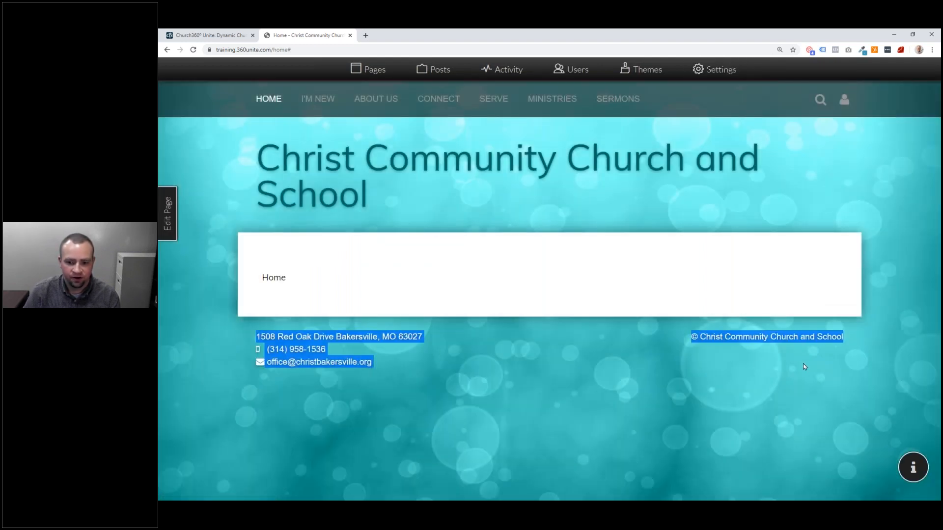
{"action": "left_click", "coordinate": [729, 335]}
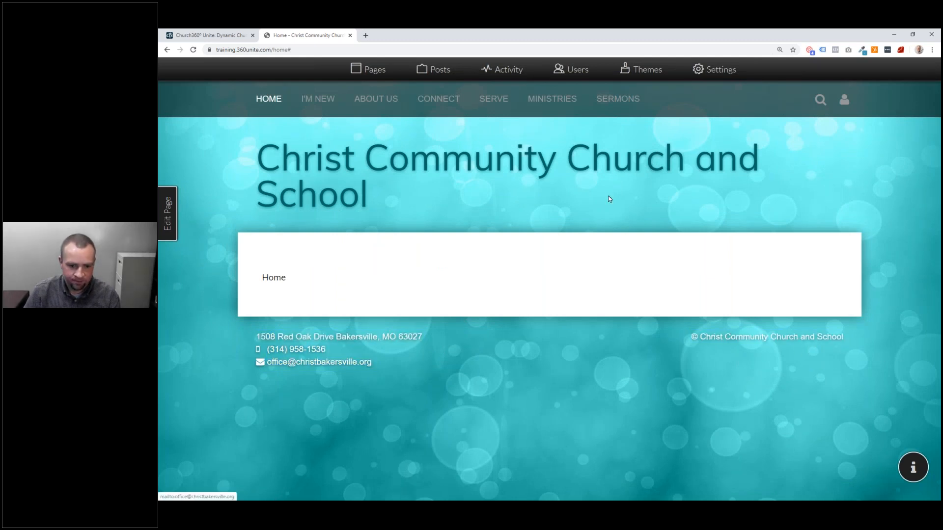
Examine the full list of calendars and their visibility in the site's calendar settings.
{"action": "left_click", "coordinate": [711, 71]}
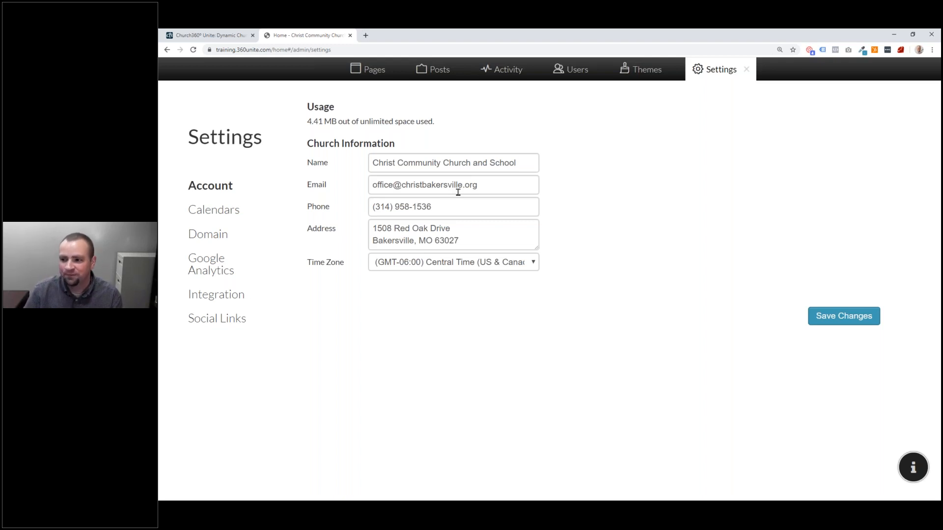
{"action": "left_click", "coordinate": [229, 209]}
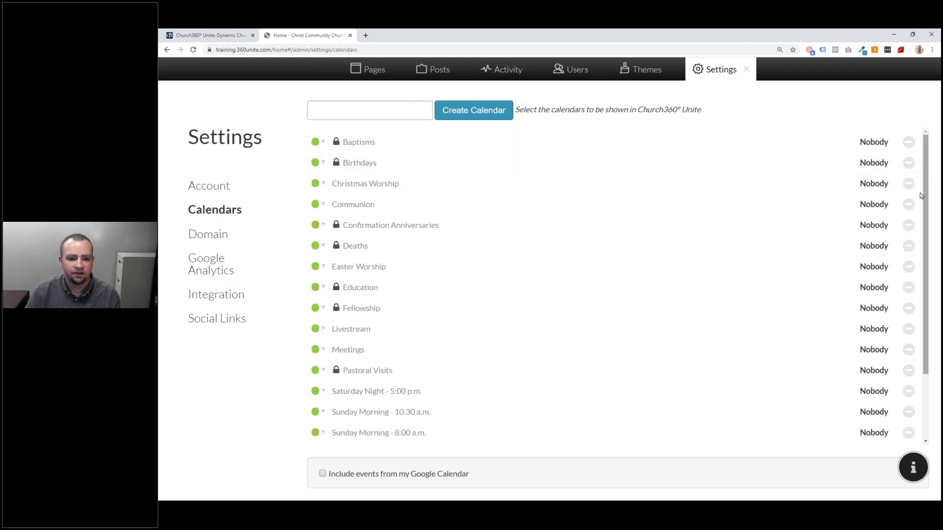
{"action": "scroll", "coordinate": [922, 207], "scroll_direction": "down", "scroll_amount": 2}
{"action": "scroll", "coordinate": [918, 236], "scroll_direction": "up", "scroll_amount": 2}
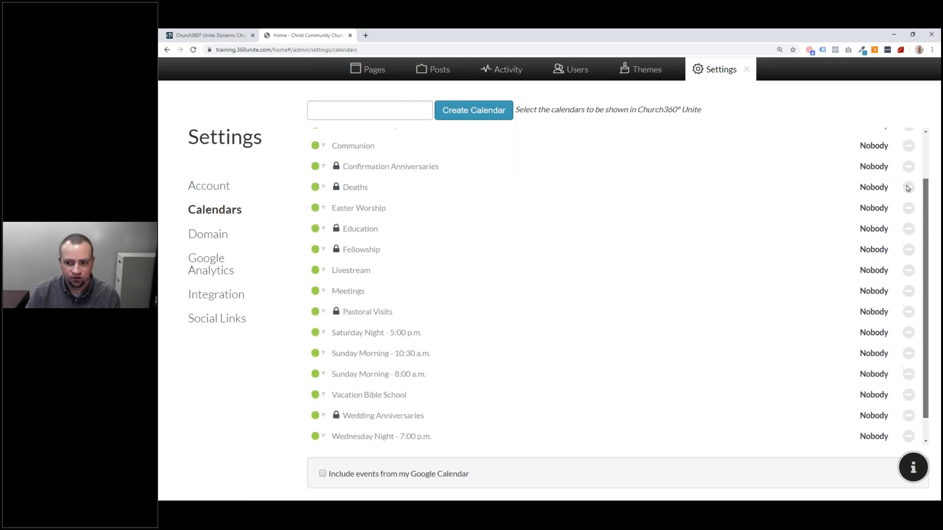
{"action": "scroll", "coordinate": [914, 242], "scroll_direction": "down", "scroll_amount": 2}
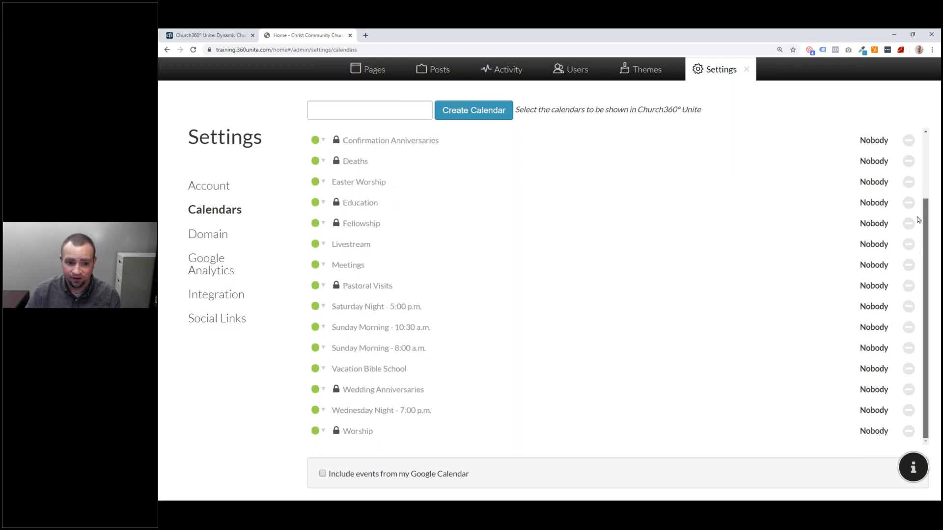
{"action": "scroll", "coordinate": [919, 221], "scroll_direction": "up", "scroll_amount": 2}
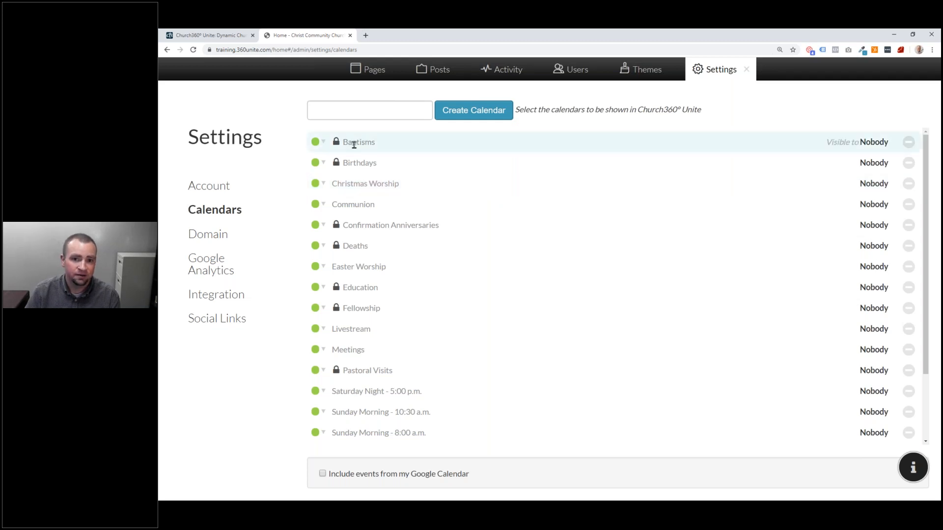
{"action": "scroll", "coordinate": [526, 185], "scroll_direction": "down", "scroll_amount": 2}
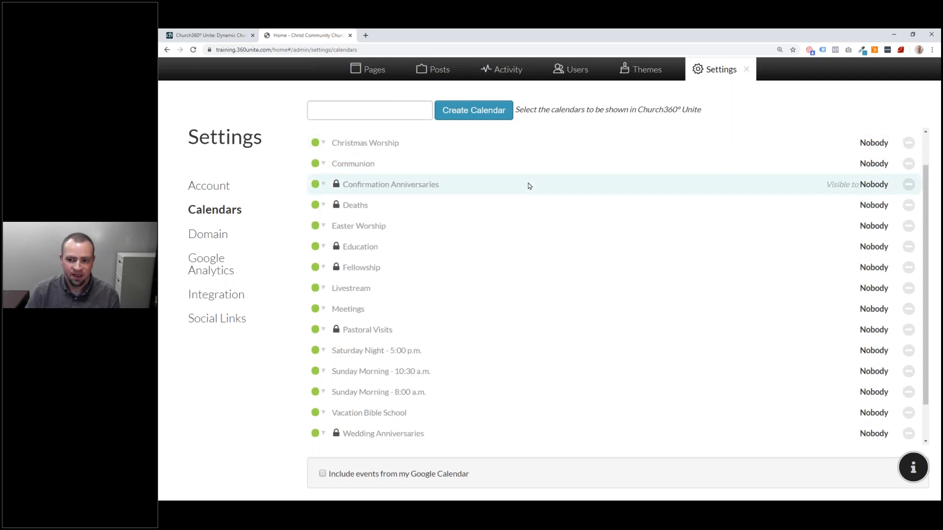
{"action": "scroll", "coordinate": [480, 189], "scroll_direction": "up", "scroll_amount": 1}
{"action": "scroll", "coordinate": [464, 189], "scroll_direction": "down", "scroll_amount": 1}
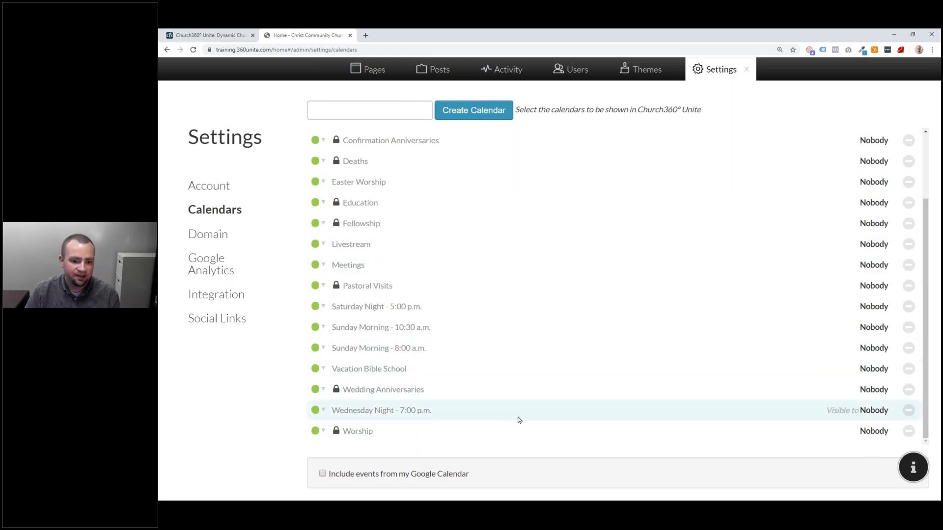
{"action": "scroll", "coordinate": [444, 236], "scroll_direction": "up", "scroll_amount": 2}
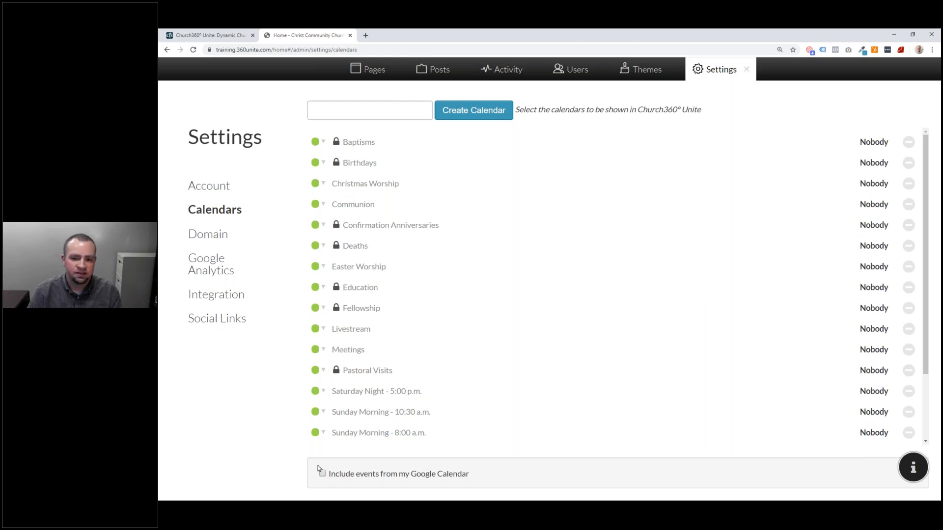
{"action": "left_click", "coordinate": [211, 239]}
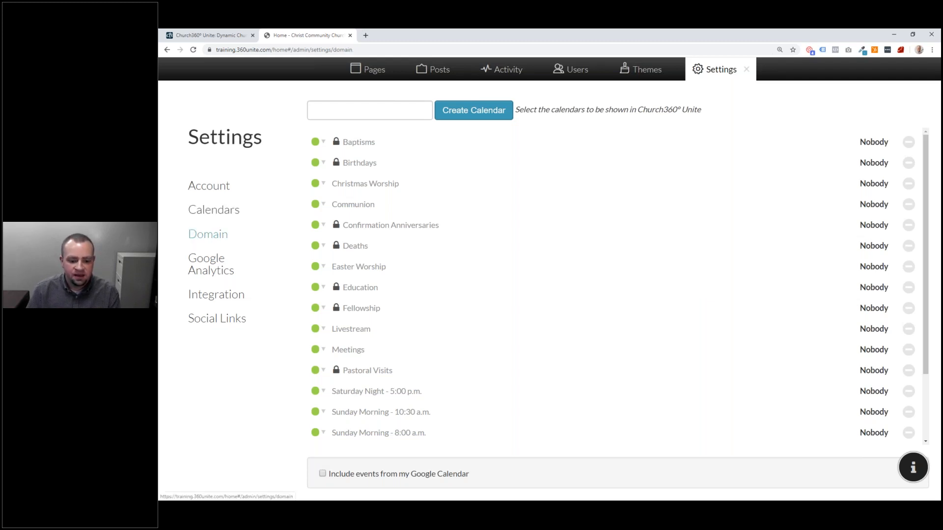
{"action": "type", "text": "www."}
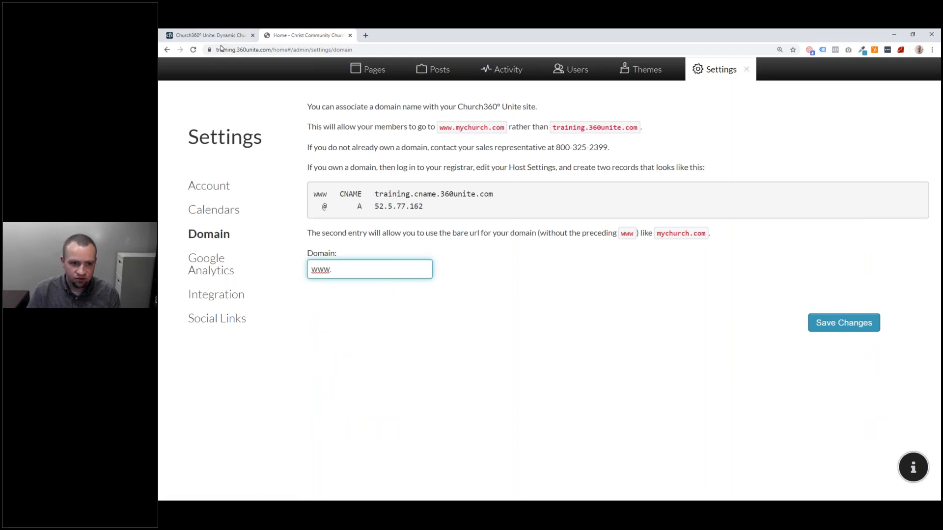
{"action": "mouse_move", "coordinate": [271, 51]}
{"action": "left_mouse_down"}
{"action": "mouse_move", "coordinate": [210, 51]}
{"action": "mouse_move", "coordinate": [288, 51]}
{"action": "left_mouse_up"}
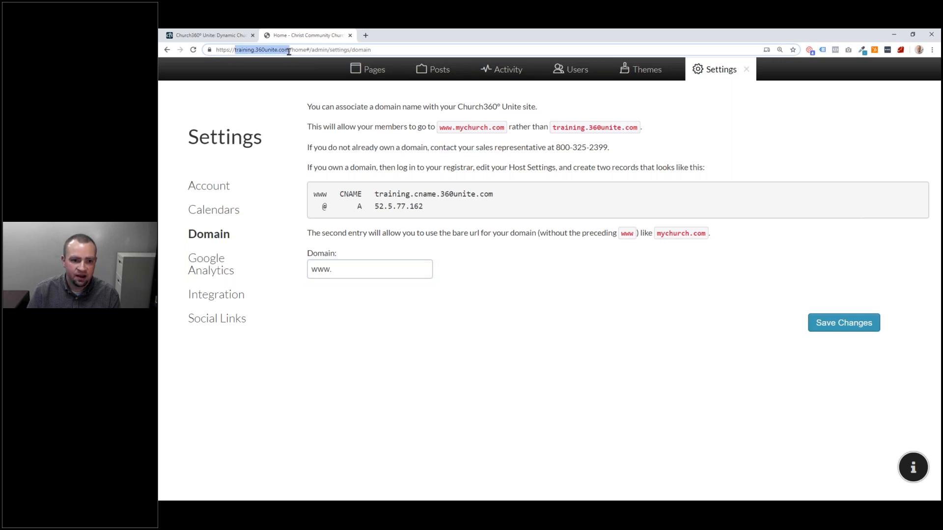
{"action": "left_click", "coordinate": [399, 147]}
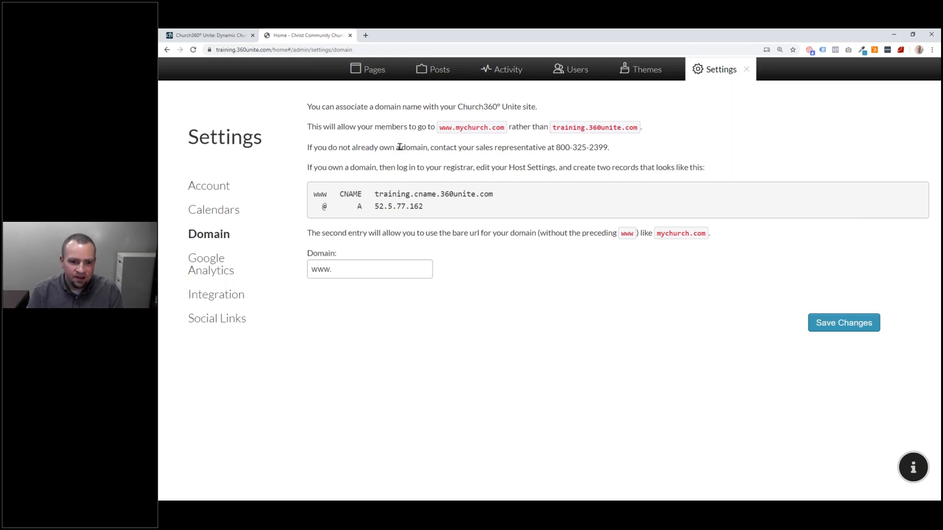
{"action": "left_click_drag", "start_coordinate": [504, 127], "coordinate": [634, 128]}
{"action": "left_click", "coordinate": [635, 128]}
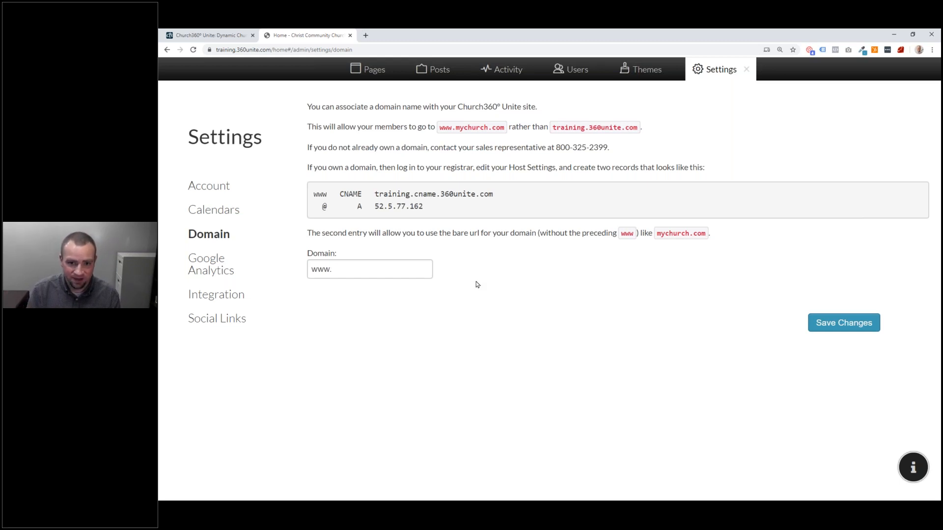
{"action": "left_click_drag", "start_coordinate": [436, 209], "coordinate": [315, 194]}
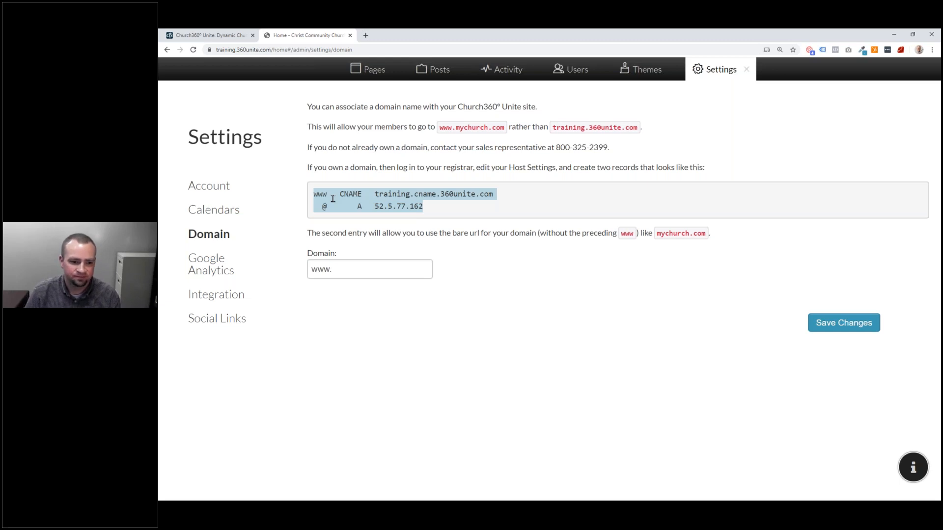
View the Google Analytics settings and the Shepherd's Staff integration instructions.
{"action": "left_click", "coordinate": [217, 262]}
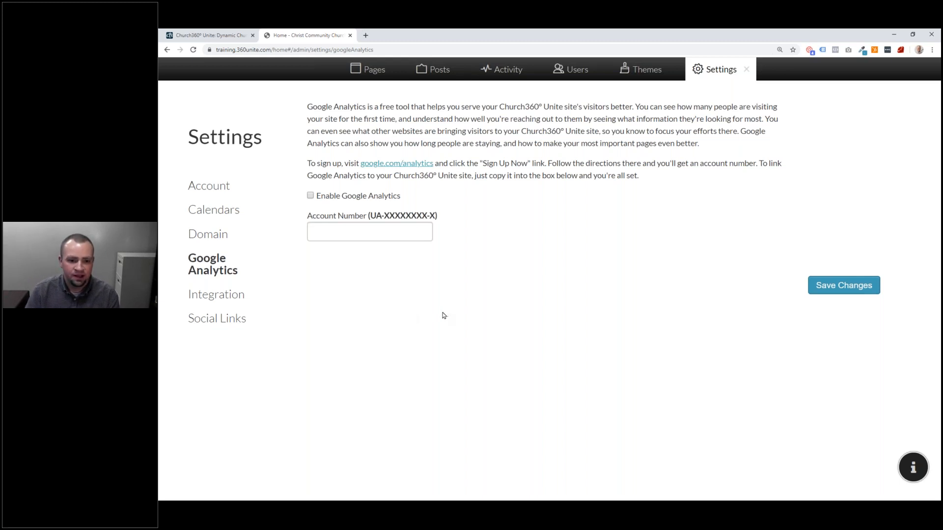
{"action": "left_click", "coordinate": [228, 301]}
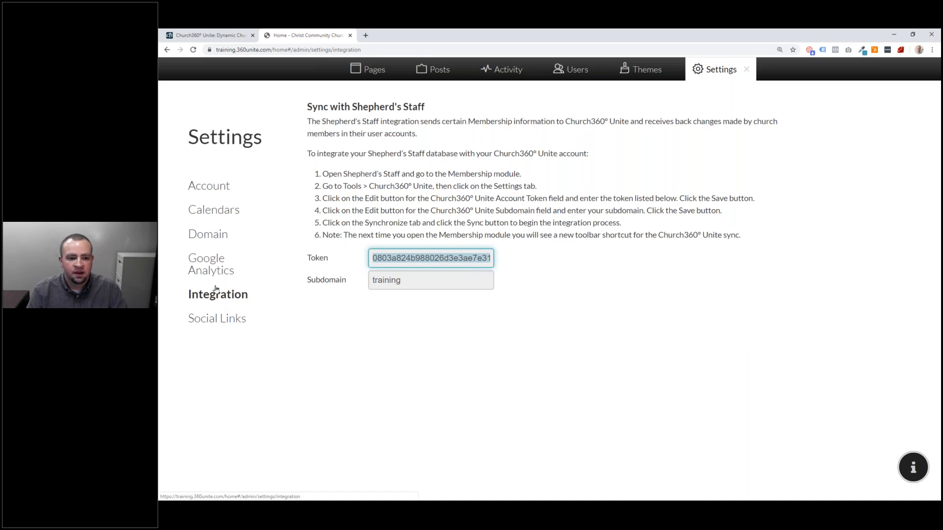
{"action": "left_click", "coordinate": [235, 322]}
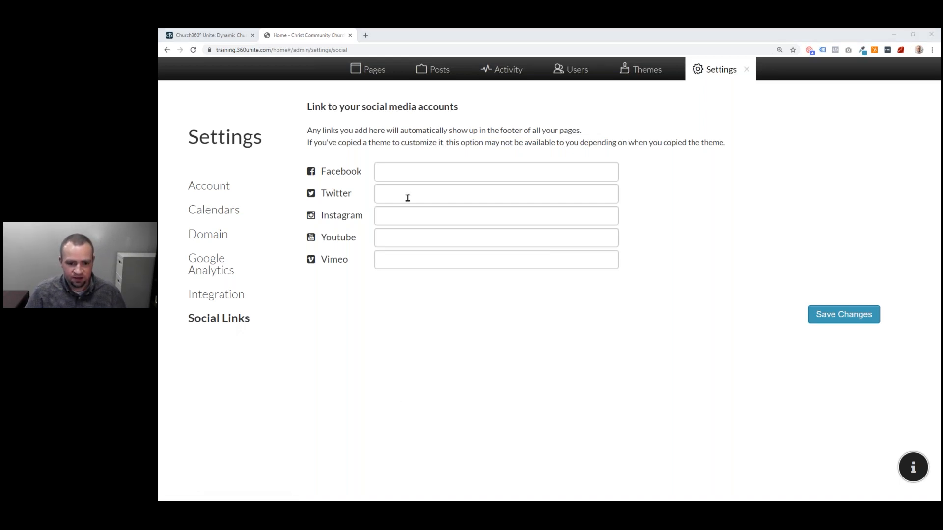
{"action": "left_click", "coordinate": [414, 171]}
{"action": "type", "text": "http://www.facebook.com/ConcordiaTechnology"}
{"action": "left_click", "coordinate": [398, 170]}
{"action": "key", "text": "BackSpace"}
{"action": "key", "text": "BackSpace"}
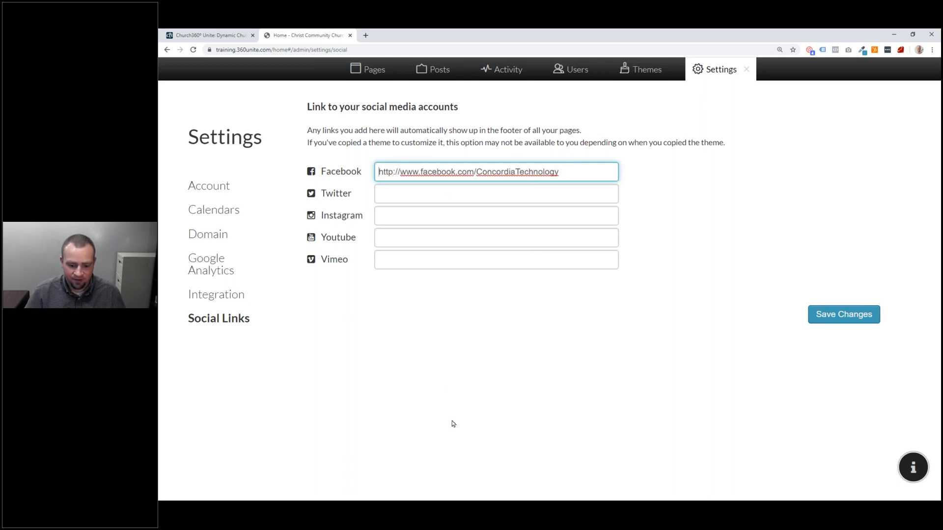
{"action": "key", "text": "alt+Tab"}
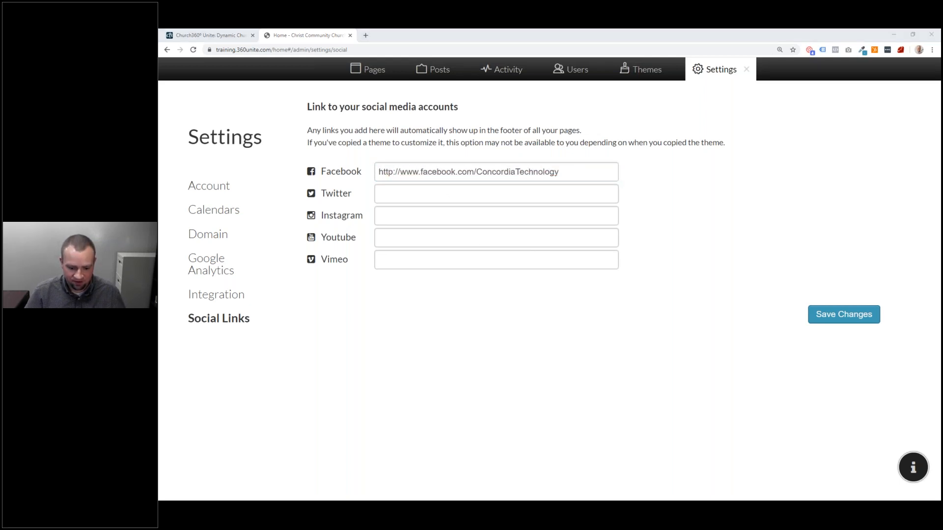
{"action": "right_click", "coordinate": [430, 196]}
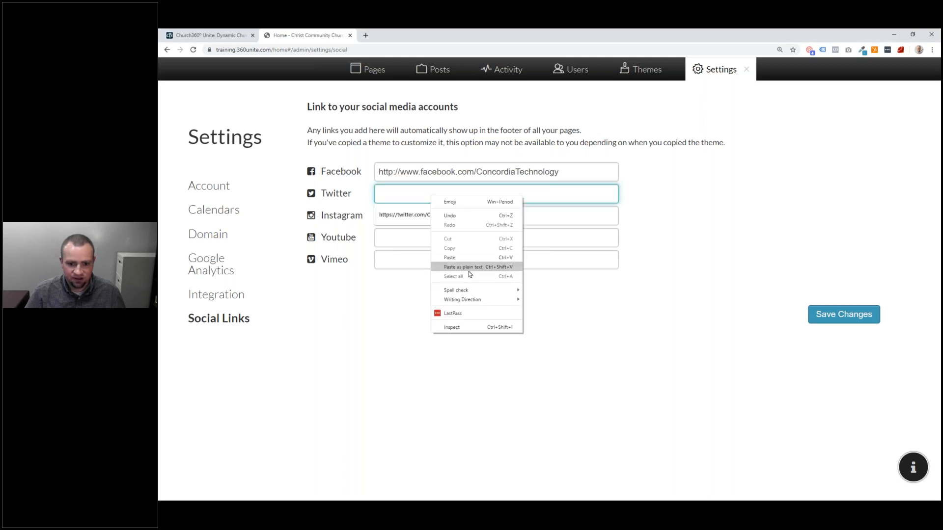
{"action": "left_click", "coordinate": [471, 270]}
{"action": "key", "text": "Home"}
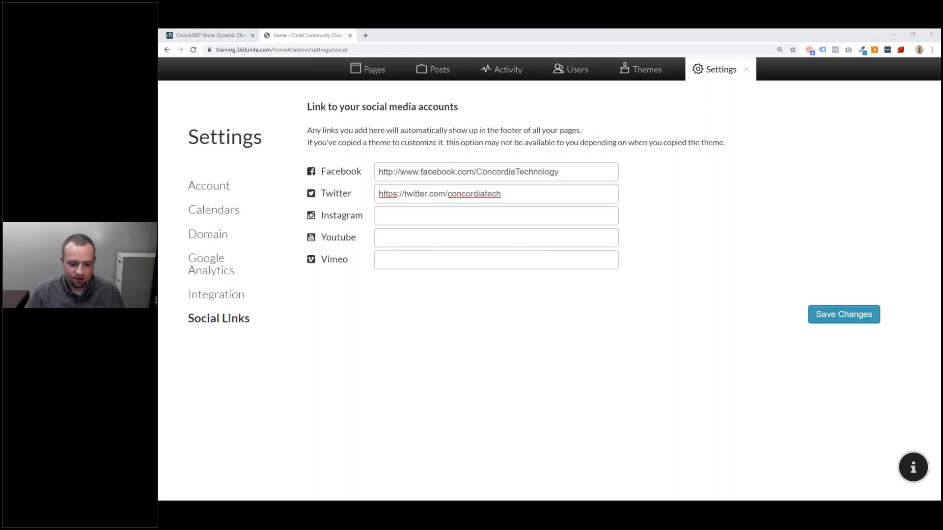
{"action": "left_click", "coordinate": [419, 217]}
{"action": "type", "text": "□\thttps://www.instagram.com/concordiatech/"}
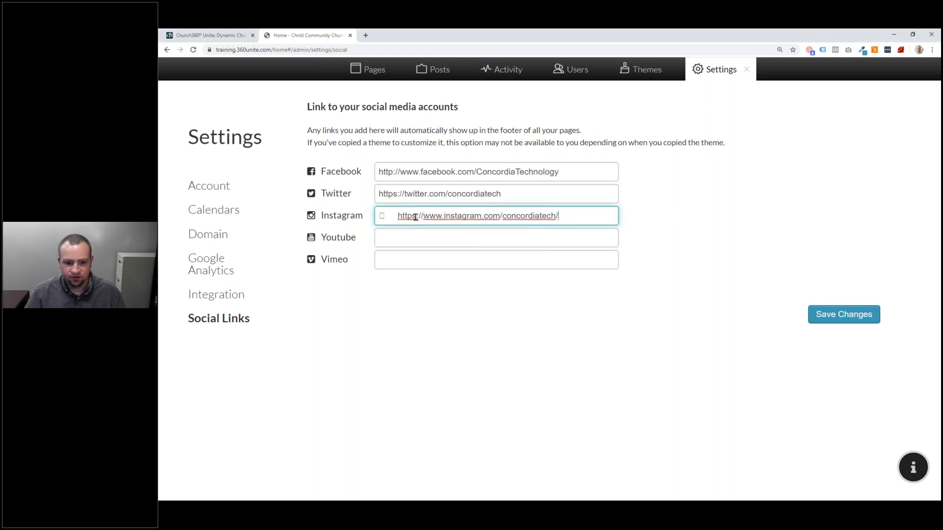
{"action": "left_click", "coordinate": [397, 216]}
{"action": "key", "text": "BackSpace"}
{"action": "left_click", "coordinate": [572, 219]}
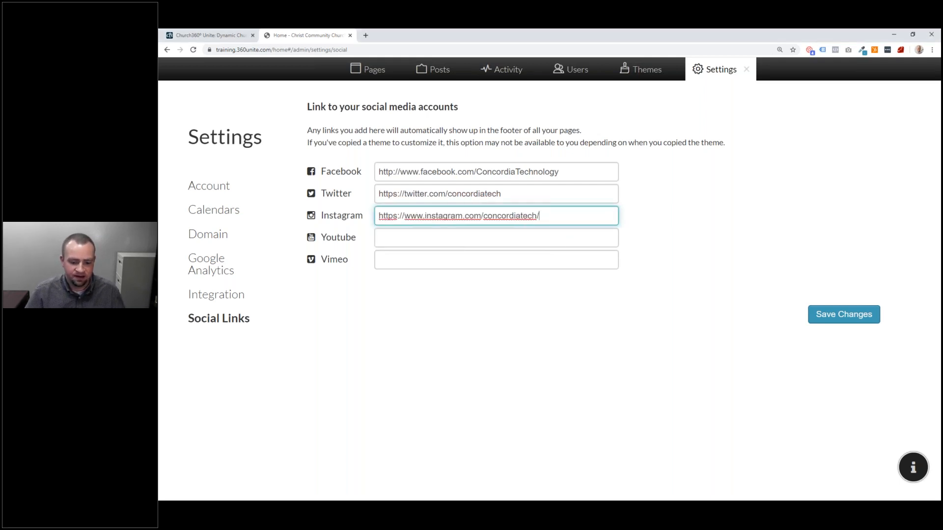
{"action": "left_click", "coordinate": [445, 263]}
{"action": "type", "text": "http://www.youtube.com/concordiatechnology"}
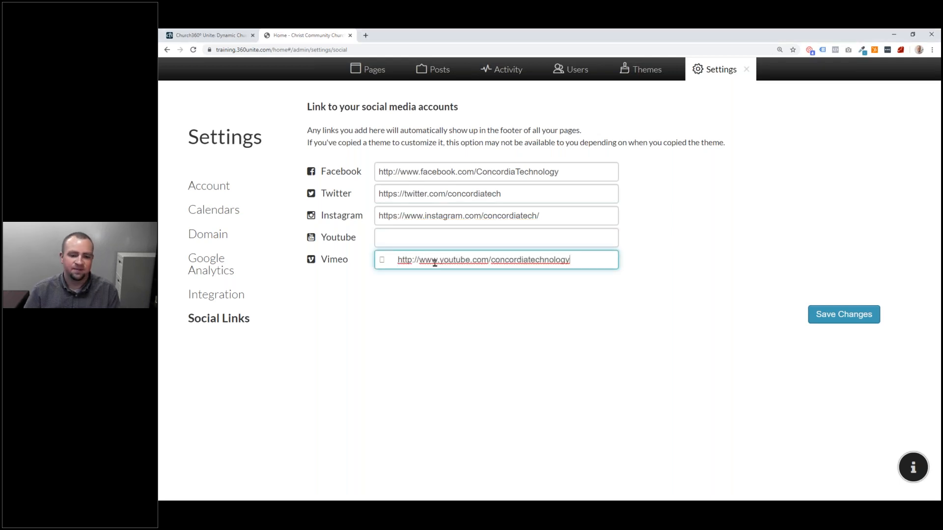
{"action": "key", "text": "BackSpace"}
{"action": "key", "text": "BackSpace"}
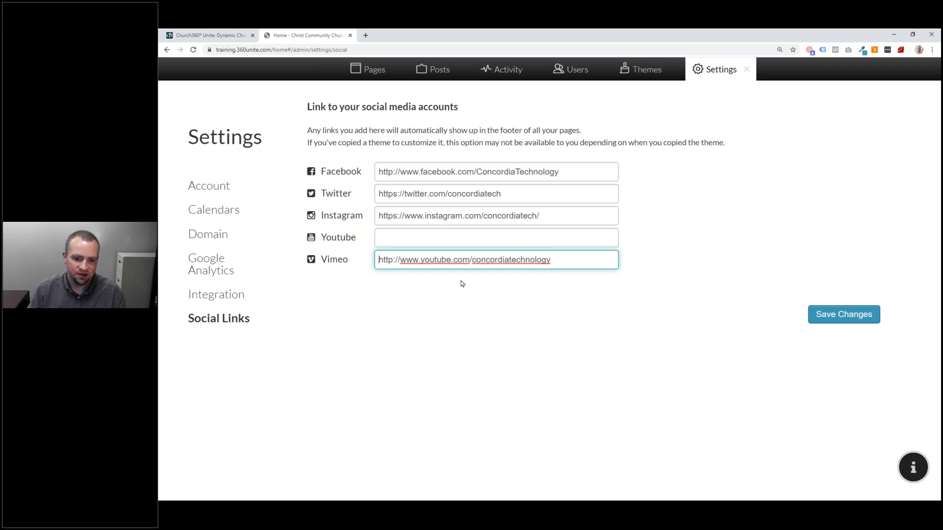
{"action": "left_click", "coordinate": [598, 268]}
{"action": "left_click_drag", "start_coordinate": [487, 265], "coordinate": [353, 259]}
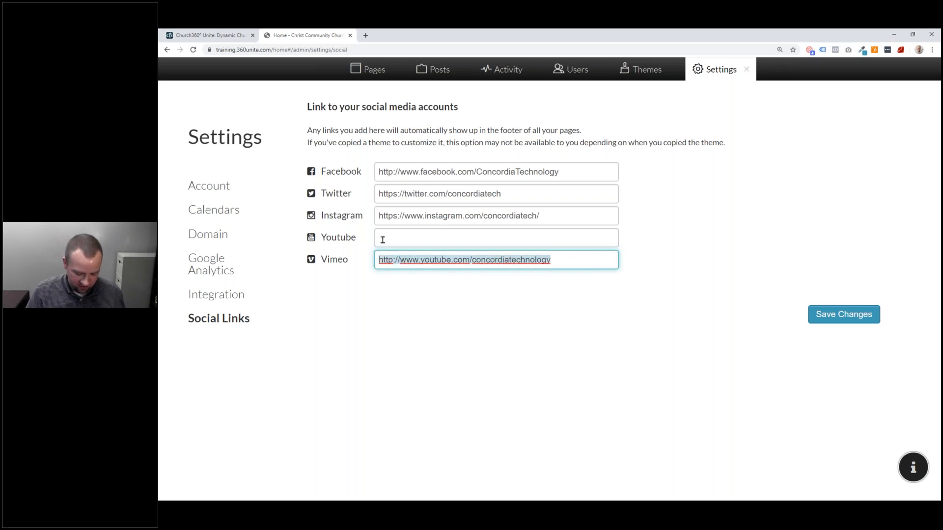
{"action": "key", "text": "ctrl+x"}
{"action": "left_click", "coordinate": [419, 237]}
{"action": "key", "text": "ctrl+v"}
{"action": "left_click", "coordinate": [435, 251]}
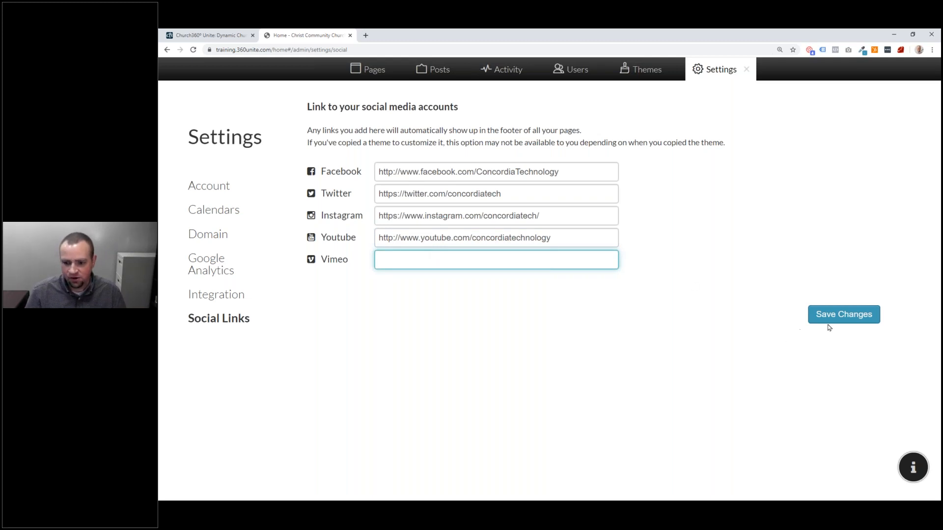
{"action": "left_click", "coordinate": [841, 317]}
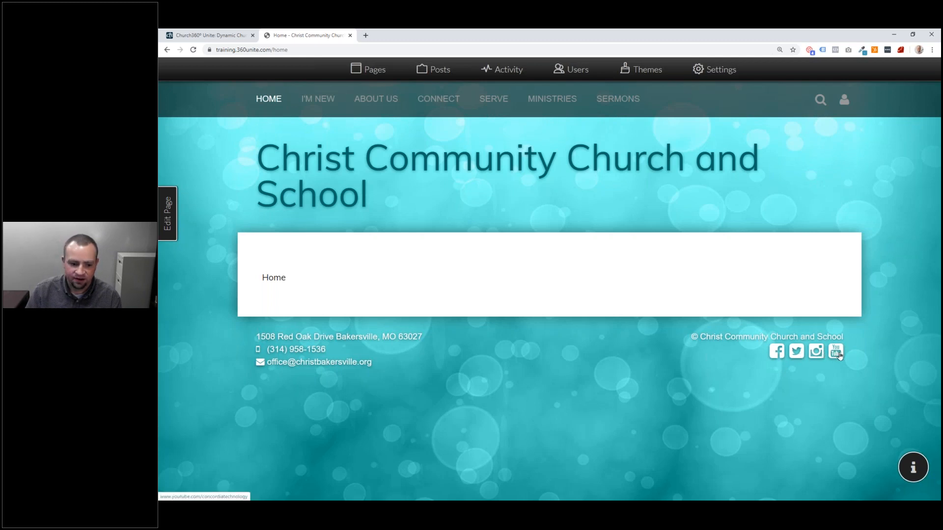
Check the Facebook link in the home page footer and return to the church site.
{"action": "left_click", "coordinate": [777, 353]}
{"action": "left_click", "coordinate": [447, 36]}
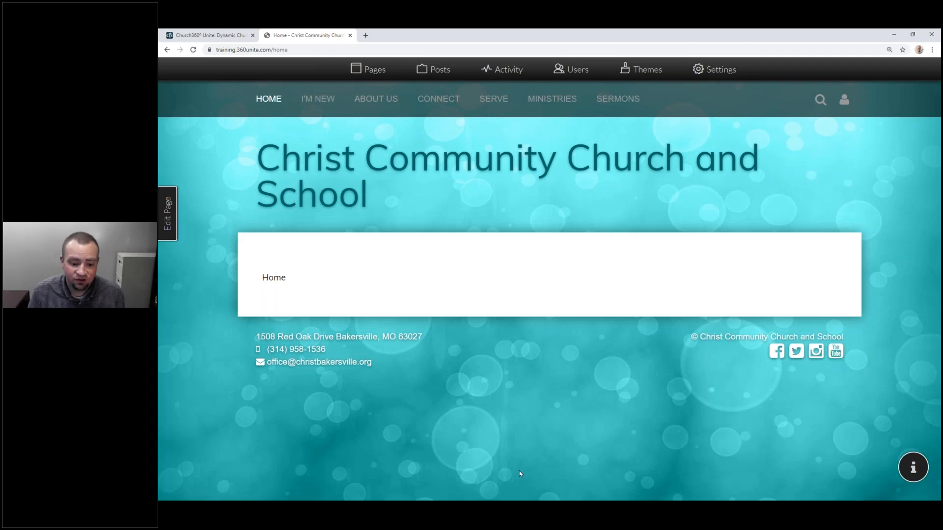
{"action": "left_click", "coordinate": [432, 508]}
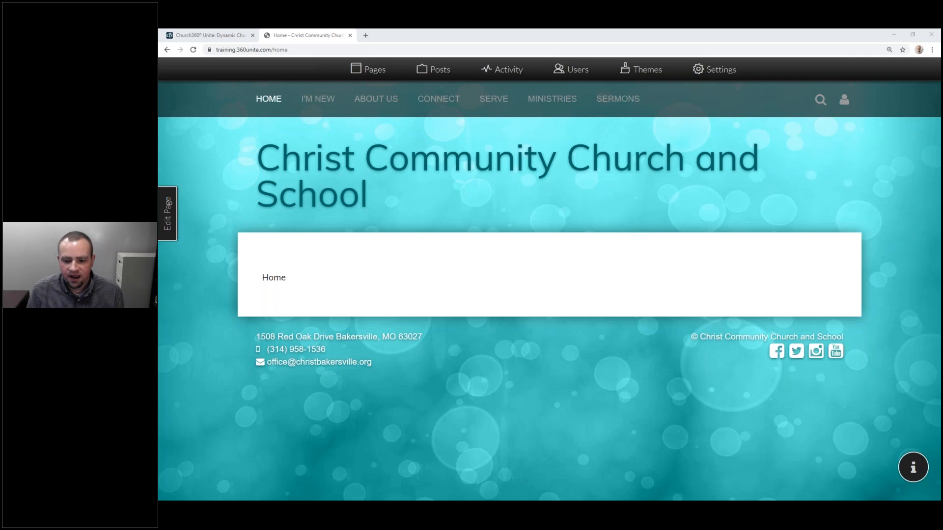
Browse the available site themes and preview the Green preset of the Light theme.
{"action": "left_click", "coordinate": [633, 72]}
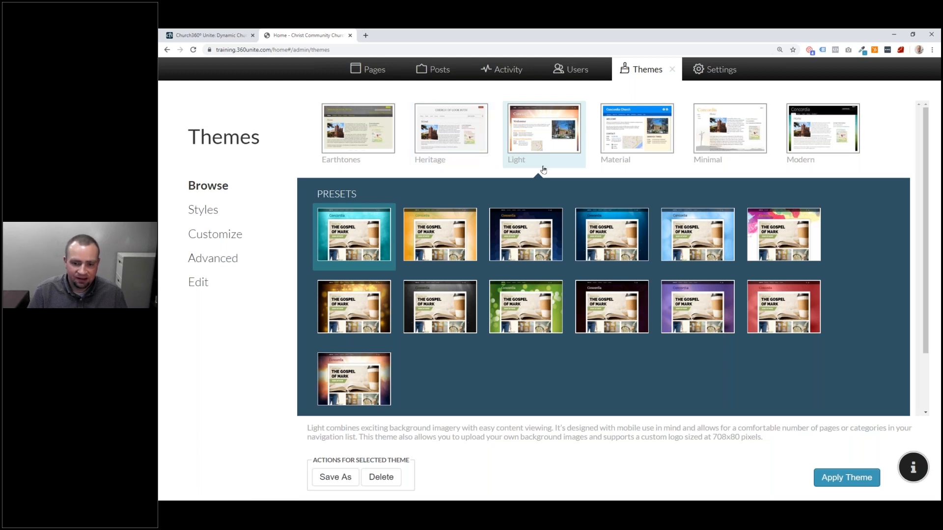
{"action": "key", "text": "ctrl+minus"}
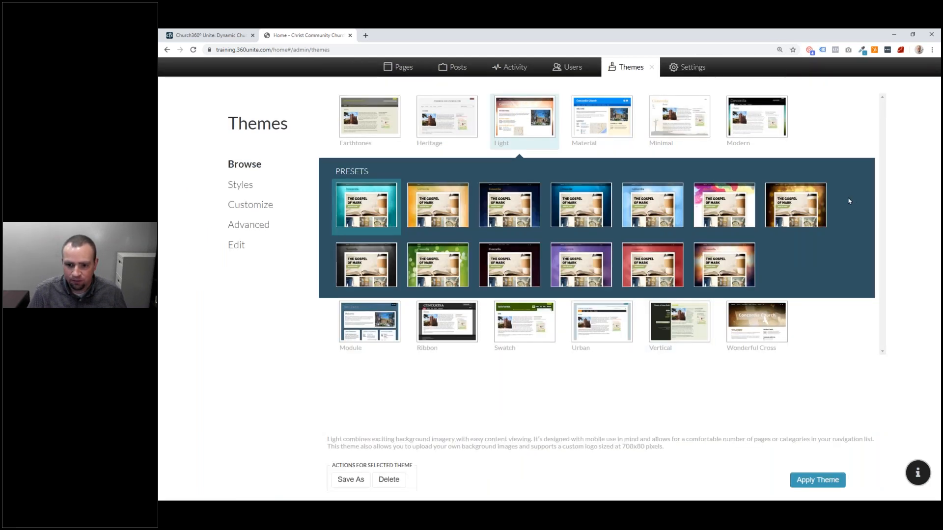
{"action": "key", "text": "ctrl+plus"}
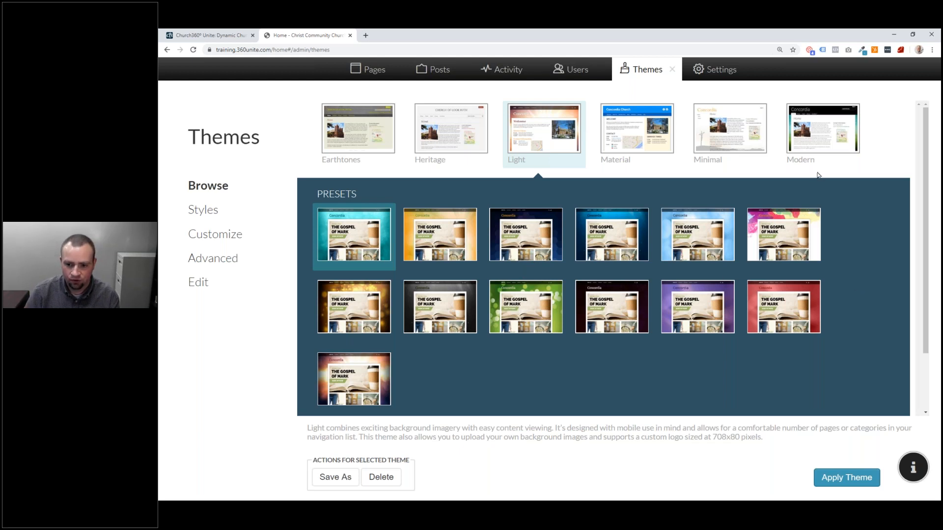
{"action": "left_click", "coordinate": [531, 309]}
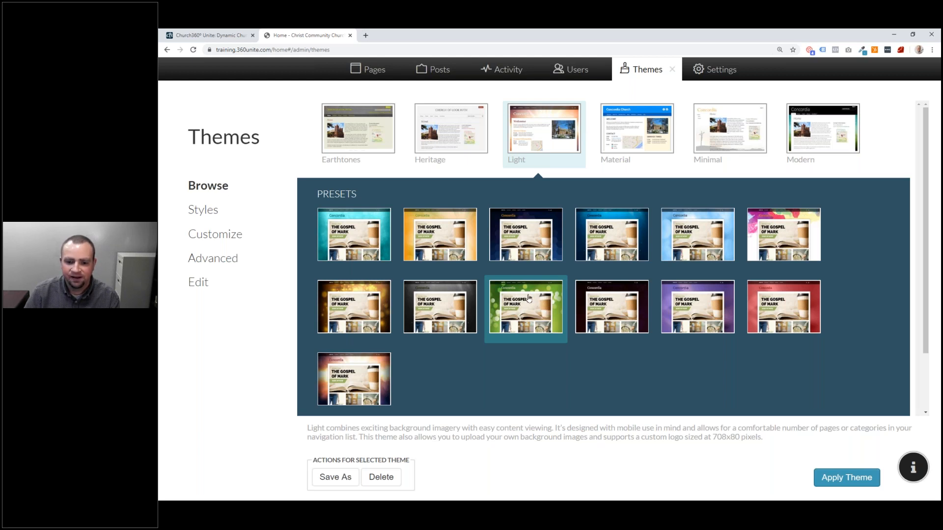
{"action": "left_click", "coordinate": [518, 297]}
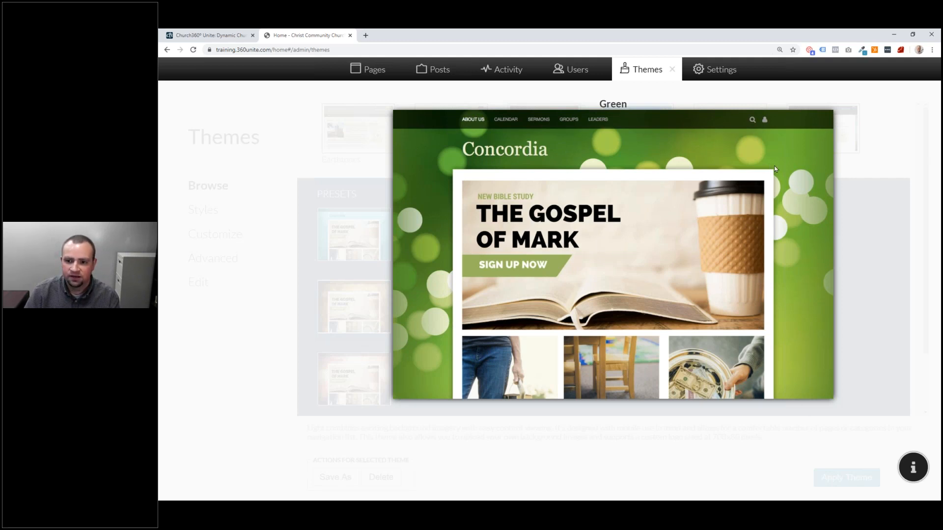
{"action": "left_click", "coordinate": [804, 173]}
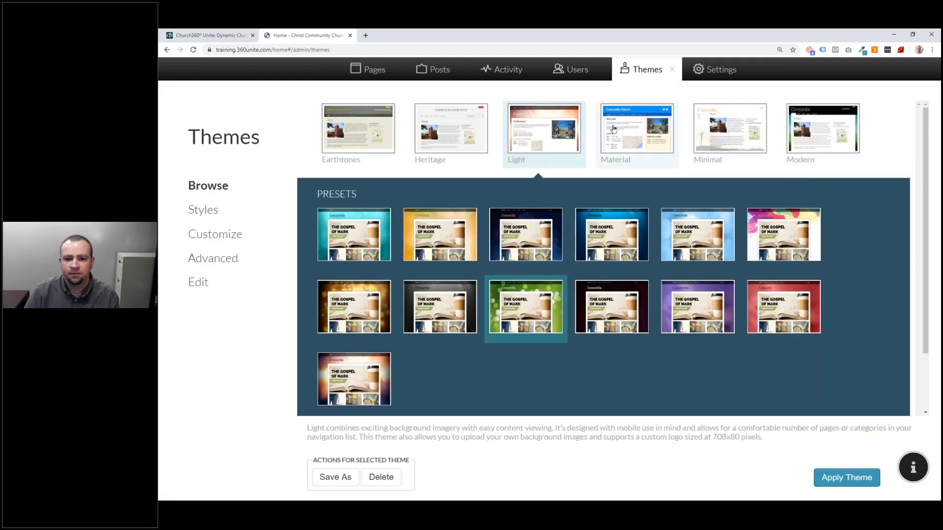
View the presets of the Material theme and preview Oranges and Blues.
{"action": "left_click", "coordinate": [634, 126]}
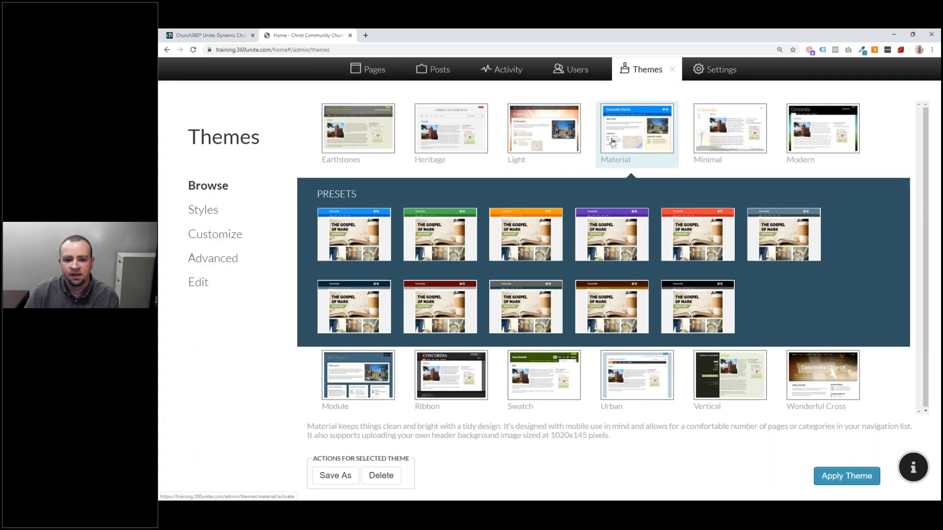
{"action": "left_click", "coordinate": [539, 238]}
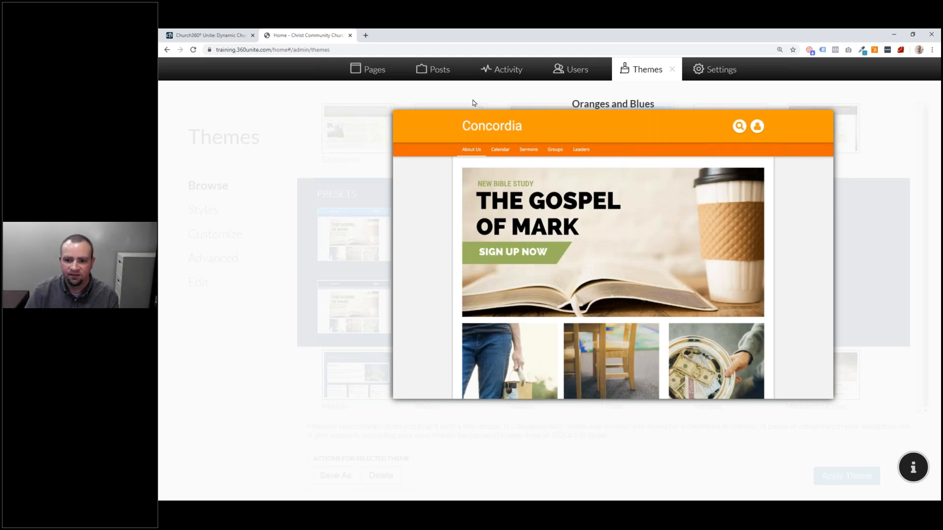
{"action": "left_click", "coordinate": [561, 132]}
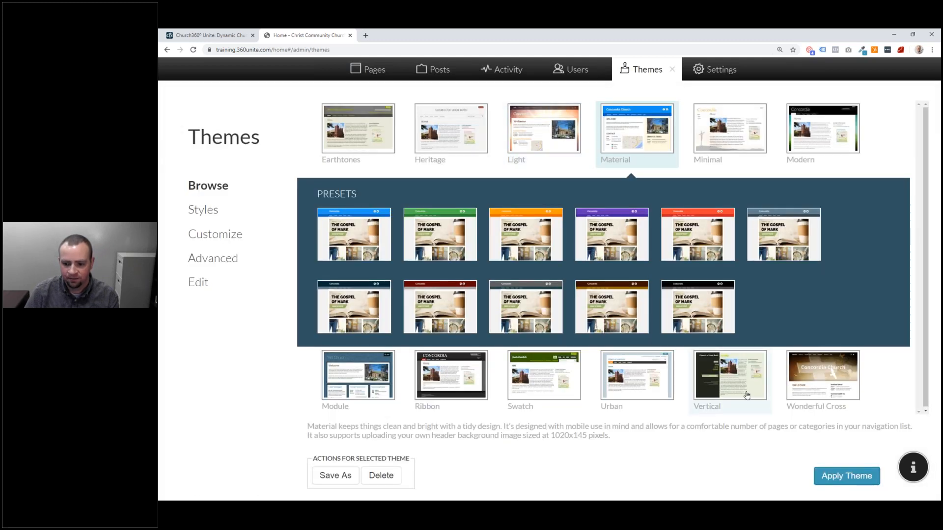
Preview the Purple Crucifix preset of the Wonderful Cross theme and apply it to the site.
{"action": "left_click", "coordinate": [827, 382]}
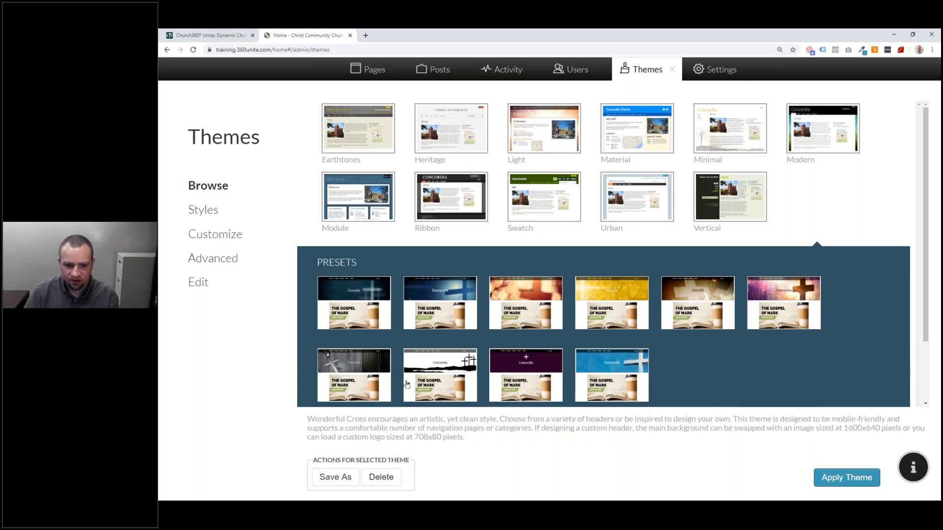
{"action": "left_click", "coordinate": [794, 310]}
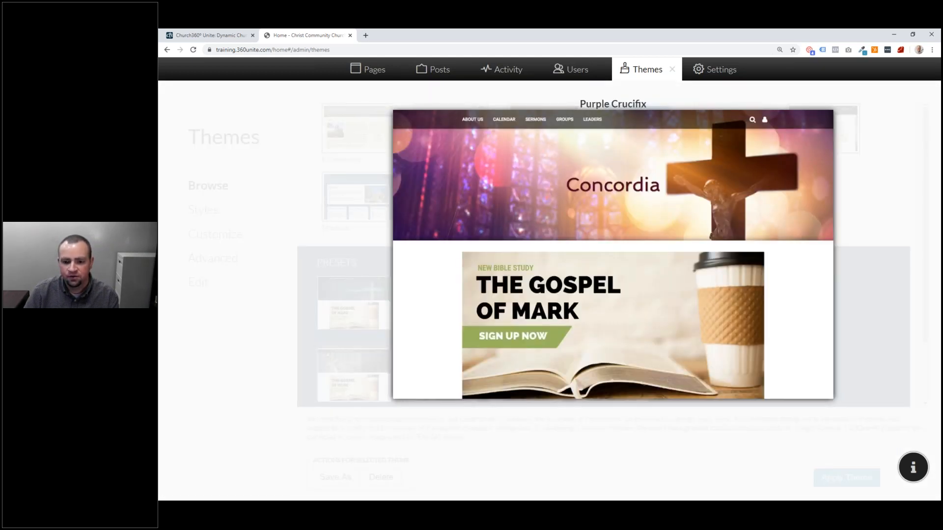
{"action": "left_click", "coordinate": [791, 308]}
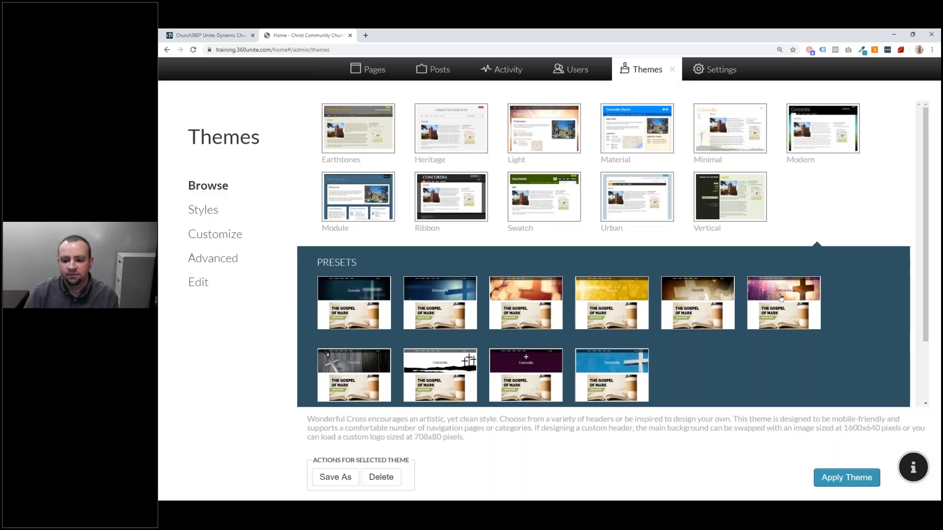
{"action": "left_click", "coordinate": [765, 296]}
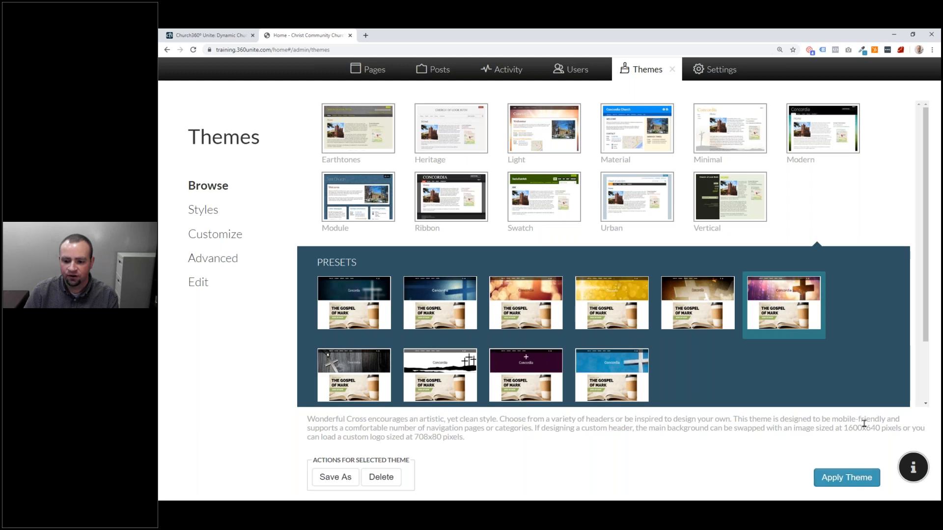
{"action": "left_click", "coordinate": [859, 477]}
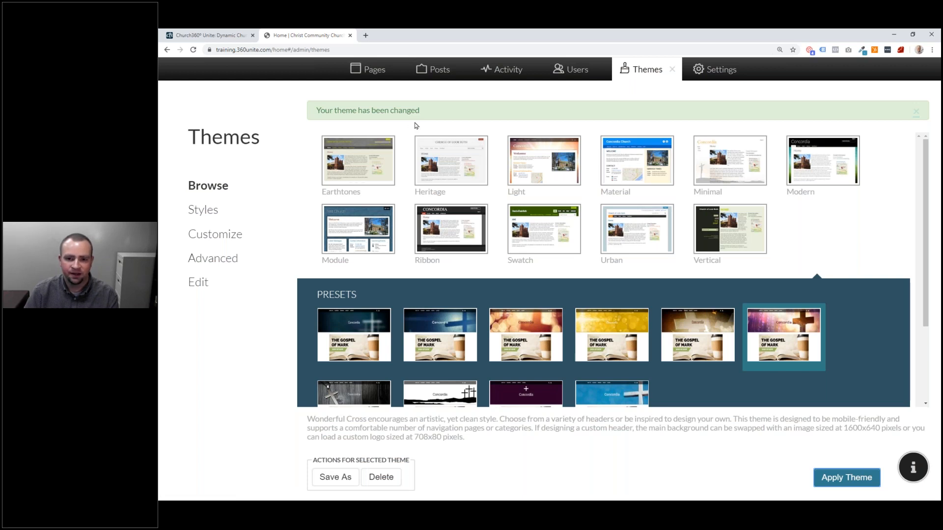
Review the home page in the new theme, including the contact details in the footer.
{"action": "left_click", "coordinate": [672, 73]}
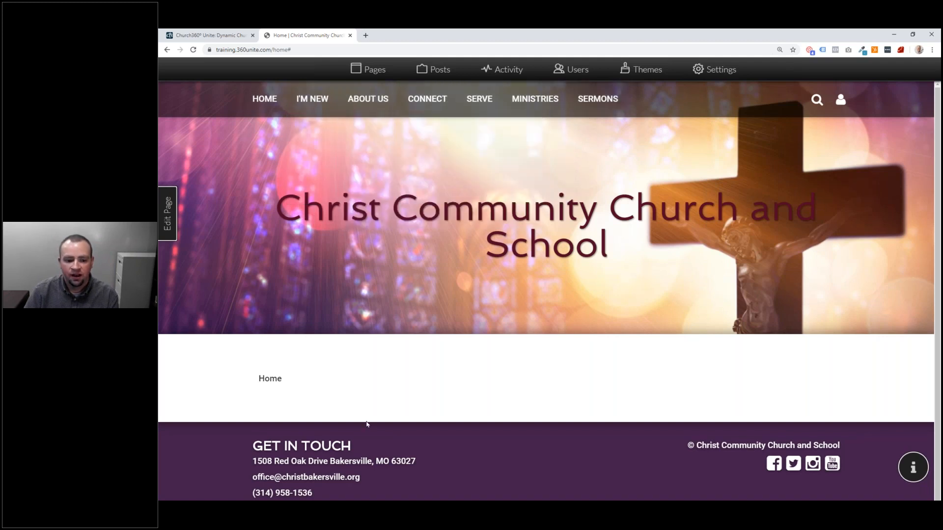
{"action": "left_click_drag", "start_coordinate": [251, 455], "coordinate": [384, 487]}
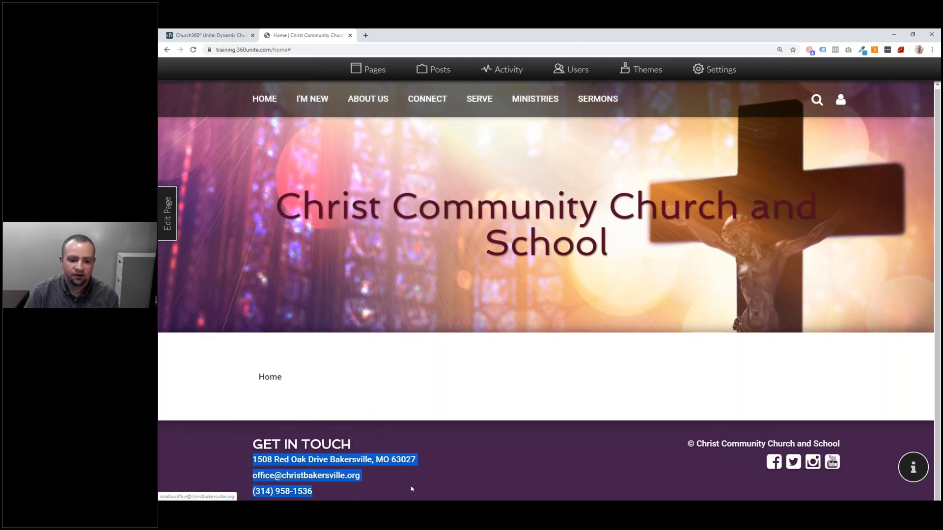
{"action": "left_click", "coordinate": [476, 477]}
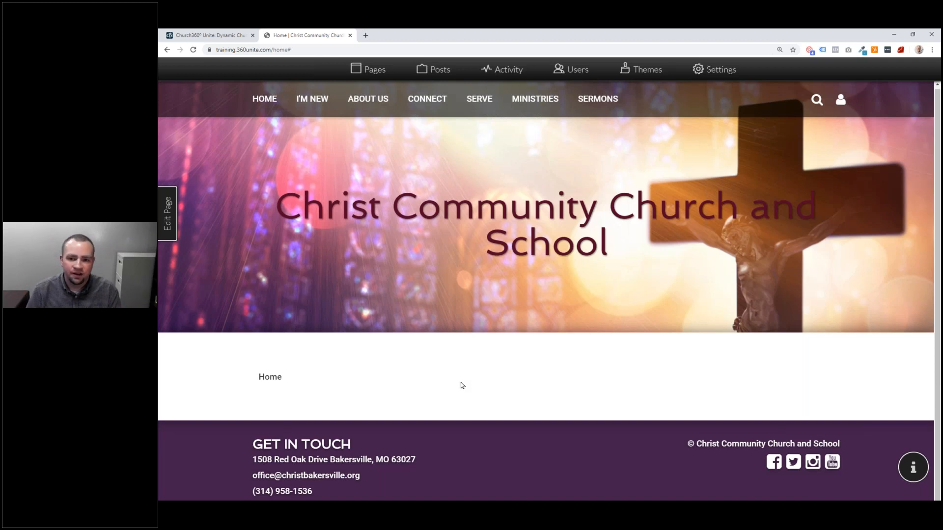
Apply the orange preset of the Module theme, check the home page with it, and return to the theme list.
{"action": "left_click", "coordinate": [640, 68]}
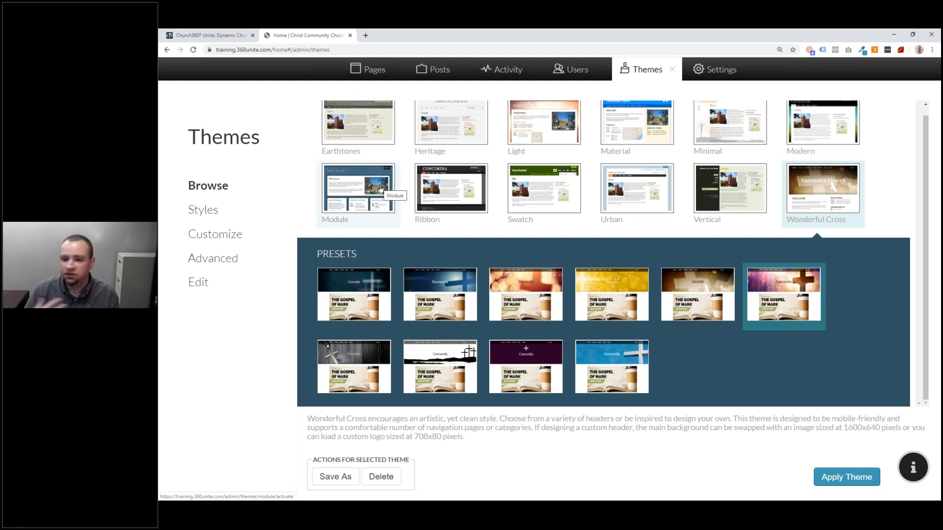
{"action": "left_click", "coordinate": [380, 188]}
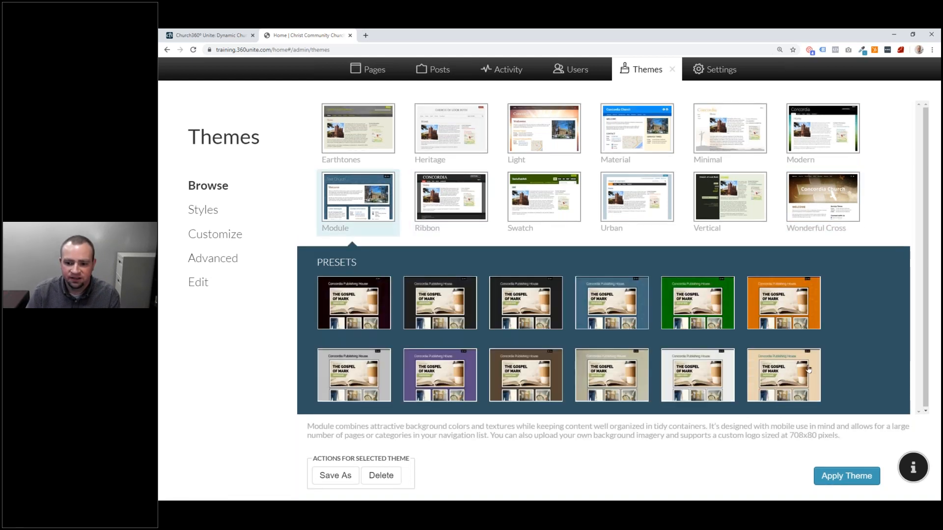
{"action": "left_click", "coordinate": [781, 312]}
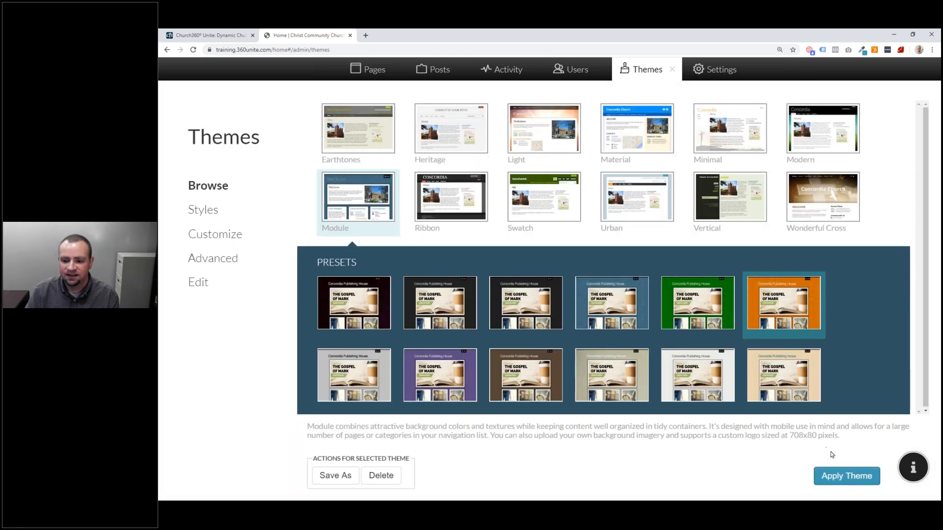
{"action": "left_click", "coordinate": [841, 475]}
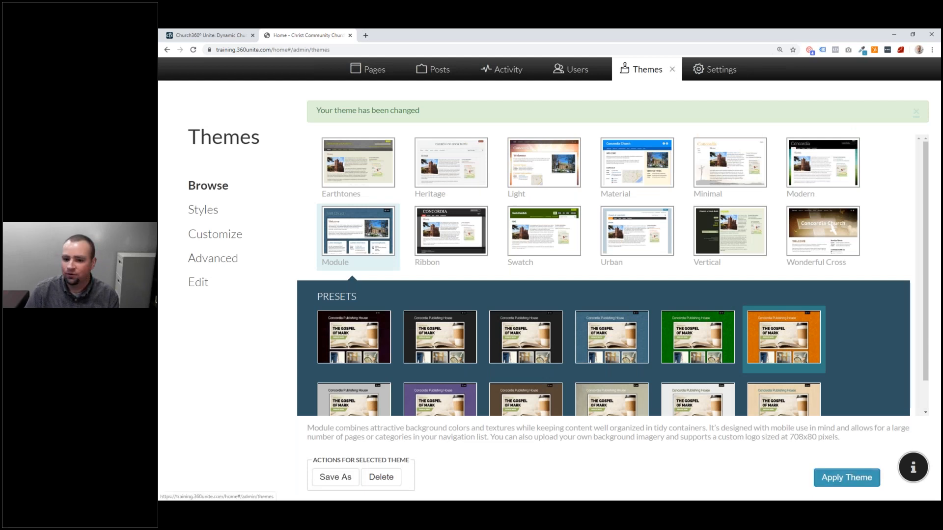
{"action": "left_click", "coordinate": [673, 73]}
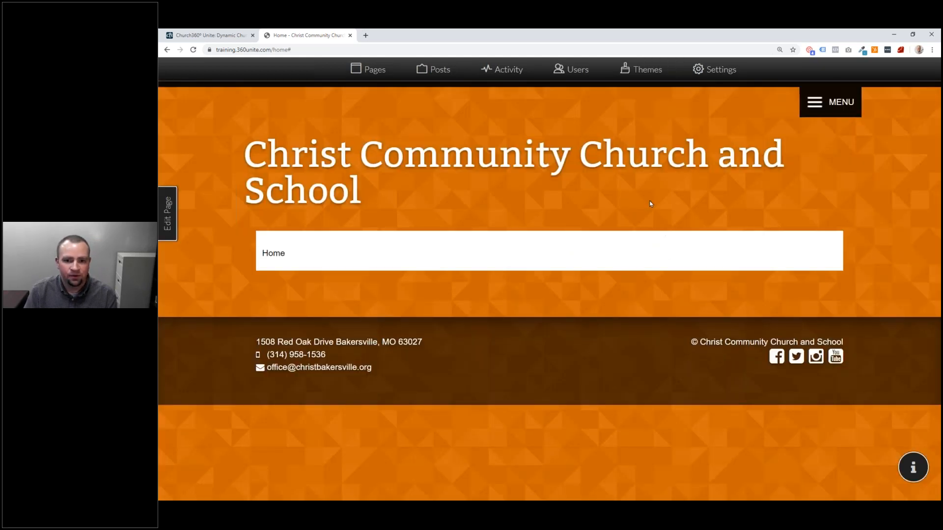
{"action": "left_click", "coordinate": [641, 69]}
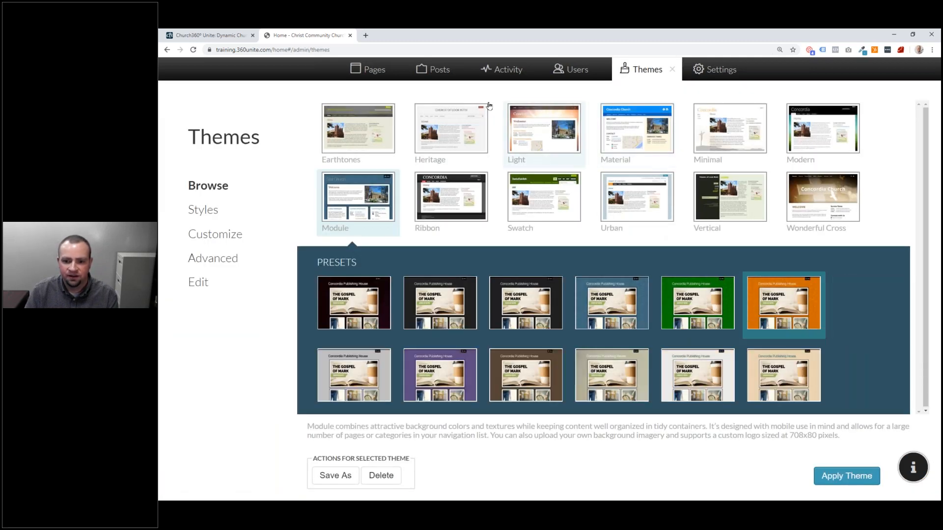
View the presets of the Modern theme and preview Green Pasture.
{"action": "left_click", "coordinate": [811, 141]}
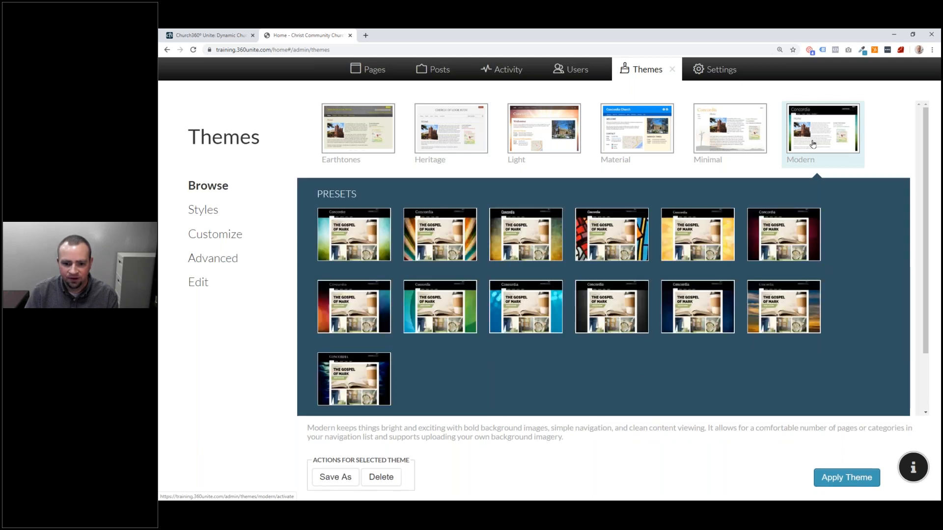
{"action": "left_click", "coordinate": [363, 237]}
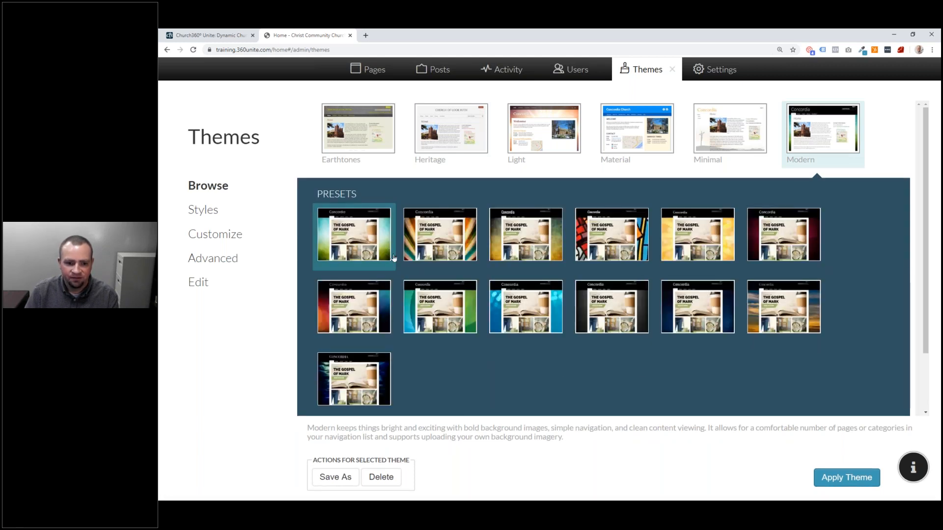
{"action": "left_click", "coordinate": [348, 218]}
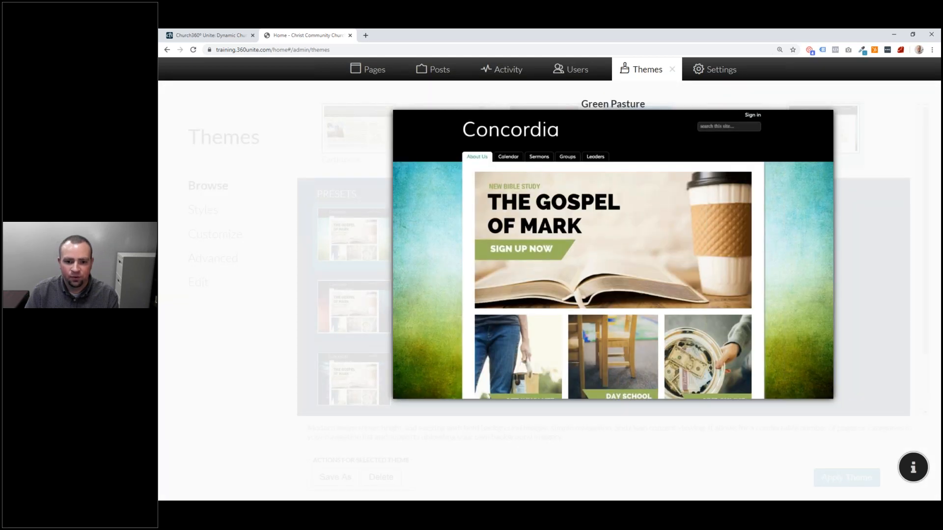
{"action": "left_click", "coordinate": [351, 225]}
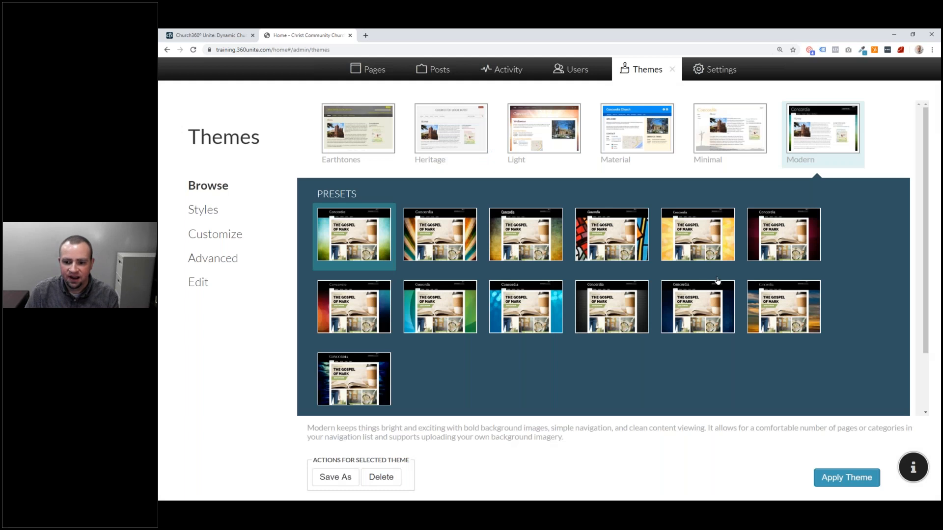
Preview the Dawn preset of the Modern theme and apply it to the site.
{"action": "left_click", "coordinate": [764, 301]}
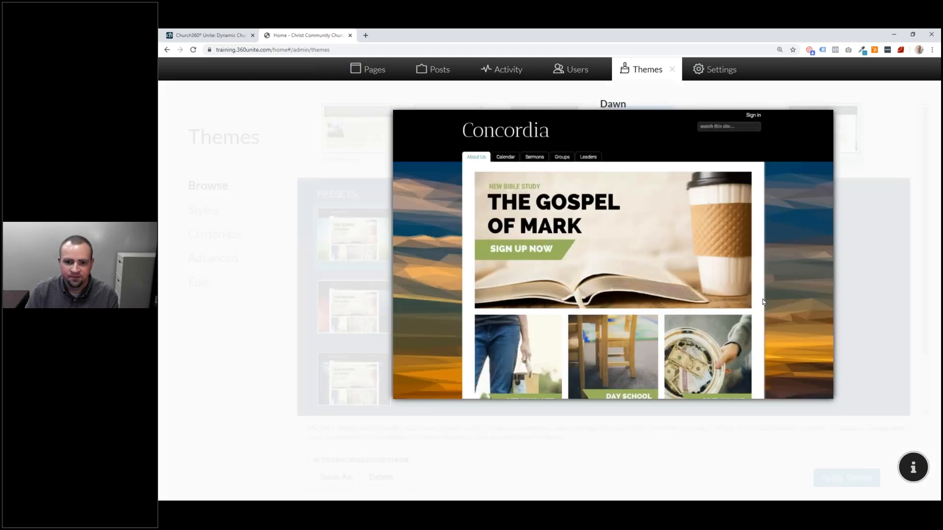
{"action": "left_click", "coordinate": [766, 300]}
{"action": "left_click", "coordinate": [837, 474]}
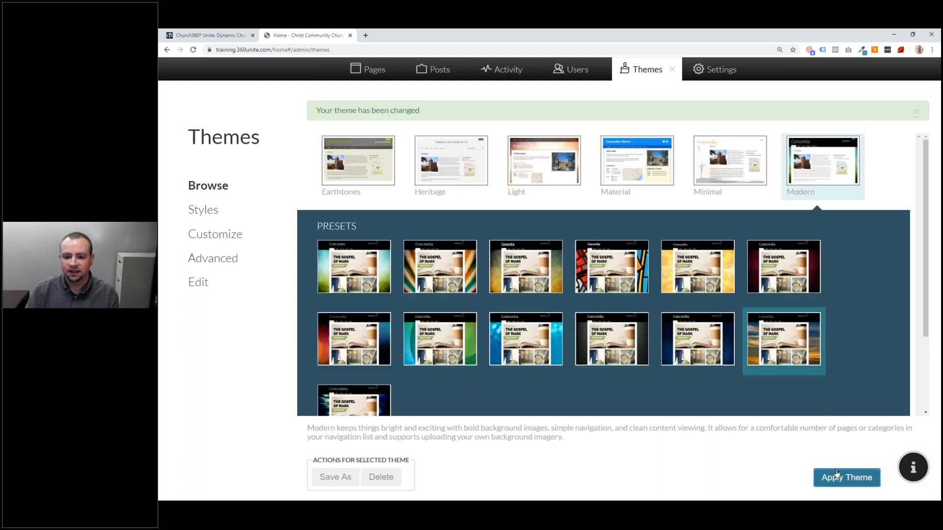
Review the home page in the Dawn preset, including the Connect and Ministries submenus.
{"action": "left_click", "coordinate": [673, 72]}
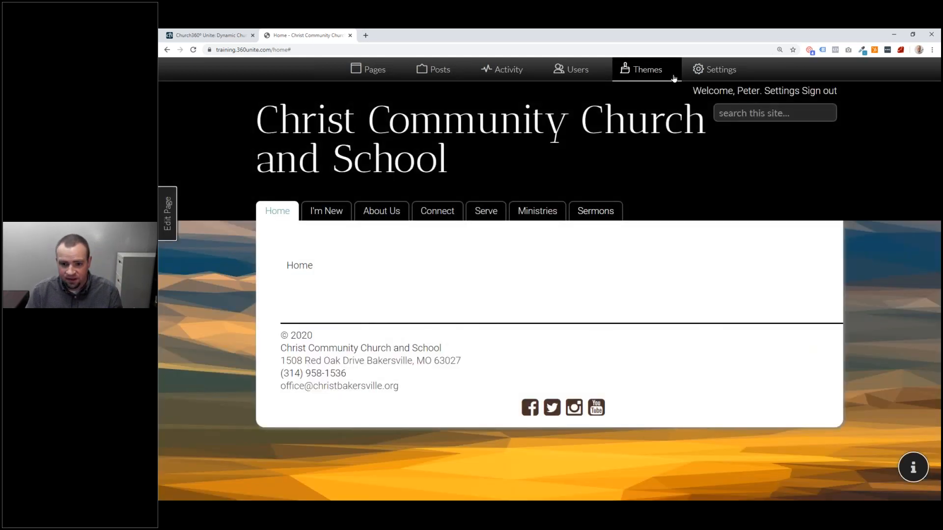
{"action": "mouse_move", "coordinate": [428, 213]}
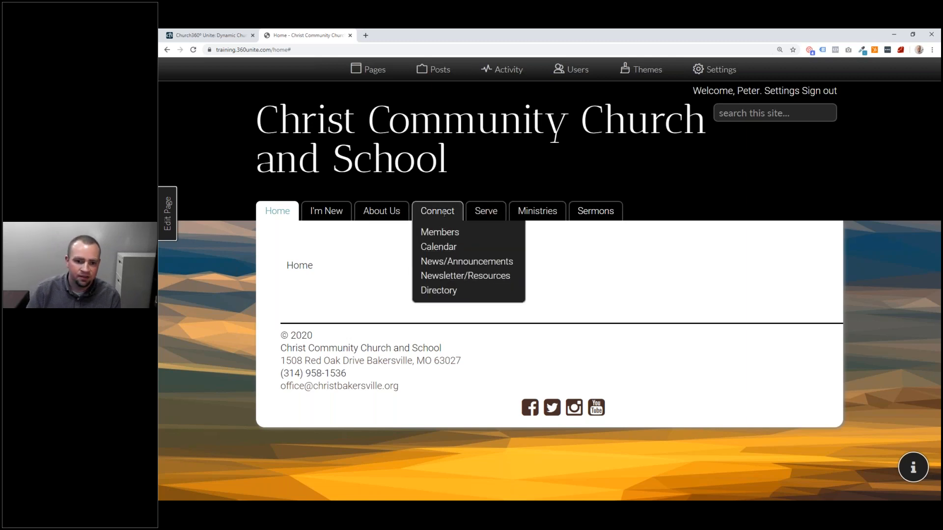
{"action": "mouse_move", "coordinate": [537, 211]}
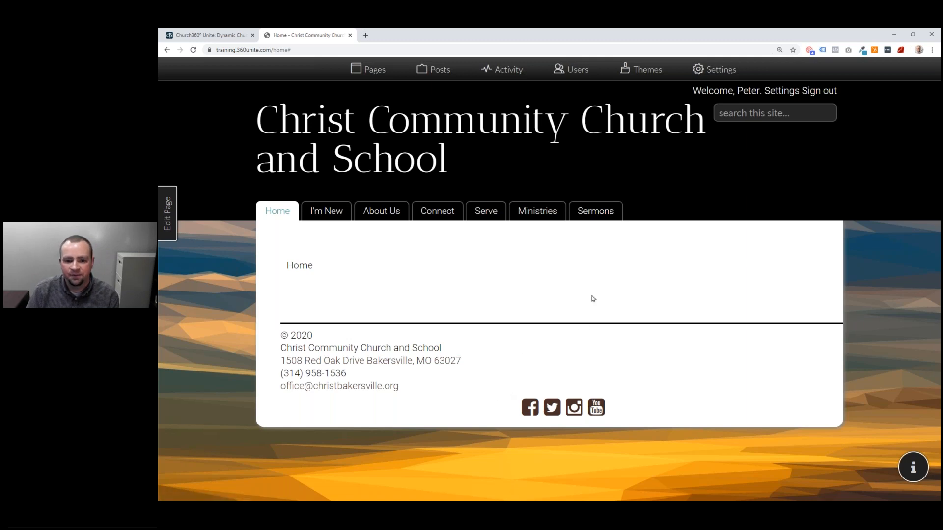
Return to the theme list, preview the Blue Honey preset of the Light theme, and apply it to the site.
{"action": "left_click", "coordinate": [641, 69]}
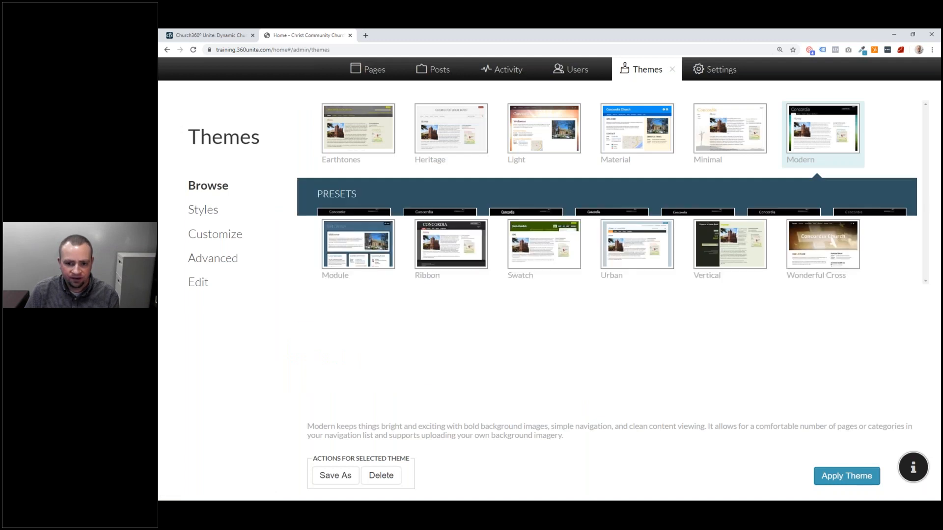
{"action": "left_click", "coordinate": [551, 133]}
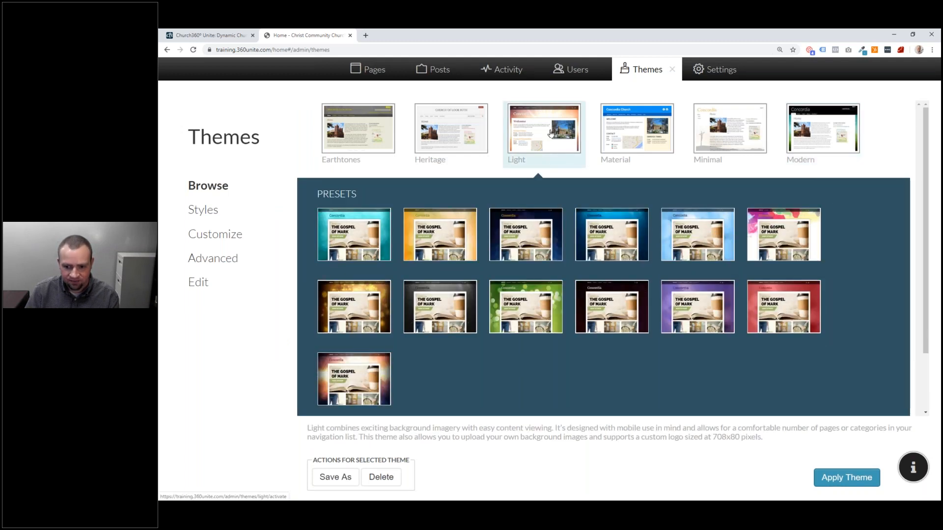
{"action": "left_click", "coordinate": [532, 240]}
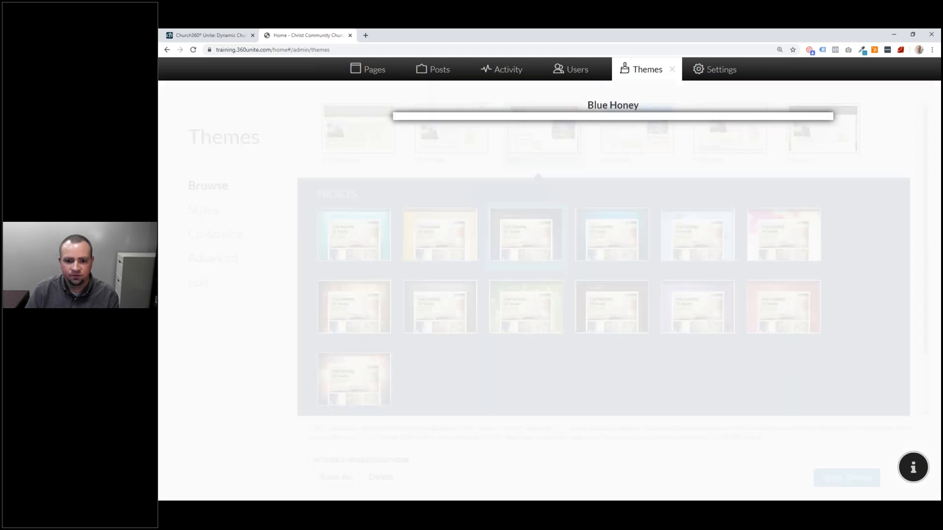
{"action": "left_click", "coordinate": [532, 239]}
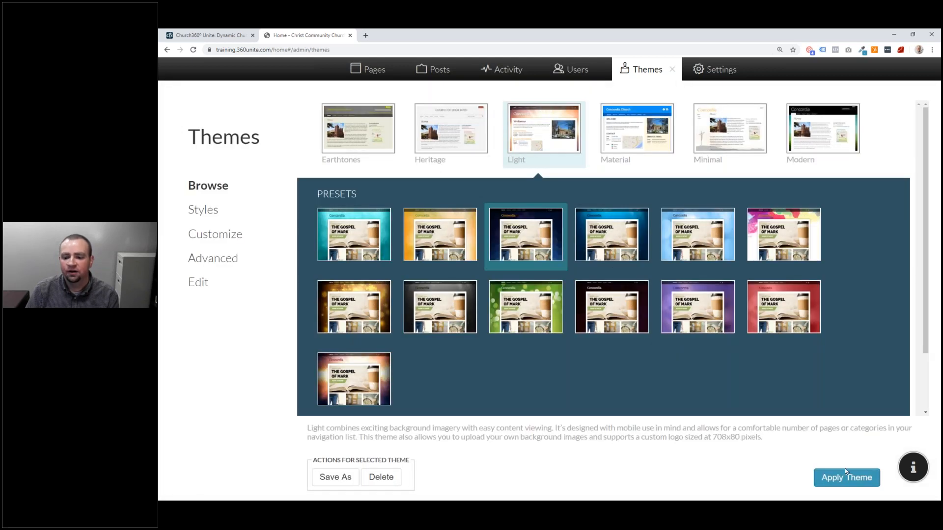
{"action": "left_click", "coordinate": [842, 475]}
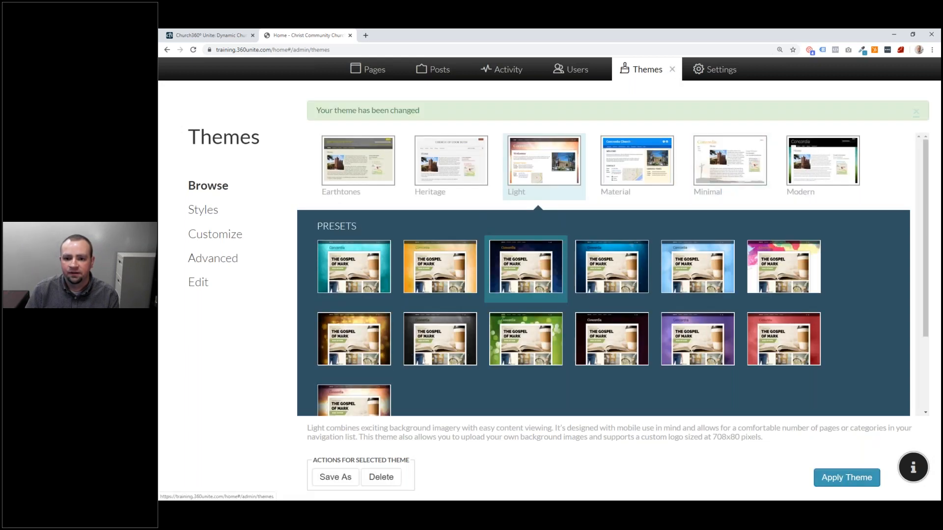
Check the home page with Blue Honey, reload it in the incognito window to see the visitor's view, and return to the admin window.
{"action": "left_click", "coordinate": [672, 69]}
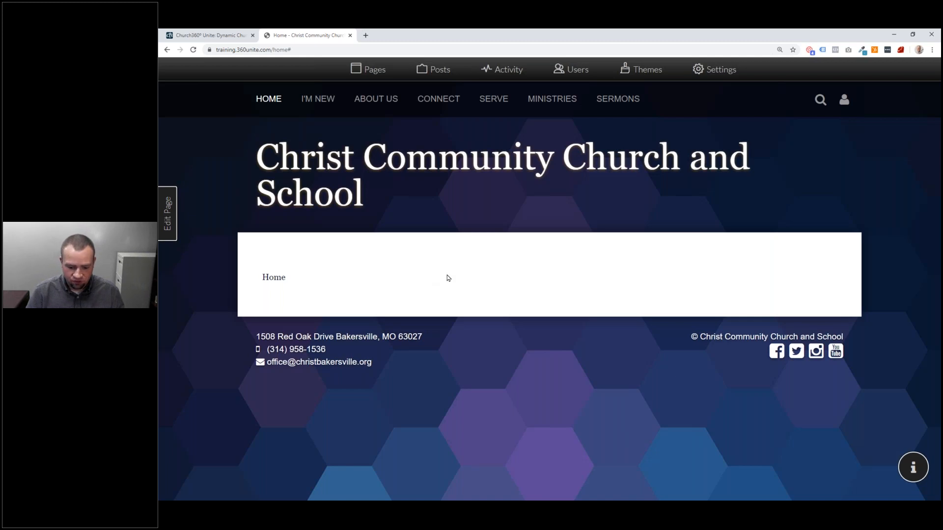
{"action": "key", "text": "alt+Tab"}
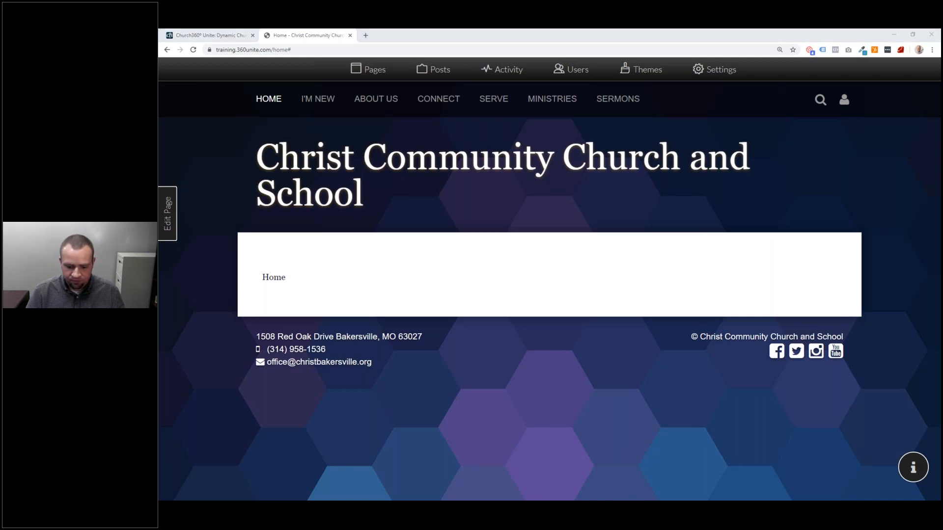
{"action": "key", "text": "alt+Tab"}
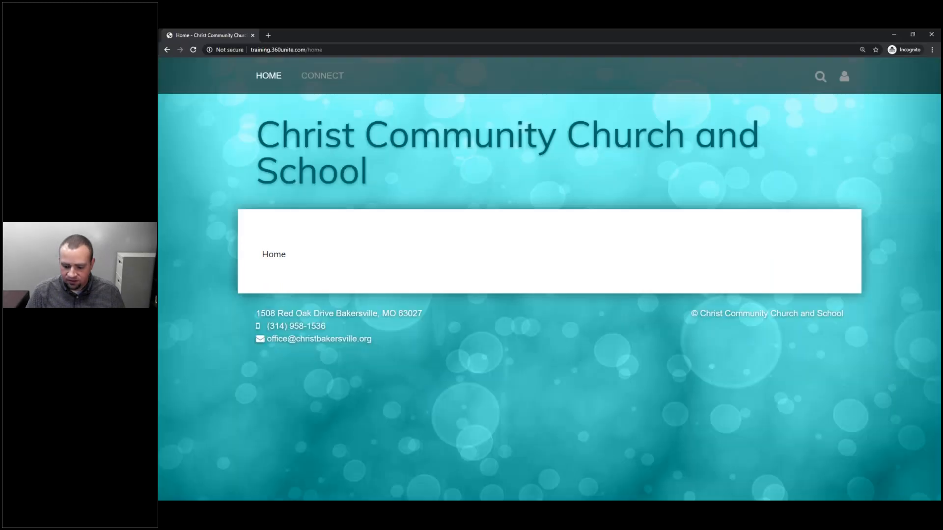
{"action": "key", "text": "alt+Tab"}
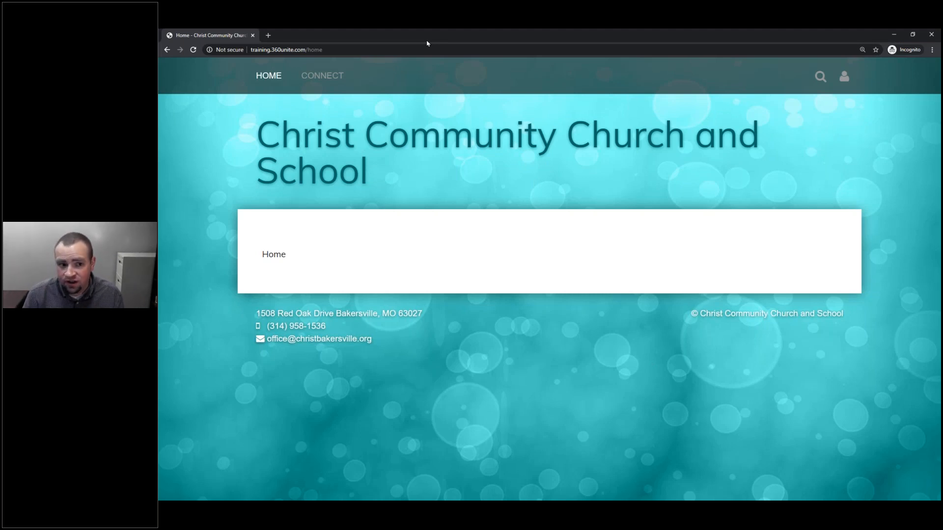
{"action": "left_click", "coordinate": [193, 51]}
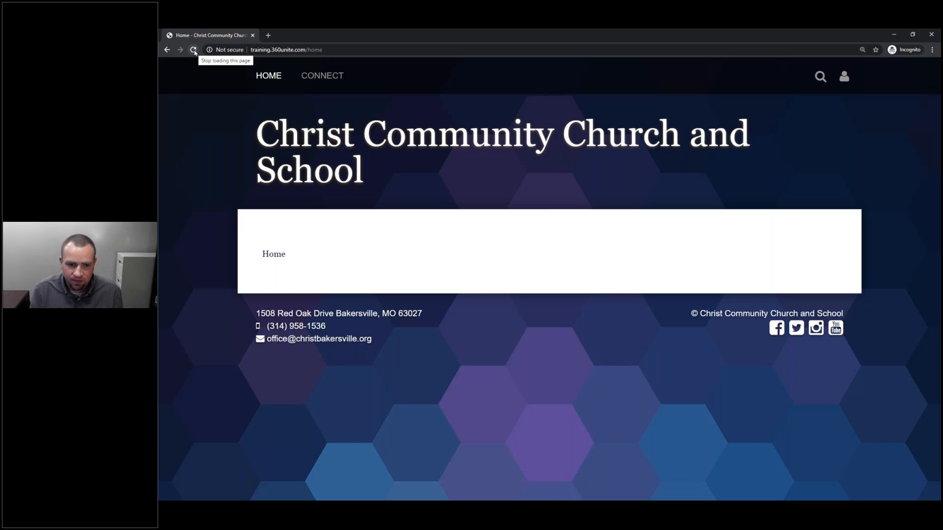
{"action": "mouse_move", "coordinate": [340, 97]}
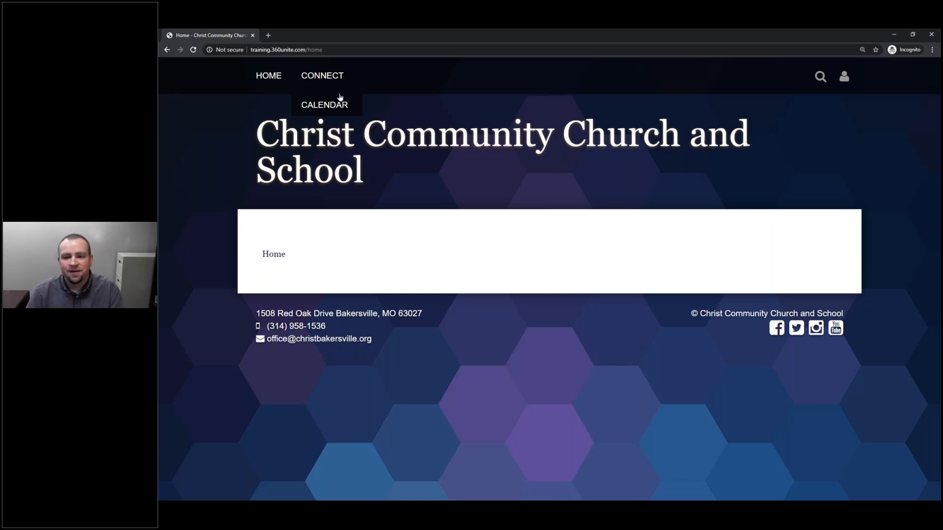
{"action": "left_click", "coordinate": [893, 35]}
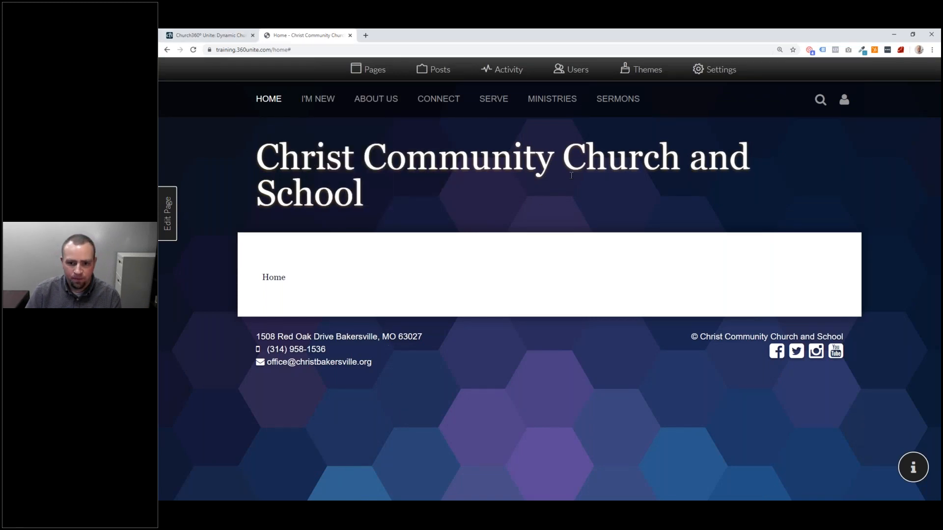
Open the theme's customization options and remove the bg-bluehoney.jpg background image.
{"action": "left_click", "coordinate": [638, 69]}
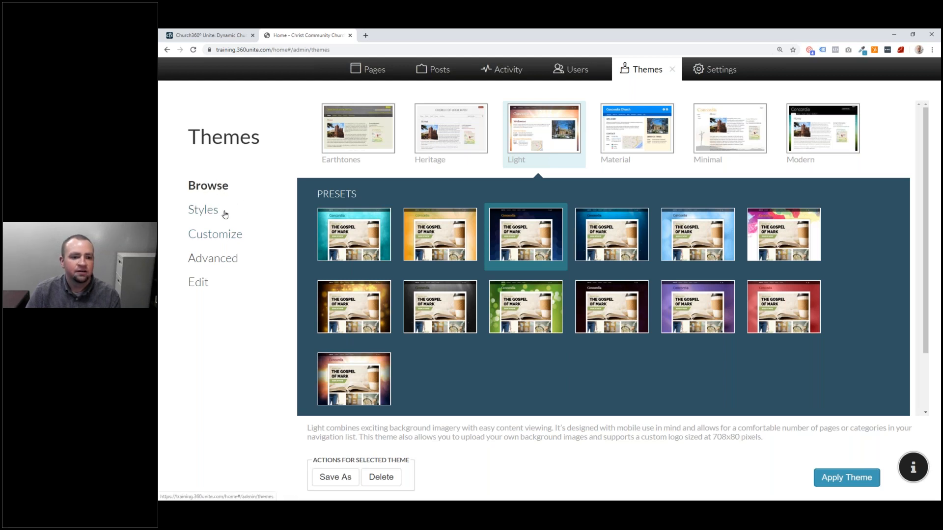
{"action": "left_click", "coordinate": [217, 236]}
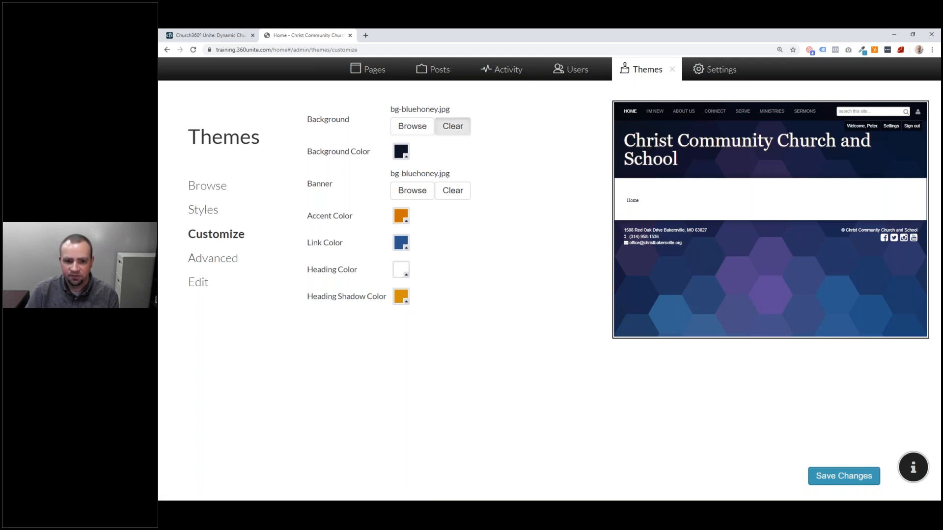
{"action": "left_click", "coordinate": [452, 126]}
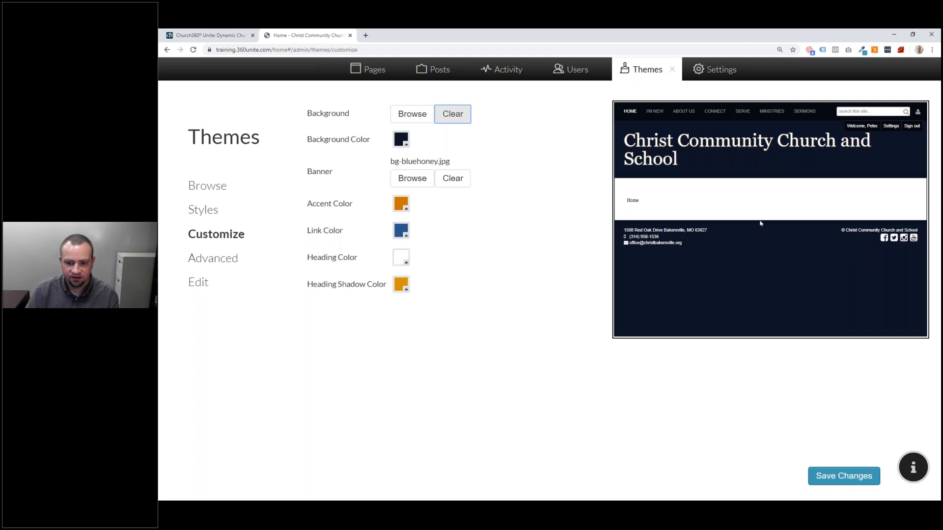
Open the Background Color picker and examine its red, green, blue and hex value fields.
{"action": "left_click", "coordinate": [402, 140]}
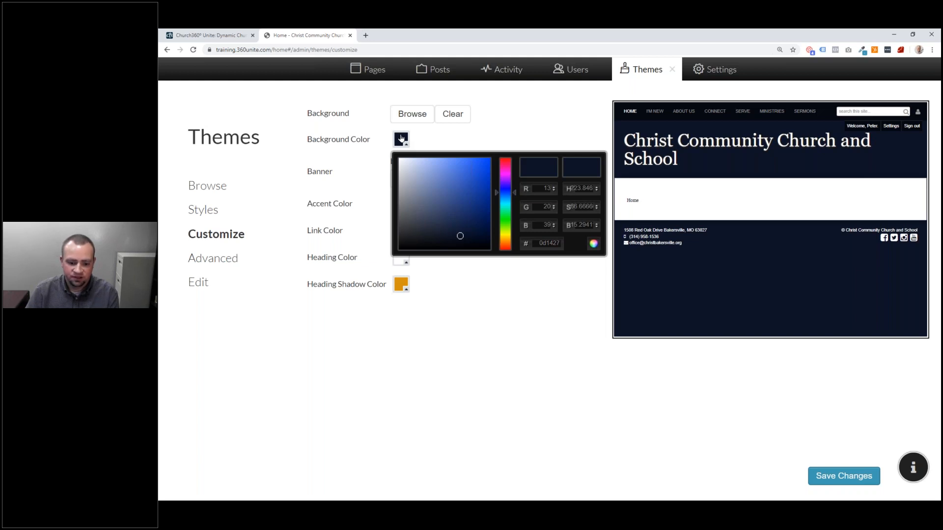
{"action": "key", "text": "alt+Tab"}
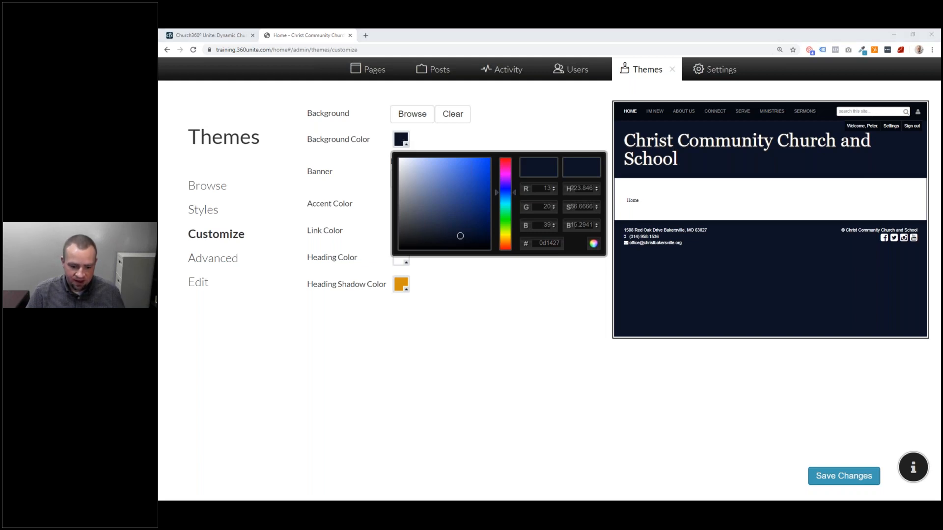
{"action": "left_click", "coordinate": [545, 189]}
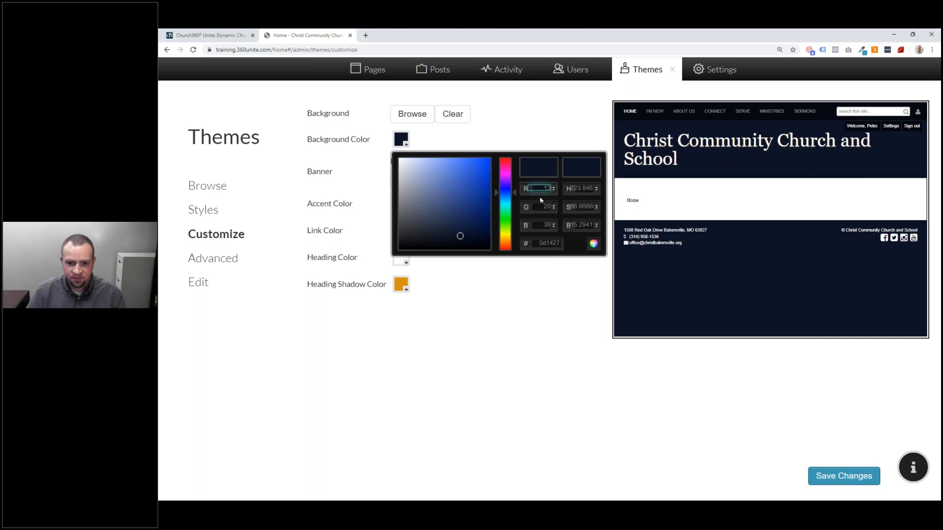
{"action": "key", "text": "Tab"}
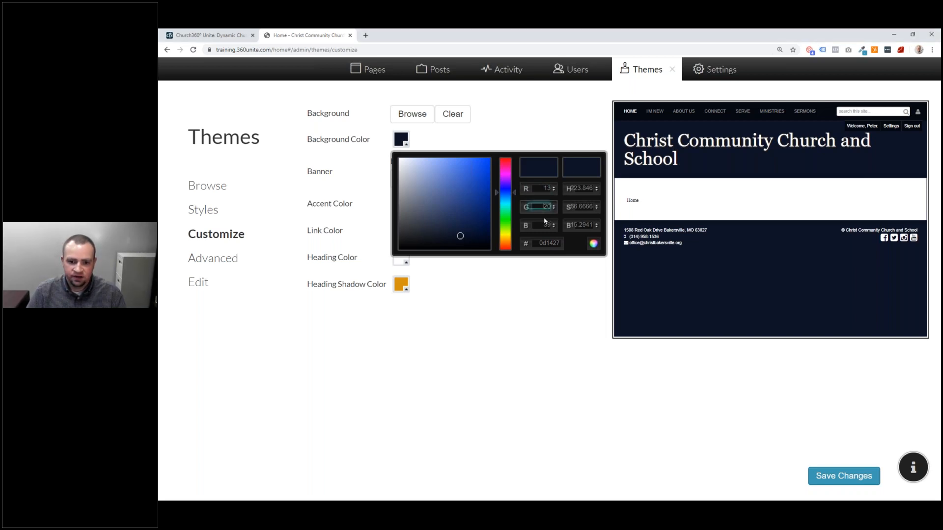
{"action": "key", "text": "Tab"}
{"action": "key", "text": "Tab"}
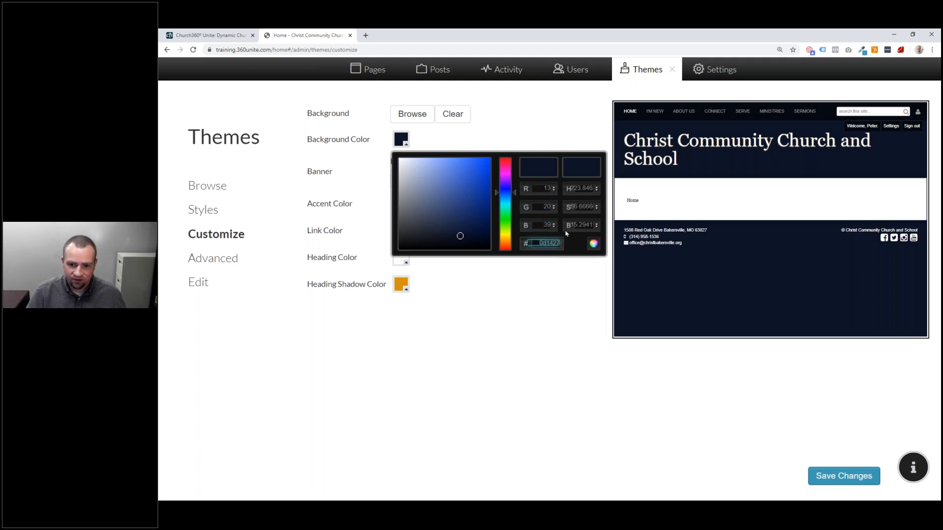
Try teal green and violet blue shades for the background color, and pick the light violet blue 8175eb.
{"action": "left_click", "coordinate": [593, 245]}
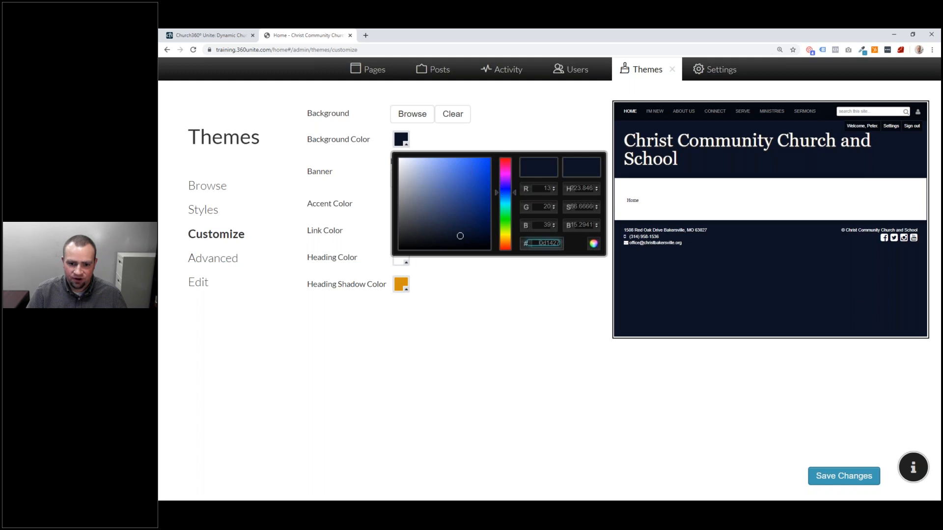
{"action": "left_click", "coordinate": [502, 209]}
{"action": "left_click", "coordinate": [464, 188]}
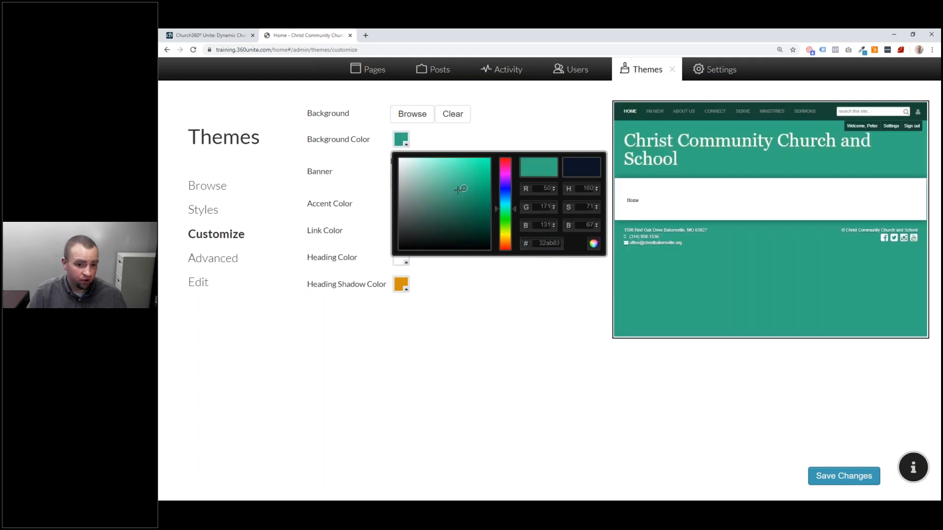
{"action": "left_click", "coordinate": [440, 179]}
{"action": "left_click", "coordinate": [511, 188]}
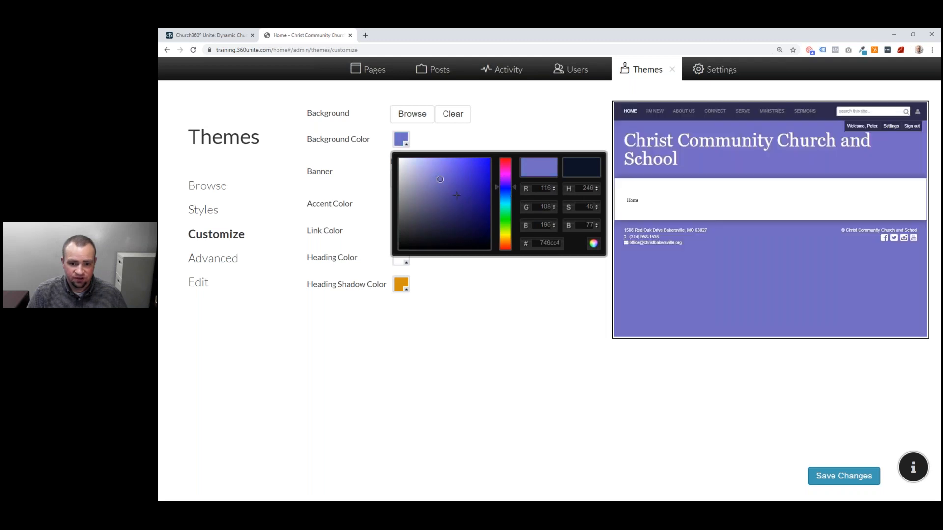
{"action": "left_click", "coordinate": [456, 195]}
{"action": "left_click", "coordinate": [445, 166]}
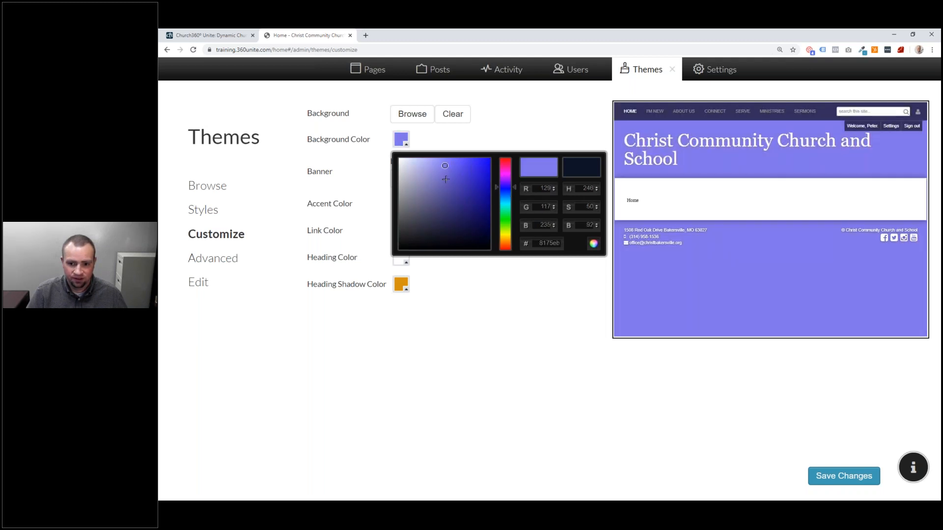
Set the theme's background color to hex 2b4d59 and close the color picker.
{"action": "double_click", "coordinate": [546, 242]}
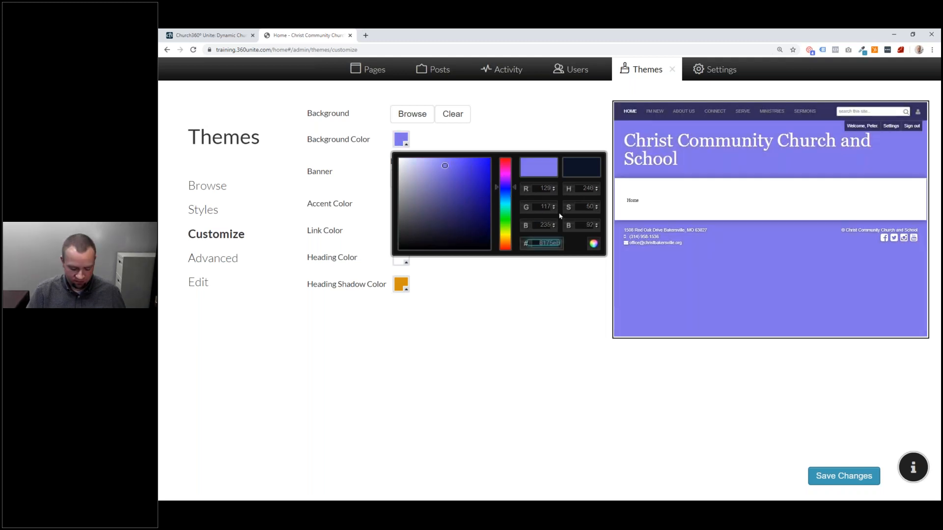
{"action": "key", "text": "ctrl+x"}
{"action": "key", "text": "ctrl+v"}
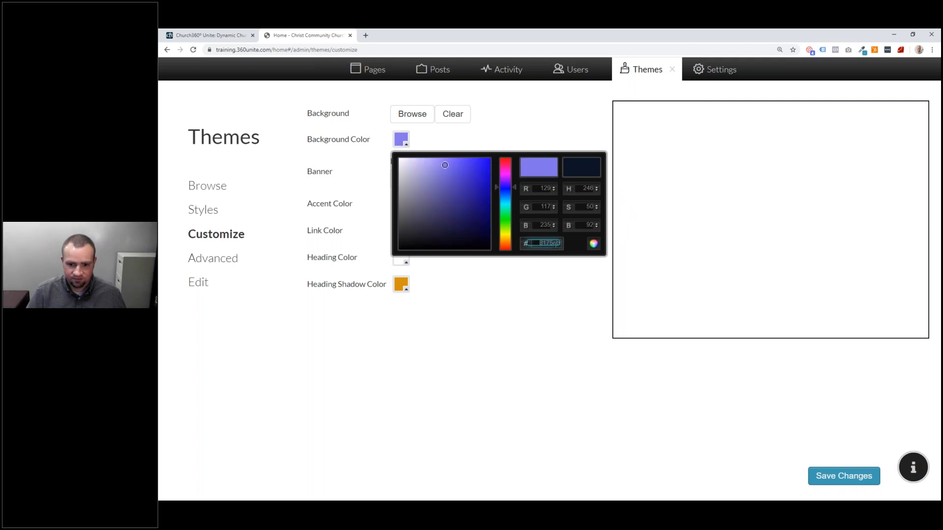
{"action": "key", "text": "ctrl+x"}
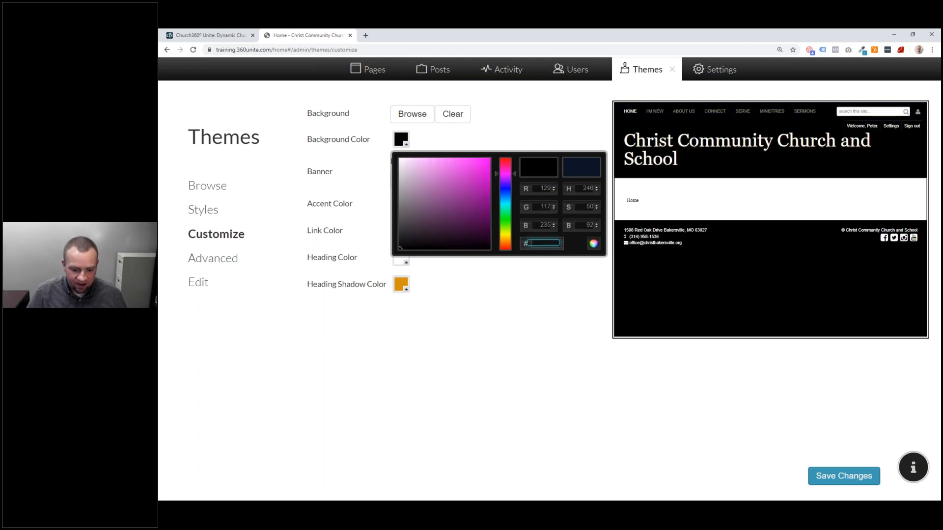
{"action": "type", "text": "2b4"}
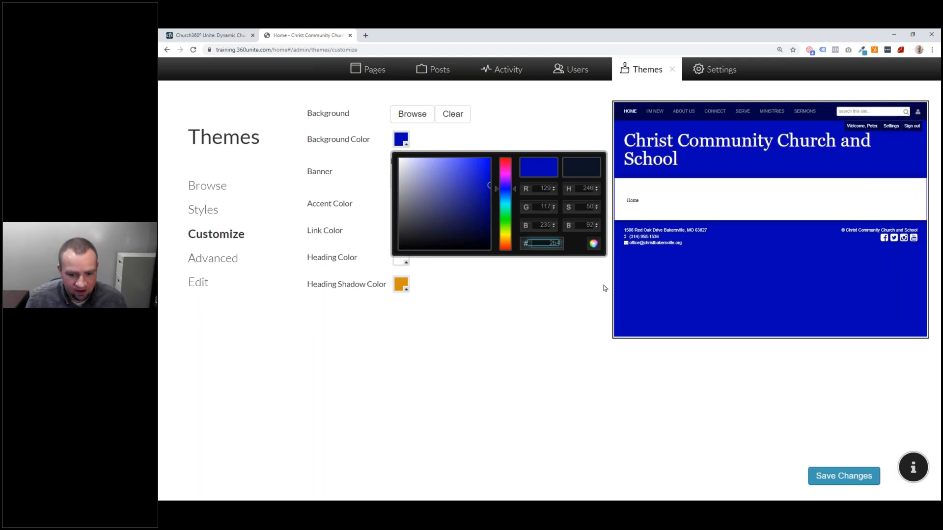
{"action": "type", "text": "d59"}
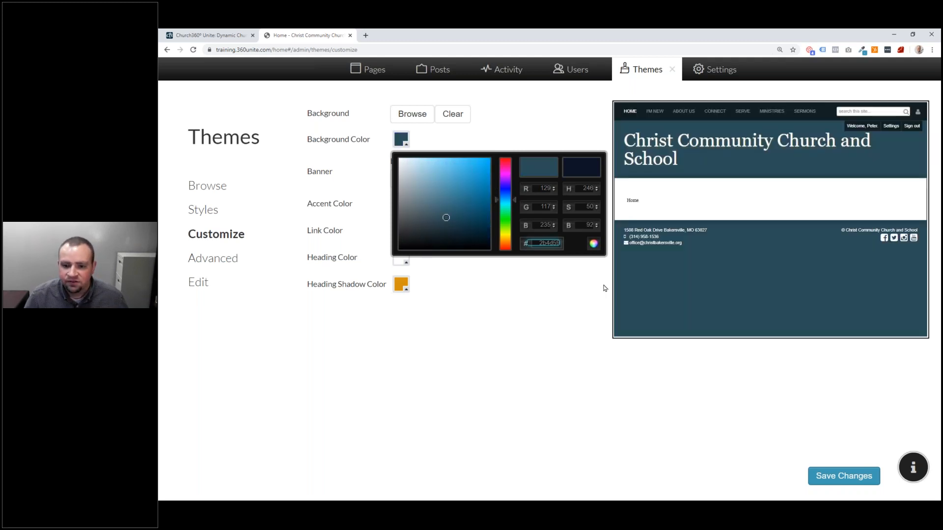
{"action": "left_click", "coordinate": [580, 254]}
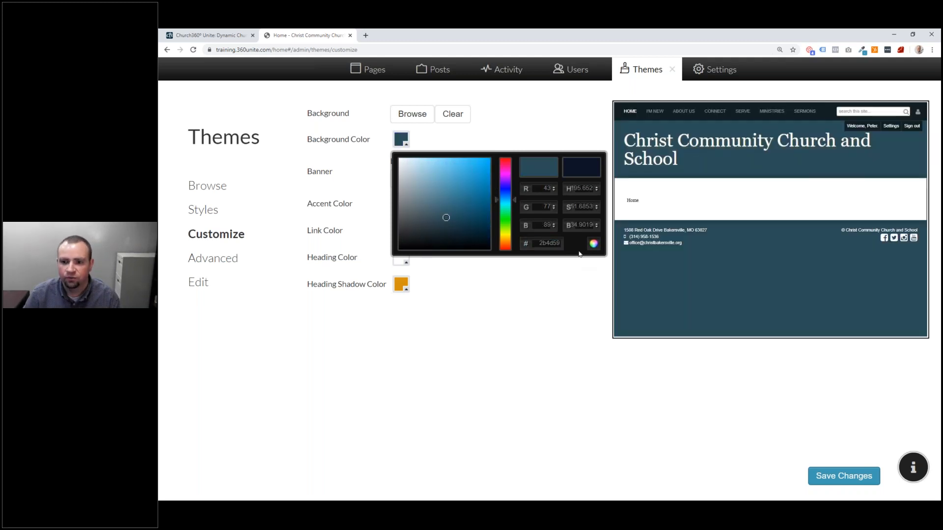
{"action": "left_click", "coordinate": [540, 143]}
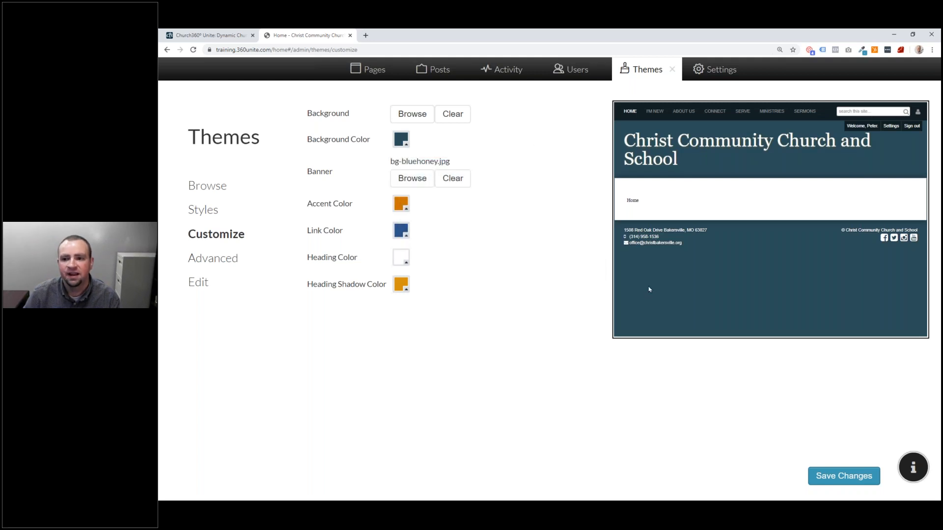
Upload background.jpg from the Desktop as the theme's background image and save the theme changes.
{"action": "left_click", "coordinate": [415, 122]}
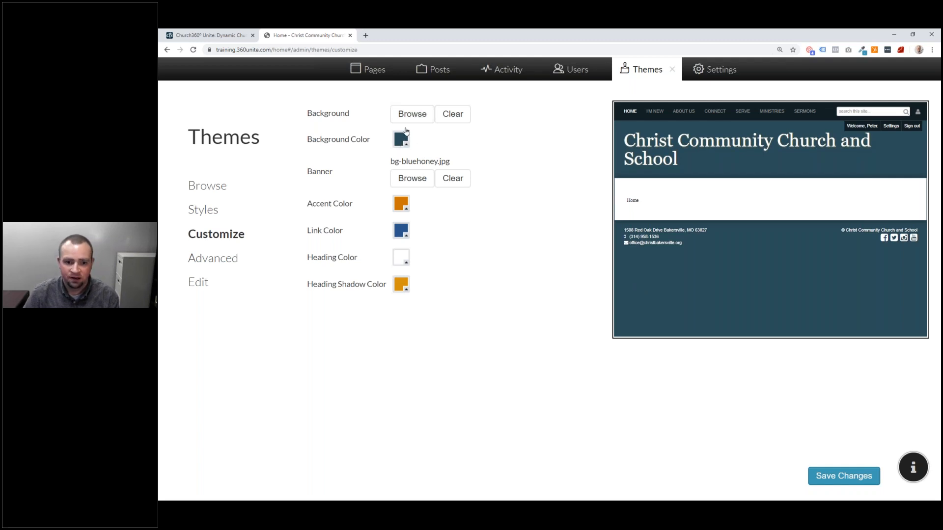
{"action": "left_click", "coordinate": [411, 114]}
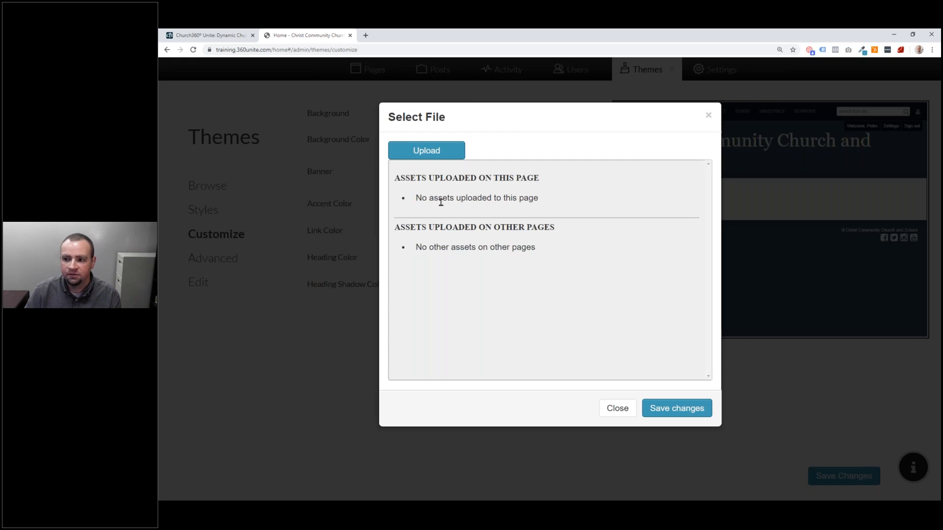
{"action": "left_click", "coordinate": [422, 151]}
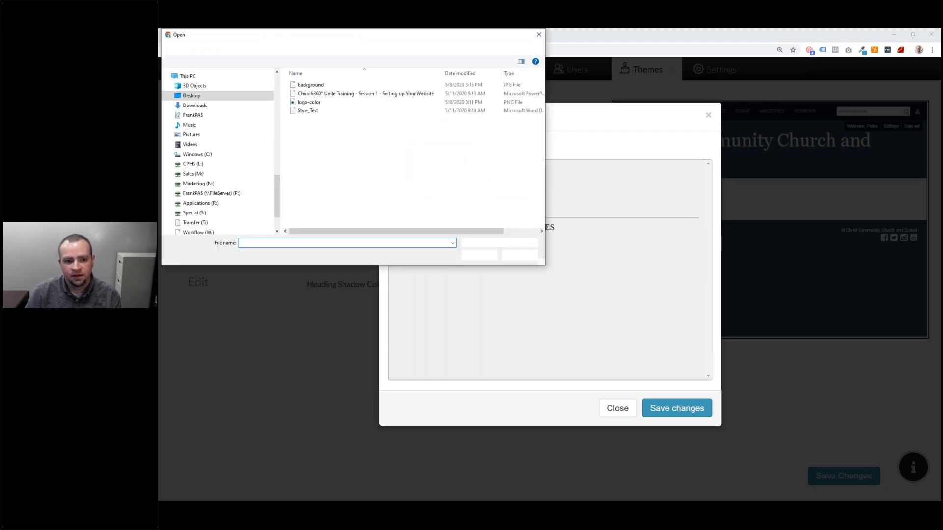
{"action": "left_click", "coordinate": [310, 85]}
{"action": "left_click", "coordinate": [477, 255]}
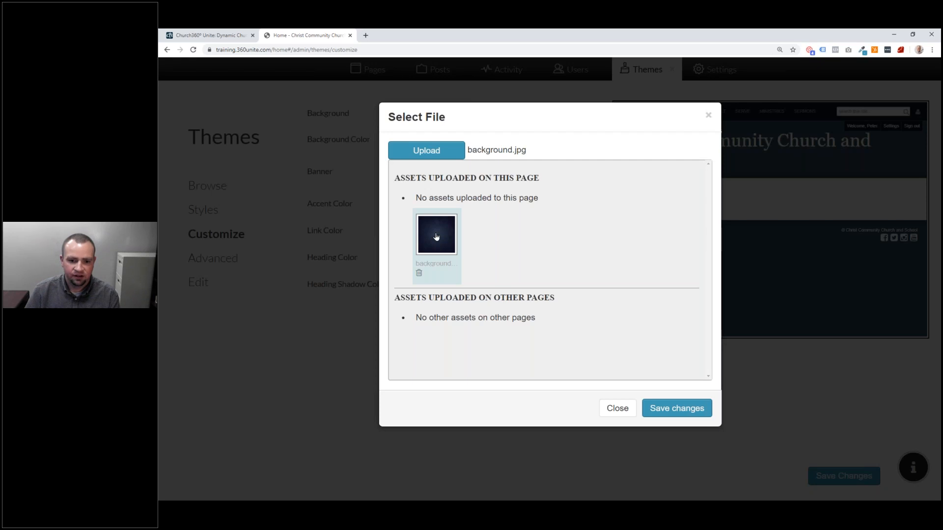
{"action": "left_click", "coordinate": [654, 404]}
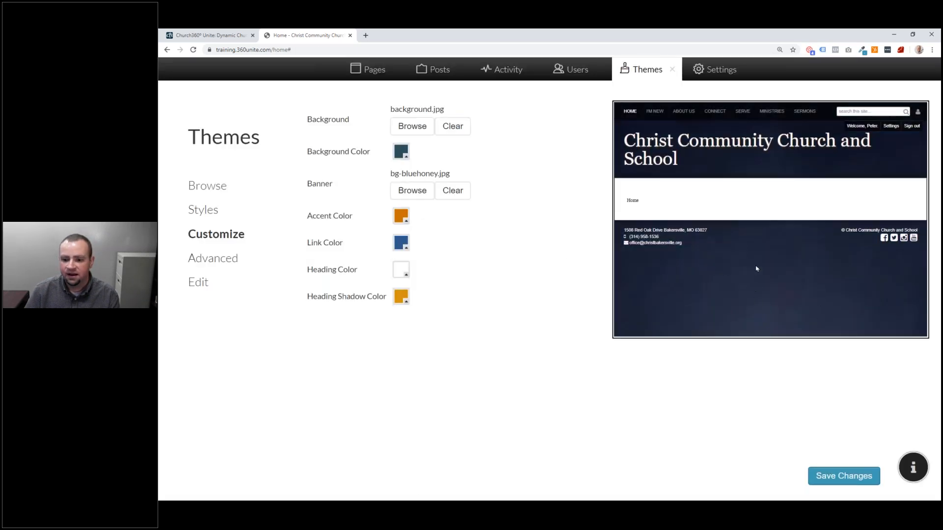
{"action": "left_click", "coordinate": [830, 478]}
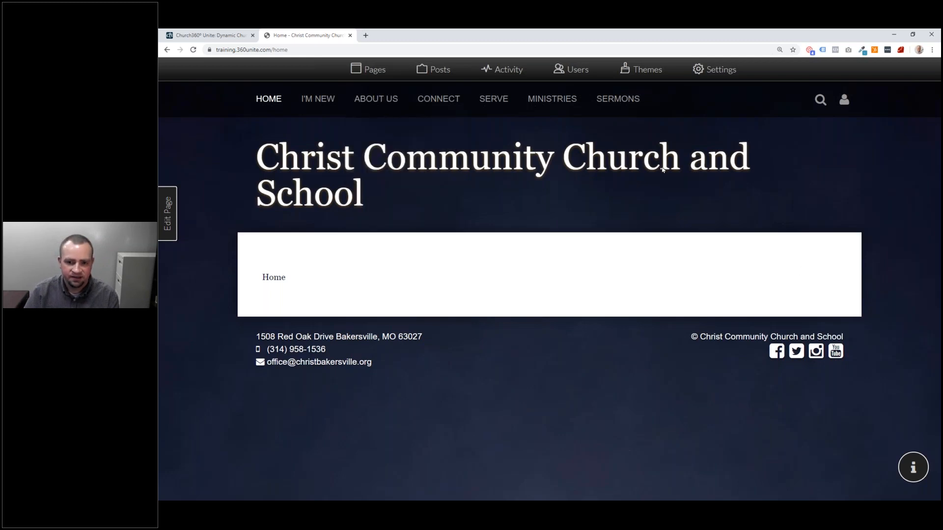
Shorten the church name to Christ Community Church in the account settings, save, and check the title on the home page.
{"action": "left_click_drag", "start_coordinate": [364, 196], "coordinate": [257, 157]}
{"action": "left_click", "coordinate": [318, 164]}
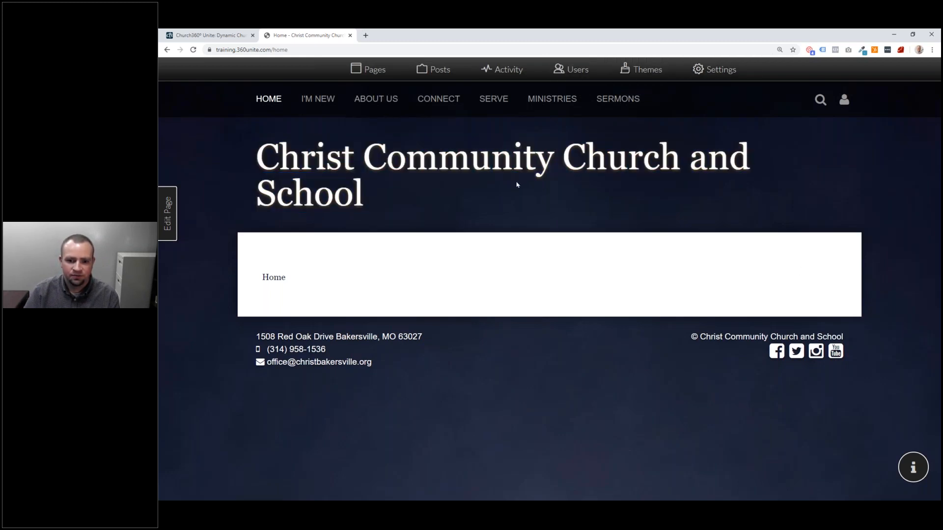
{"action": "left_click", "coordinate": [710, 73]}
{"action": "left_click_drag", "start_coordinate": [467, 163], "coordinate": [515, 163]}
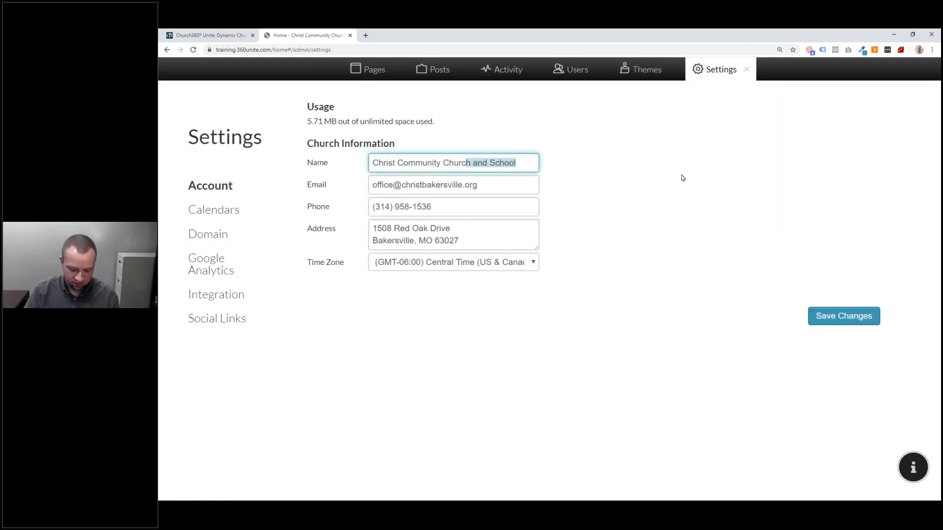
{"action": "type", "text": "h"}
{"action": "left_click", "coordinate": [843, 317]}
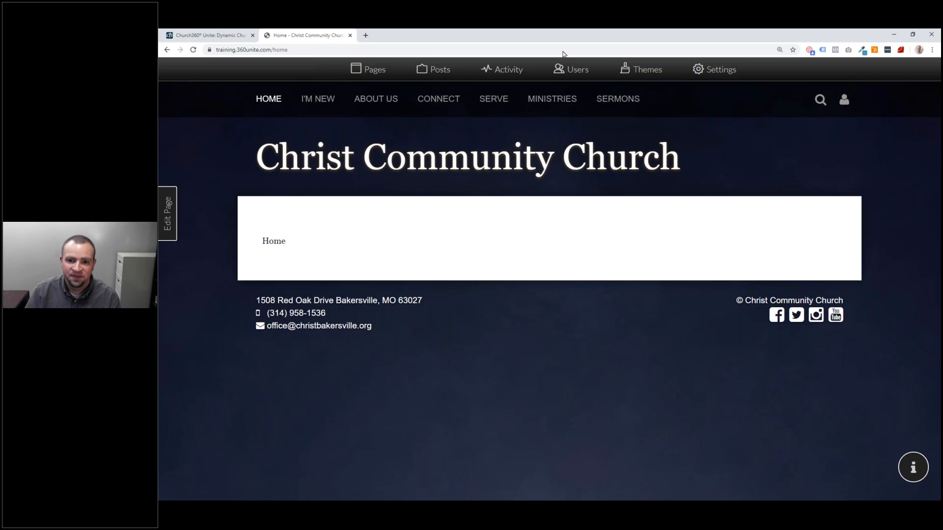
{"action": "left_click_drag", "start_coordinate": [677, 155], "coordinate": [281, 167]}
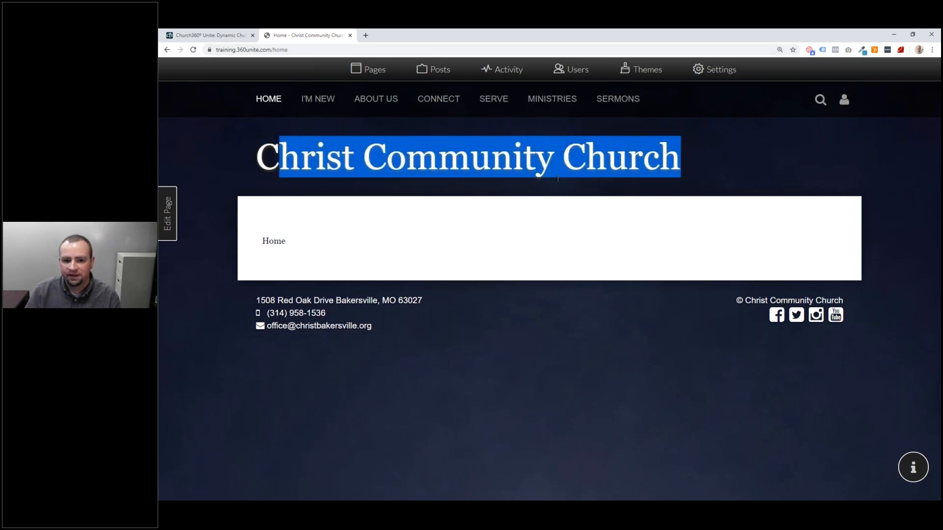
{"action": "left_click", "coordinate": [283, 168]}
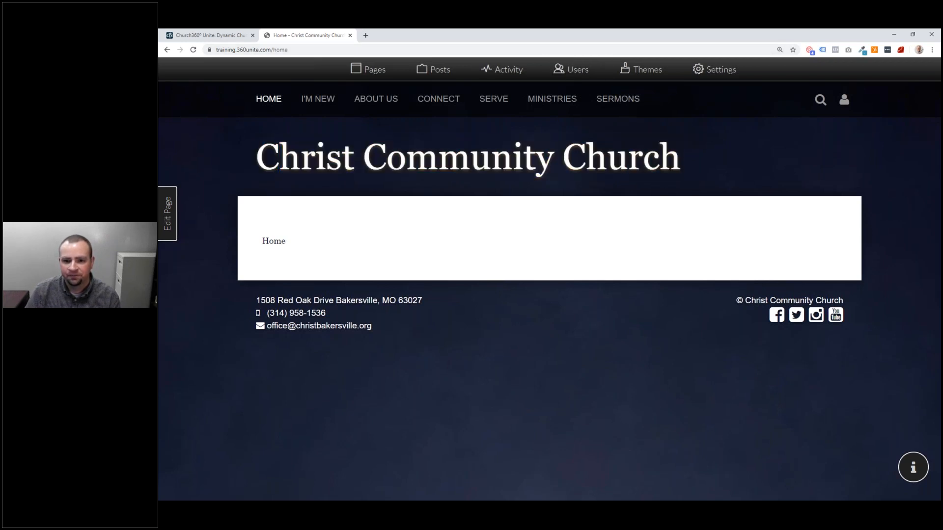
Replace the theme's banner image with an uploaded logo-color.png from the Desktop and save the theme changes.
{"action": "left_click", "coordinate": [641, 72]}
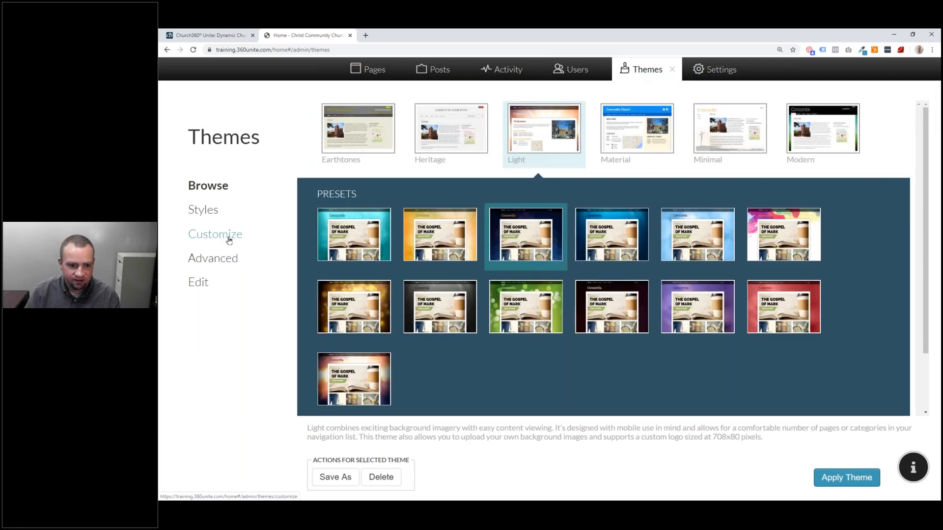
{"action": "left_click", "coordinate": [229, 240]}
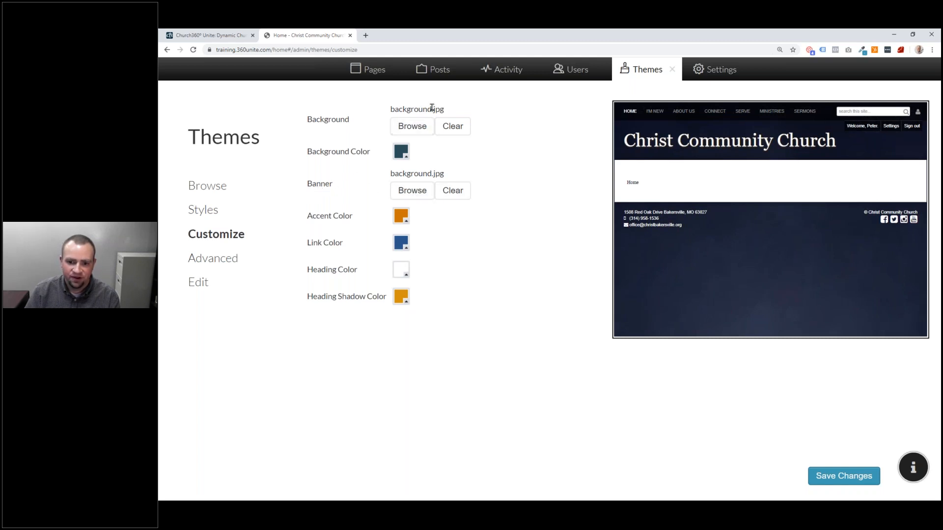
{"action": "left_click", "coordinate": [452, 191]}
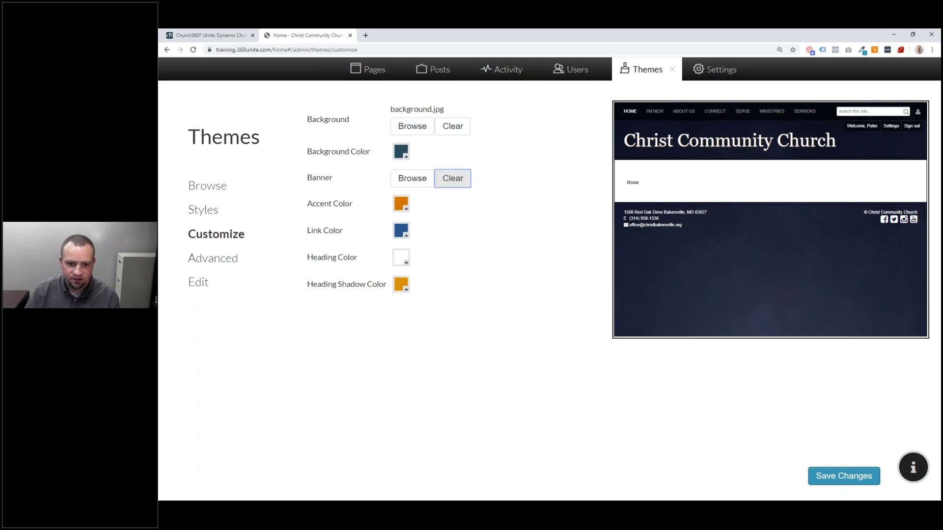
{"action": "left_click", "coordinate": [409, 172]}
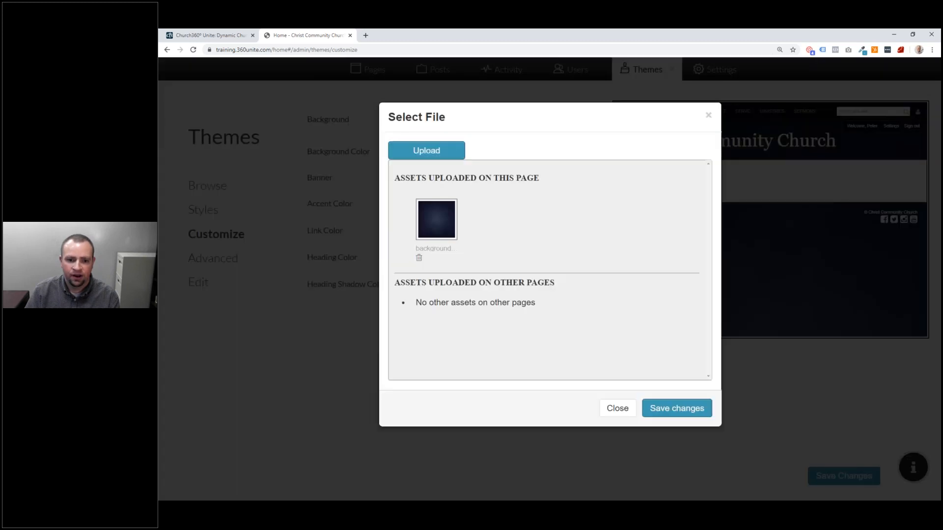
{"action": "left_click", "coordinate": [434, 156]}
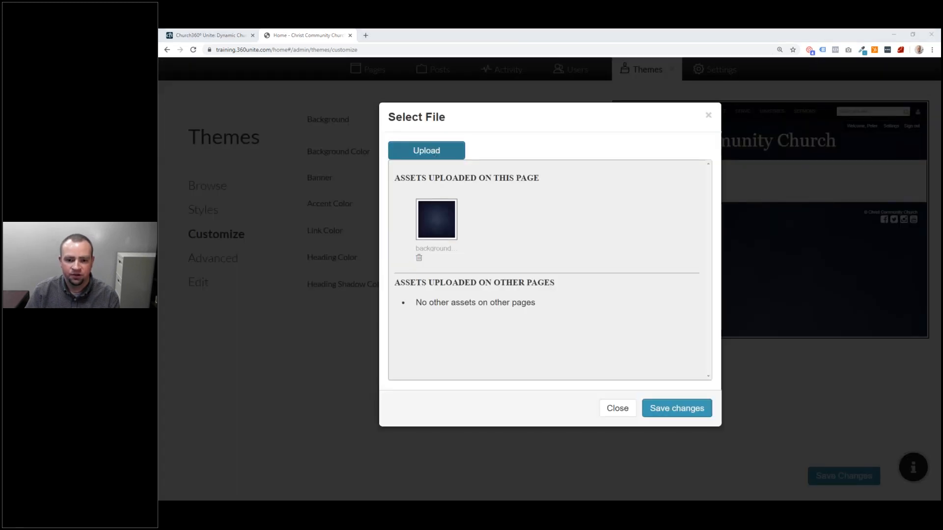
{"action": "double_click", "coordinate": [309, 103]}
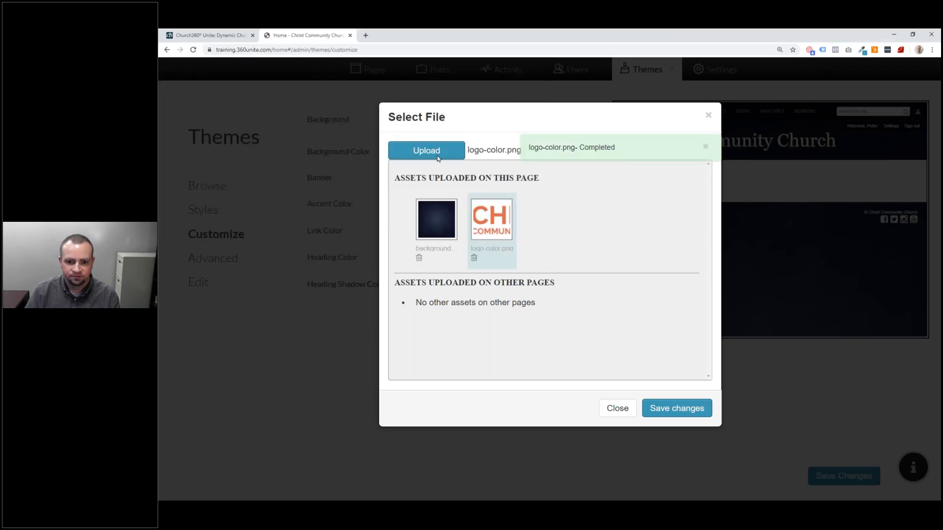
{"action": "left_click", "coordinate": [677, 408]}
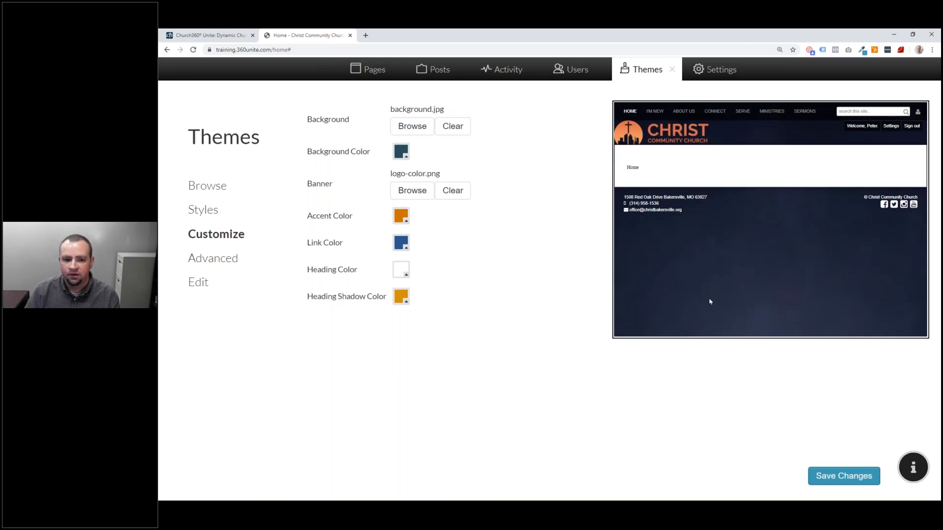
{"action": "left_click", "coordinate": [828, 478]}
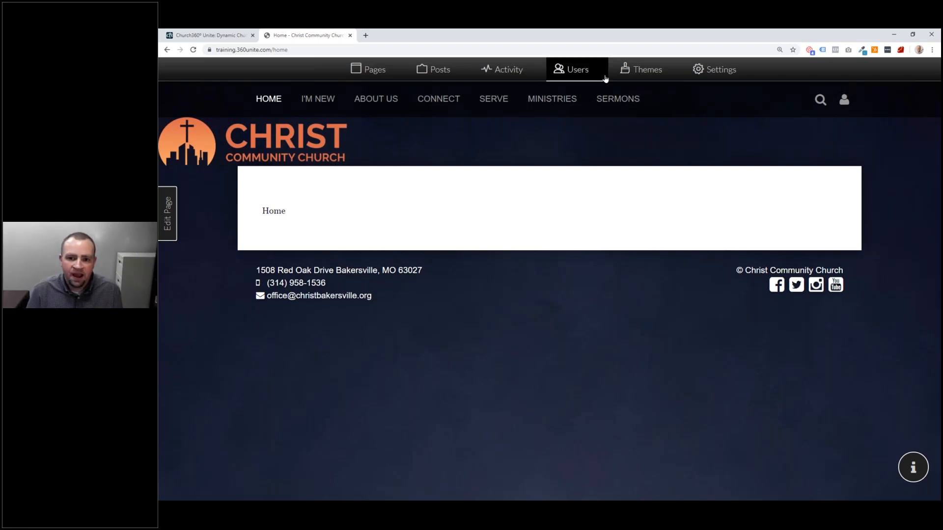
Reload the home page in the incognito window to check the visitor's view of the new background and logo, and return to the admin window.
{"action": "left_click", "coordinate": [648, 72]}
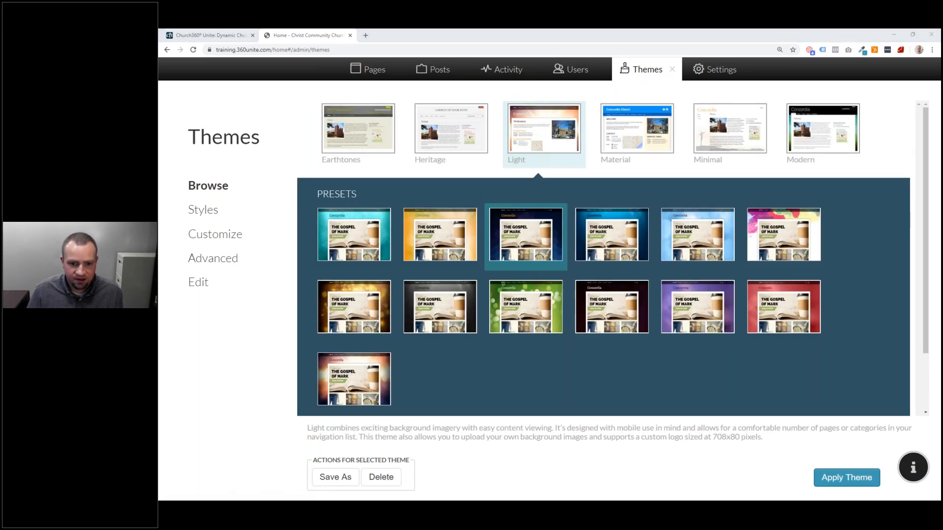
{"action": "key", "text": "alt+Tab"}
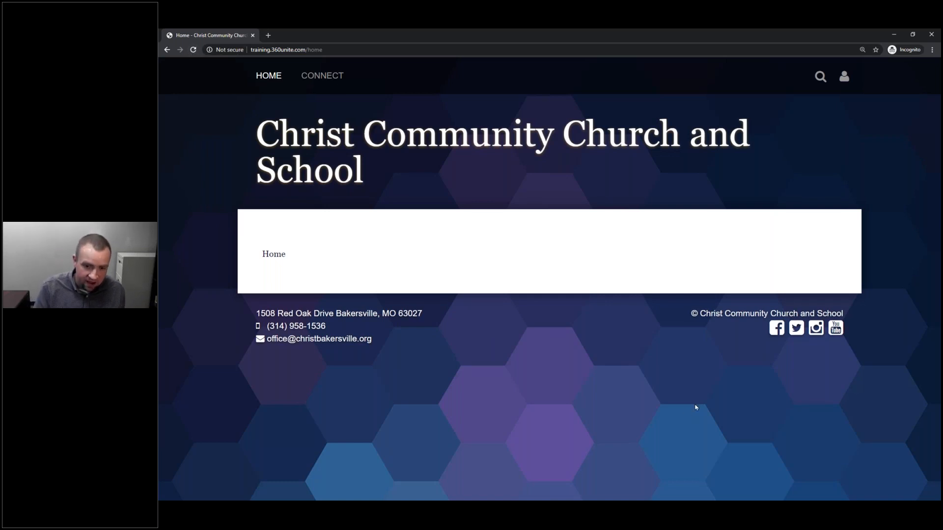
{"action": "key", "text": "F5"}
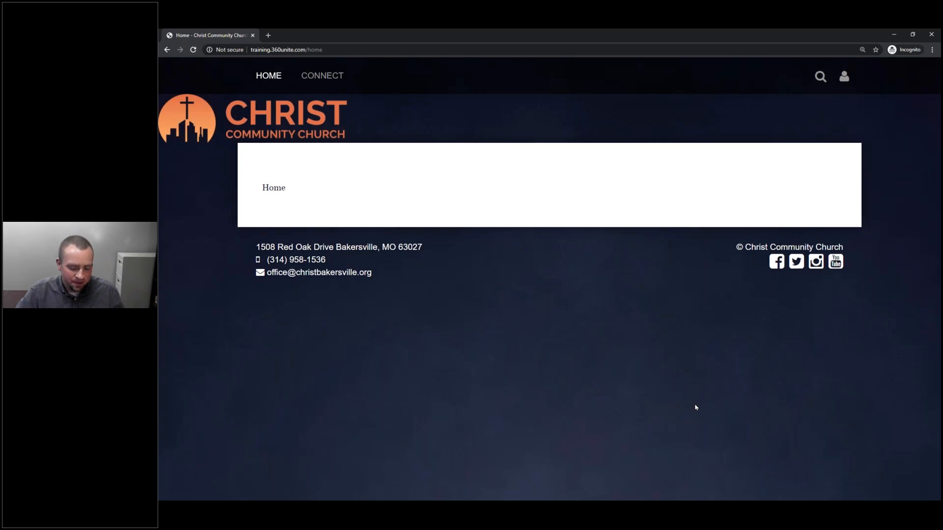
{"action": "key", "text": "alt+Tab"}
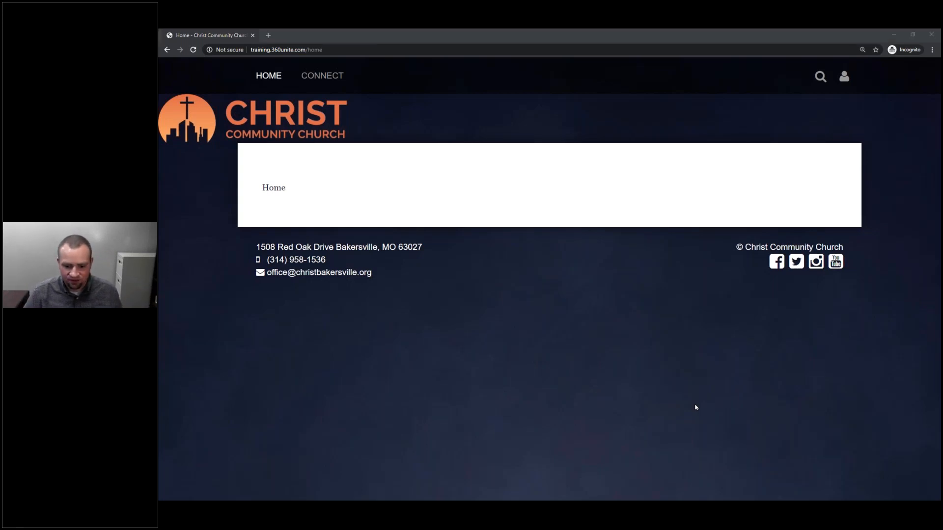
{"action": "key", "text": "alt+Tab"}
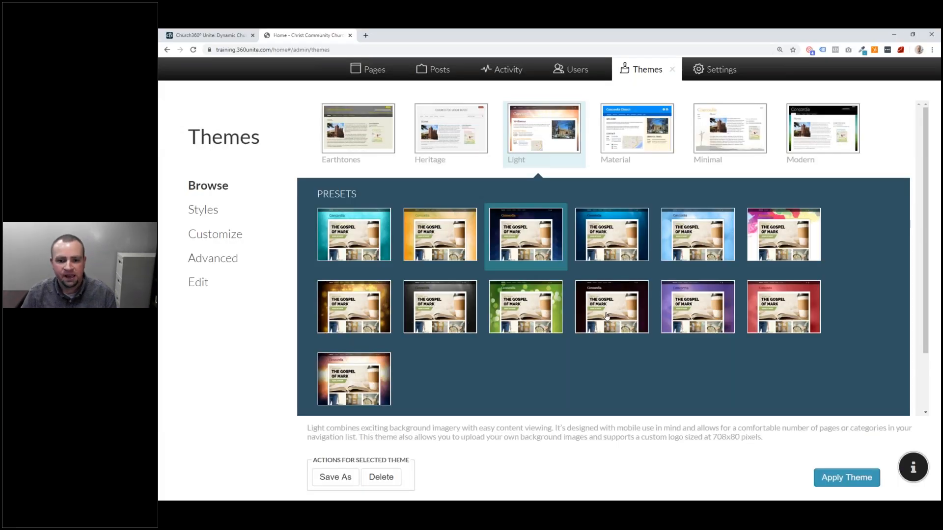
Open the theme's customization options and set the accent color to hex ffdc7d.
{"action": "left_click", "coordinate": [214, 235]}
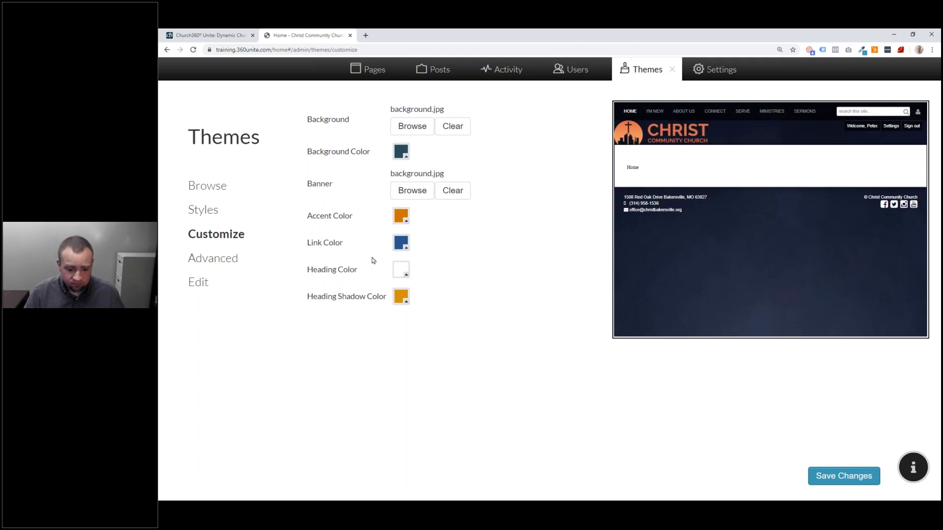
{"action": "left_click", "coordinate": [400, 219]}
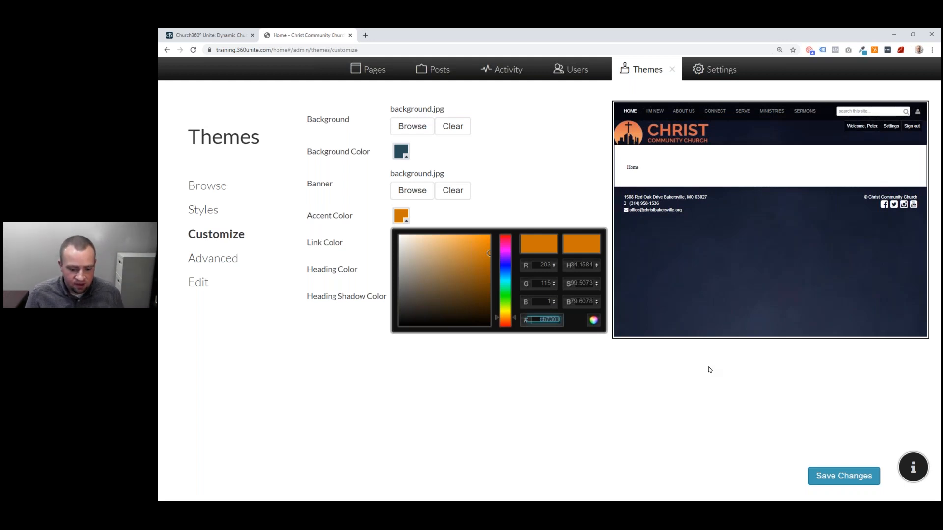
{"action": "type", "text": "ffdd"}
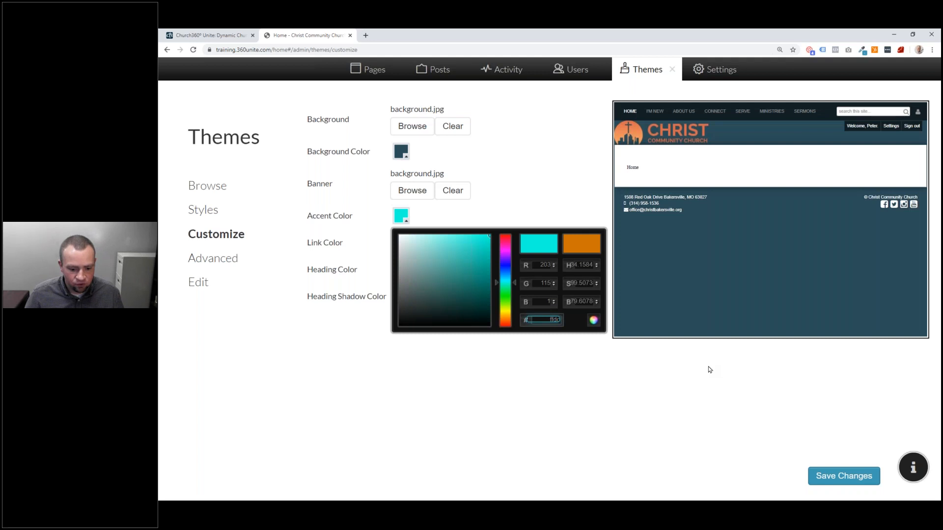
{"action": "type", "text": "7d"}
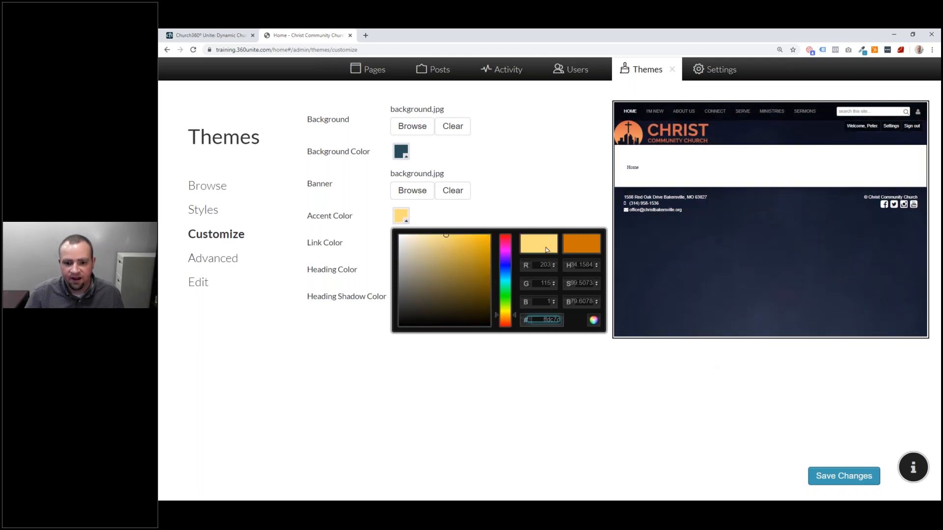
Set the theme's link color to hex da674a.
{"action": "left_click", "coordinate": [503, 207]}
{"action": "left_click", "coordinate": [401, 242]}
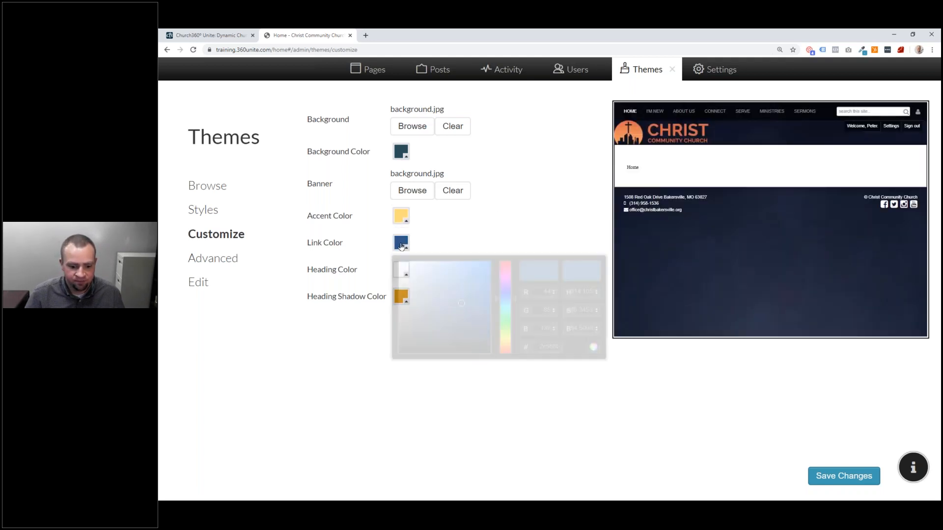
{"action": "left_click", "coordinate": [545, 347]}
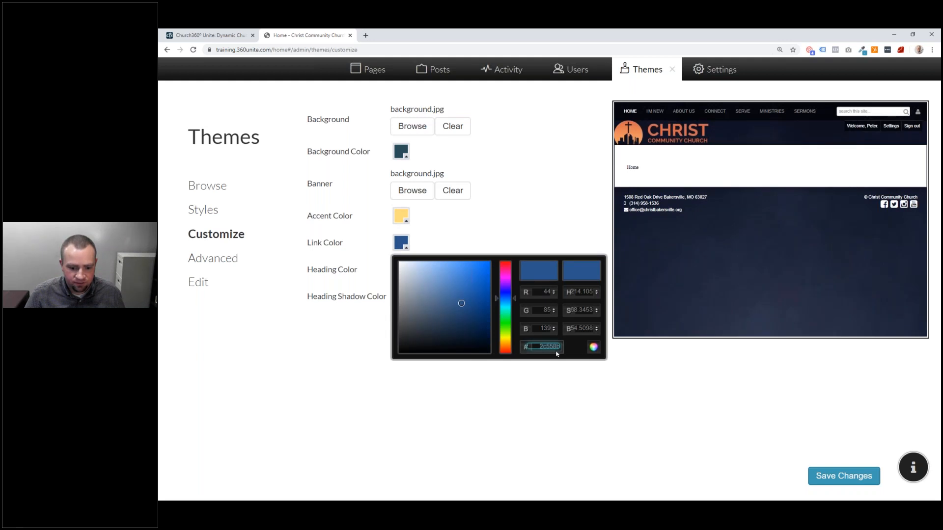
{"action": "type", "text": "da674a"}
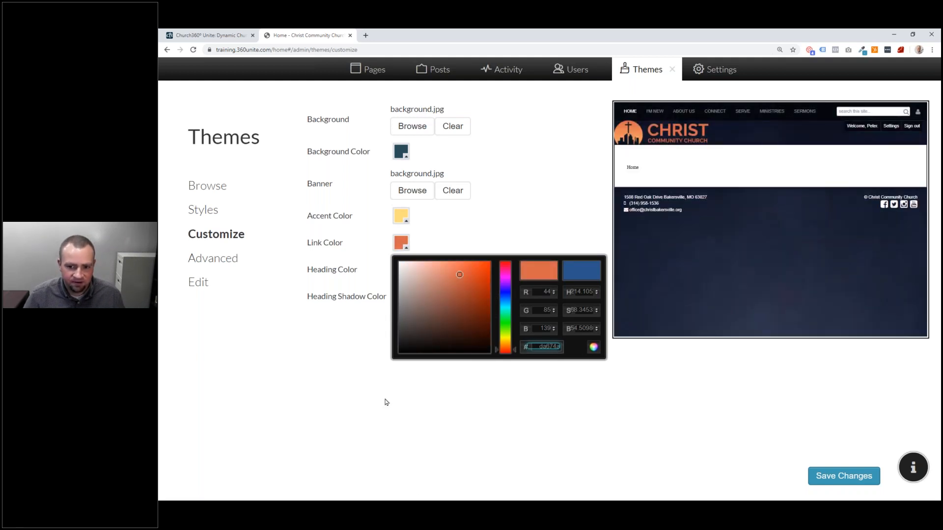
{"action": "left_click", "coordinate": [540, 215]}
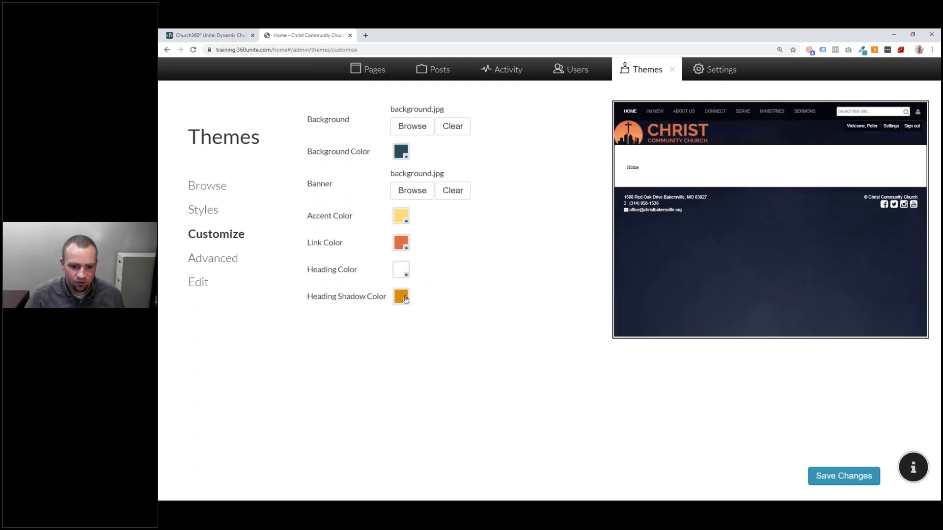
Set the theme's heading shadow color to hex da674a.
{"action": "left_click", "coordinate": [401, 296]}
{"action": "left_click", "coordinate": [546, 399]}
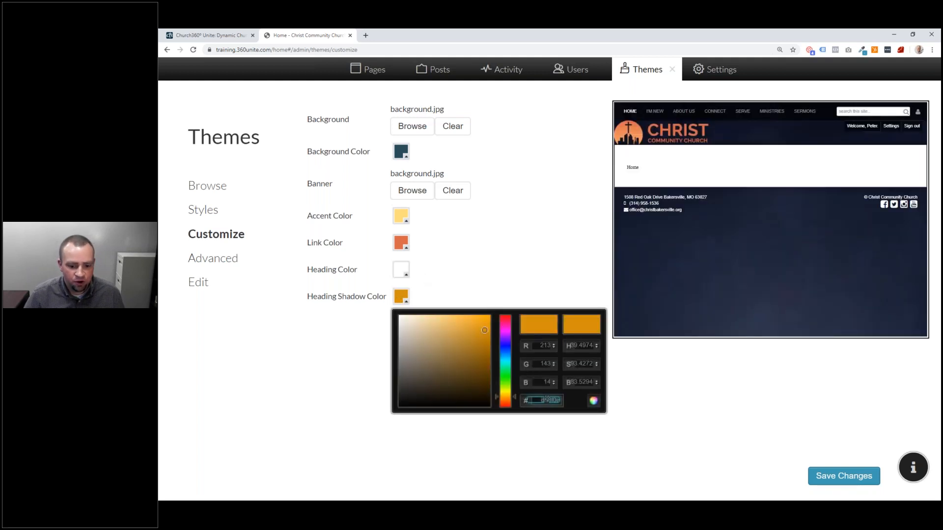
{"action": "type", "text": "da674a"}
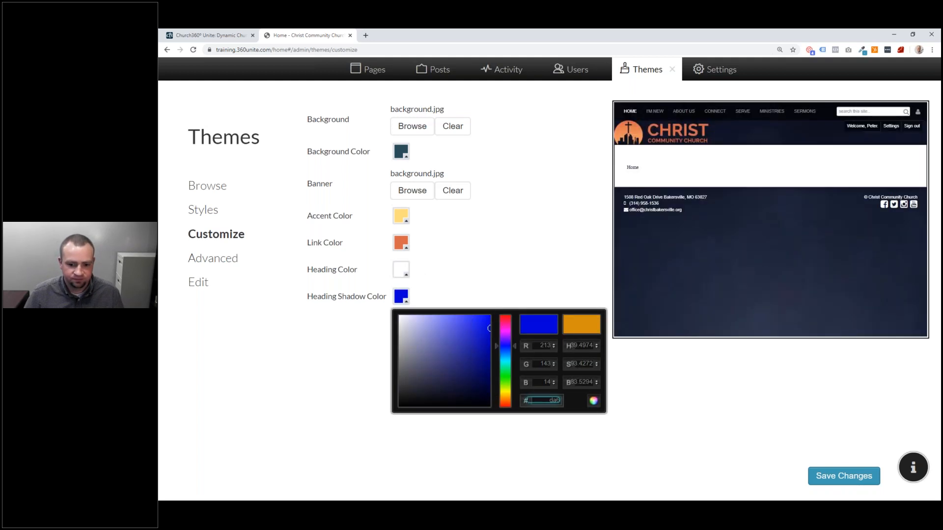
{"action": "left_click", "coordinate": [483, 258]}
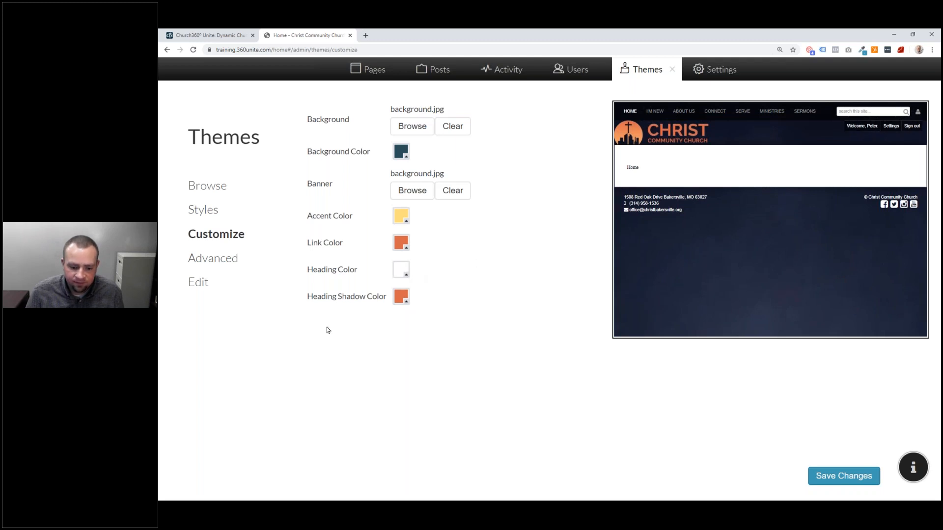
Set the heading color to hex ffdc7d and clear the banner image so the church name serves as the heading.
{"action": "left_click", "coordinate": [400, 269]}
{"action": "left_click", "coordinate": [546, 373]}
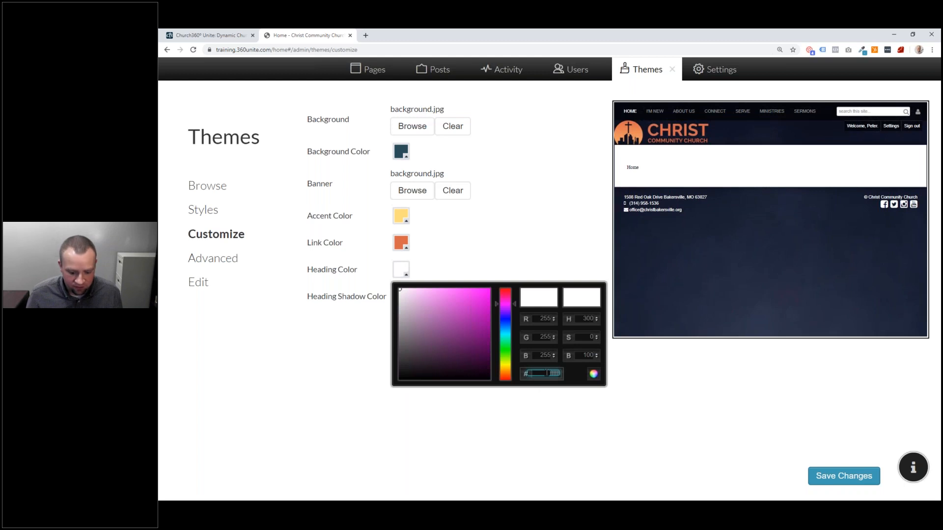
{"action": "type", "text": "ffdc7a"}
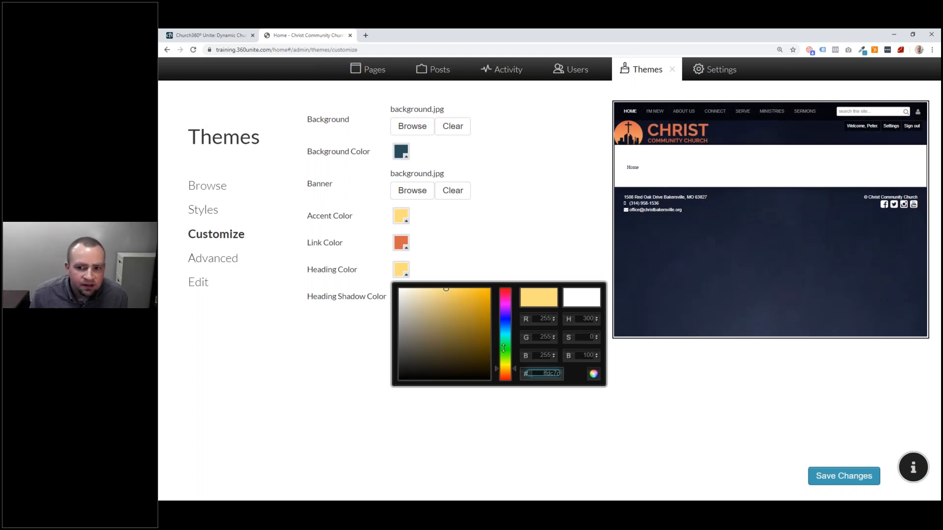
{"action": "left_click", "coordinate": [529, 243]}
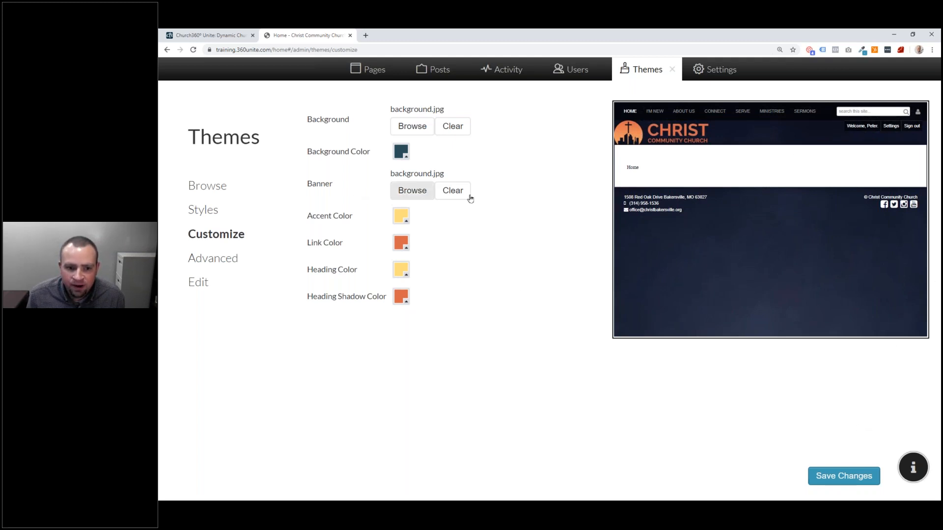
{"action": "left_click", "coordinate": [453, 190]}
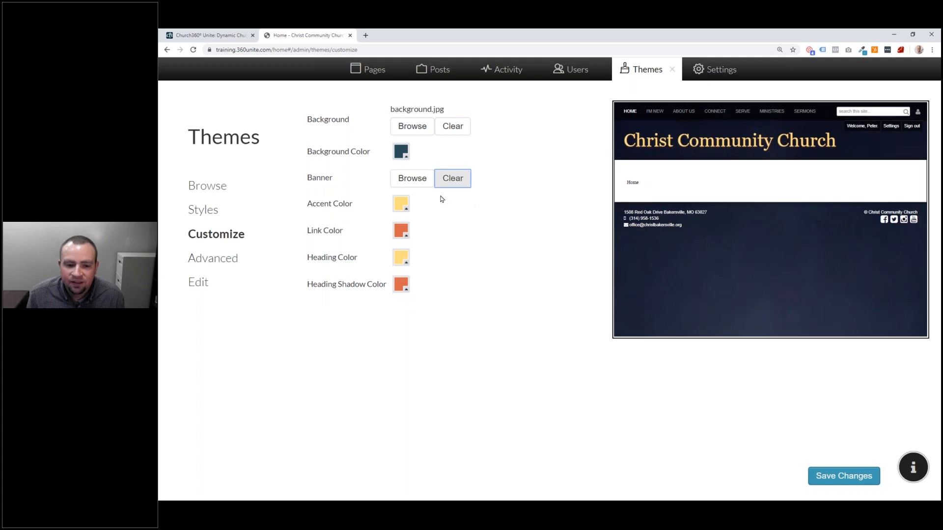
Change the heading color to hex da674a, matching the link color, and save the theme changes.
{"action": "left_click", "coordinate": [401, 231]}
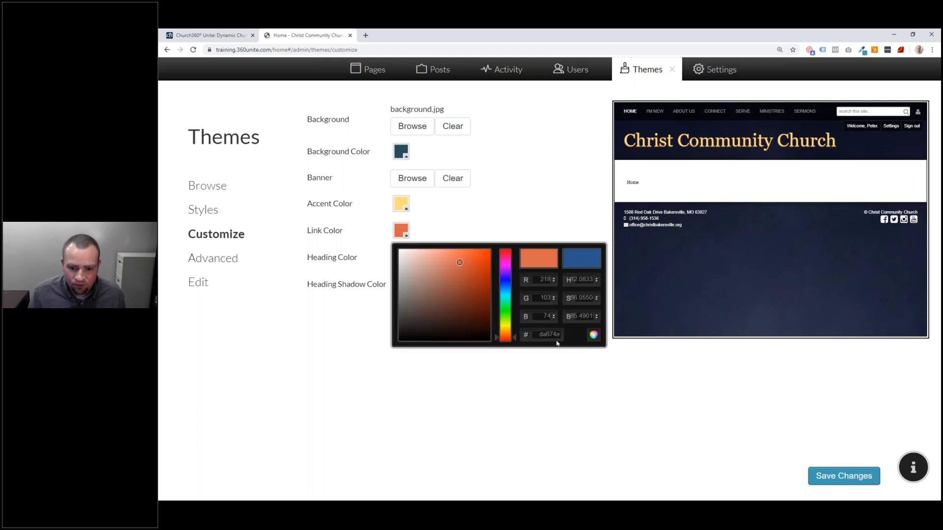
{"action": "left_click", "coordinate": [479, 192]}
{"action": "left_click", "coordinate": [401, 257]}
{"action": "type", "text": "da674a"}
{"action": "left_click", "coordinate": [527, 224]}
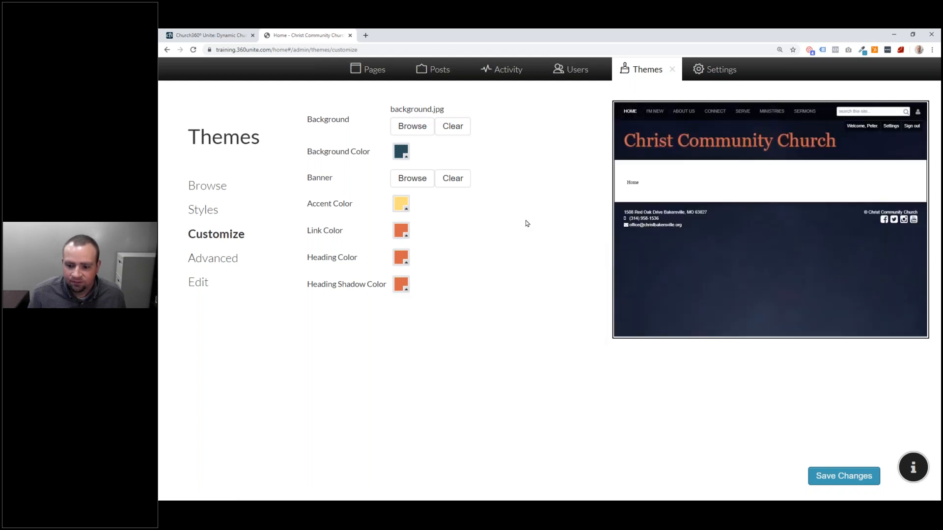
{"action": "left_click", "coordinate": [835, 476]}
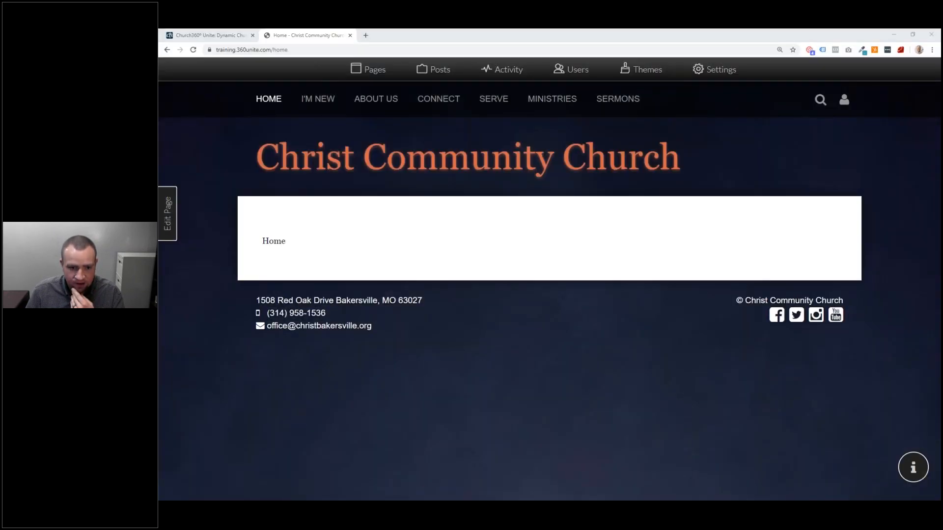
Reload the home page in the incognito window and shrink that window to phone size, with the admin window out of the way.
{"action": "key", "text": "alt+Tab"}
{"action": "left_click", "coordinate": [194, 51]}
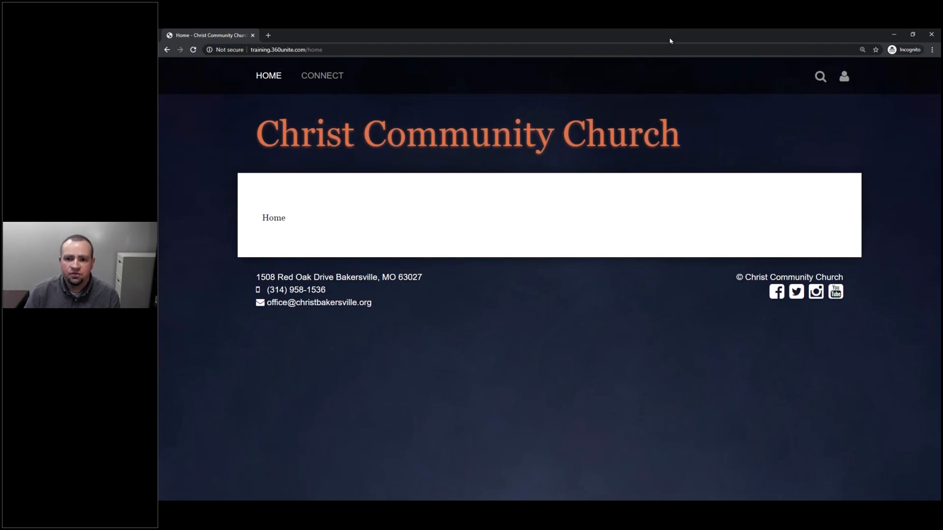
{"action": "left_click_drag", "start_coordinate": [669, 41], "coordinate": [643, 141]}
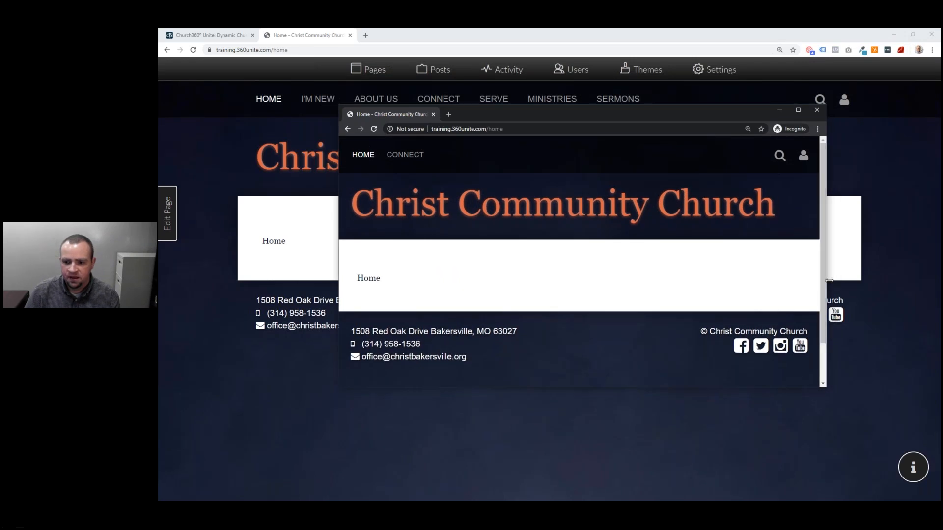
{"action": "left_click_drag", "start_coordinate": [805, 284], "coordinate": [468, 286]}
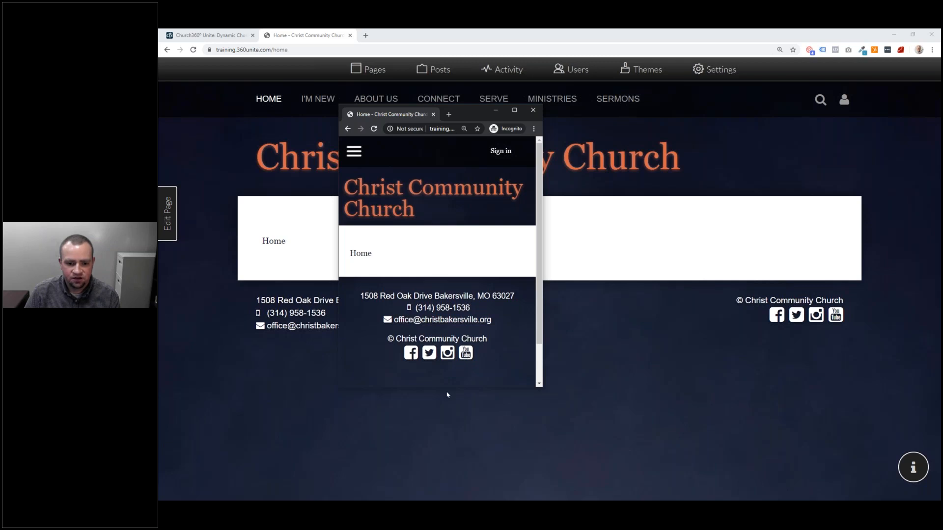
{"action": "left_click_drag", "start_coordinate": [446, 428], "coordinate": [446, 476]}
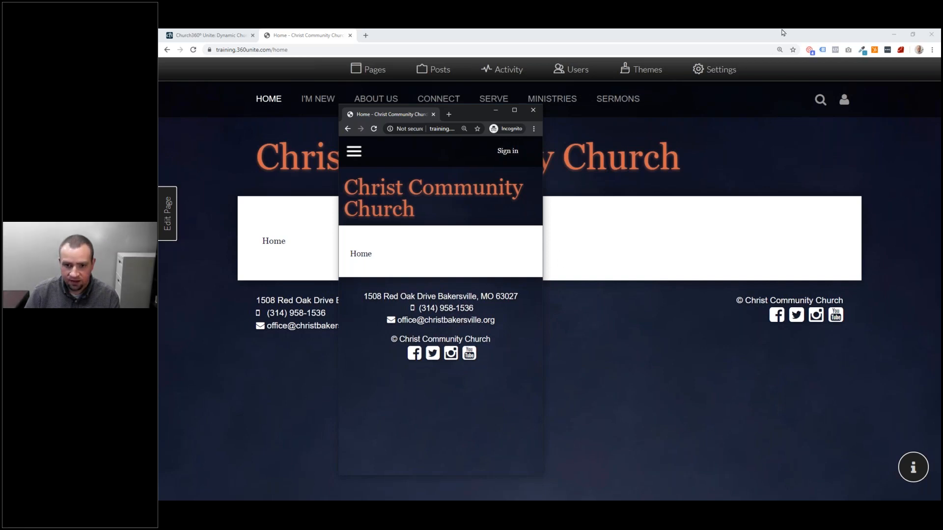
{"action": "left_click", "coordinate": [893, 35]}
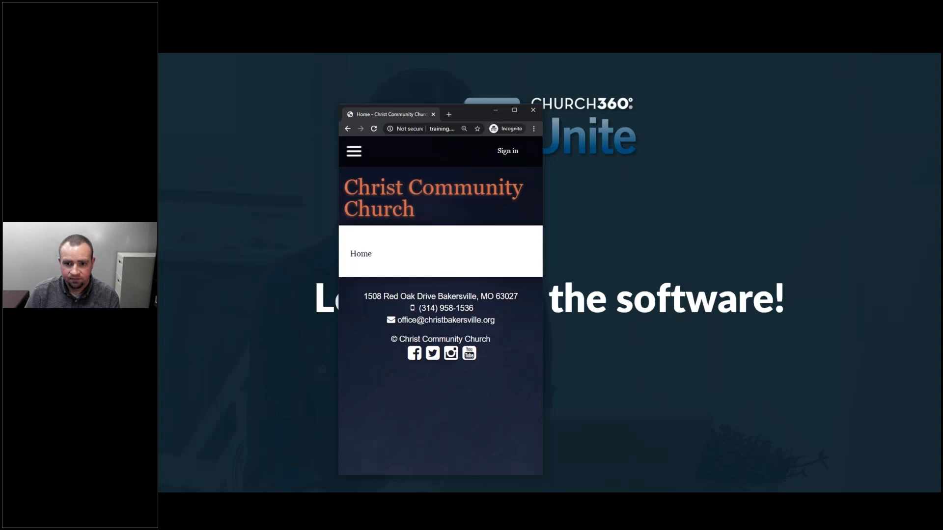
{"action": "left_click_drag", "start_coordinate": [470, 121], "coordinate": [819, 88]}
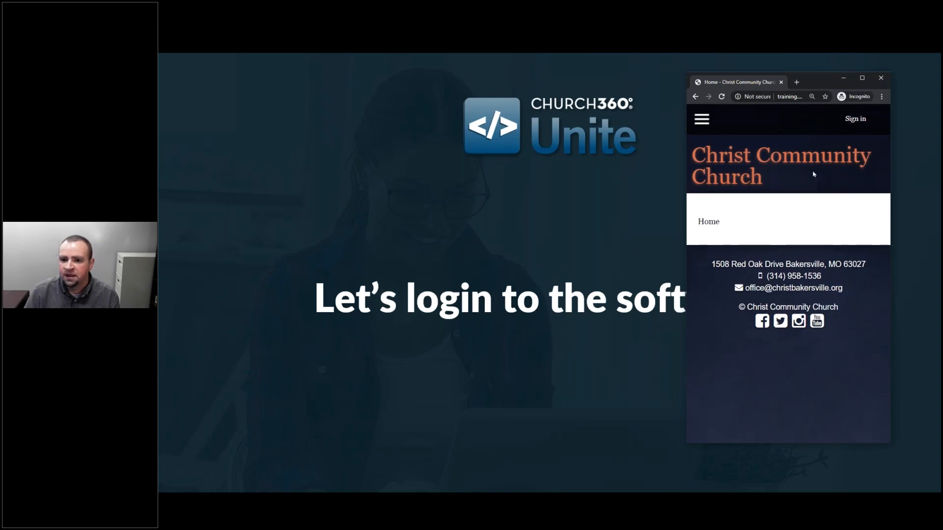
Examine the phone-sized home page, including its navigation menu, site search and Connect submenu, and close the menu.
{"action": "left_click_drag", "start_coordinate": [803, 177], "coordinate": [690, 160]}
{"action": "left_click_drag", "start_coordinate": [831, 332], "coordinate": [700, 263]}
{"action": "left_click", "coordinate": [701, 119]}
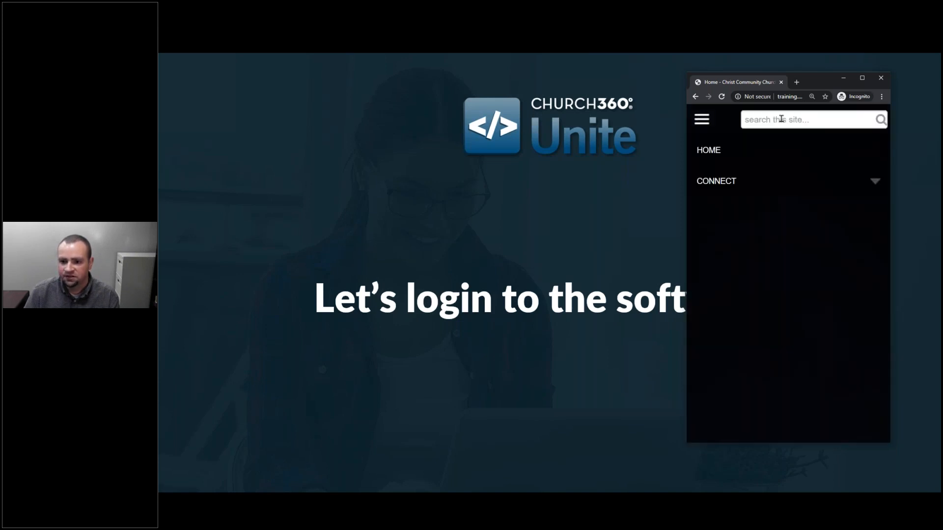
{"action": "left_click", "coordinate": [778, 120]}
{"action": "left_click", "coordinate": [703, 188]}
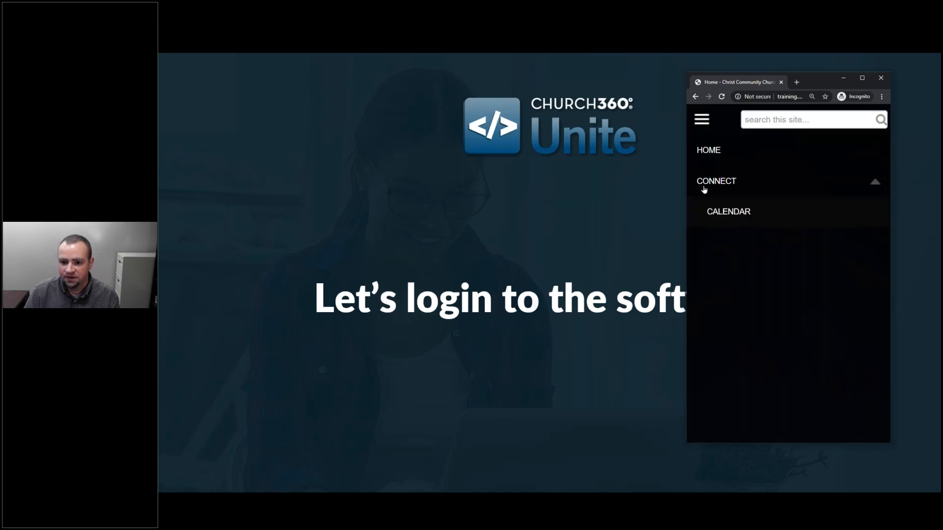
{"action": "left_click", "coordinate": [703, 189]}
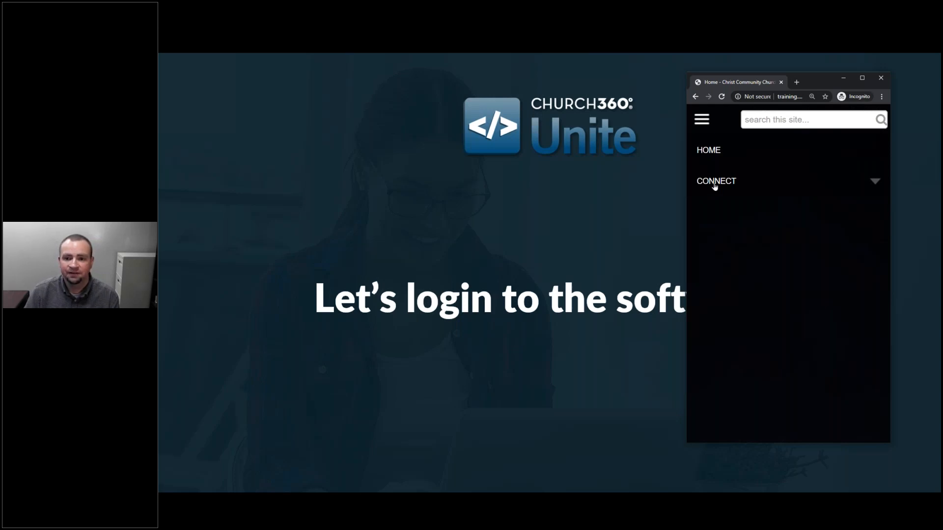
{"action": "left_click", "coordinate": [702, 123]}
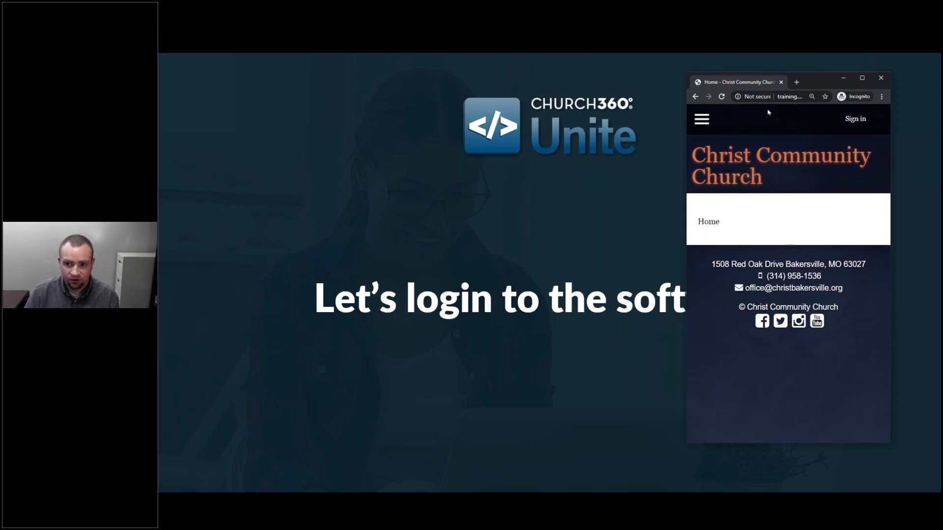
Compare the visitor's home page layout at full-screen, phone and medium window widths, ending at full screen.
{"action": "double_click", "coordinate": [812, 80]}
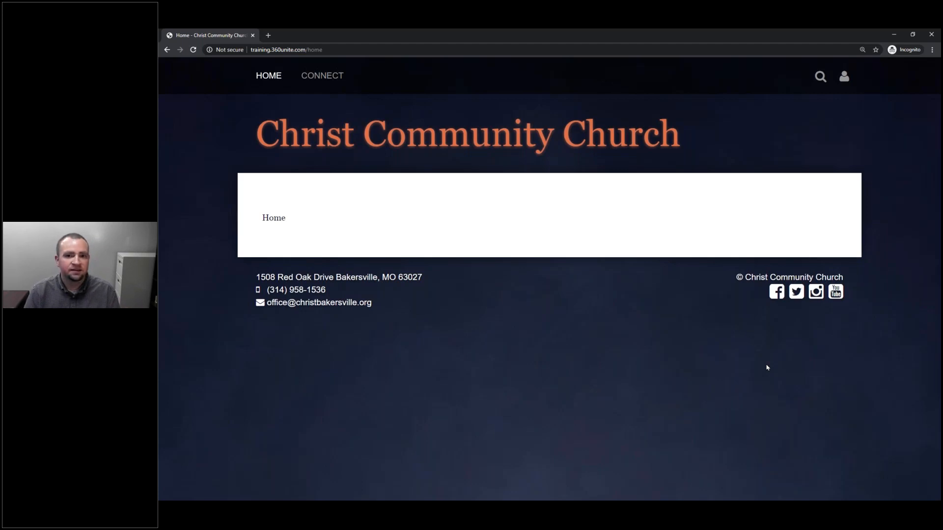
{"action": "left_click_drag", "start_coordinate": [642, 39], "coordinate": [475, 75]}
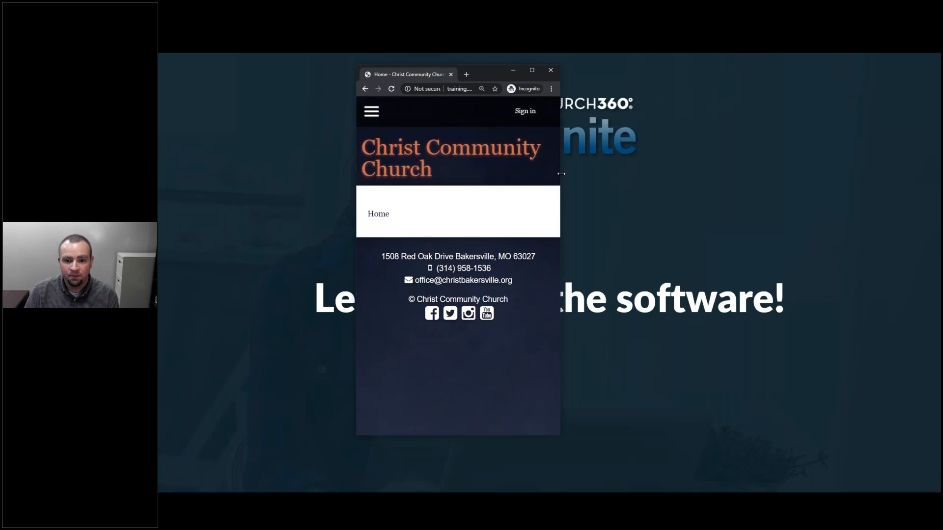
{"action": "left_click_drag", "start_coordinate": [680, 155], "coordinate": [670, 174]}
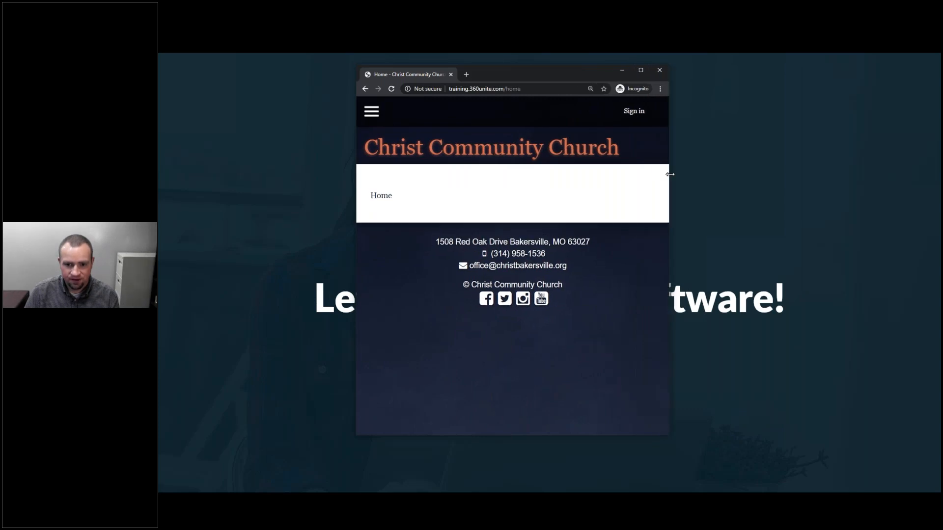
{"action": "left_click", "coordinate": [641, 70]}
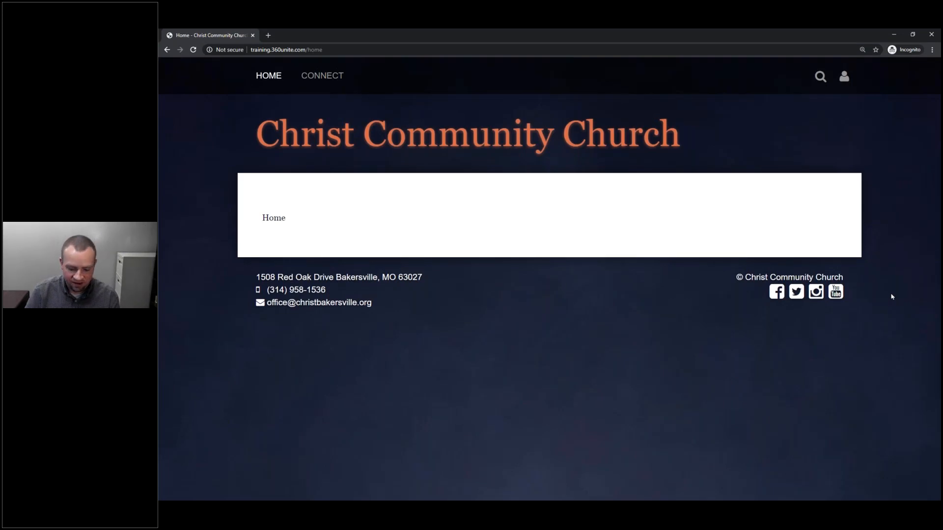
Switch to the admin window, check the home page at a smaller window size, and restore it to full screen.
{"action": "key", "text": "alt+Tab"}
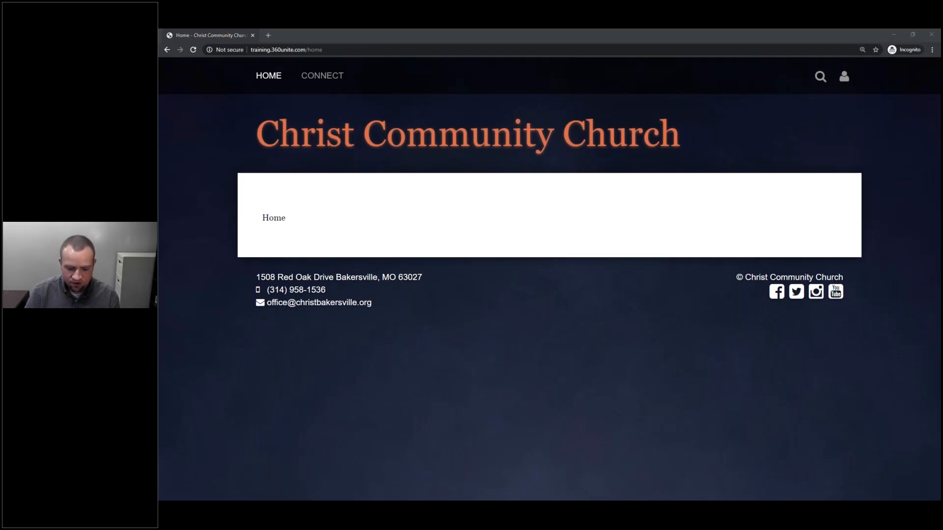
{"action": "key", "text": "alt+Tab"}
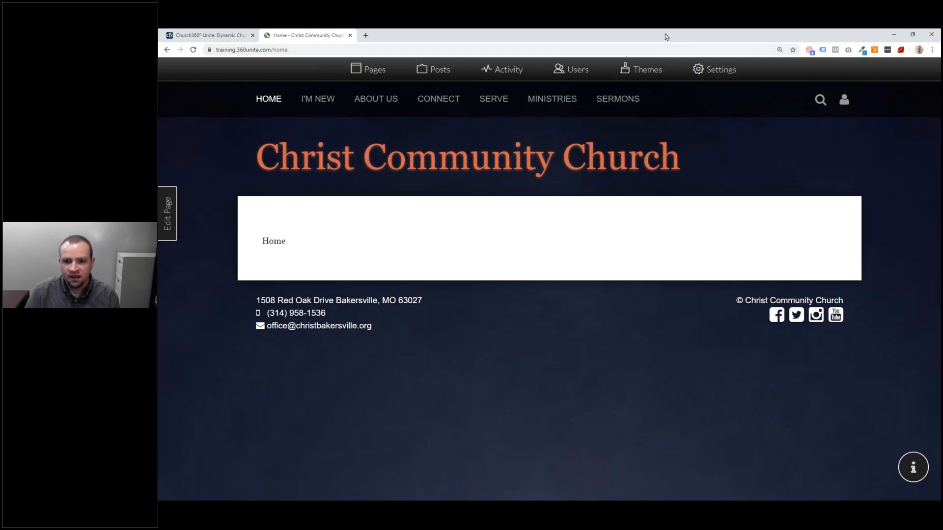
{"action": "left_click_drag", "start_coordinate": [643, 35], "coordinate": [549, 68]}
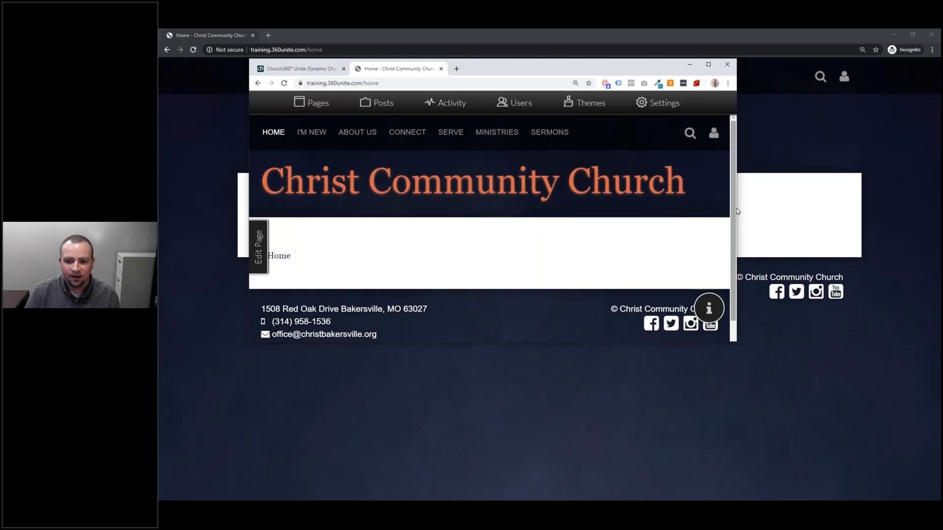
{"action": "mouse_move", "coordinate": [737, 211]}
{"action": "left_mouse_down"}
{"action": "mouse_move", "coordinate": [466, 214]}
{"action": "mouse_move", "coordinate": [536, 218]}
{"action": "mouse_move", "coordinate": [406, 200]}
{"action": "mouse_move", "coordinate": [808, 202]}
{"action": "mouse_move", "coordinate": [533, 190]}
{"action": "mouse_move", "coordinate": [657, 211]}
{"action": "mouse_move", "coordinate": [722, 207]}
{"action": "left_mouse_up"}
{"action": "left_click", "coordinate": [693, 64]}
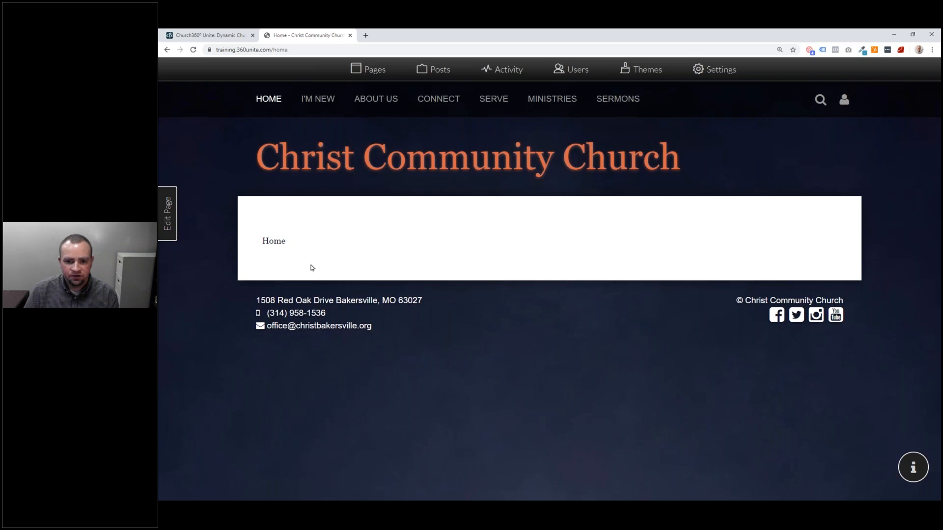
Open the home page for editing and delete the placeholder text "Home" from its content block.
{"action": "left_click", "coordinate": [166, 214]}
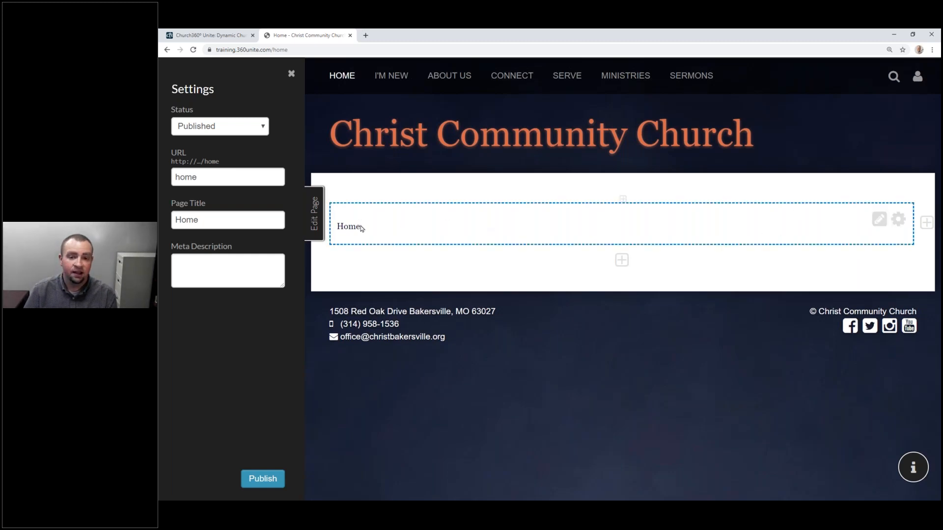
{"action": "mouse_move", "coordinate": [876, 223]}
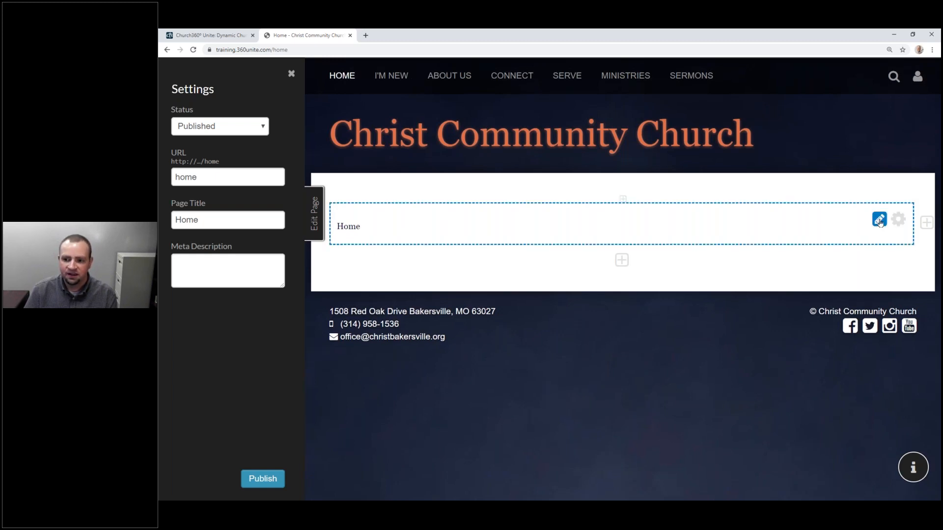
{"action": "left_click", "coordinate": [879, 222]}
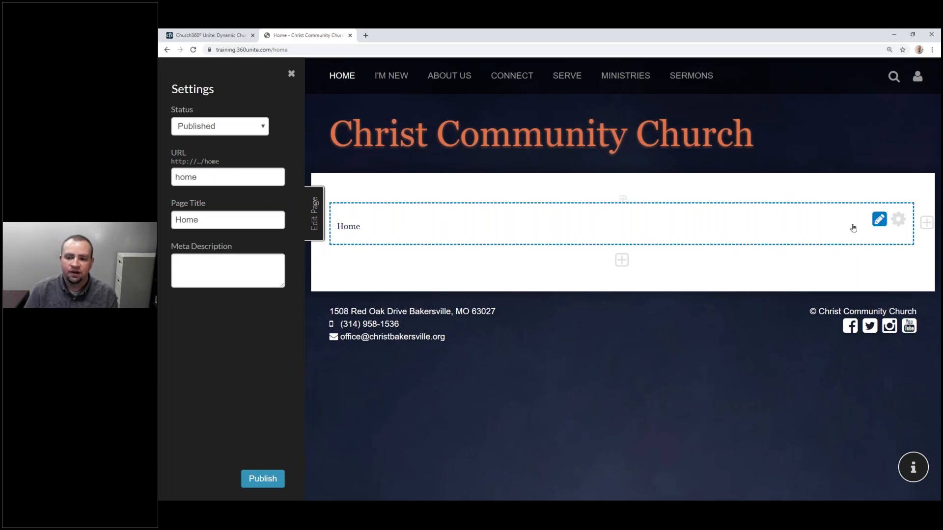
{"action": "left_click", "coordinate": [429, 216]}
{"action": "key", "text": "BackSpace"}
{"action": "key", "text": "BackSpace"}
{"action": "key", "text": "BackSpace"}
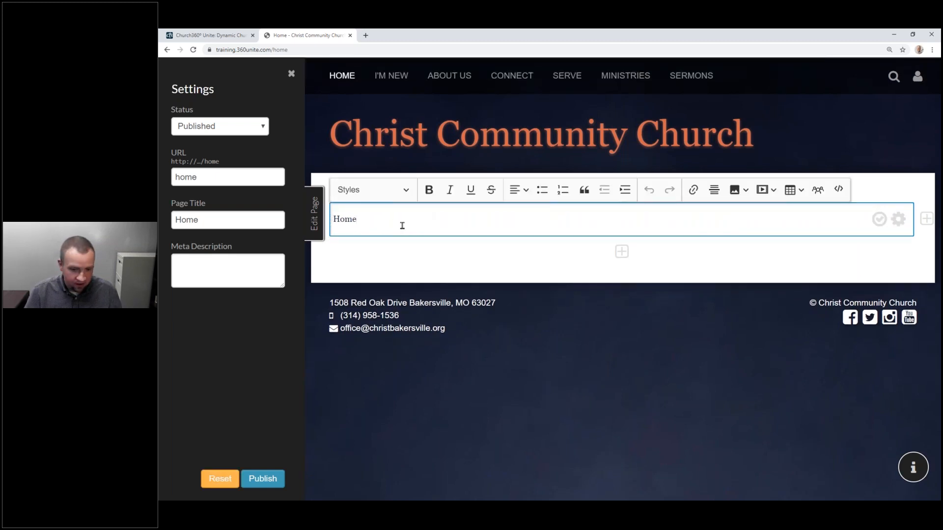
{"action": "key", "text": "BackSpace"}
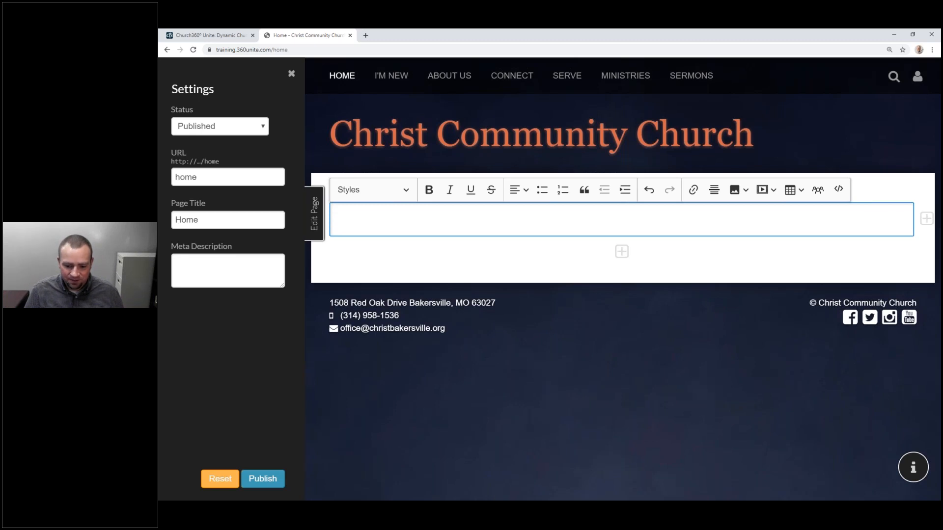
Switch to the Style_Test document in Word, skim through it, and select and copy its entire text.
{"action": "key", "text": "alt+Tab"}
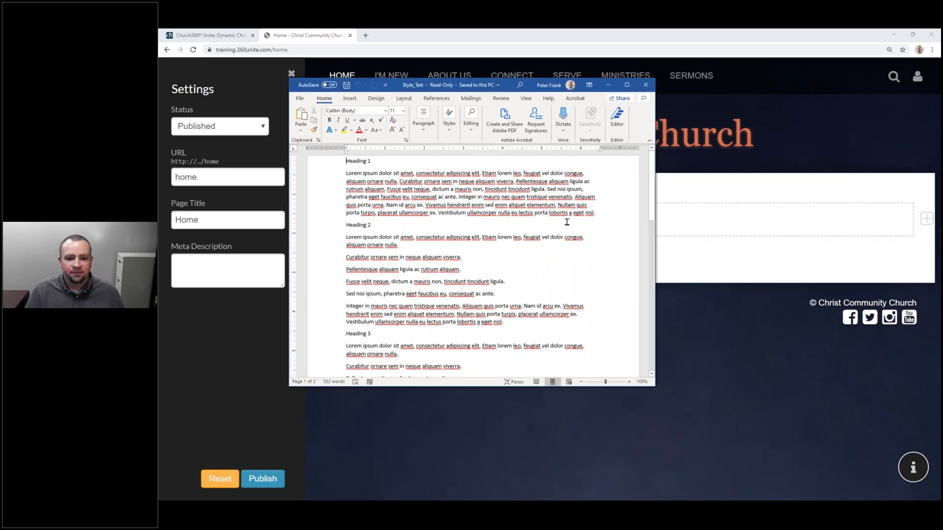
{"action": "scroll", "coordinate": [532, 243], "scroll_direction": "down", "scroll_amount": 10}
{"action": "scroll", "coordinate": [494, 234], "scroll_direction": "down", "scroll_amount": 3}
{"action": "scroll", "coordinate": [469, 237], "scroll_direction": "up", "scroll_amount": 10}
{"action": "scroll", "coordinate": [459, 264], "scroll_direction": "up", "scroll_amount": 6}
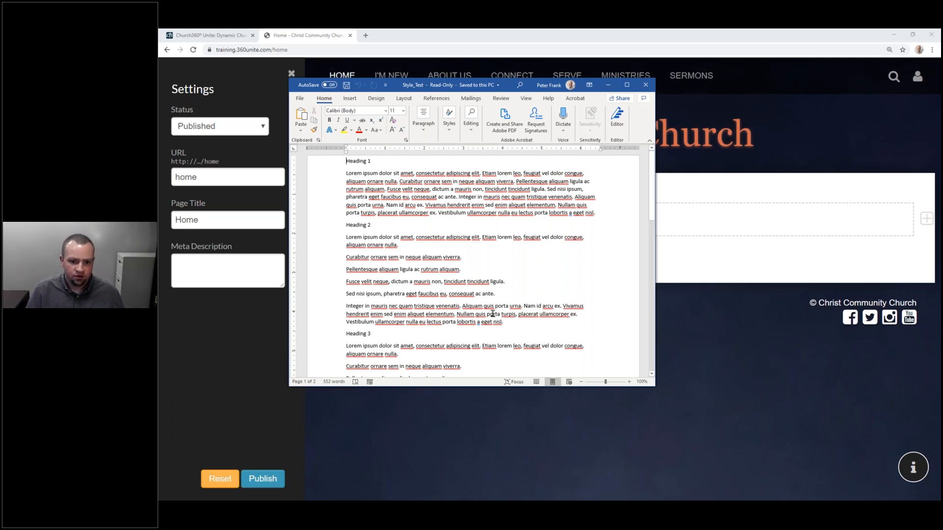
{"action": "key", "text": "ctrl+a"}
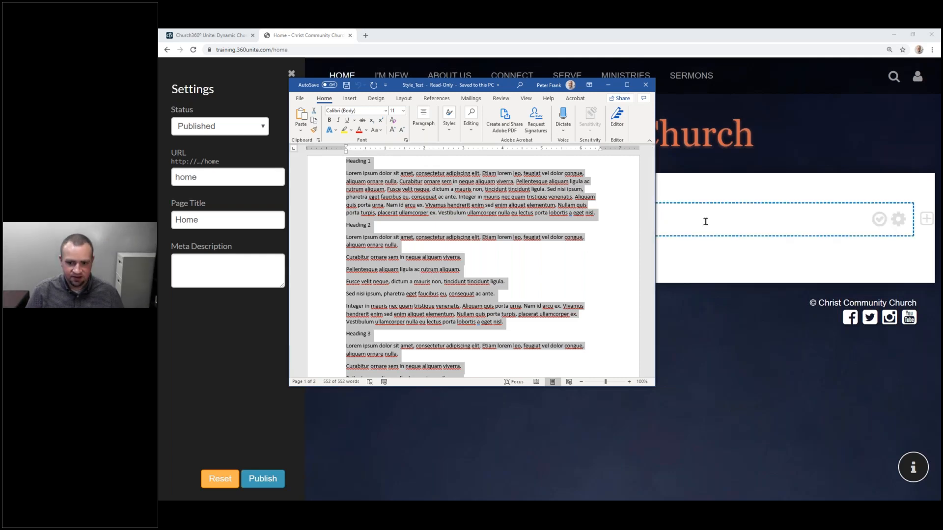
Paste the copied Word text as plain text into the home page's empty content block in the browser.
{"action": "left_click", "coordinate": [687, 217]}
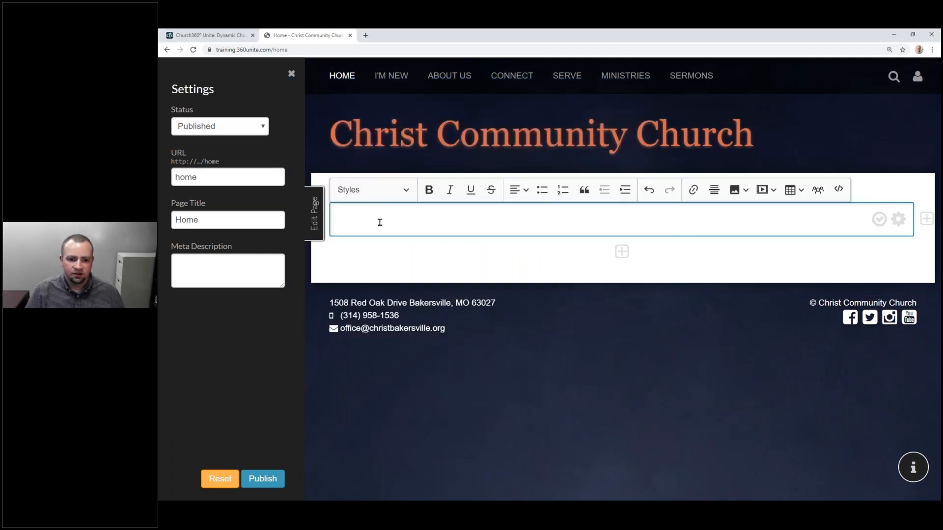
{"action": "right_click", "coordinate": [349, 220]}
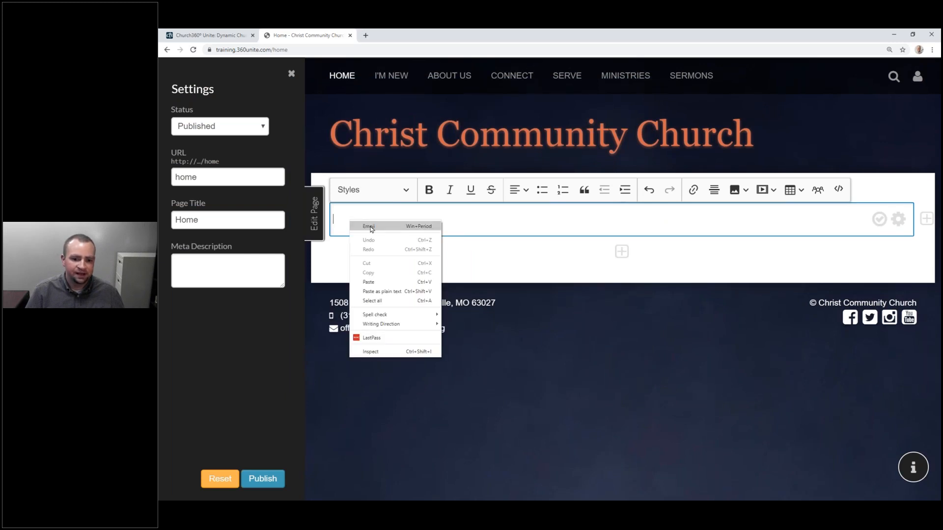
{"action": "left_click", "coordinate": [387, 292]}
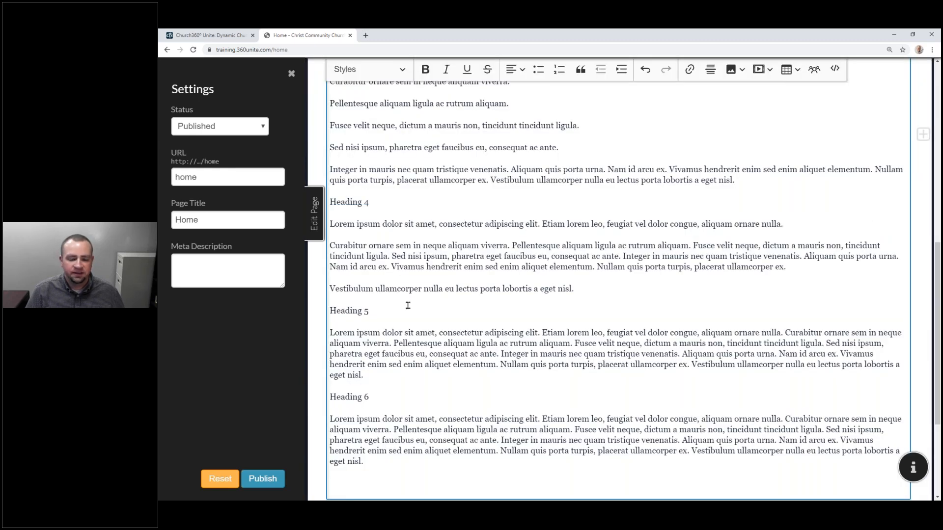
Examine the unstyled headings and paragraphs of the pasted text on the home page.
{"action": "scroll", "coordinate": [421, 221], "scroll_direction": "up", "scroll_amount": 4}
{"action": "scroll", "coordinate": [420, 221], "scroll_direction": "up", "scroll_amount": 5}
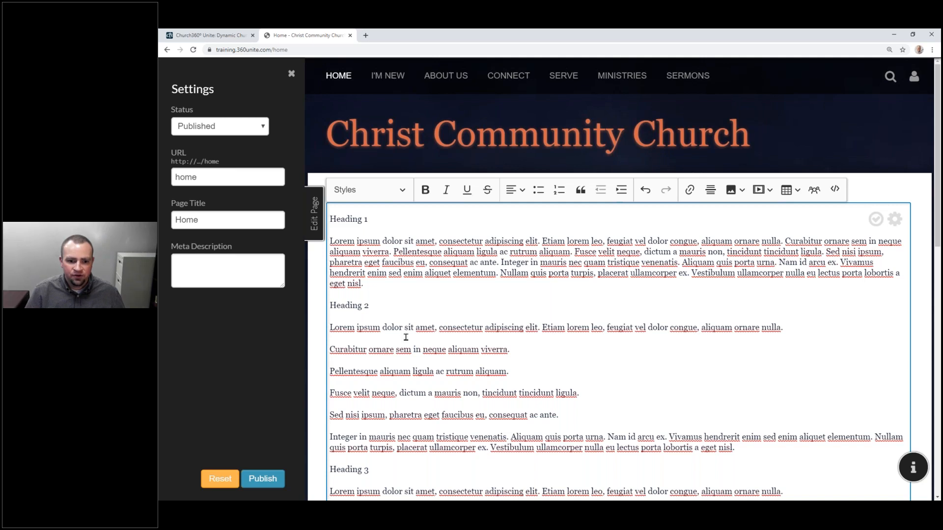
{"action": "left_click", "coordinate": [343, 220]}
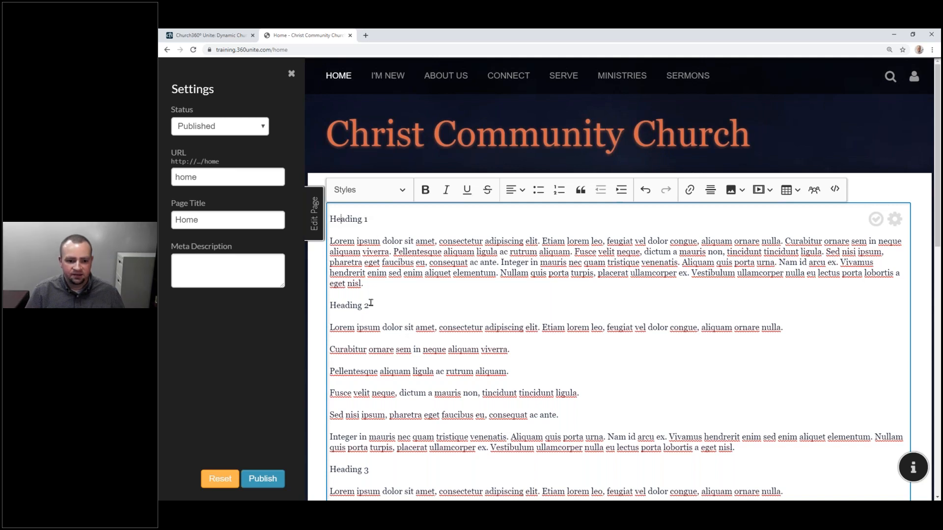
{"action": "left_click_drag", "start_coordinate": [570, 414], "coordinate": [399, 372]}
{"action": "left_click_drag", "start_coordinate": [343, 342], "coordinate": [326, 326]}
{"action": "left_click", "coordinate": [559, 353]}
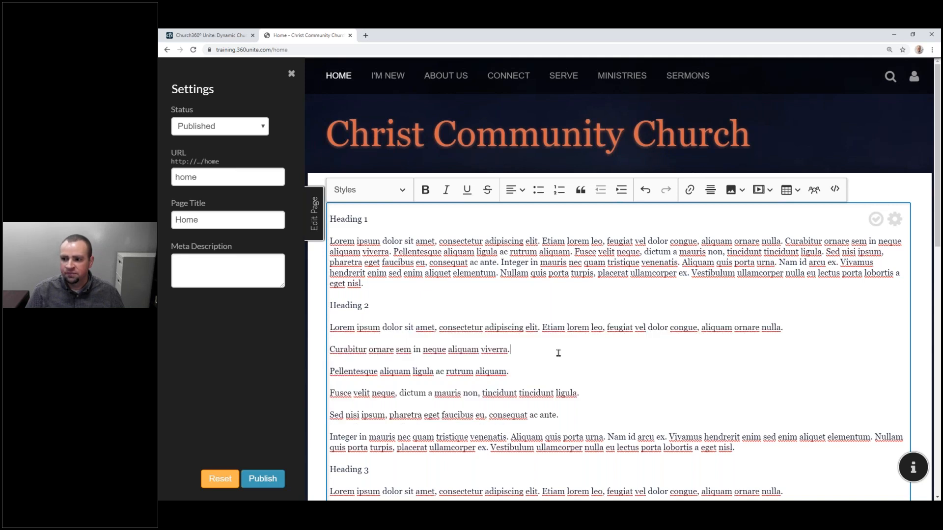
{"action": "left_click_drag", "start_coordinate": [328, 219], "coordinate": [392, 219]}
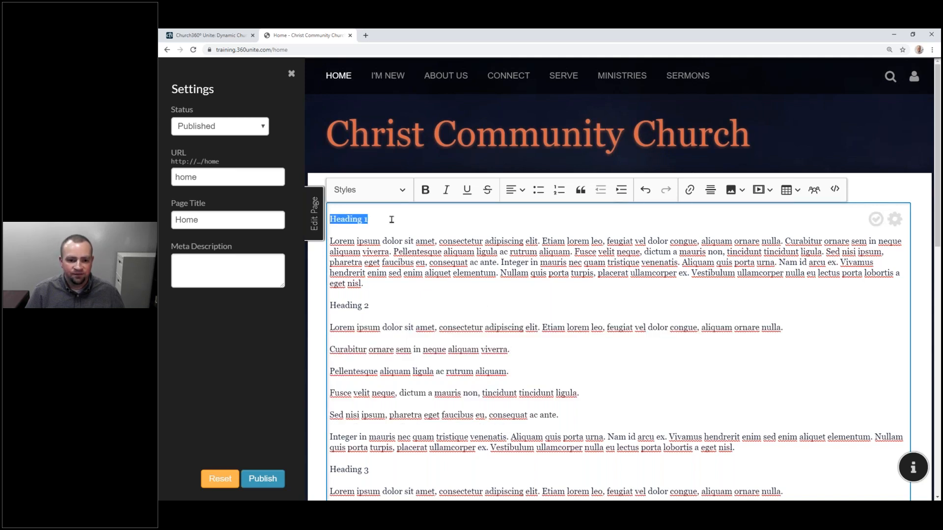
{"action": "triple_click", "coordinate": [346, 274]}
{"action": "left_click", "coordinate": [583, 427]}
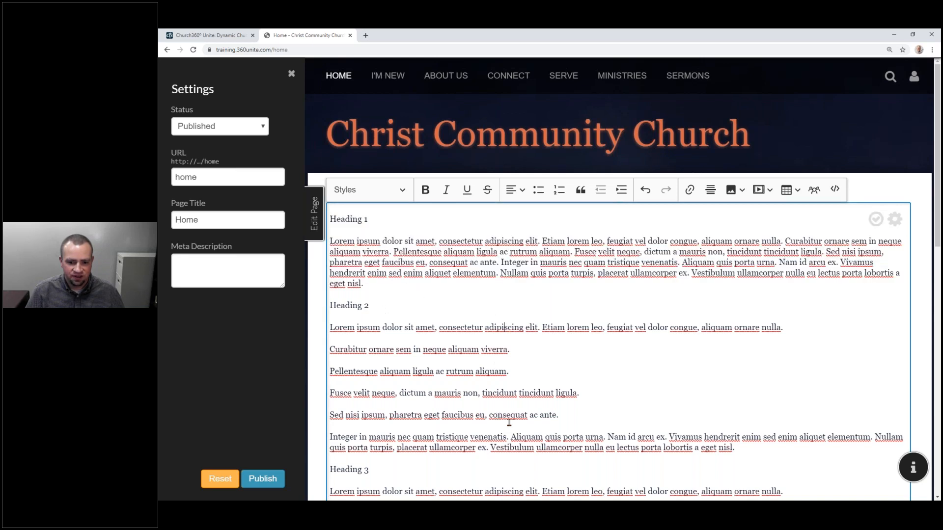
{"action": "left_click", "coordinate": [450, 372], "text": "shift"}
{"action": "left_click", "coordinate": [657, 420]}
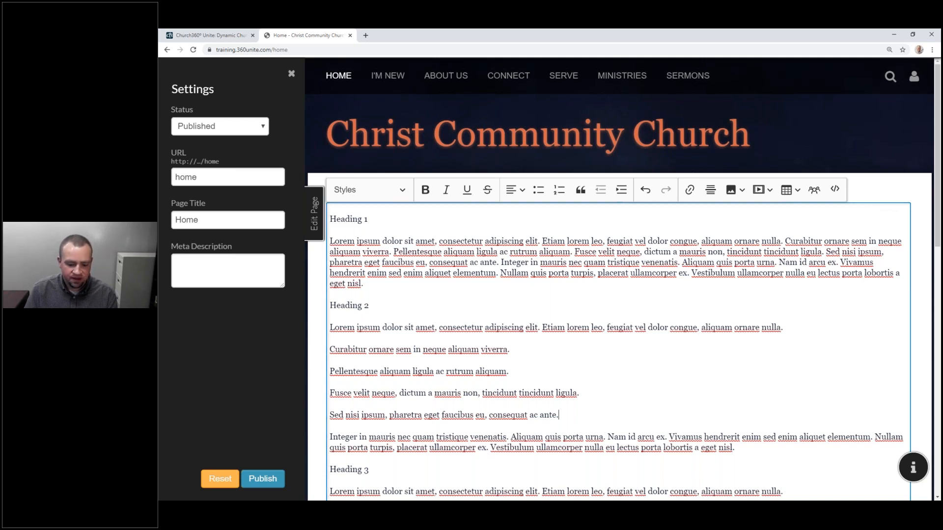
Switch to Word, enlarge its window, and apply the Heading 1 style to the document's "Heading 1" line.
{"action": "key", "text": "alt+Tab"}
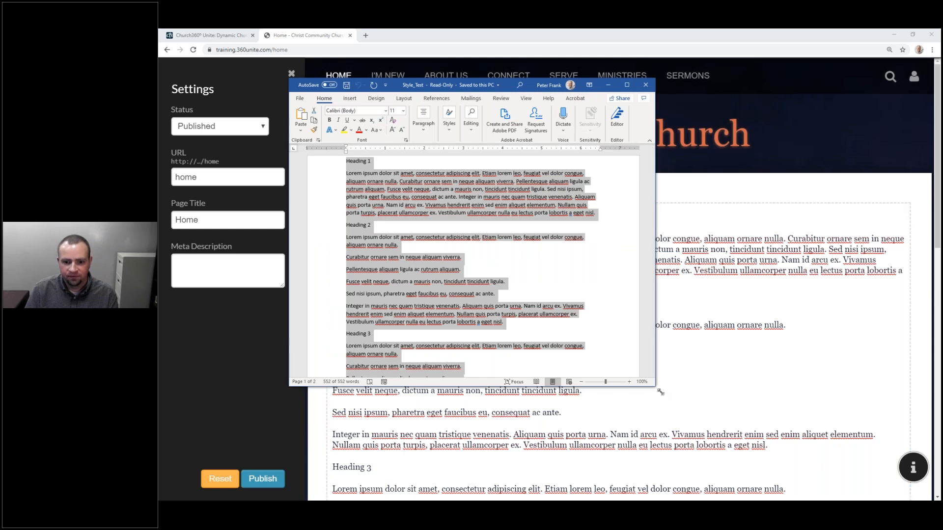
{"action": "left_click_drag", "start_coordinate": [656, 387], "coordinate": [810, 451]}
{"action": "left_click", "coordinate": [539, 250]}
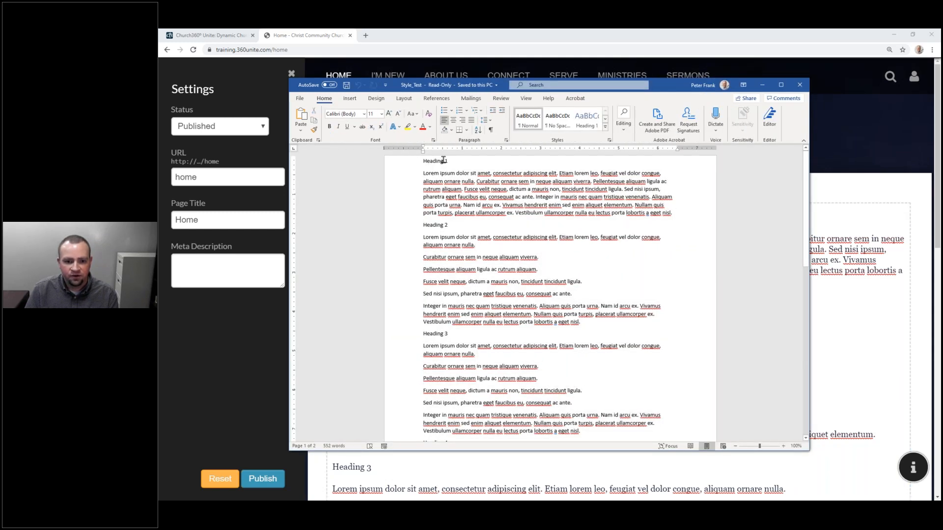
{"action": "left_click", "coordinate": [417, 161]}
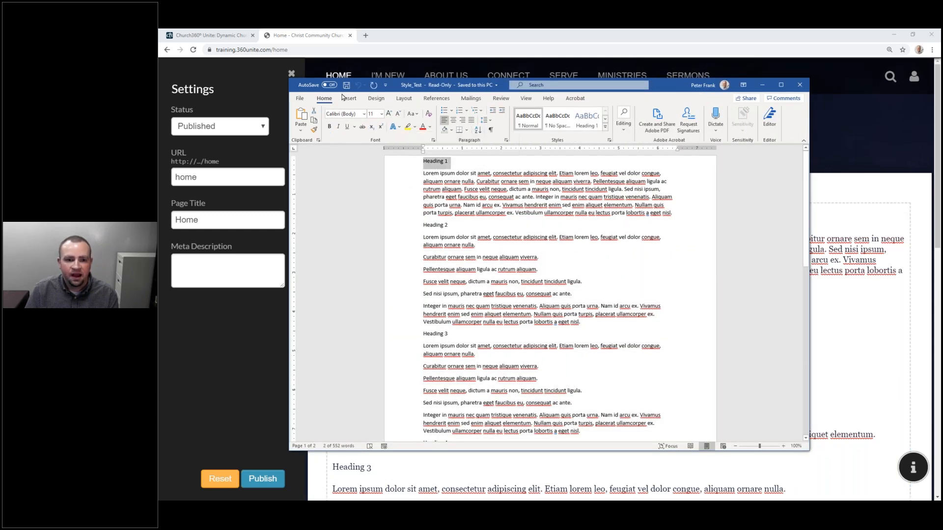
{"action": "left_click", "coordinate": [593, 127]}
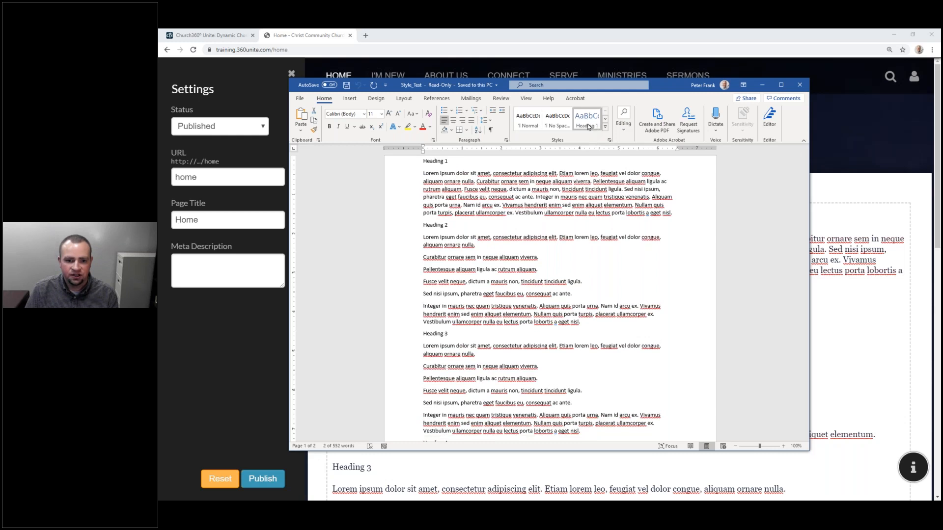
{"action": "left_click", "coordinate": [456, 169]}
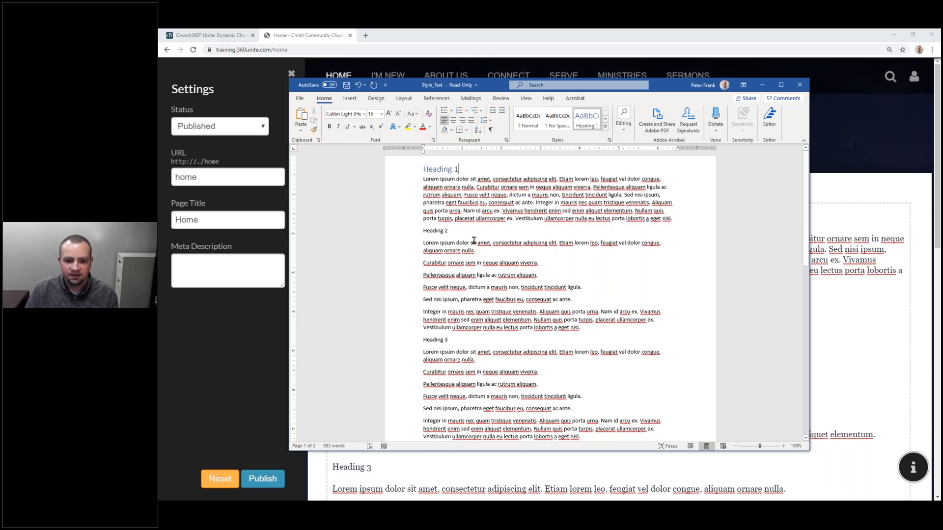
Select the "Heading 2" line in the Word document and look over the available text styles.
{"action": "left_click", "coordinate": [377, 231]}
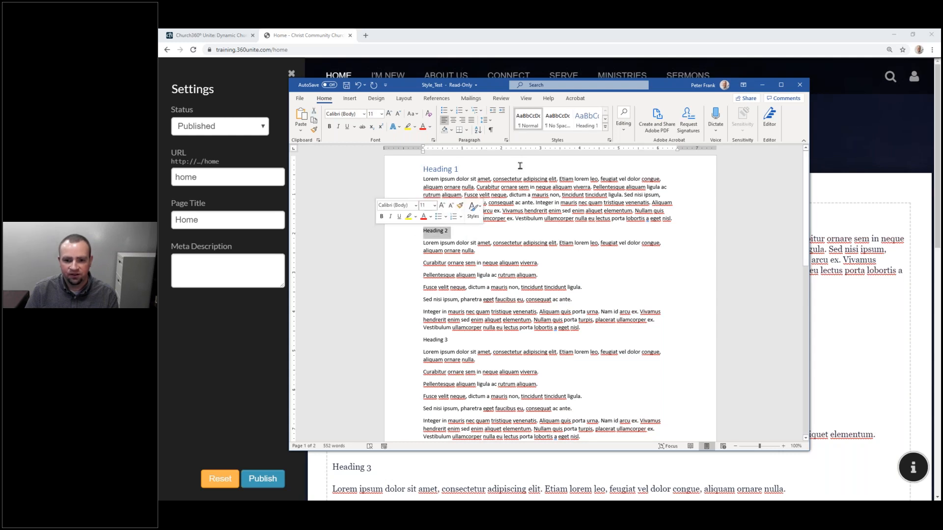
{"action": "left_click", "coordinate": [605, 127]}
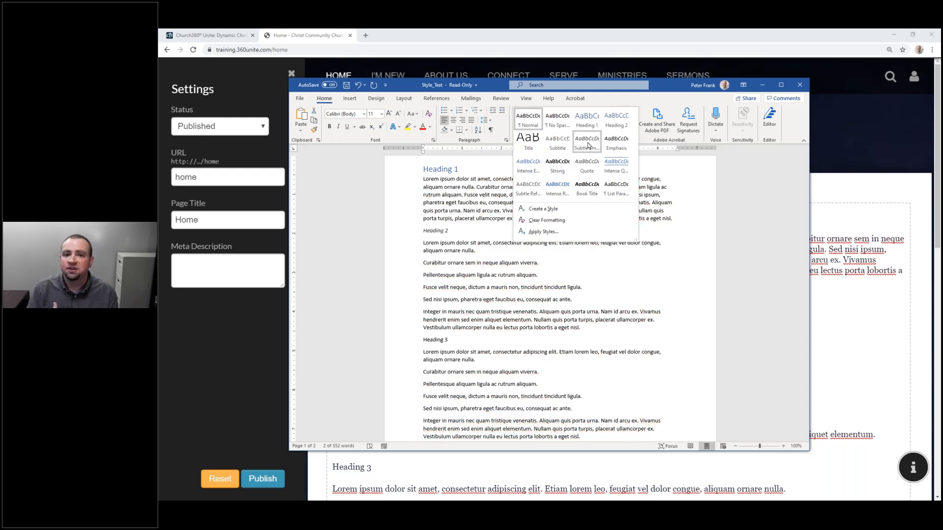
{"action": "left_click", "coordinate": [462, 239]}
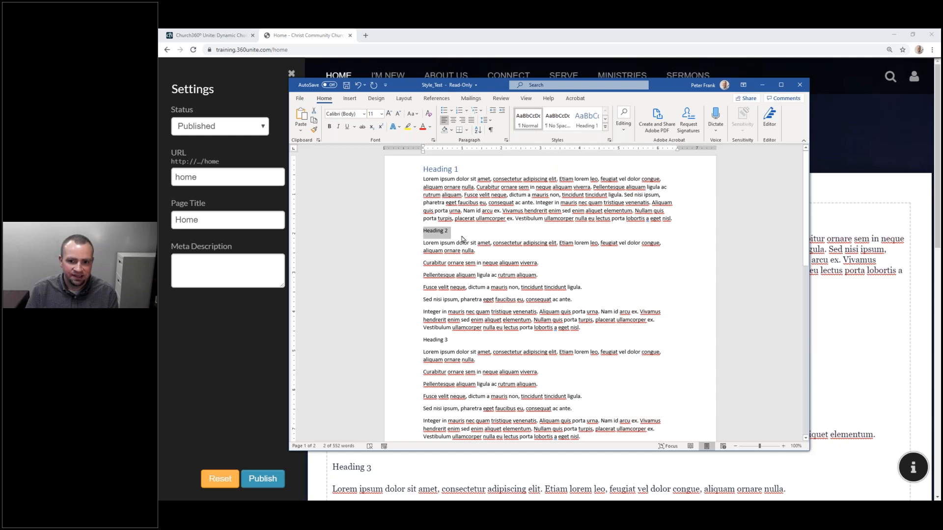
Switch back to the home page editor in the browser and apply the Heading 1 style to the "Heading 1" line.
{"action": "left_click", "coordinate": [665, 58]}
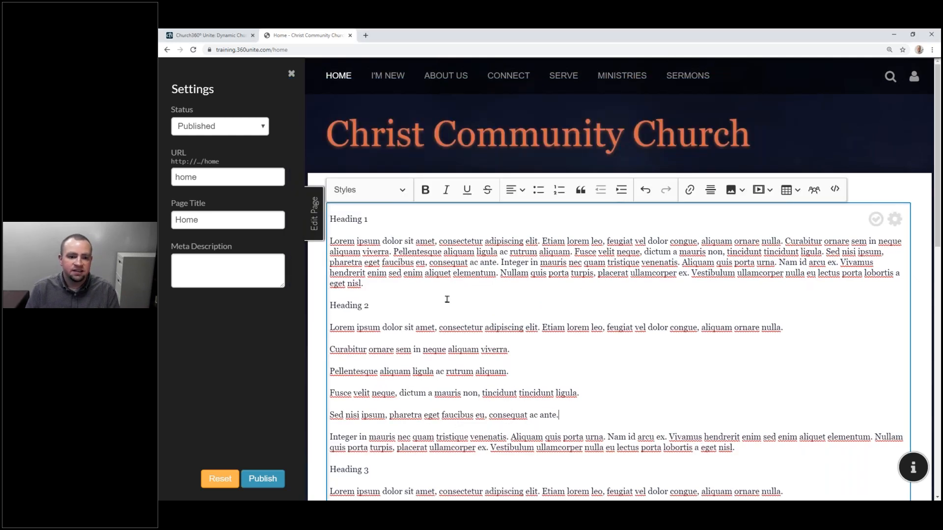
{"action": "left_click_drag", "start_coordinate": [386, 229], "coordinate": [338, 219]}
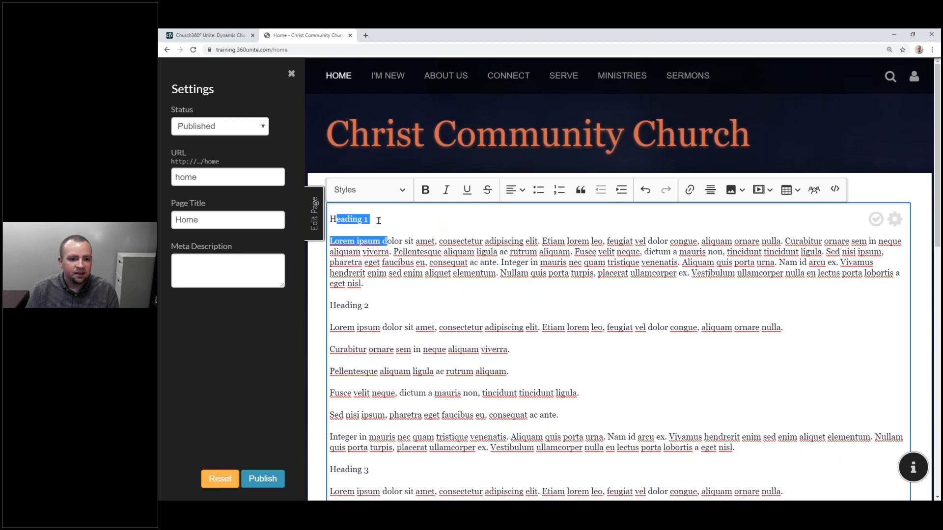
{"action": "left_click", "coordinate": [378, 220]}
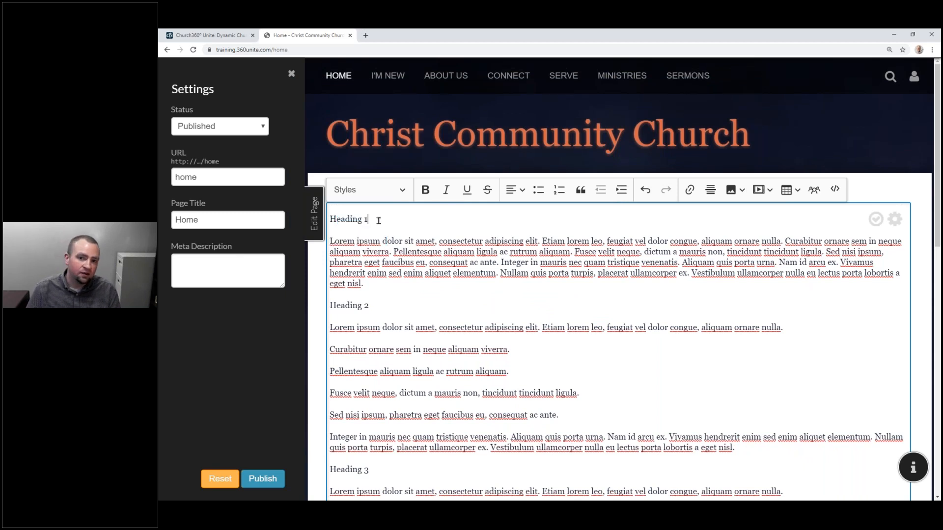
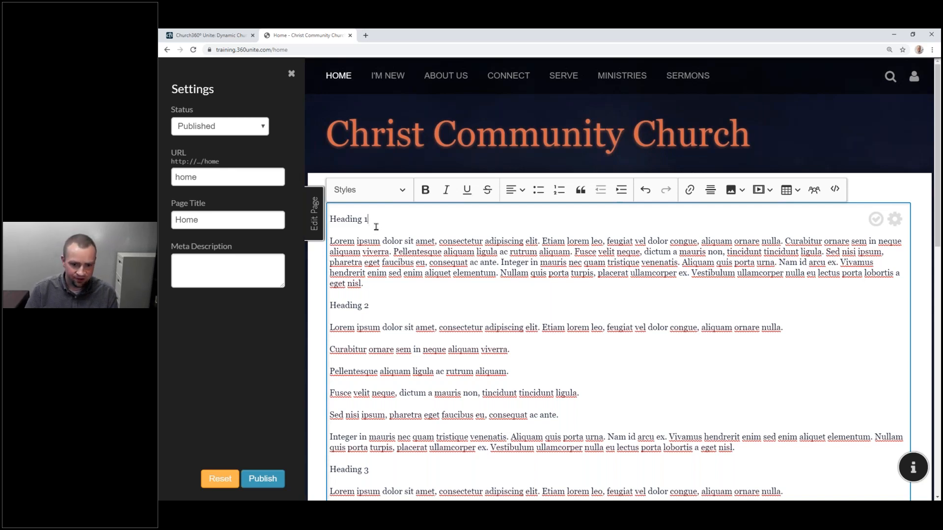
{"action": "left_click_drag", "start_coordinate": [386, 241], "coordinate": [320, 224]}
{"action": "left_click", "coordinate": [371, 219]}
{"action": "left_click_drag", "start_coordinate": [378, 219], "coordinate": [323, 219]}
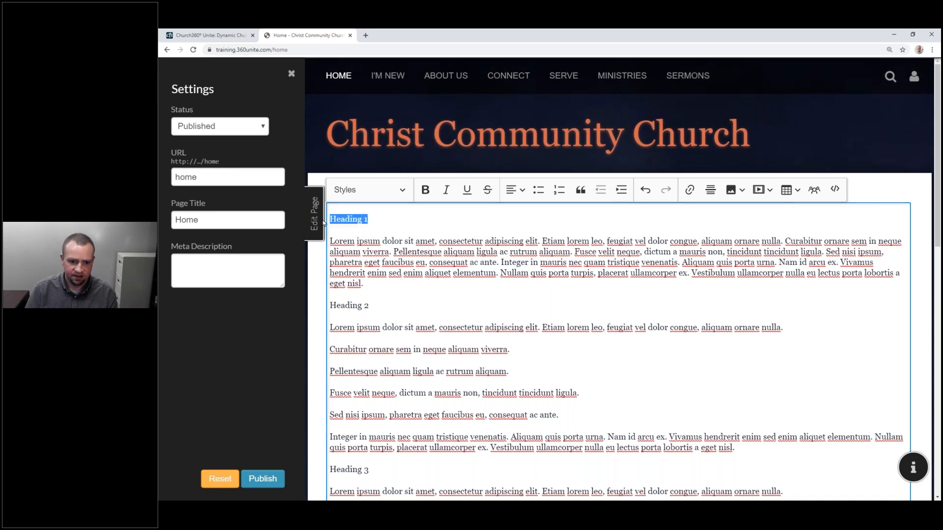
{"action": "left_click", "coordinate": [377, 193]}
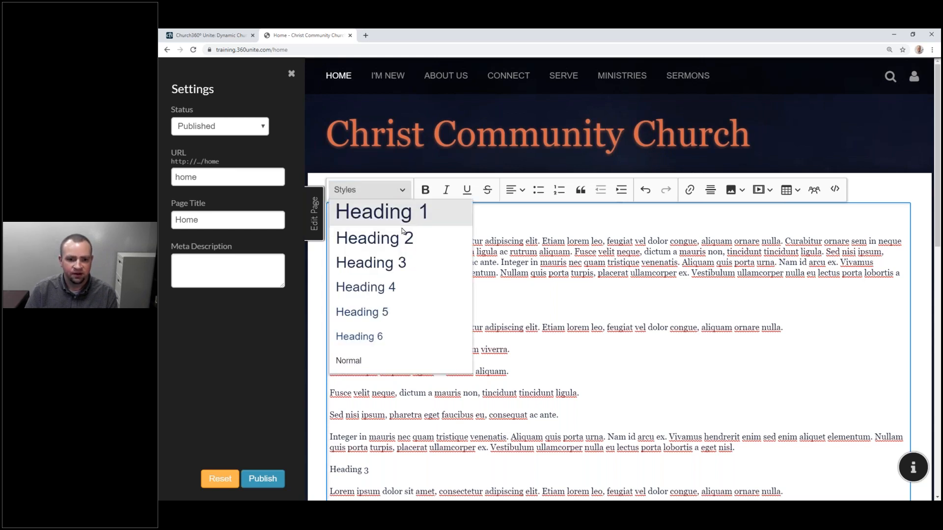
{"action": "left_click", "coordinate": [412, 212]}
{"action": "left_click", "coordinate": [539, 229]}
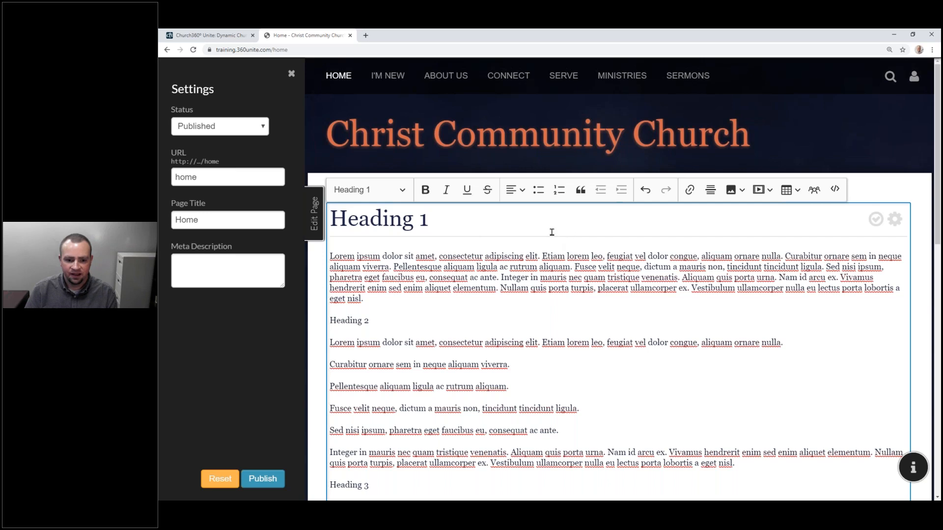
Apply the Heading 2 style to the "Heading 2" line in the home page text.
{"action": "left_click_drag", "start_coordinate": [375, 325], "coordinate": [329, 322]}
{"action": "left_click", "coordinate": [368, 189]}
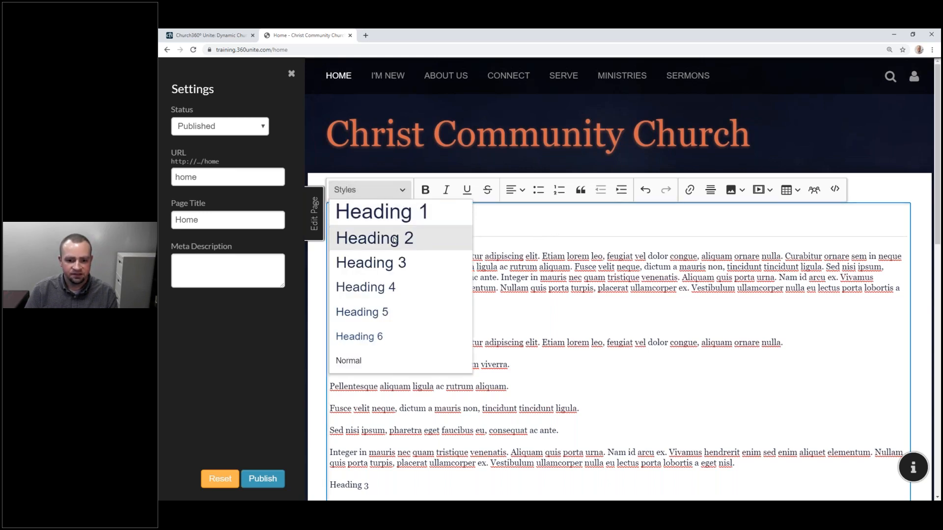
{"action": "left_click", "coordinate": [395, 237]}
{"action": "left_click", "coordinate": [436, 324]}
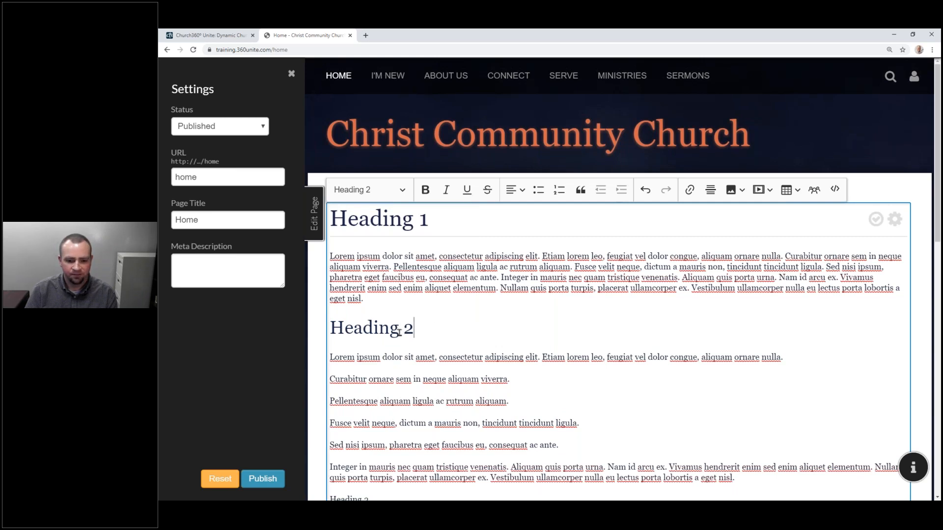
Apply the Heading 3 style to the "Heading 3" line in the home page text.
{"action": "scroll", "coordinate": [399, 330], "scroll_direction": "down", "scroll_amount": 2}
{"action": "left_click_drag", "start_coordinate": [369, 417], "coordinate": [328, 418]}
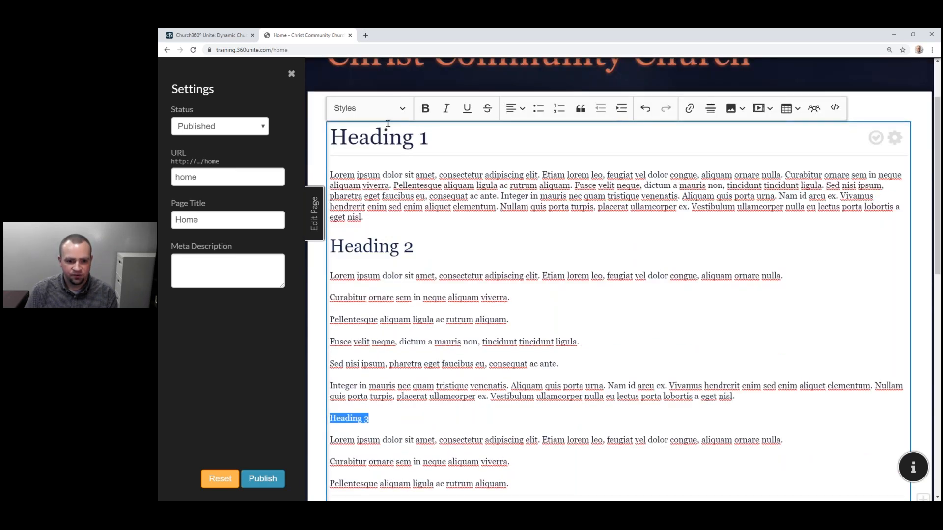
{"action": "left_click", "coordinate": [368, 108]}
{"action": "left_click", "coordinate": [374, 183]}
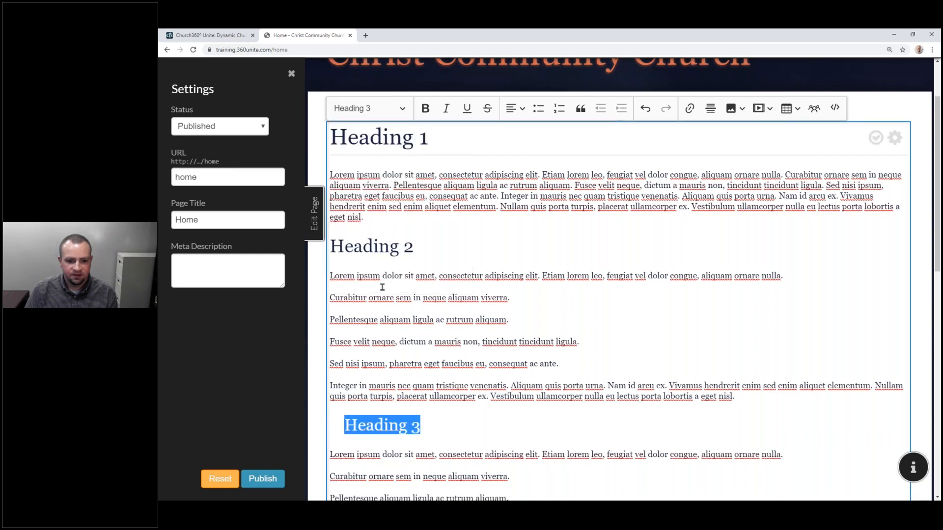
Apply the Heading 4 style to the "Heading 4" line in the home page text.
{"action": "scroll", "coordinate": [396, 260], "scroll_direction": "down", "scroll_amount": 2}
{"action": "scroll", "coordinate": [397, 259], "scroll_direction": "down", "scroll_amount": 2}
{"action": "left_click_drag", "start_coordinate": [369, 353], "coordinate": [328, 352]}
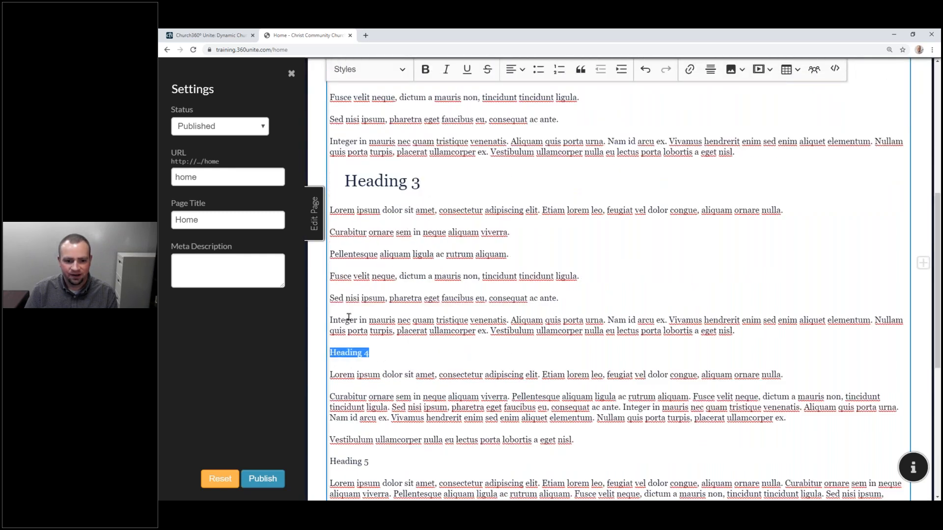
{"action": "left_click", "coordinate": [392, 67]}
{"action": "left_click", "coordinate": [366, 164]}
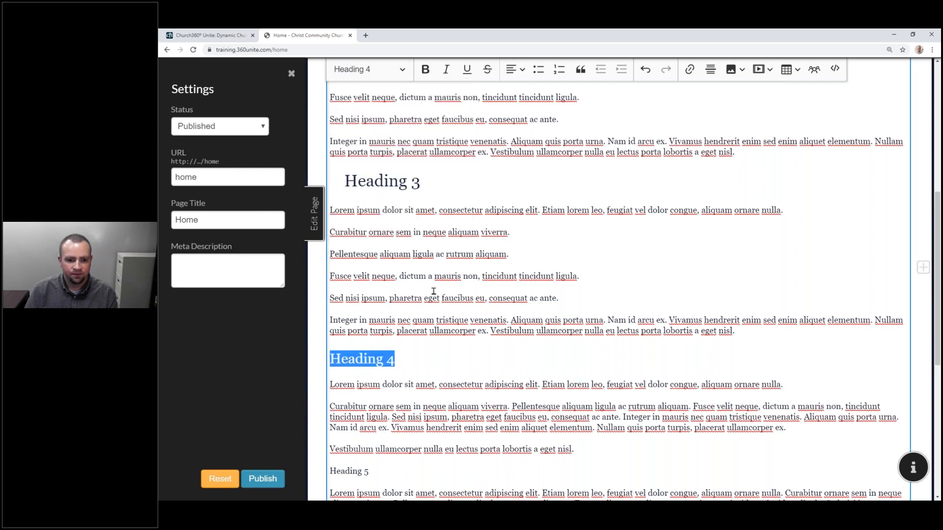
Apply the Heading 5 style to the "Heading 5" line in the home page text.
{"action": "scroll", "coordinate": [434, 291], "scroll_direction": "down", "scroll_amount": 2}
{"action": "left_click", "coordinate": [413, 304]}
{"action": "scroll", "coordinate": [406, 297], "scroll_direction": "down", "scroll_amount": 1}
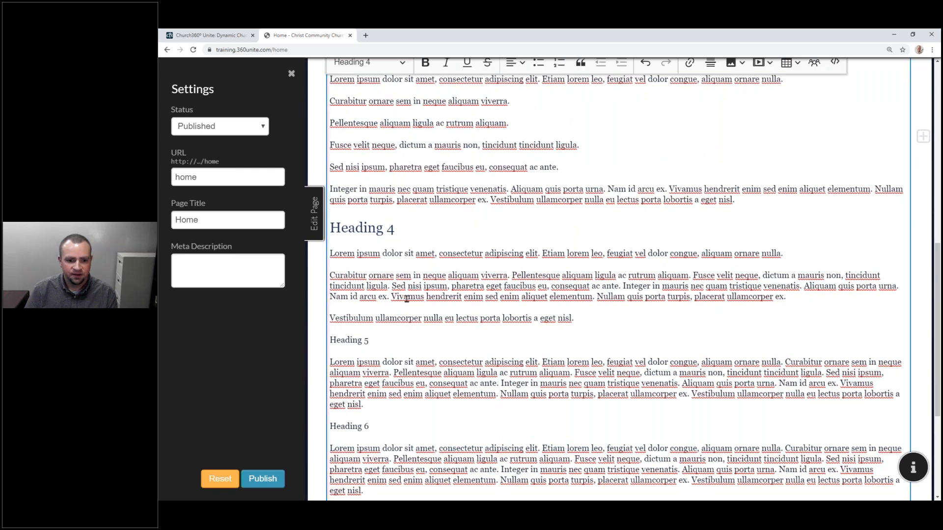
{"action": "triple_click", "coordinate": [388, 268]}
{"action": "left_click", "coordinate": [388, 69]}
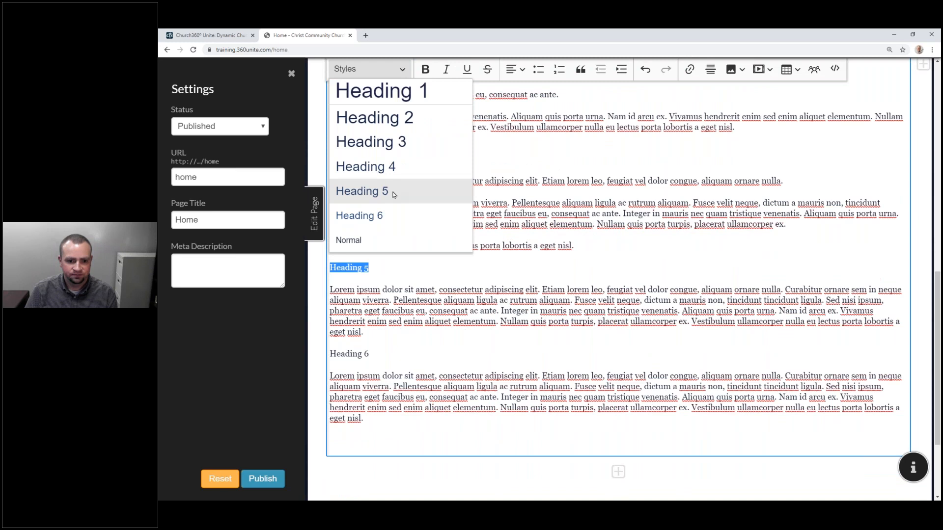
{"action": "left_click", "coordinate": [362, 191]}
Apply the Heading 6 style to the "Heading 6" line in the home page text.
{"action": "left_click", "coordinate": [435, 354]}
{"action": "left_click_drag", "start_coordinate": [396, 371], "coordinate": [330, 372]}
{"action": "left_click", "coordinate": [385, 79]}
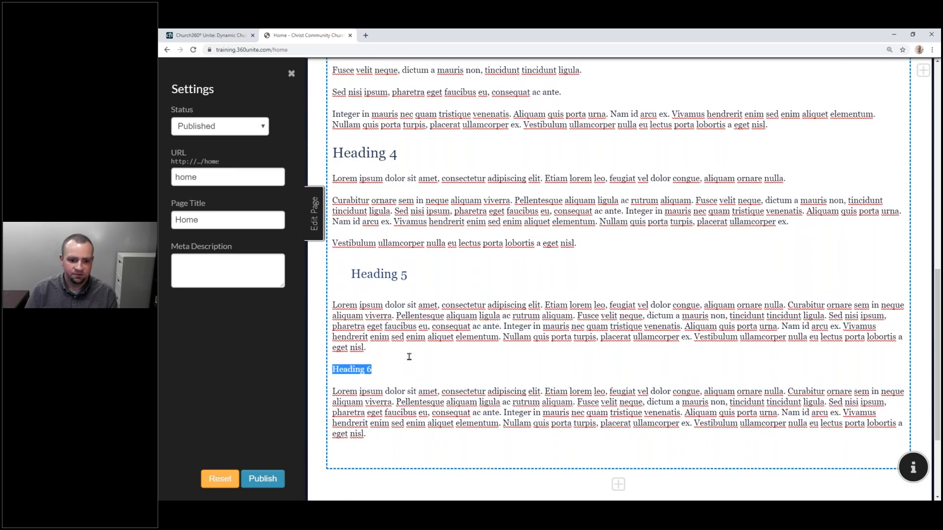
{"action": "left_click", "coordinate": [401, 367]}
{"action": "left_click", "coordinate": [368, 69]}
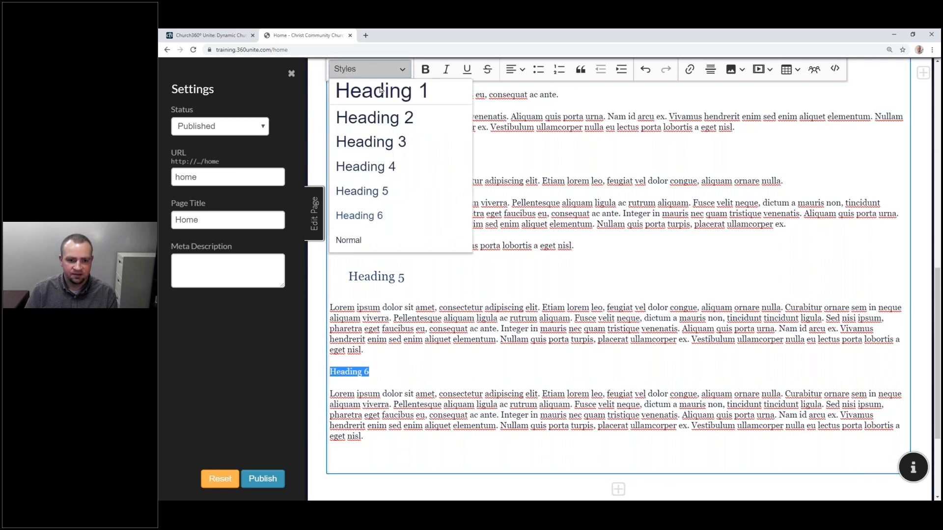
{"action": "left_click", "coordinate": [362, 216]}
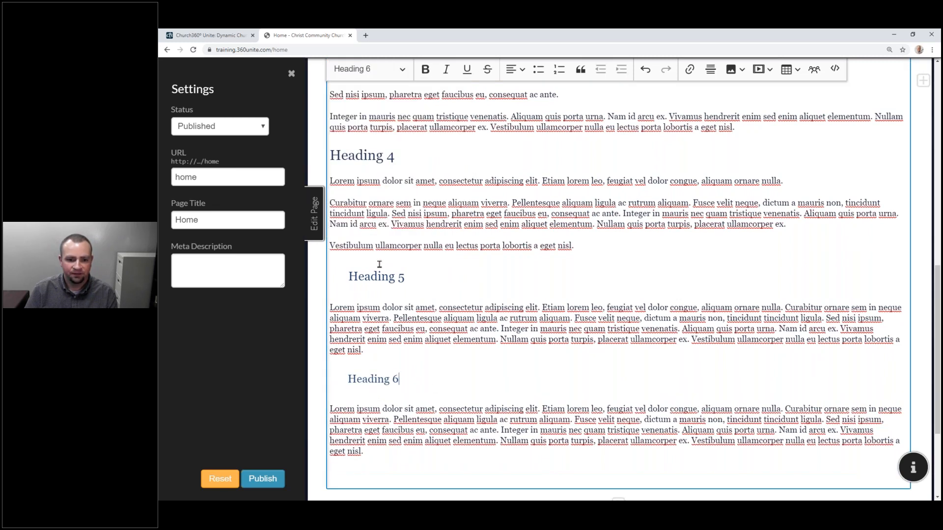
Turn the four short lines under Heading 2, from "Curabitur ornare" to "Sed nisi ipsum", into a bulleted list.
{"action": "scroll", "coordinate": [379, 264], "scroll_direction": "up", "scroll_amount": 15}
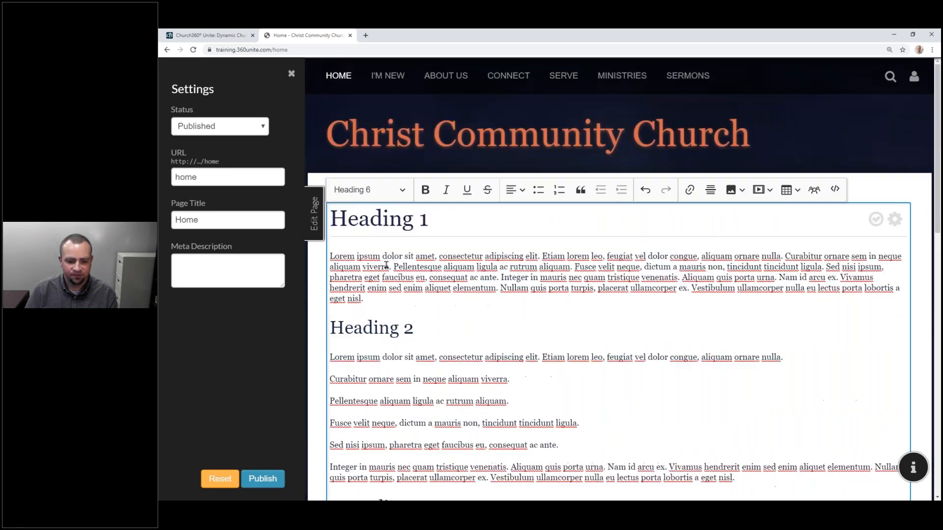
{"action": "scroll", "coordinate": [388, 260], "scroll_direction": "down", "scroll_amount": 2}
{"action": "scroll", "coordinate": [388, 260], "scroll_direction": "down", "scroll_amount": 1}
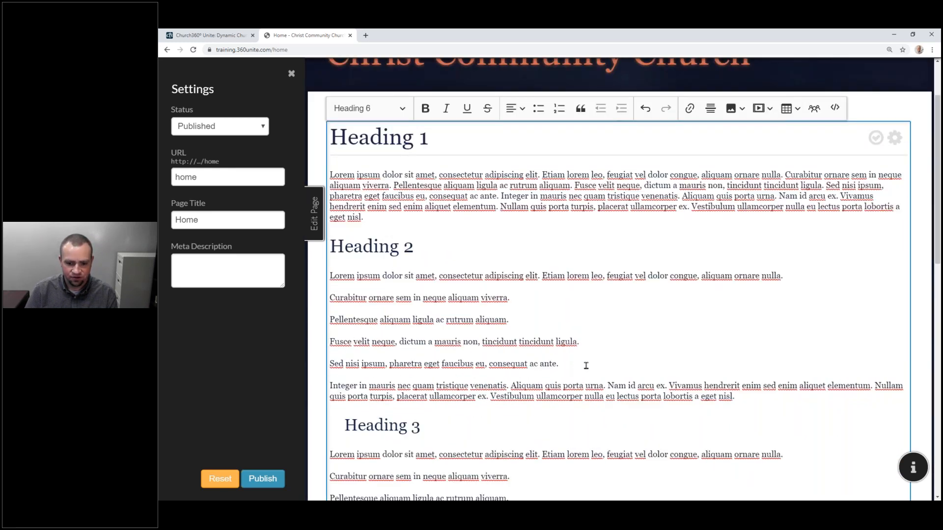
{"action": "left_click_drag", "start_coordinate": [560, 363], "coordinate": [326, 296]}
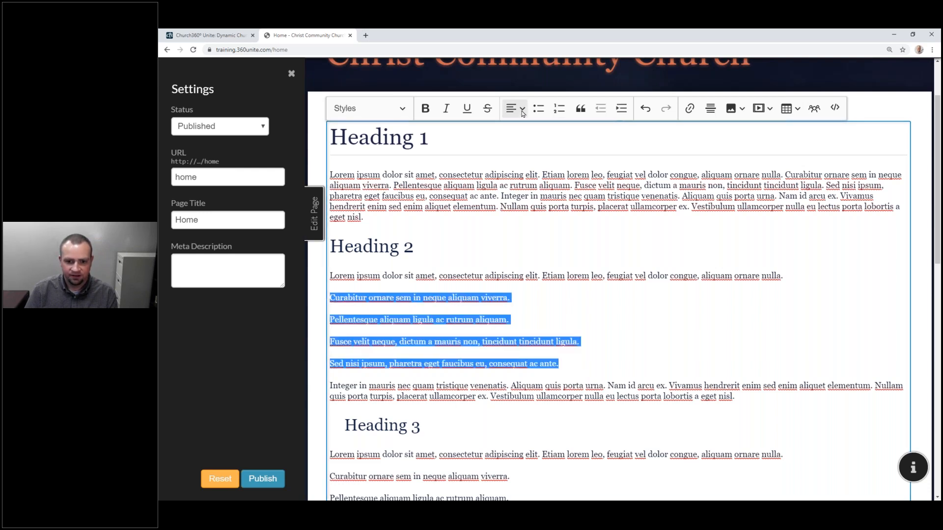
{"action": "left_click", "coordinate": [539, 109]}
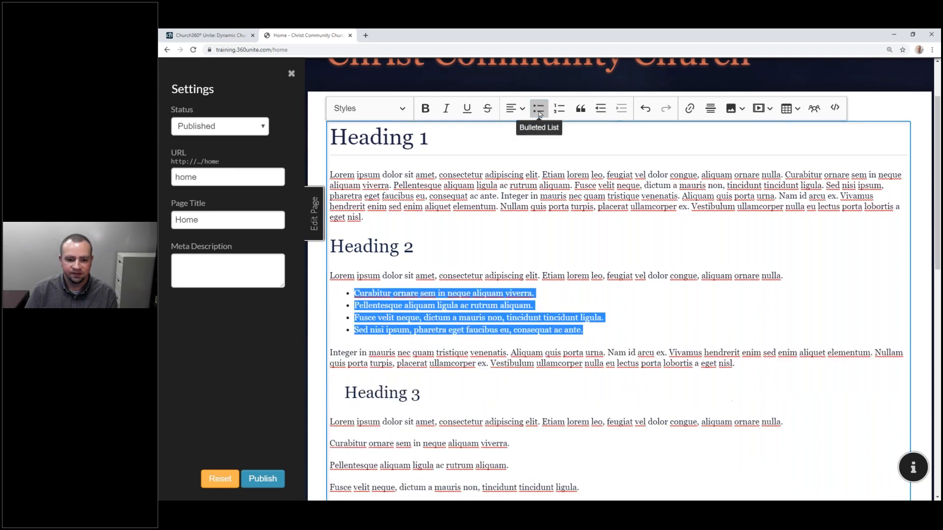
{"action": "left_click", "coordinate": [591, 323]}
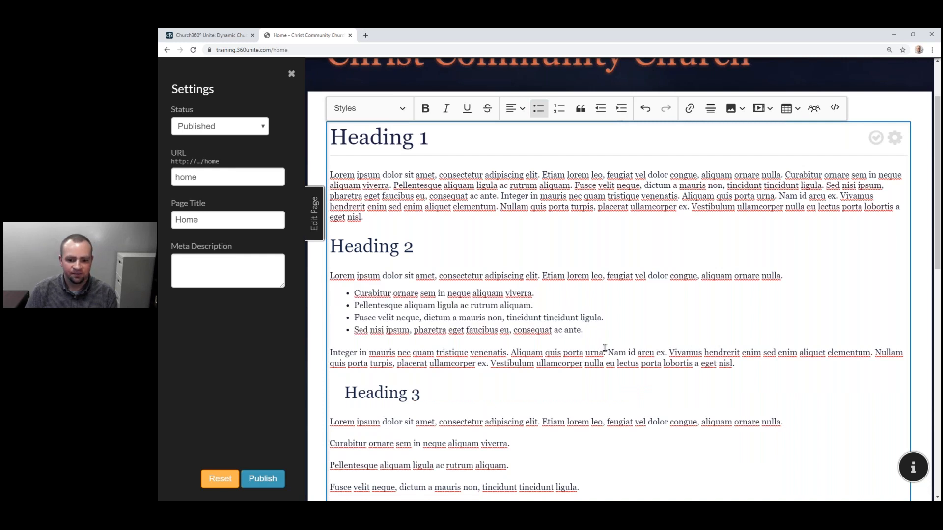
Turn the four short lines under Heading 3, from "Curabitur ornare" to "Sed nisi ipsum", into a numbered list.
{"action": "scroll", "coordinate": [605, 349], "scroll_direction": "down", "scroll_amount": 2}
{"action": "left_click_drag", "start_coordinate": [559, 428], "coordinate": [327, 362]}
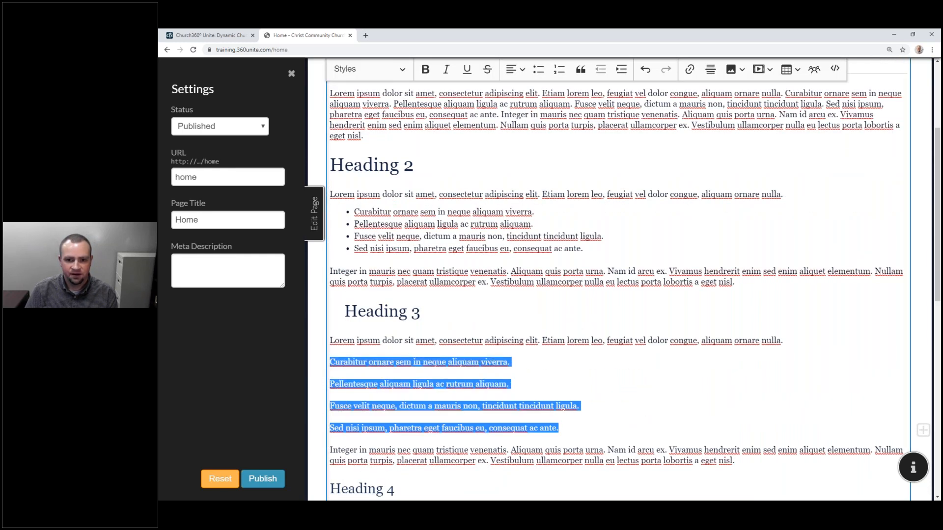
{"action": "left_click", "coordinate": [558, 70]}
{"action": "left_click", "coordinate": [589, 372]}
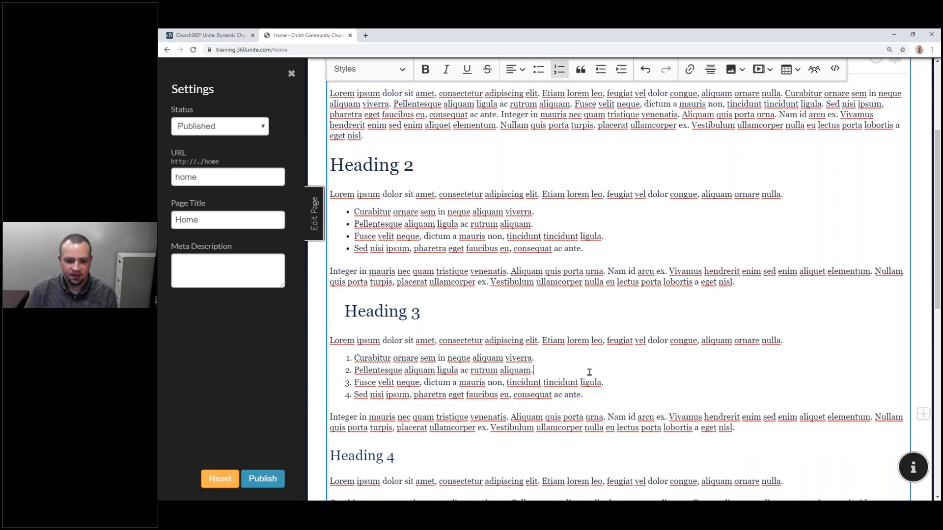
Format the "Curabitur ornare sem" paragraph under Heading 4 as a block quote.
{"action": "scroll", "coordinate": [590, 372], "scroll_direction": "down", "scroll_amount": 5}
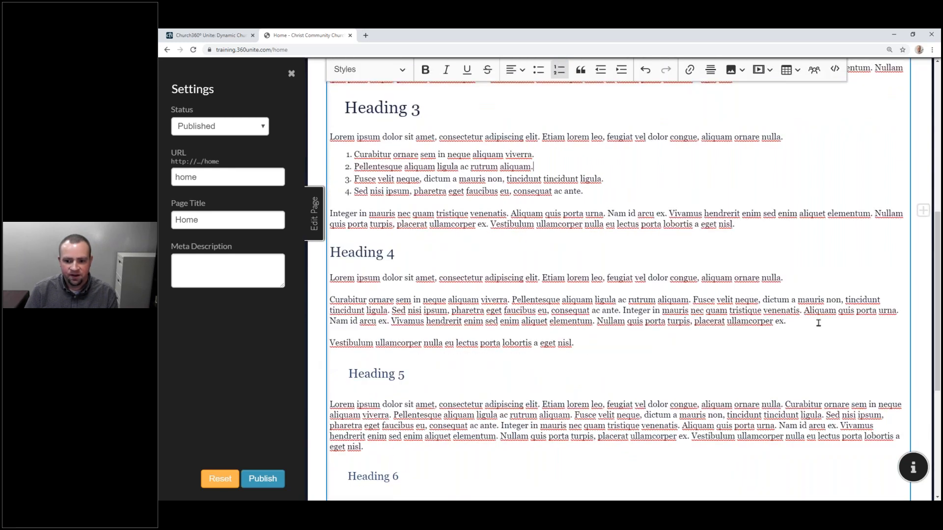
{"action": "left_click_drag", "start_coordinate": [330, 342], "coordinate": [417, 340]}
{"action": "left_click", "coordinate": [757, 318]}
{"action": "left_click_drag", "start_coordinate": [785, 322], "coordinate": [314, 304]}
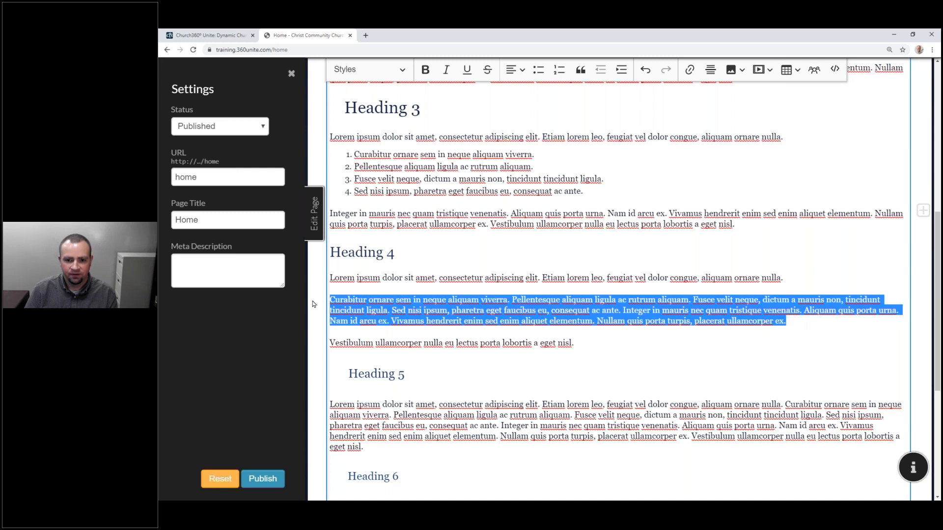
{"action": "left_click", "coordinate": [580, 72]}
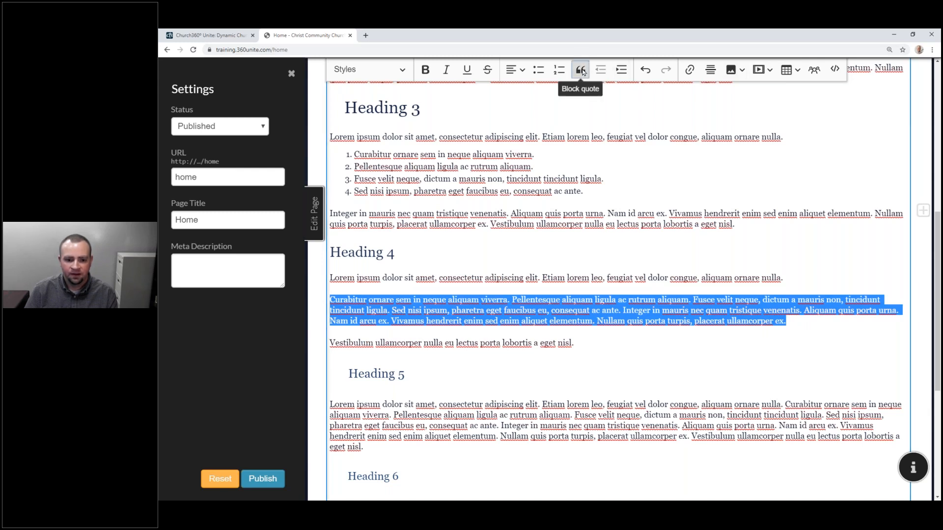
{"action": "left_click", "coordinate": [651, 221]}
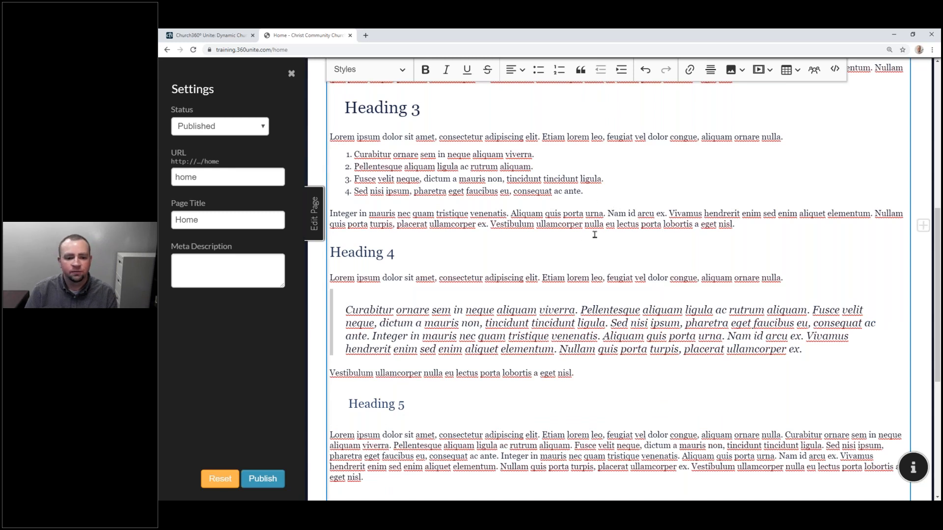
{"action": "left_click", "coordinate": [575, 308]}
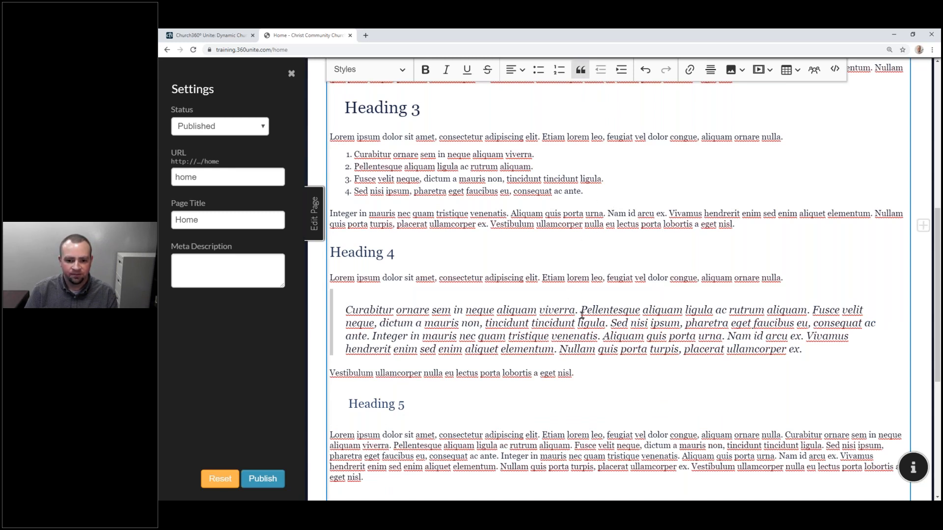
Increase the indent of the paragraph under Heading 5 by one level.
{"action": "scroll", "coordinate": [603, 332], "scroll_direction": "down", "scroll_amount": 3}
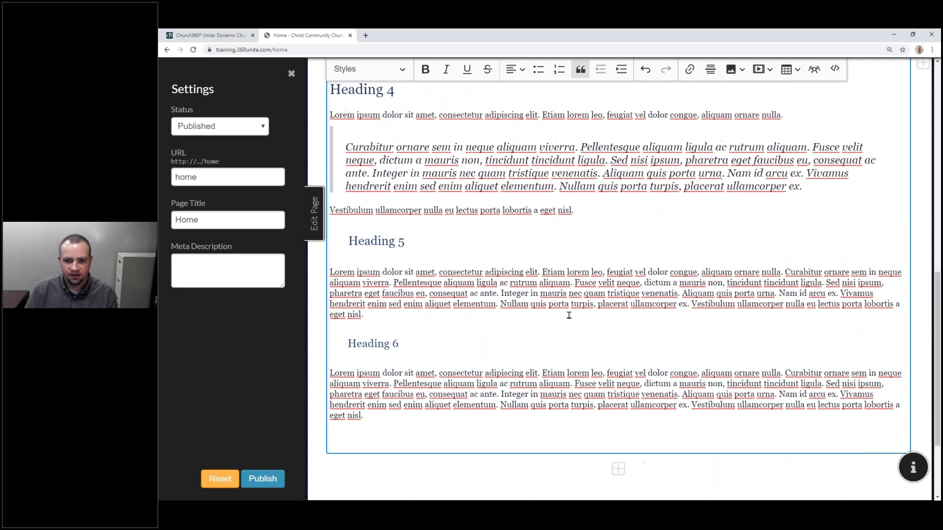
{"action": "left_click_drag", "start_coordinate": [377, 315], "coordinate": [327, 273]}
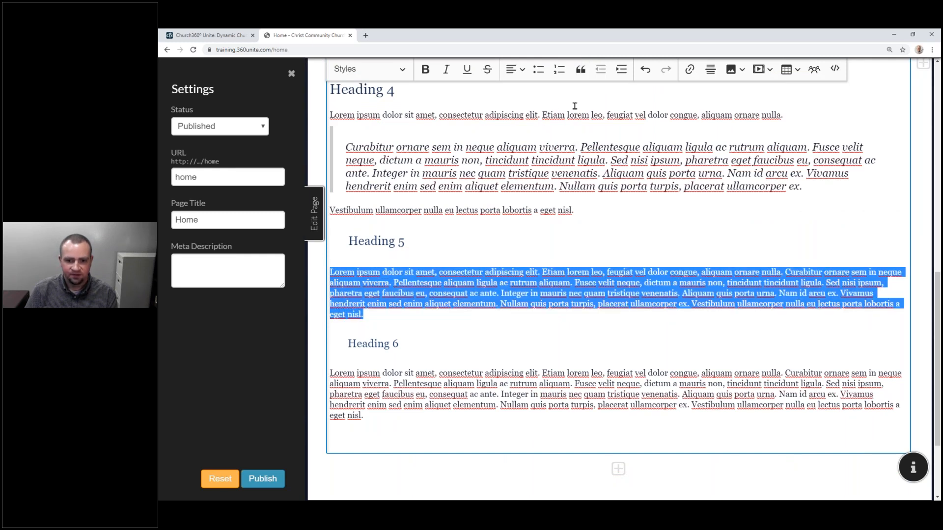
{"action": "left_click", "coordinate": [621, 69]}
{"action": "left_click", "coordinate": [601, 226]}
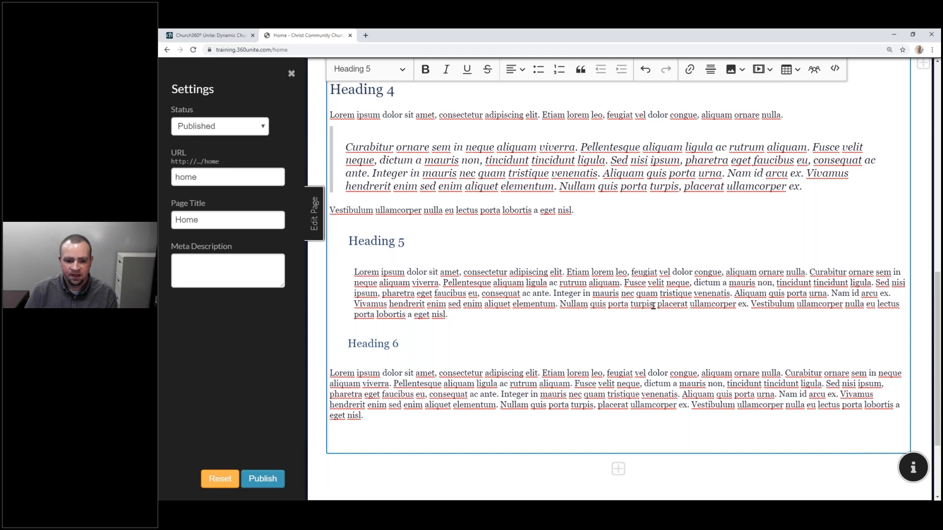
Accept the edits to the home page's text block, and check the page outside the editor before reopening it for editing.
{"action": "scroll", "coordinate": [645, 307], "scroll_direction": "down", "scroll_amount": 3}
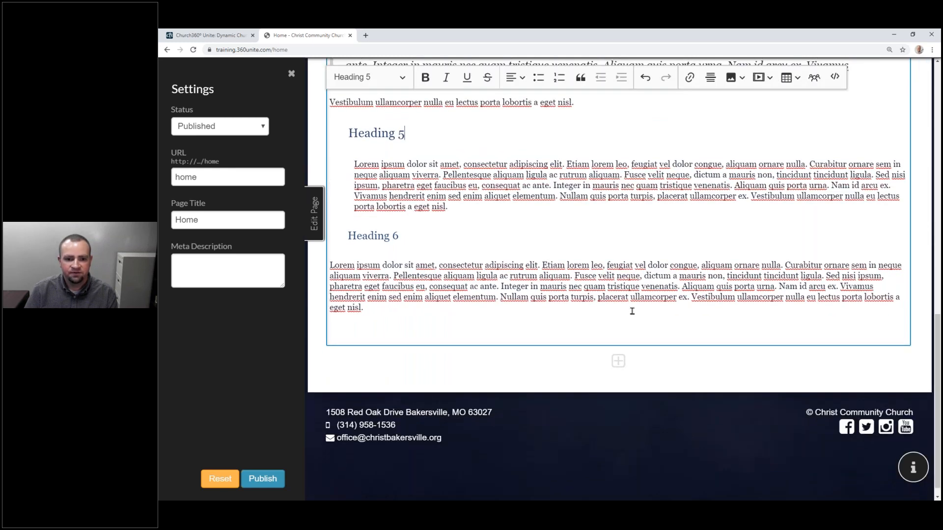
{"action": "scroll", "coordinate": [632, 311], "scroll_direction": "up", "scroll_amount": 12}
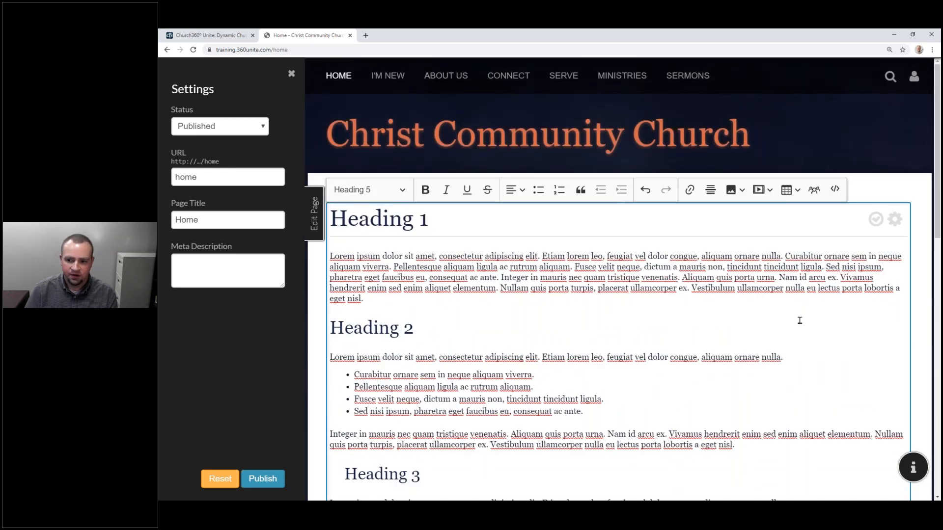
{"action": "left_click", "coordinate": [876, 220]}
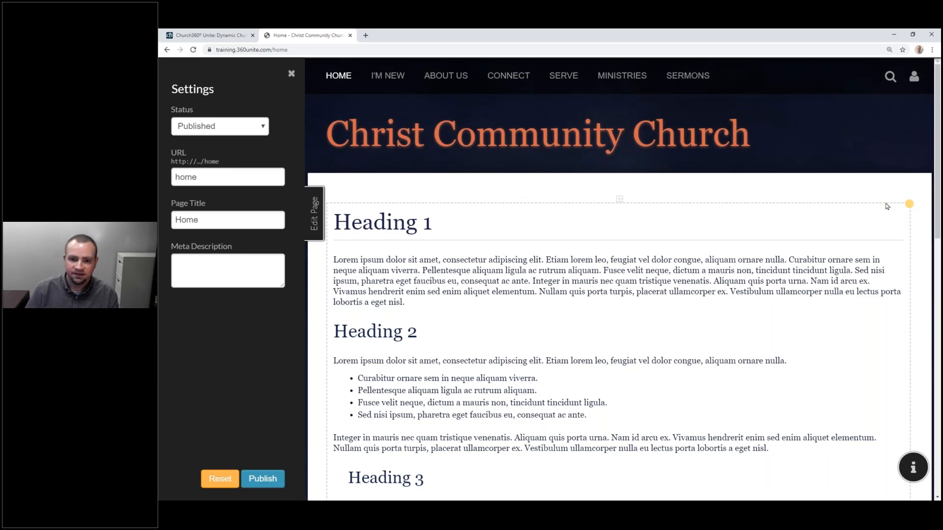
{"action": "left_click", "coordinate": [315, 220]}
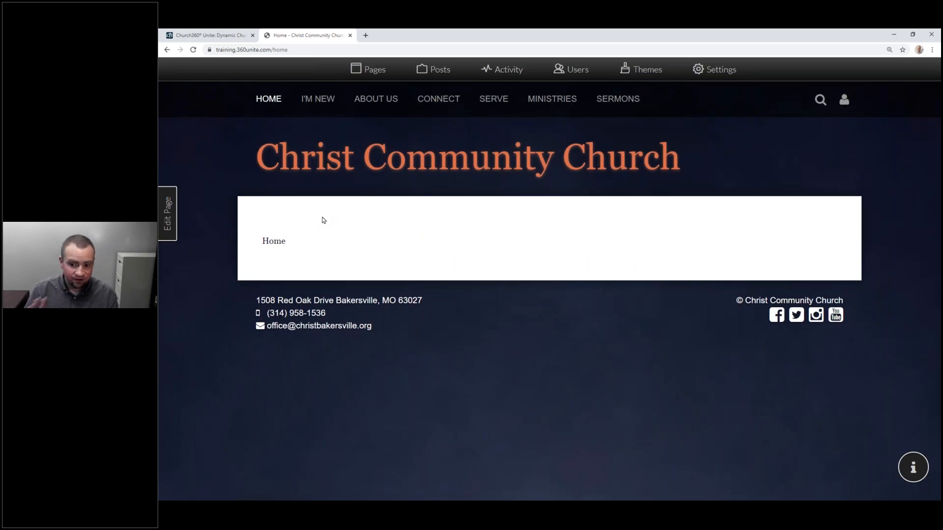
{"action": "left_click", "coordinate": [169, 211]}
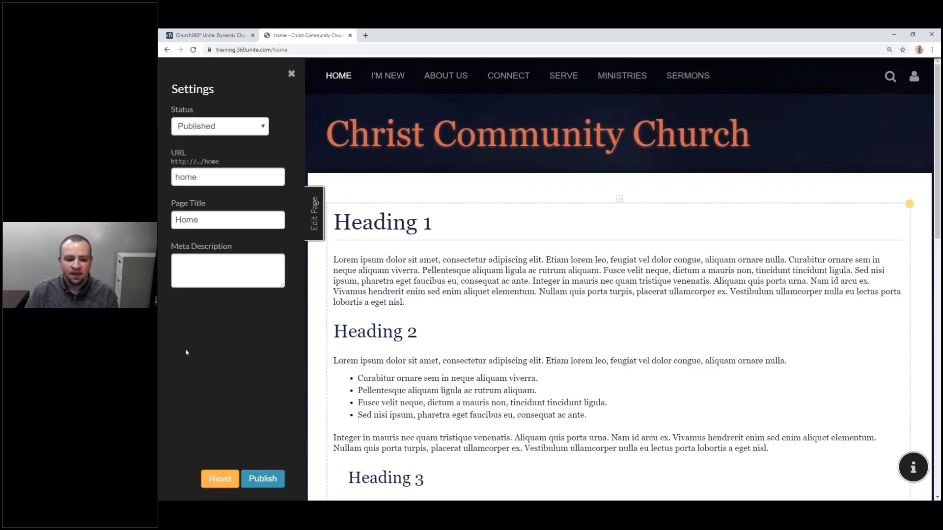
Publish the home page, close the page editor, and dismiss the saved notice to look over the published content.
{"action": "left_click", "coordinate": [255, 479]}
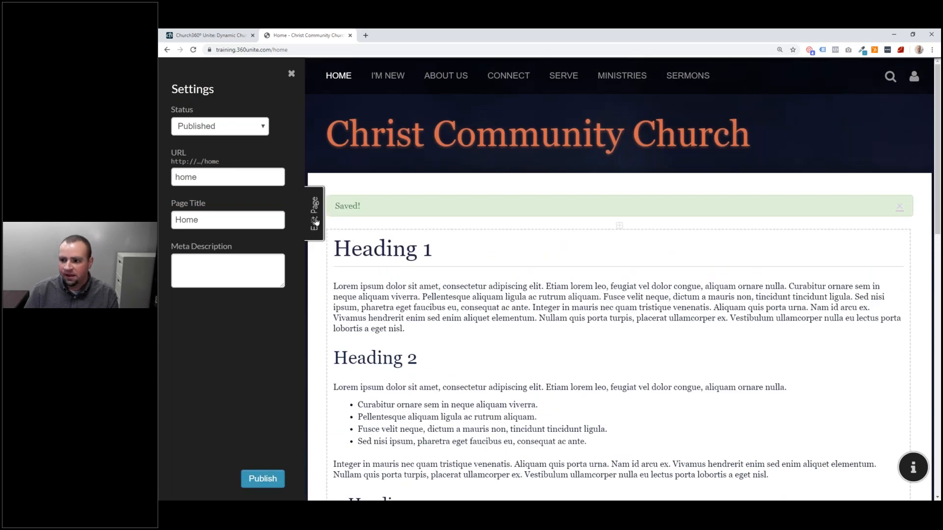
{"action": "left_click", "coordinate": [315, 221]}
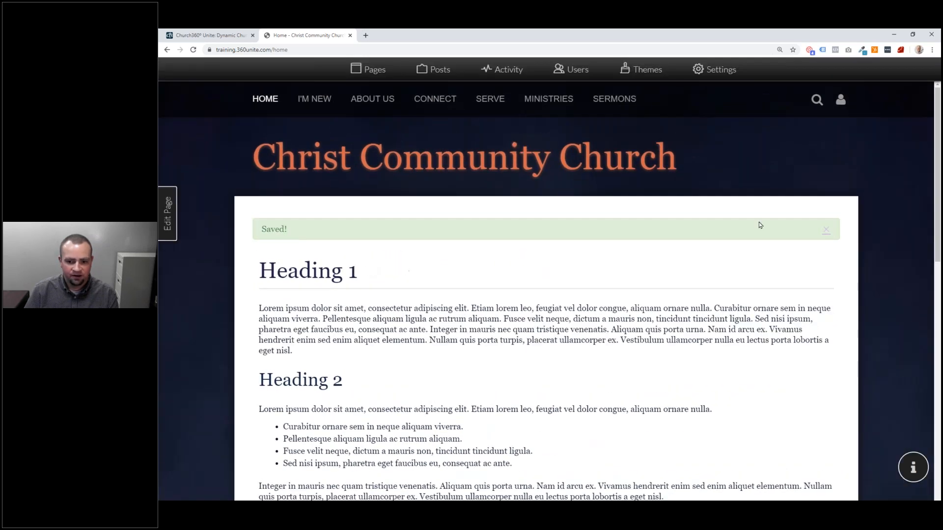
{"action": "left_click", "coordinate": [823, 230]}
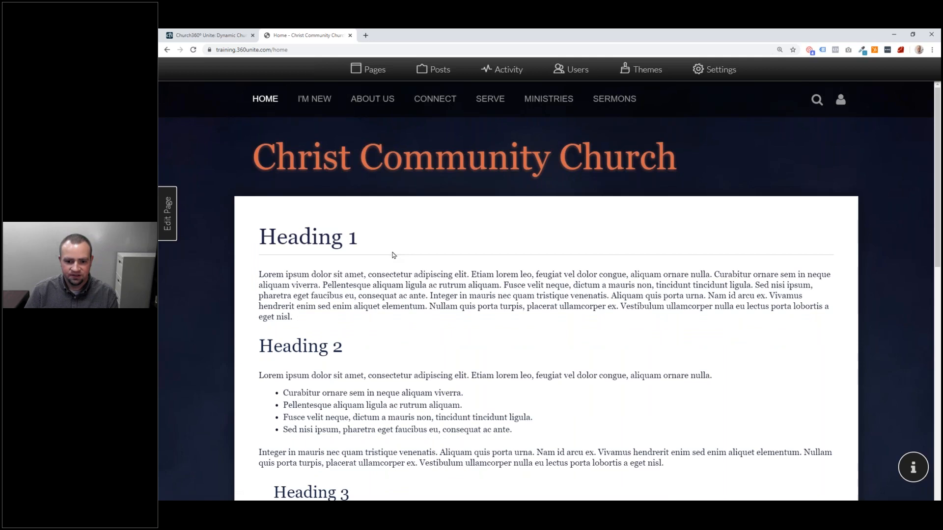
{"action": "scroll", "coordinate": [393, 255], "scroll_direction": "down", "scroll_amount": 3}
{"action": "scroll", "coordinate": [392, 245], "scroll_direction": "up", "scroll_amount": 3}
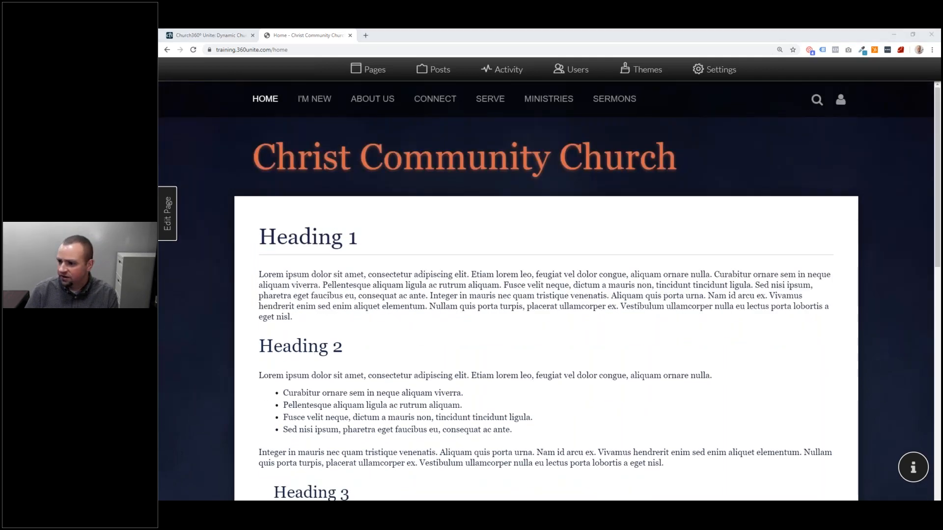
Switch to the incognito browser window and reload the home page to view it as a public visitor.
{"action": "key", "text": "alt+Tab"}
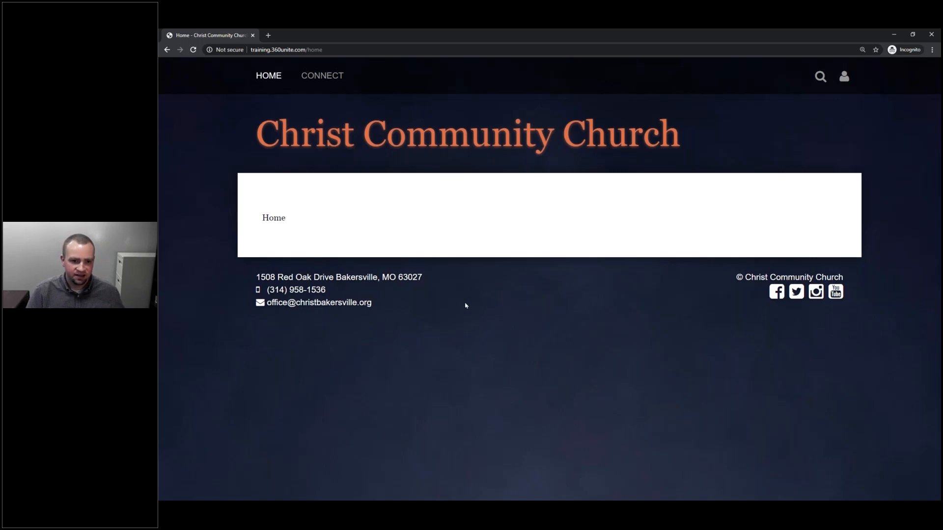
{"action": "left_click", "coordinate": [194, 50]}
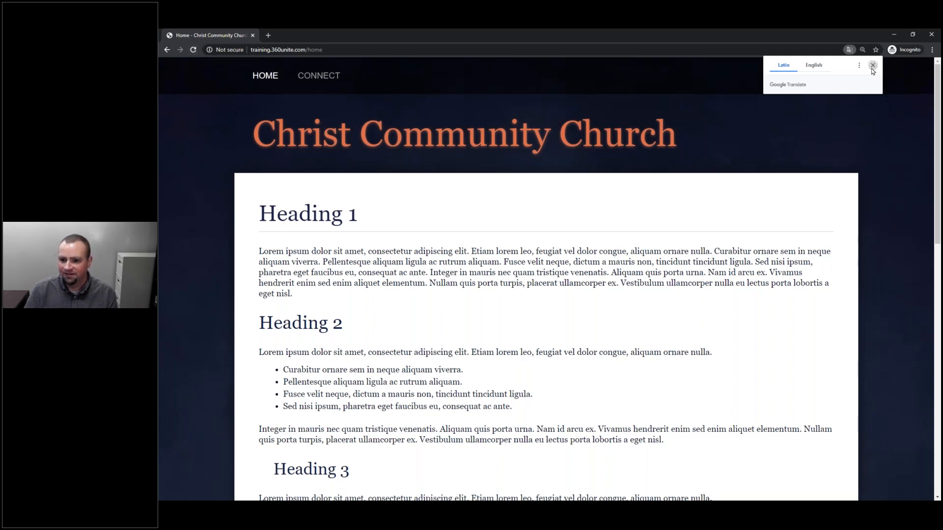
Dismiss the translation prompt and look over the headings and lists on the public home page.
{"action": "left_click", "coordinate": [873, 65]}
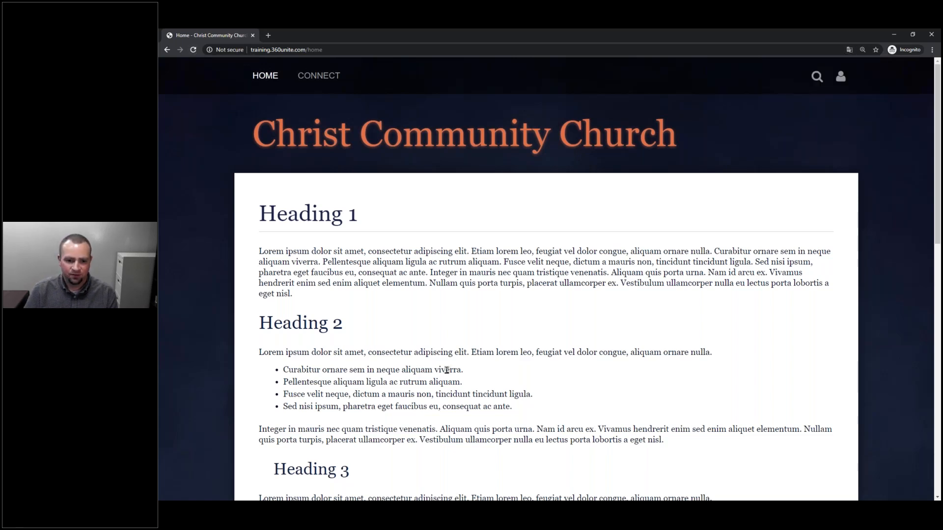
{"action": "scroll", "coordinate": [446, 371], "scroll_direction": "down", "scroll_amount": 7}
{"action": "scroll", "coordinate": [444, 390], "scroll_direction": "down", "scroll_amount": 5}
{"action": "scroll", "coordinate": [444, 390], "scroll_direction": "up", "scroll_amount": 10}
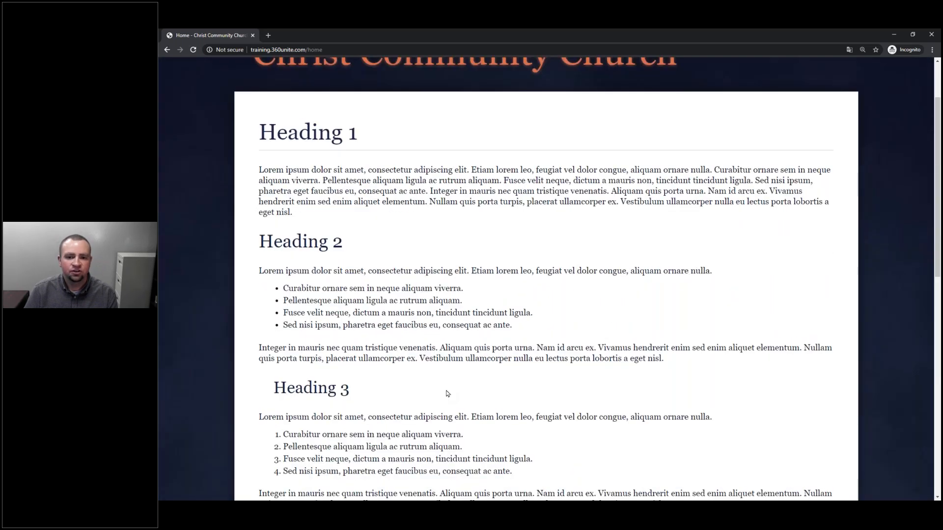
{"action": "scroll", "coordinate": [447, 393], "scroll_direction": "up", "scroll_amount": 2}
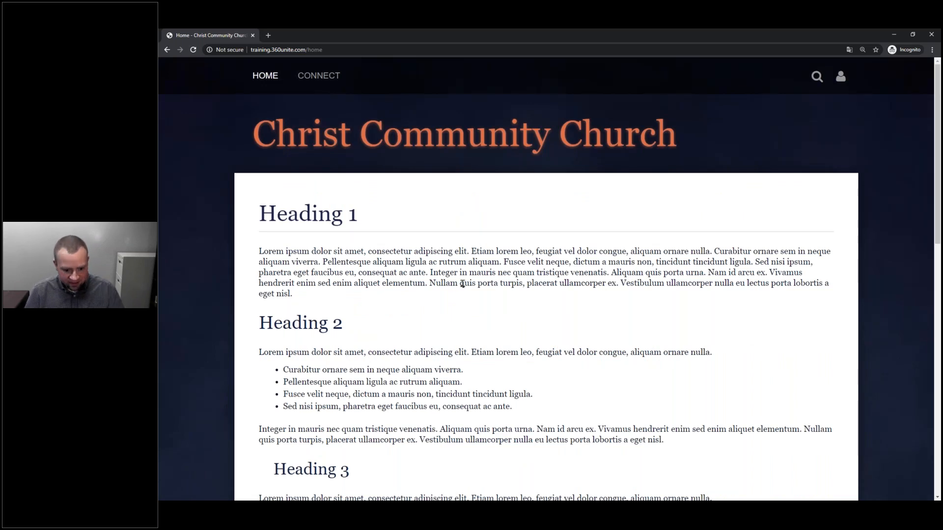
Switch to the signed-in admin browser window and open the theme's Heading 1 block style for editing.
{"action": "key", "text": "alt+Tab"}
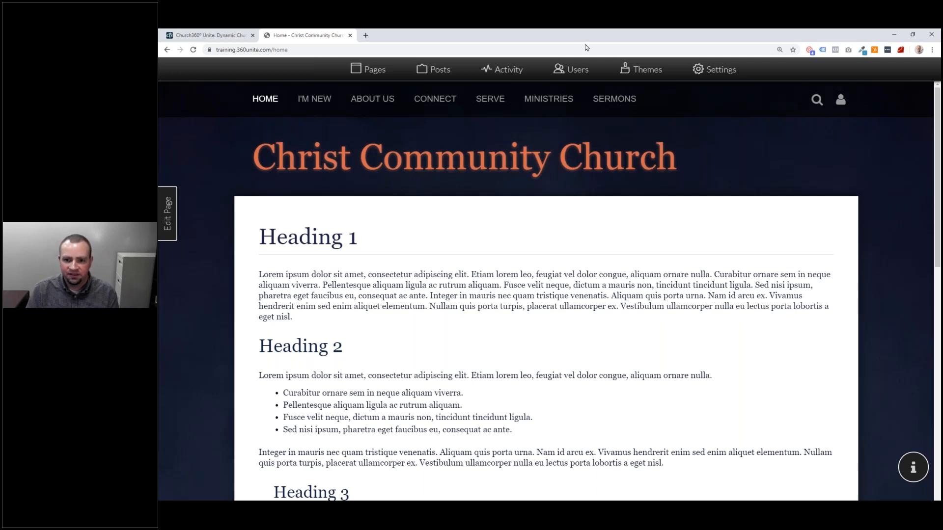
{"action": "left_click", "coordinate": [642, 71]}
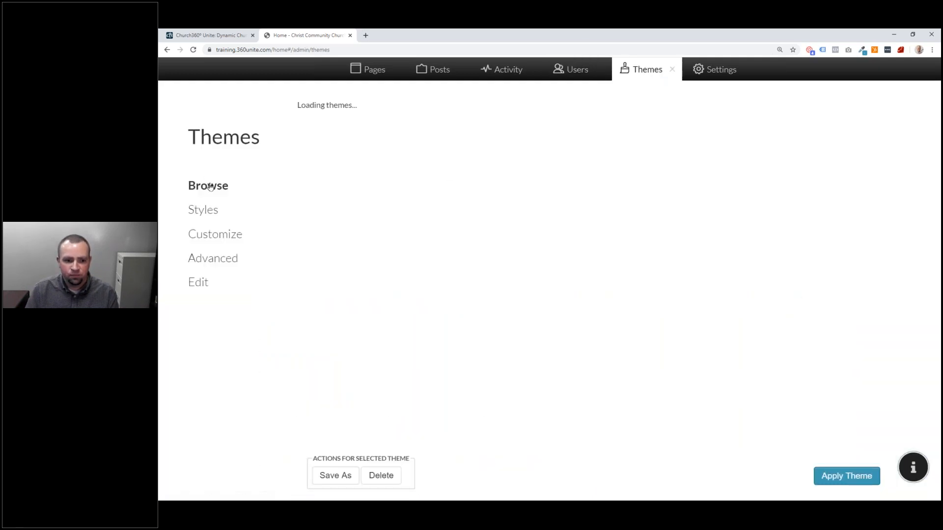
{"action": "left_click", "coordinate": [213, 213]}
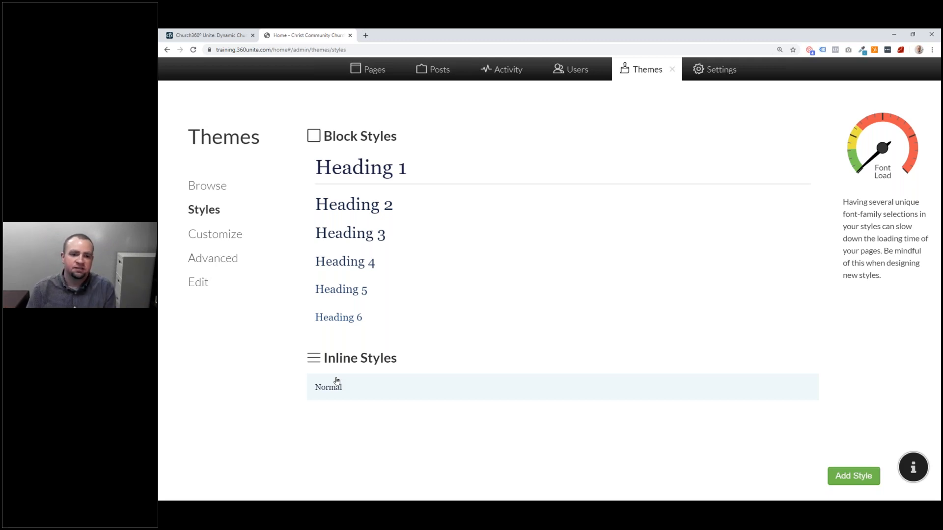
{"action": "left_click", "coordinate": [445, 181]}
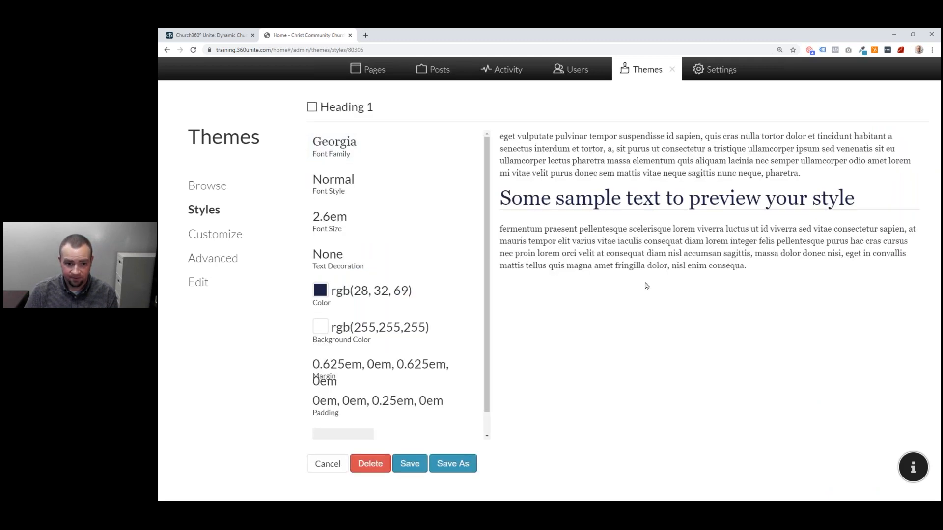
{"action": "left_click_drag", "start_coordinate": [594, 204], "coordinate": [606, 215]}
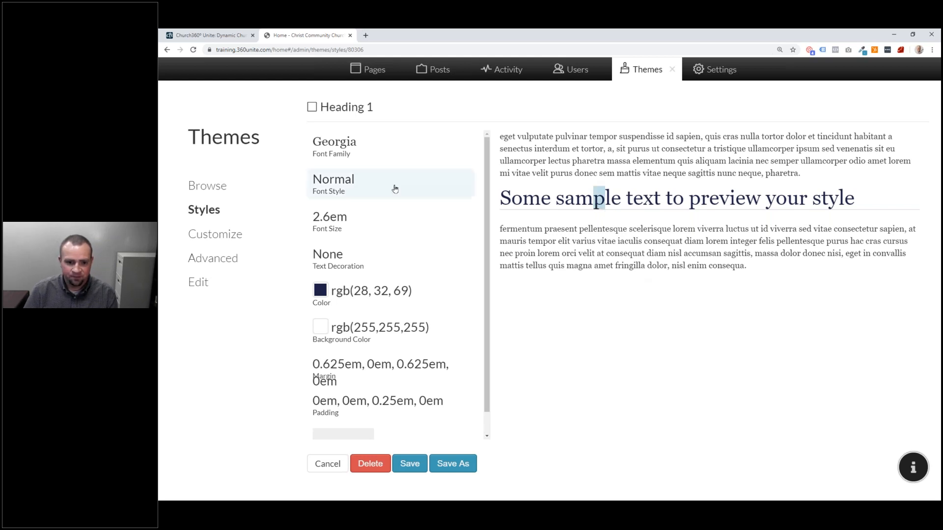
{"action": "left_click", "coordinate": [595, 250]}
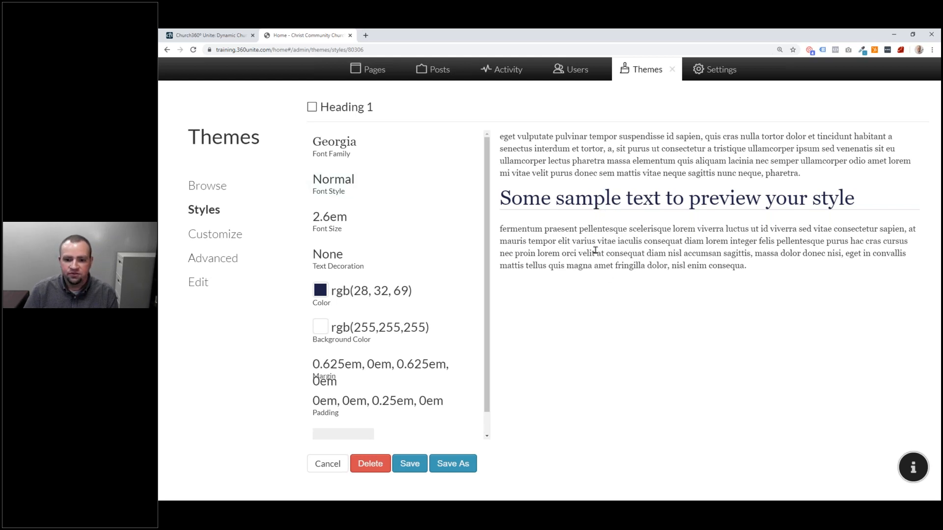
Search the Heading 1 font families for "Rale" and clear the search.
{"action": "left_click", "coordinate": [363, 156]}
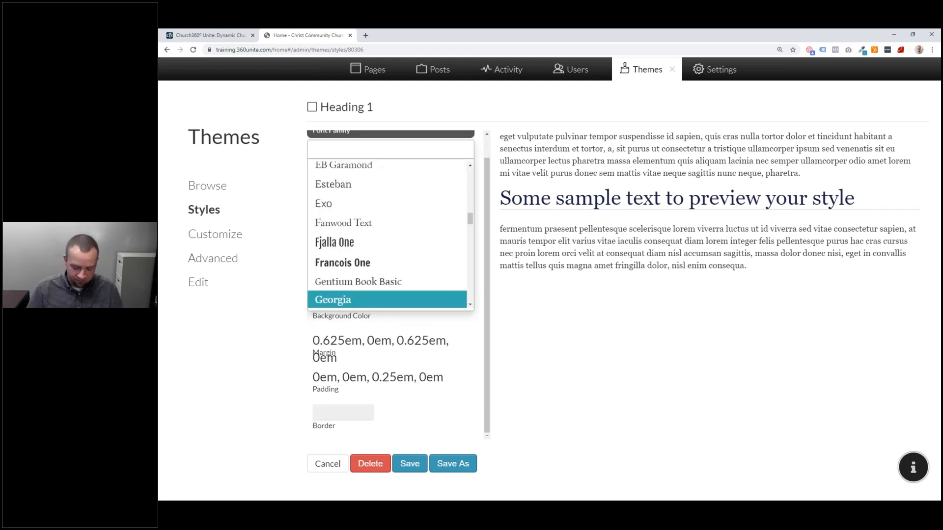
{"action": "type", "text": "Rale"}
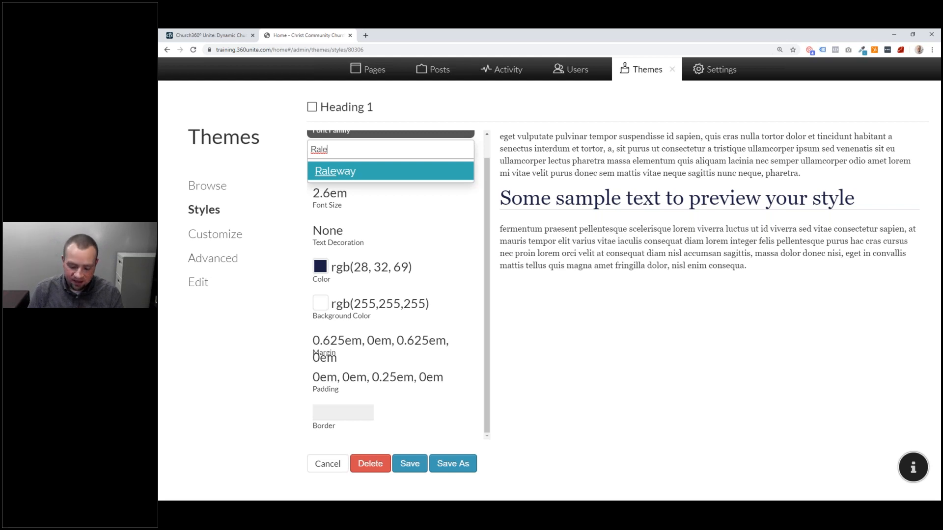
{"action": "key", "text": "BackSpace"}
{"action": "key", "text": "BackSpace"}
{"action": "key", "text": "BackSpace"}
{"action": "key", "text": "BackSpace"}
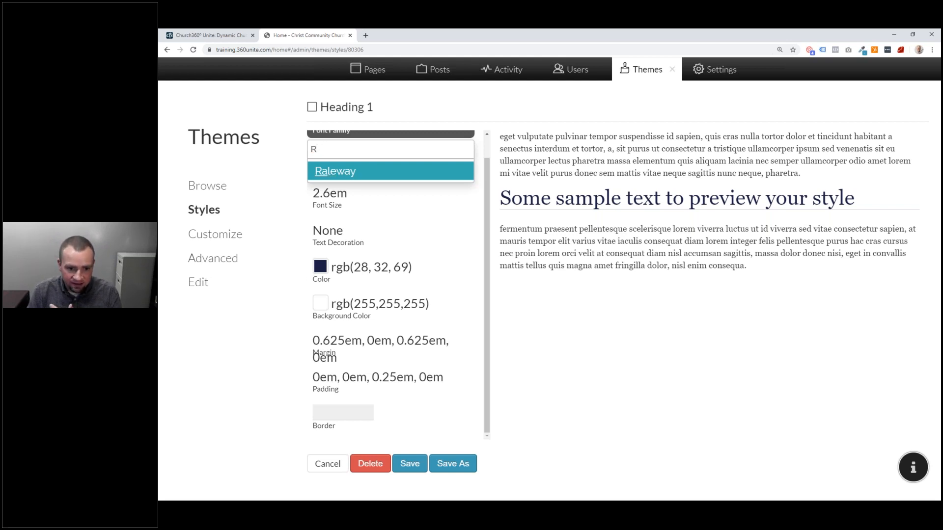
Set the Heading 1 font family to Arial.
{"action": "scroll", "coordinate": [361, 162], "scroll_direction": "up", "scroll_amount": 1}
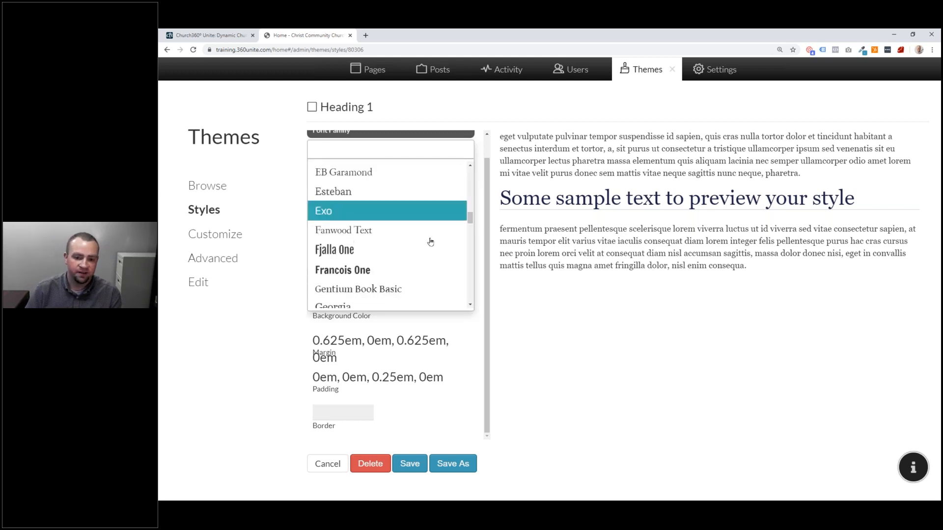
{"action": "scroll", "coordinate": [461, 196], "scroll_direction": "up", "scroll_amount": 10}
{"action": "scroll", "coordinate": [459, 181], "scroll_direction": "down", "scroll_amount": 2}
{"action": "scroll", "coordinate": [459, 195], "scroll_direction": "up", "scroll_amount": 1}
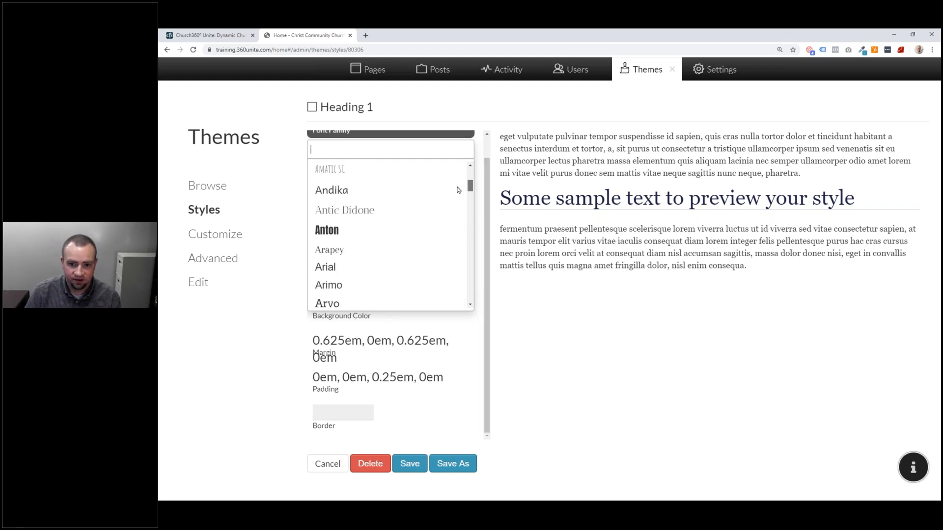
{"action": "left_click", "coordinate": [348, 268]}
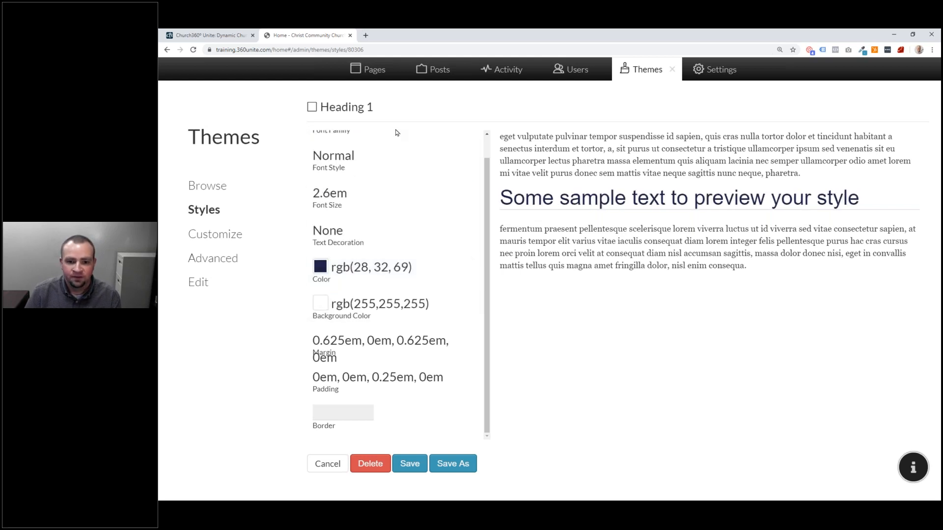
{"action": "left_click_drag", "start_coordinate": [489, 179], "coordinate": [490, 128]}
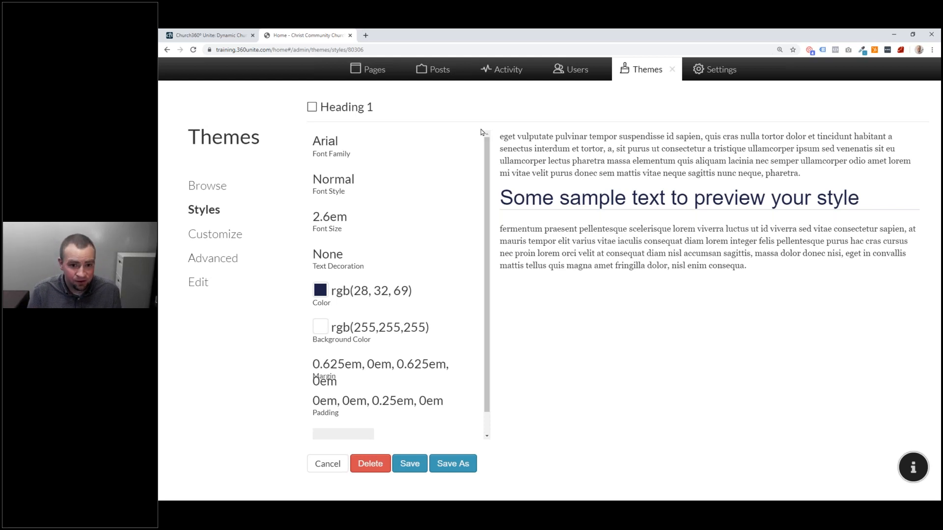
Set the Heading 1 font family to Times New Roman.
{"action": "left_click", "coordinate": [448, 151]}
{"action": "scroll", "coordinate": [456, 281], "scroll_direction": "down", "scroll_amount": 10}
{"action": "scroll", "coordinate": [458, 282], "scroll_direction": "down", "scroll_amount": 5}
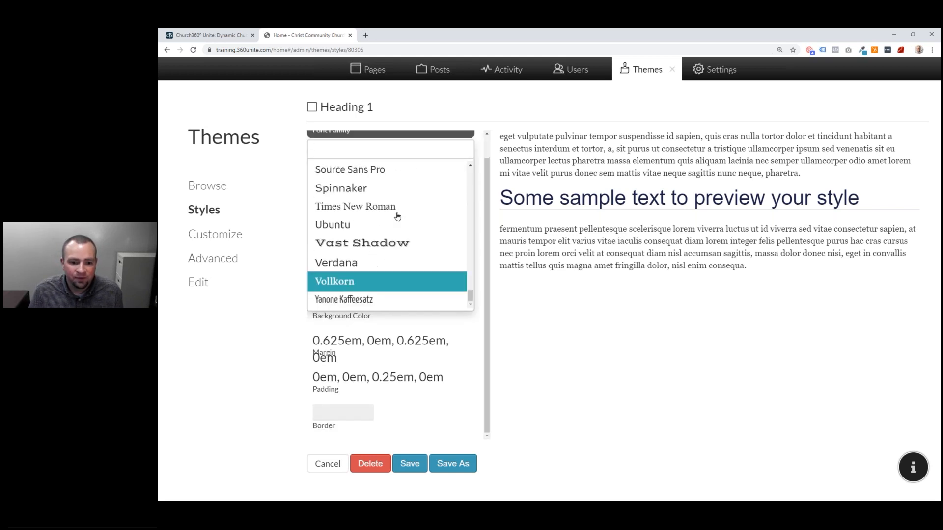
{"action": "left_click", "coordinate": [396, 206]}
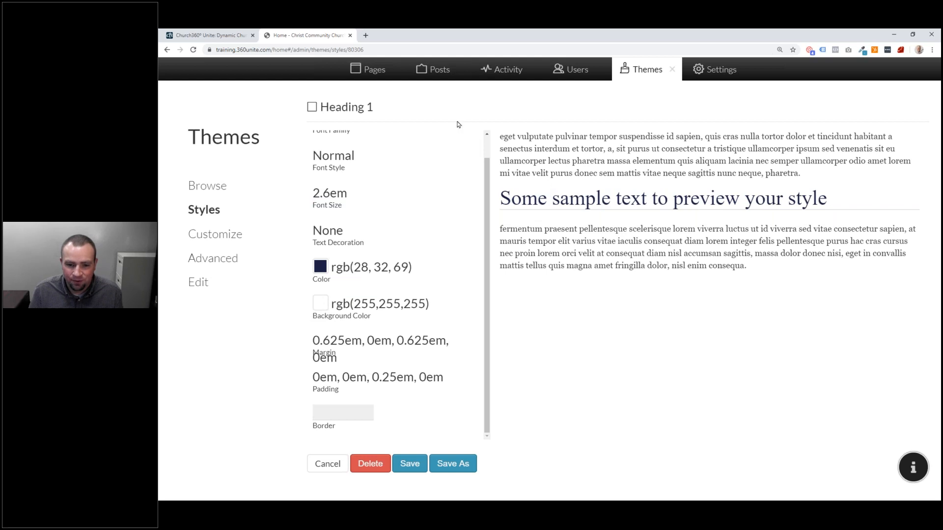
{"action": "scroll", "coordinate": [405, 167], "scroll_direction": "up", "scroll_amount": 1}
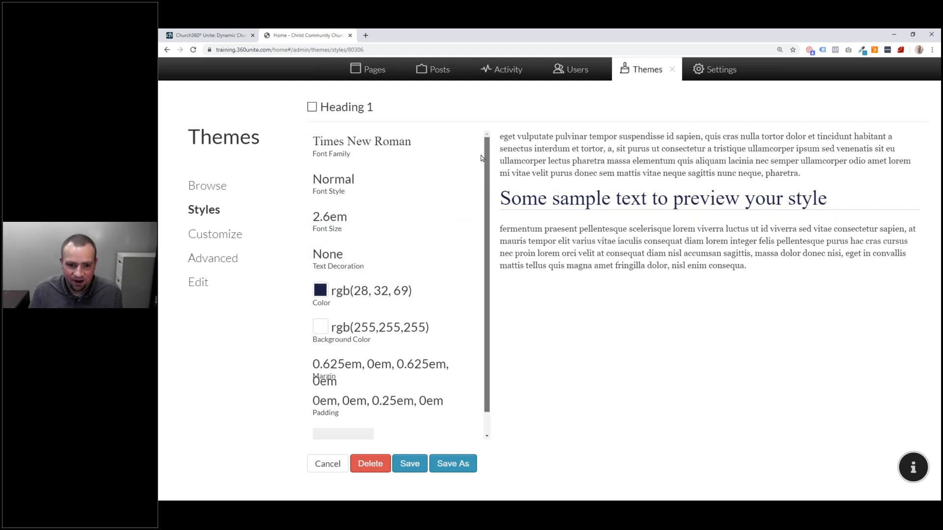
Set the Heading 1 font family to Inherit.
{"action": "left_click", "coordinate": [410, 148]}
{"action": "left_click_drag", "start_coordinate": [470, 299], "coordinate": [456, 172]}
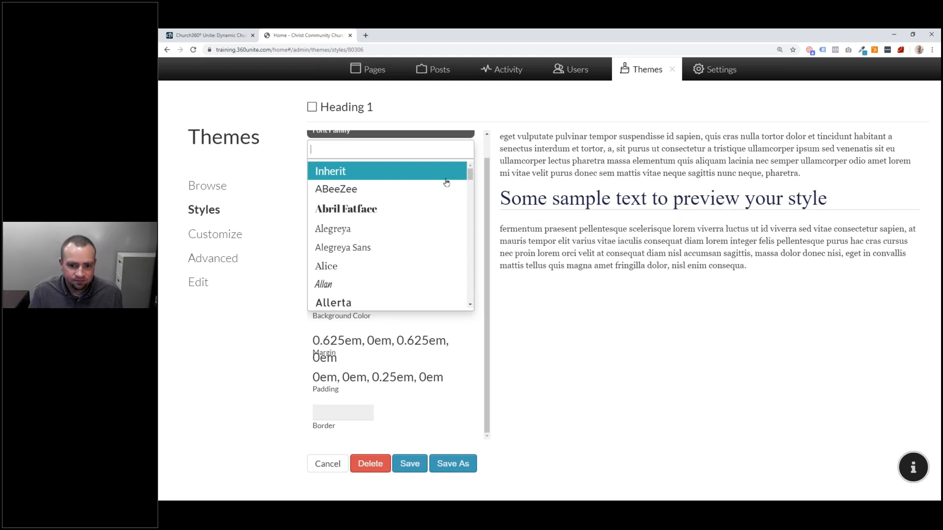
{"action": "key", "text": "Return"}
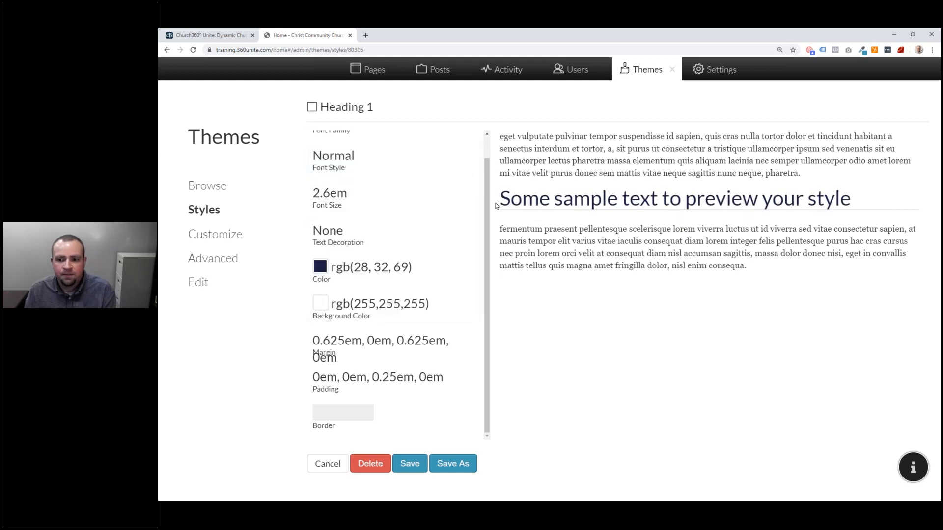
{"action": "scroll", "coordinate": [488, 151], "scroll_direction": "up", "scroll_amount": 1}
{"action": "scroll", "coordinate": [489, 151], "scroll_direction": "up", "scroll_amount": 1}
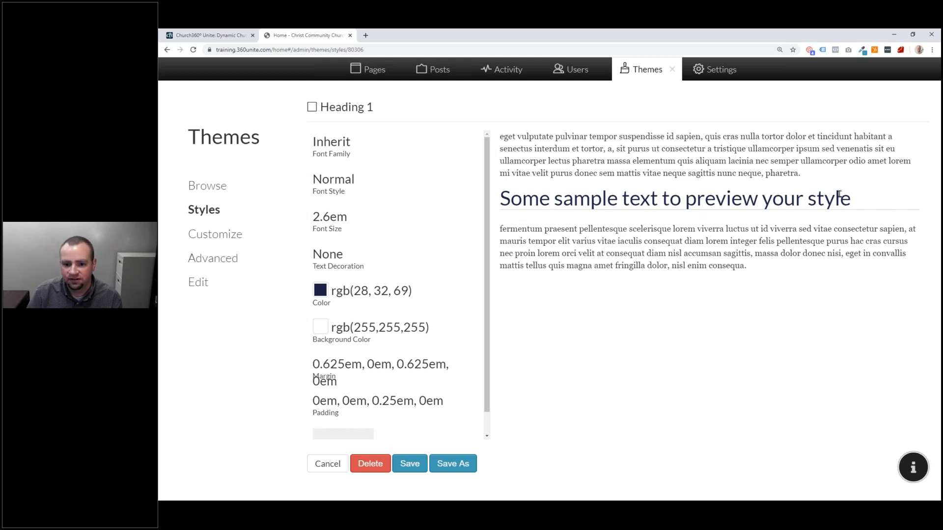
Set the Heading 1 font family to Raleway.
{"action": "left_click", "coordinate": [406, 147]}
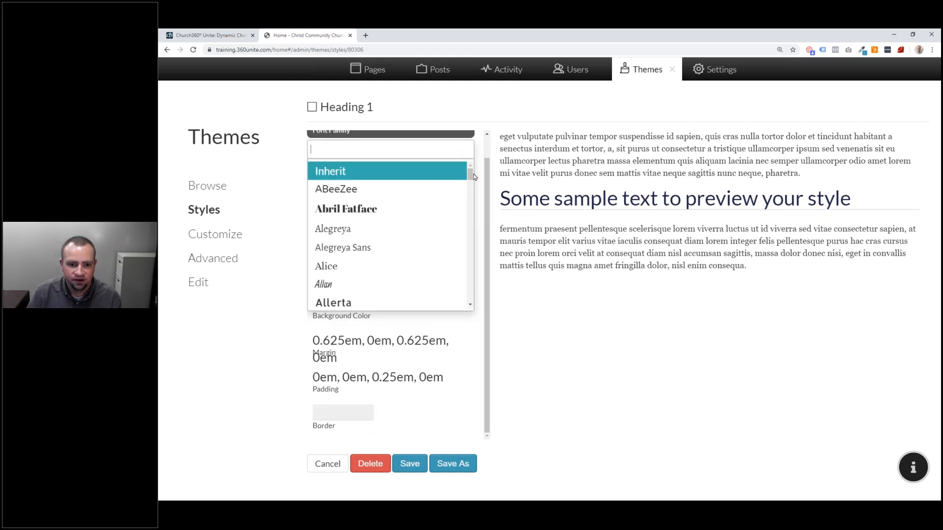
{"action": "scroll", "coordinate": [470, 187], "scroll_direction": "down", "scroll_amount": 20}
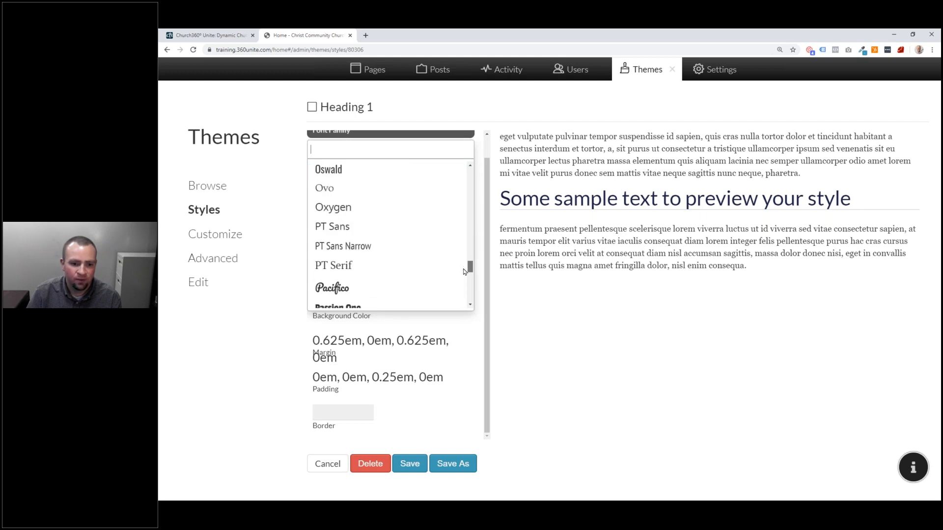
{"action": "scroll", "coordinate": [462, 279], "scroll_direction": "down", "scroll_amount": 5}
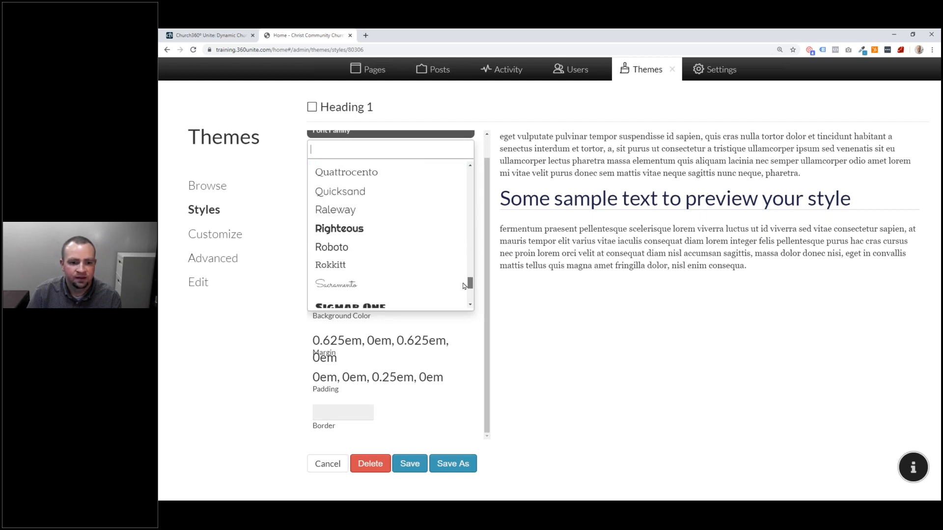
{"action": "left_click", "coordinate": [388, 210]}
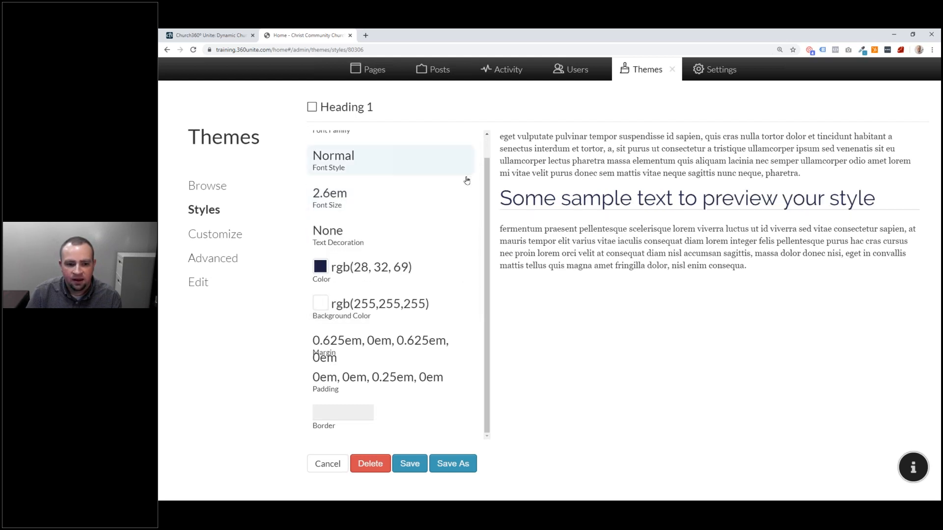
{"action": "scroll", "coordinate": [487, 221], "scroll_direction": "up", "scroll_amount": 1}
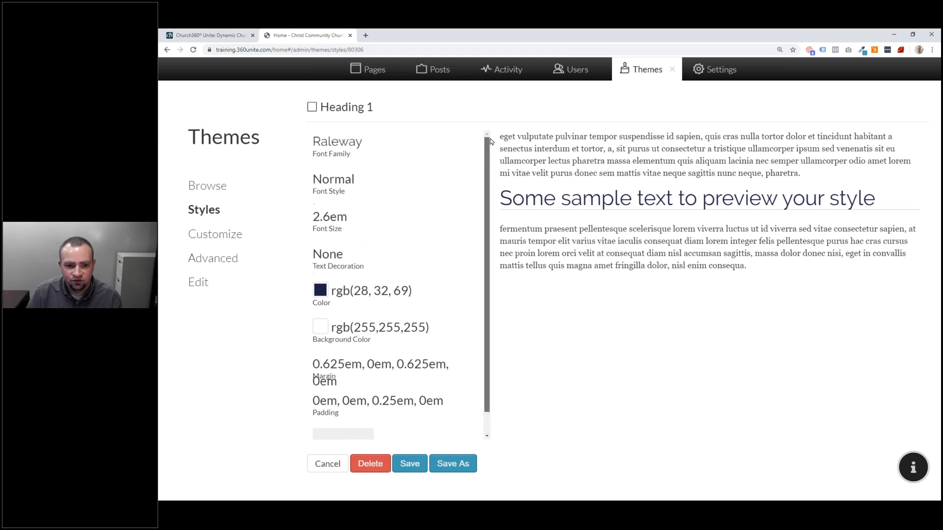
Set the Heading 1 font style to Extra Bold.
{"action": "left_click", "coordinate": [380, 177]}
{"action": "left_click_drag", "start_coordinate": [470, 222], "coordinate": [469, 304]}
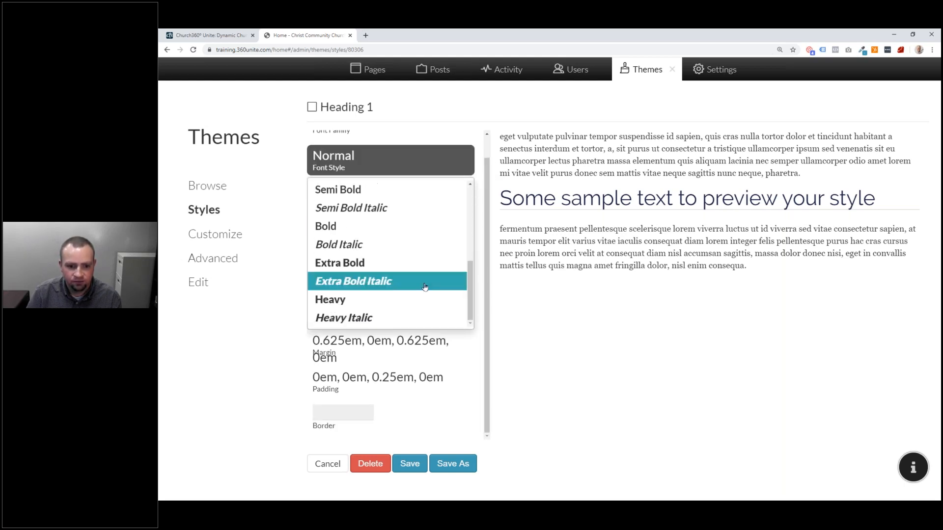
{"action": "left_click", "coordinate": [421, 263]}
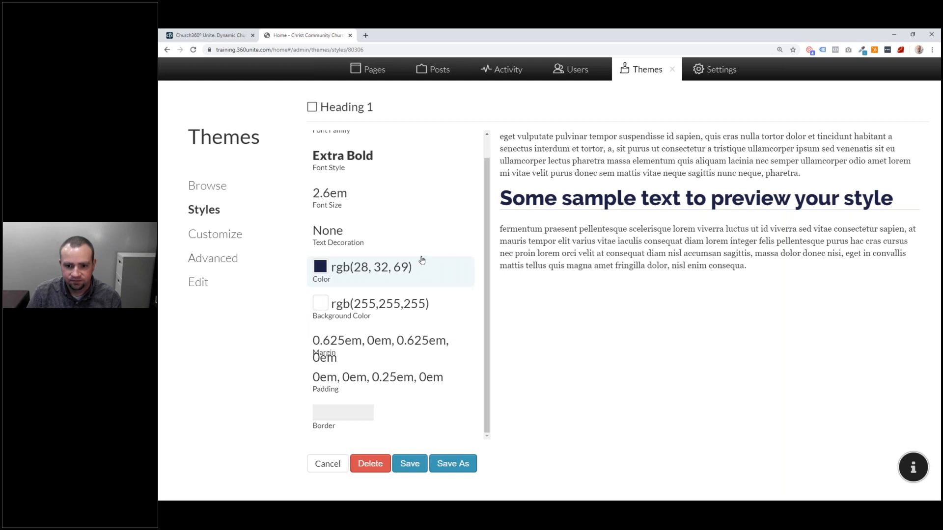
Try out text decorations on Heading 1, including Line Through, and set the decoration back to None.
{"action": "left_click", "coordinate": [370, 235]}
{"action": "left_click", "coordinate": [372, 283]}
{"action": "left_click", "coordinate": [383, 238]}
{"action": "left_click", "coordinate": [368, 301]}
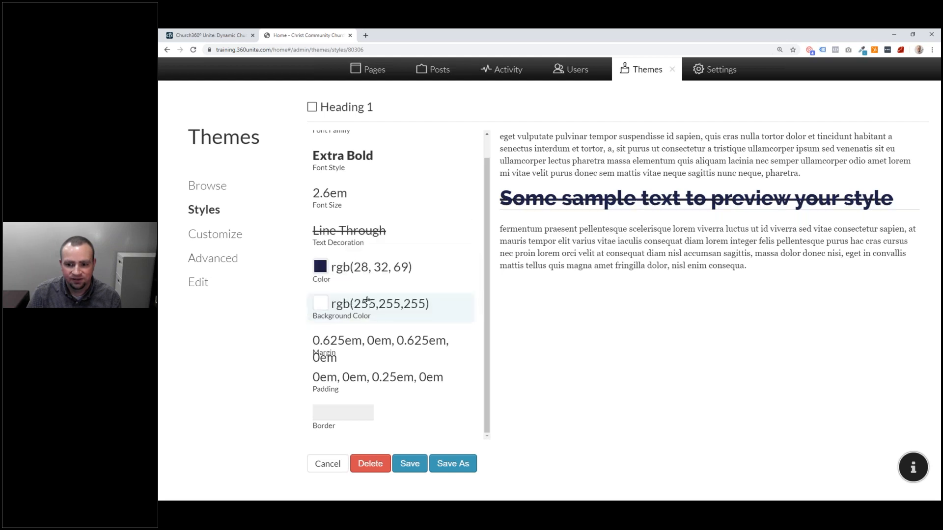
{"action": "left_click", "coordinate": [377, 238]}
{"action": "left_click", "coordinate": [368, 264]}
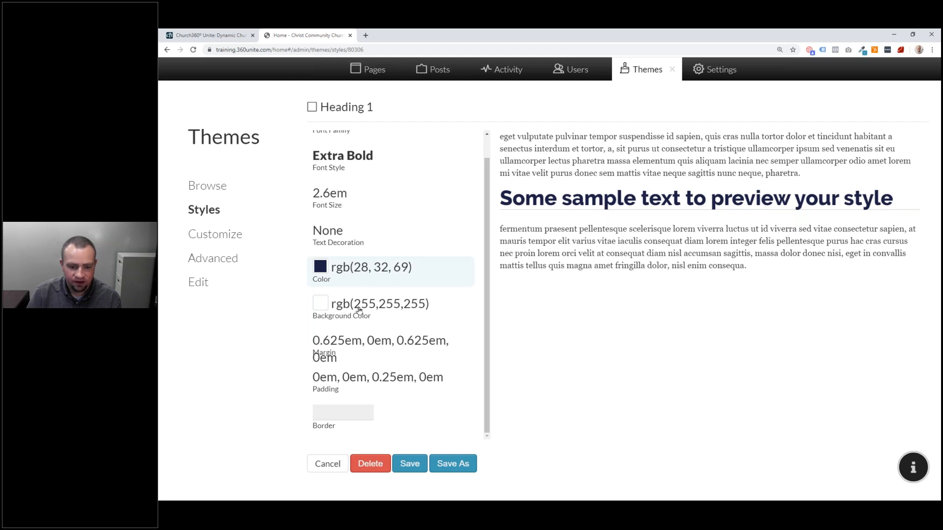
Set the Heading 1 text color to the orange hex value da674a.
{"action": "left_click", "coordinate": [320, 267]}
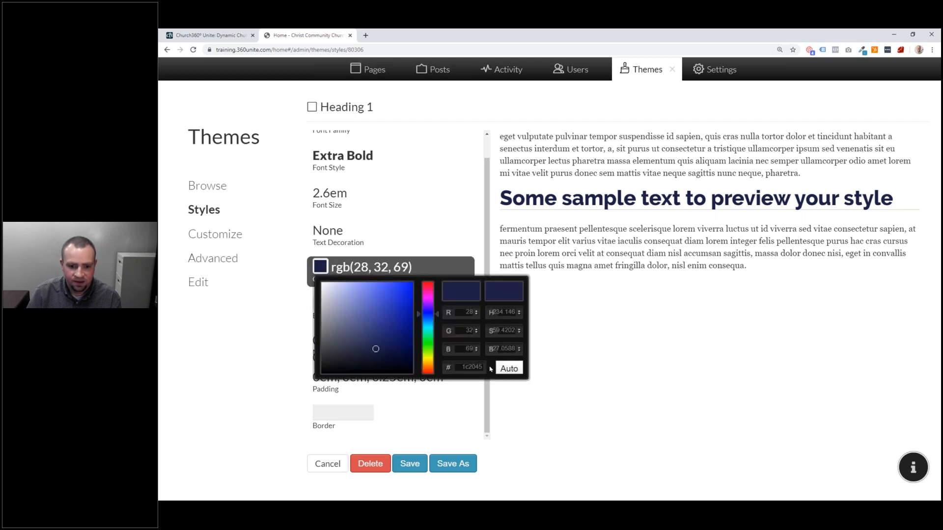
{"action": "double_click", "coordinate": [455, 367]}
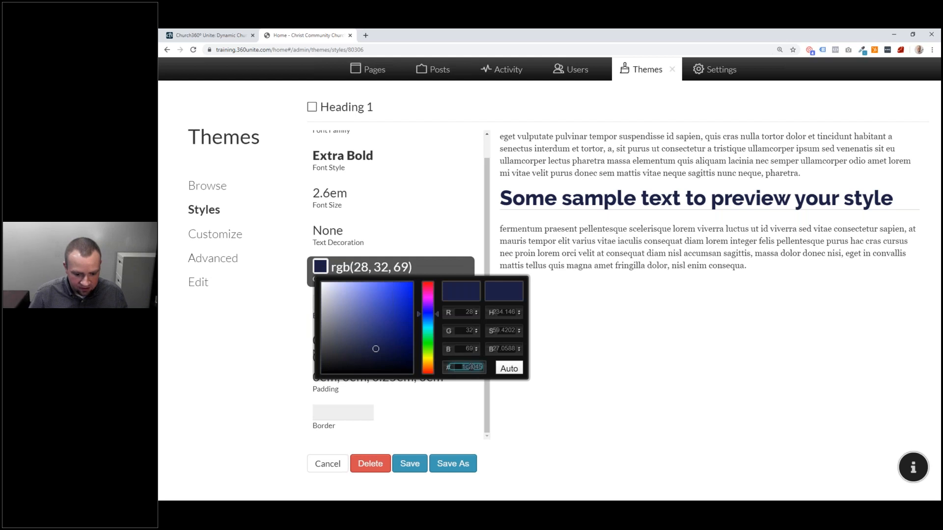
{"action": "type", "text": "000da6"}
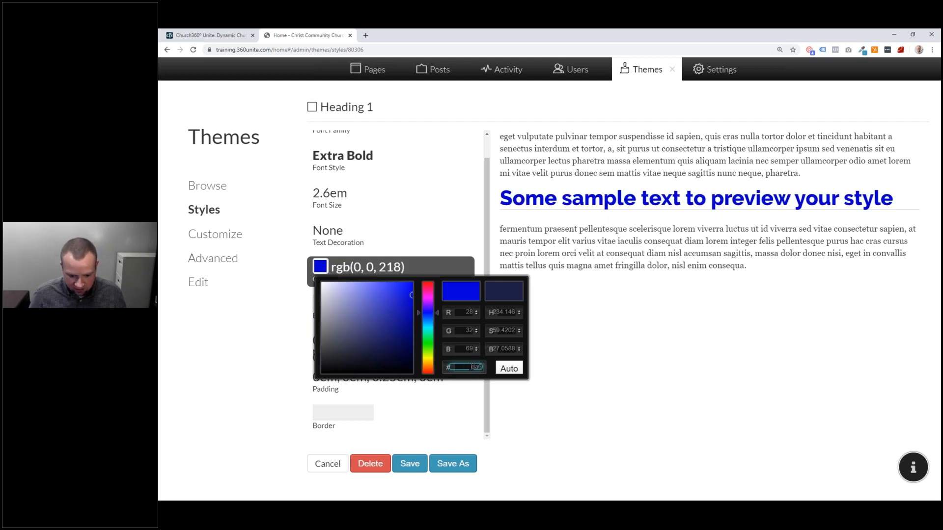
{"action": "type", "text": "4a"}
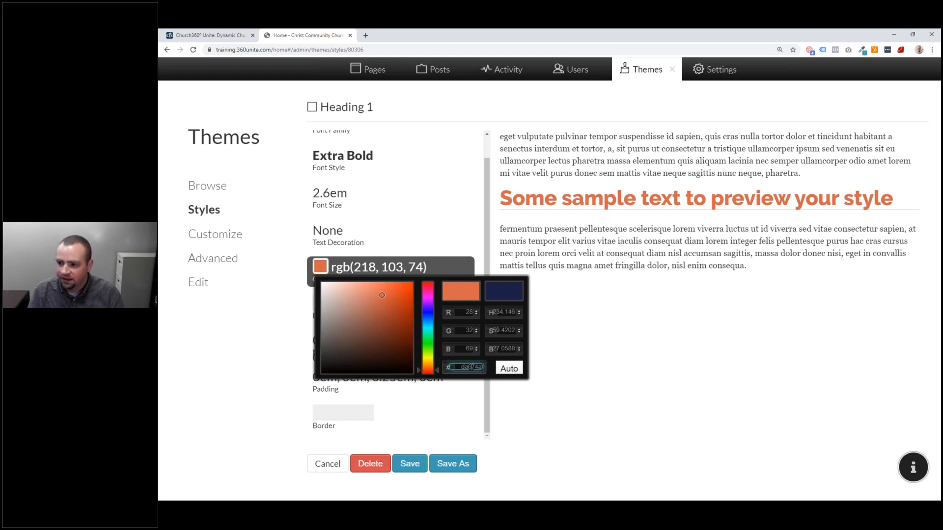
Try out a different background color on Heading 1 and set it back to white.
{"action": "left_click", "coordinate": [477, 237]}
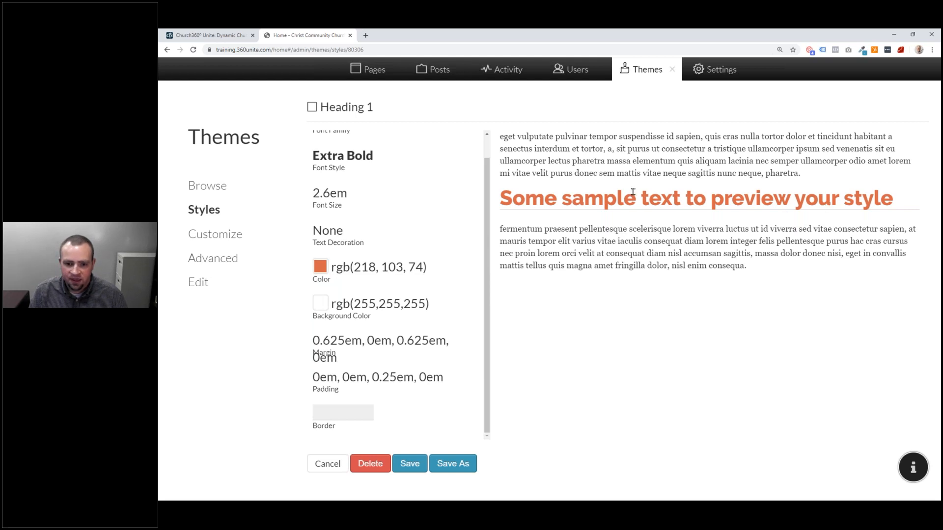
{"action": "left_click", "coordinate": [320, 303]}
{"action": "left_click", "coordinate": [364, 358]}
{"action": "mouse_move", "coordinate": [363, 358]}
{"action": "left_mouse_down"}
{"action": "mouse_move", "coordinate": [373, 371]}
{"action": "mouse_move", "coordinate": [375, 353]}
{"action": "mouse_move", "coordinate": [352, 376]}
{"action": "mouse_move", "coordinate": [369, 341]}
{"action": "mouse_move", "coordinate": [322, 320]}
{"action": "left_mouse_up"}
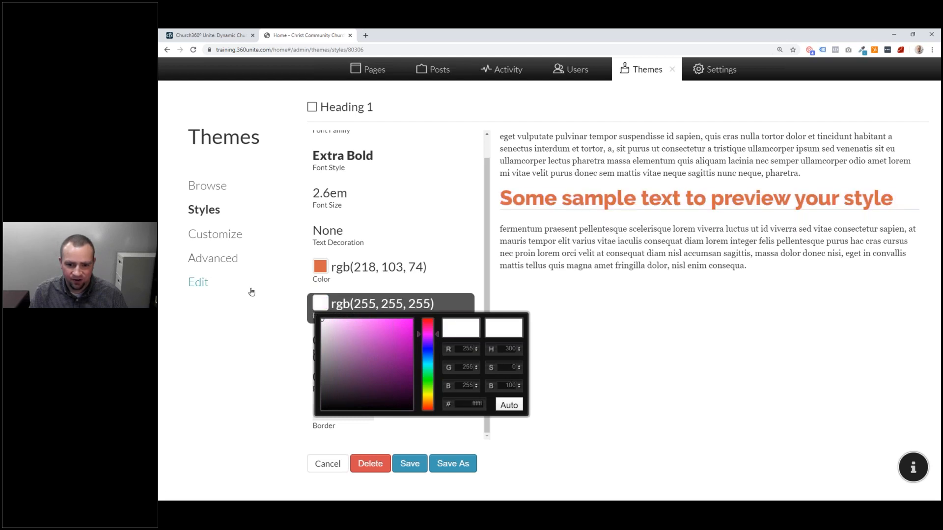
{"action": "left_click", "coordinate": [485, 293]}
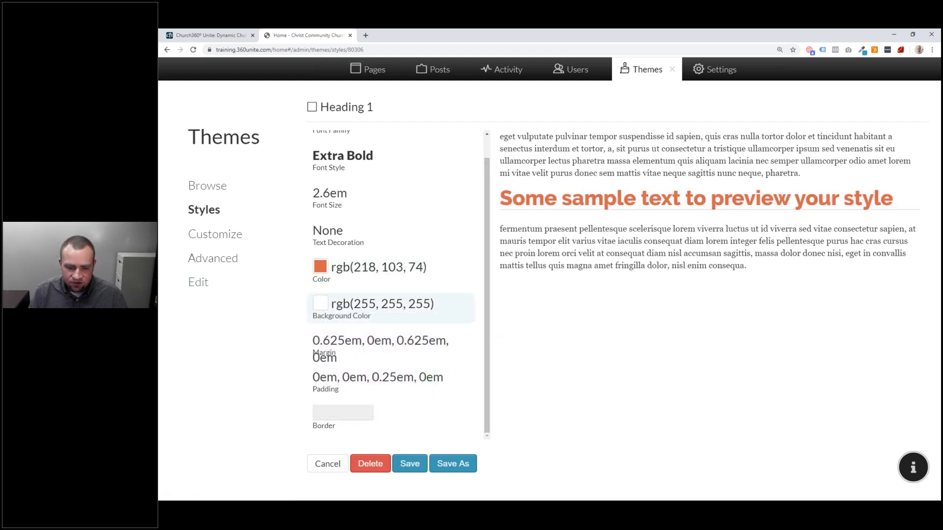
Try a left margin of 0.875 em on Heading 1 and return it to 0.
{"action": "left_click", "coordinate": [384, 347]}
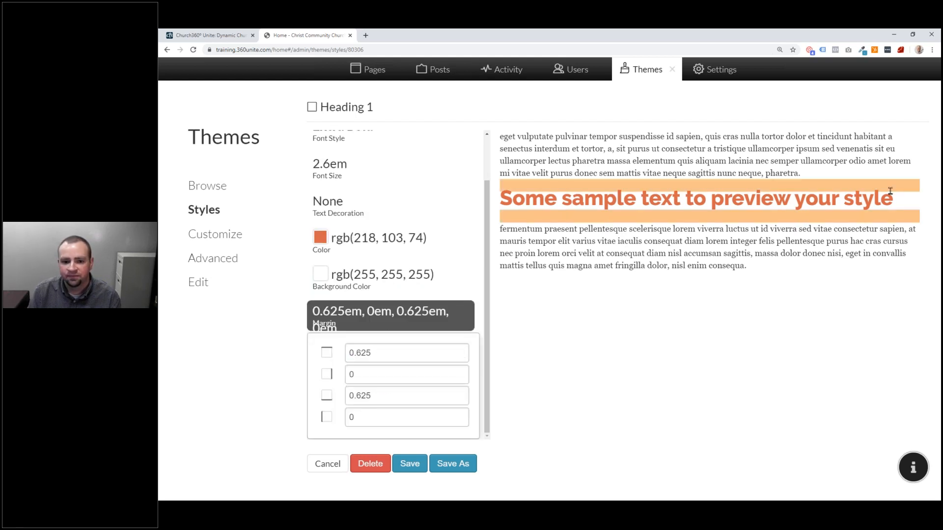
{"action": "left_click", "coordinate": [390, 374]}
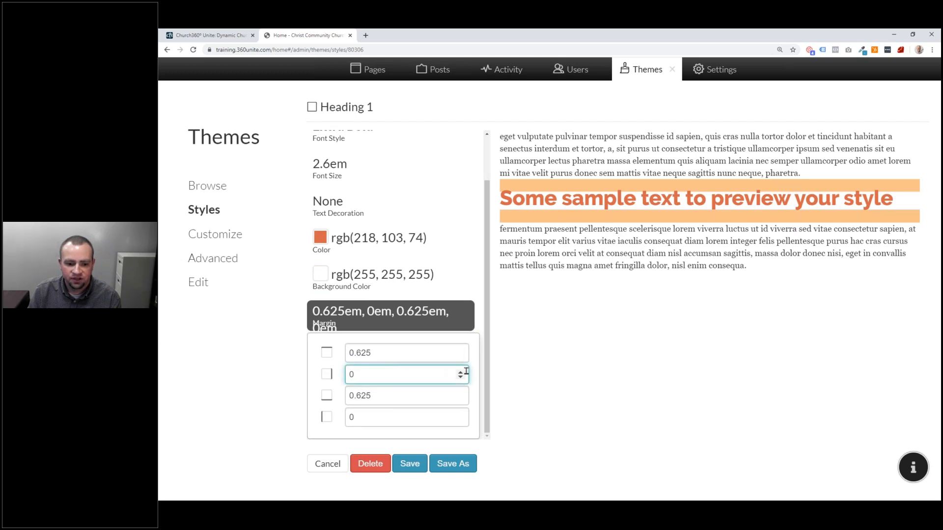
{"action": "left_click", "coordinate": [378, 419]}
{"action": "type", "text": ".875"}
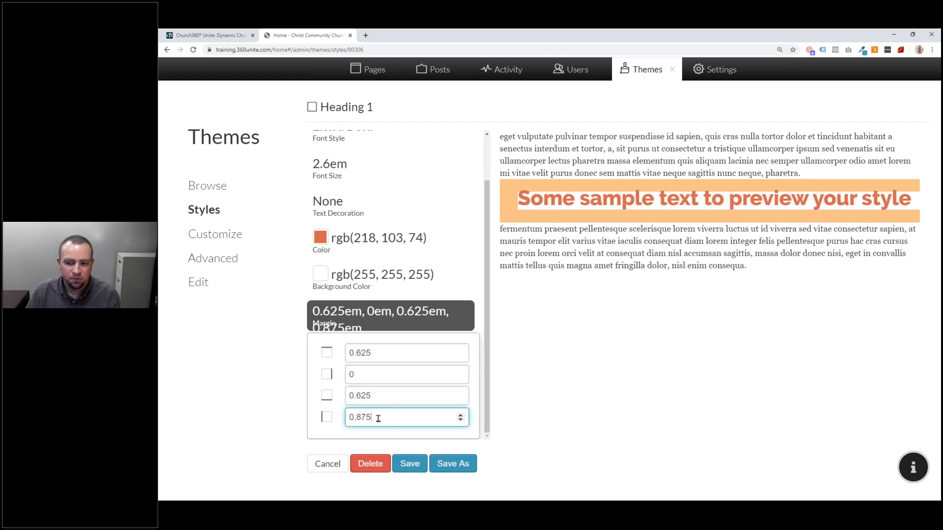
{"action": "key", "text": "Down"}
{"action": "key", "text": "Down"}
{"action": "key", "text": "Down"}
{"action": "key", "text": "Down"}
{"action": "key", "text": "Down"}
{"action": "key", "text": "Down"}
{"action": "key", "text": "Down"}
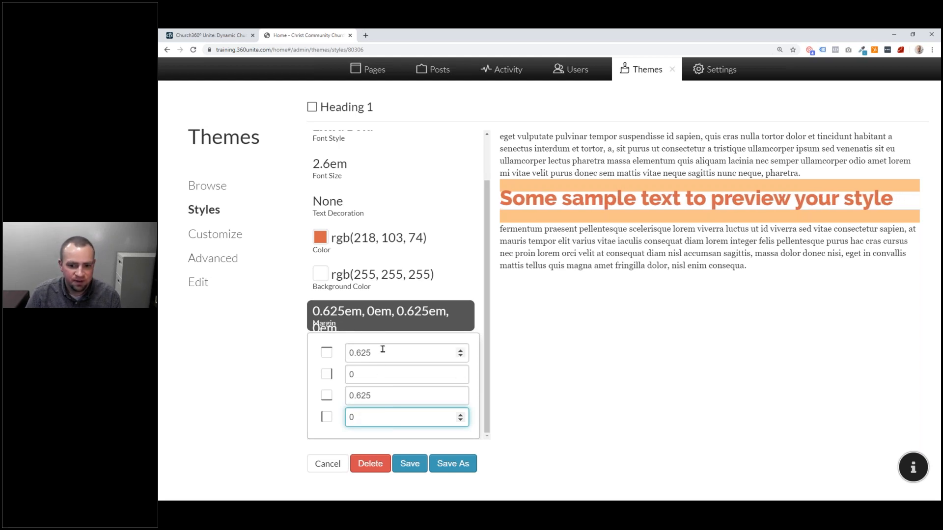
{"action": "left_click", "coordinate": [426, 309]}
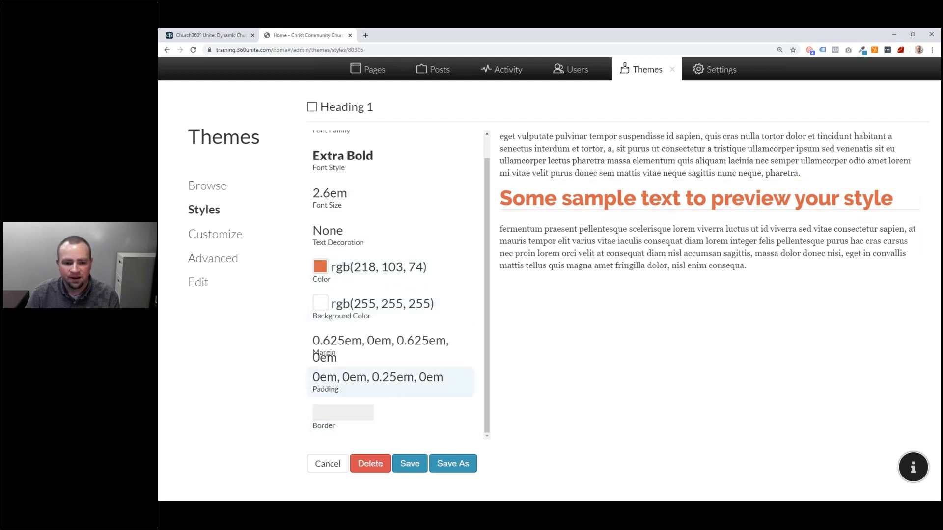
Set Heading 1's top padding to 0.25 em and its bottom padding to 0.5 em.
{"action": "left_click", "coordinate": [400, 380]}
{"action": "left_click", "coordinate": [398, 348]}
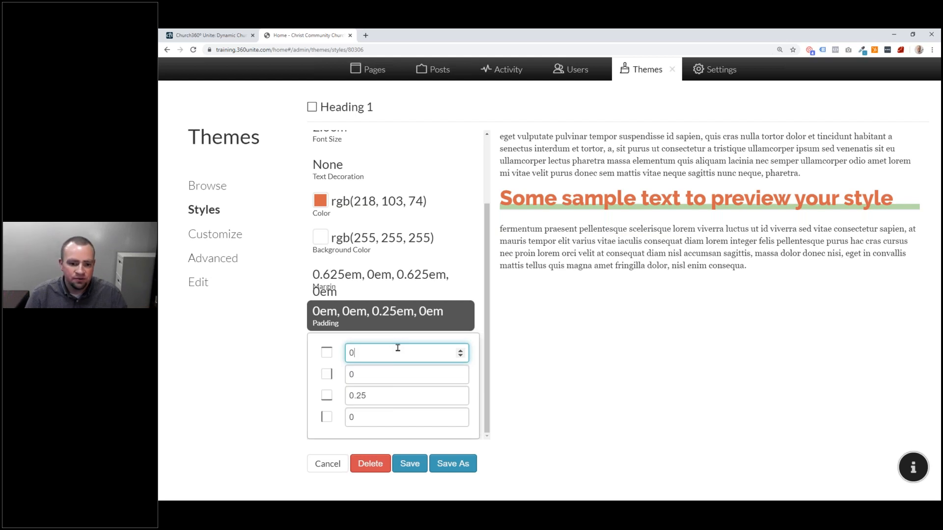
{"action": "type", "text": ".125"}
{"action": "key", "text": "Up"}
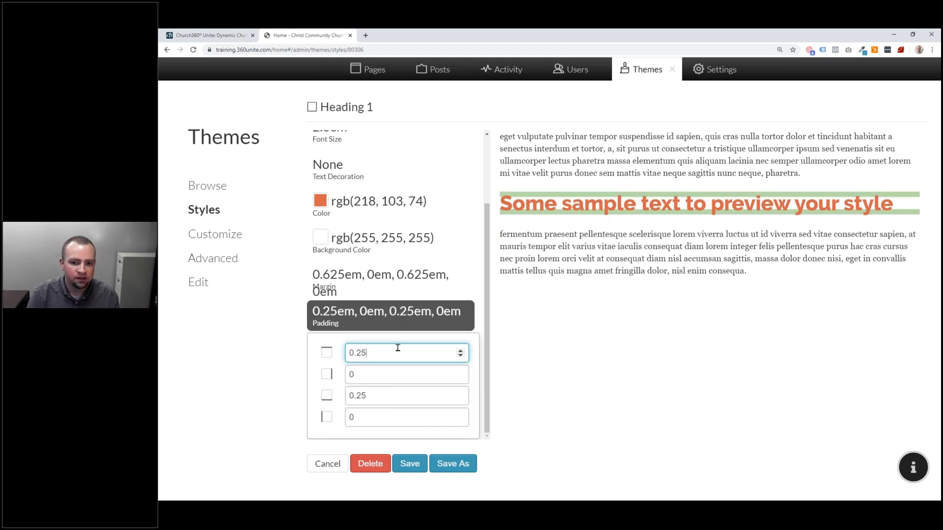
{"action": "left_click", "coordinate": [411, 396]}
{"action": "key", "text": "Up"}
{"action": "key", "text": "Up"}
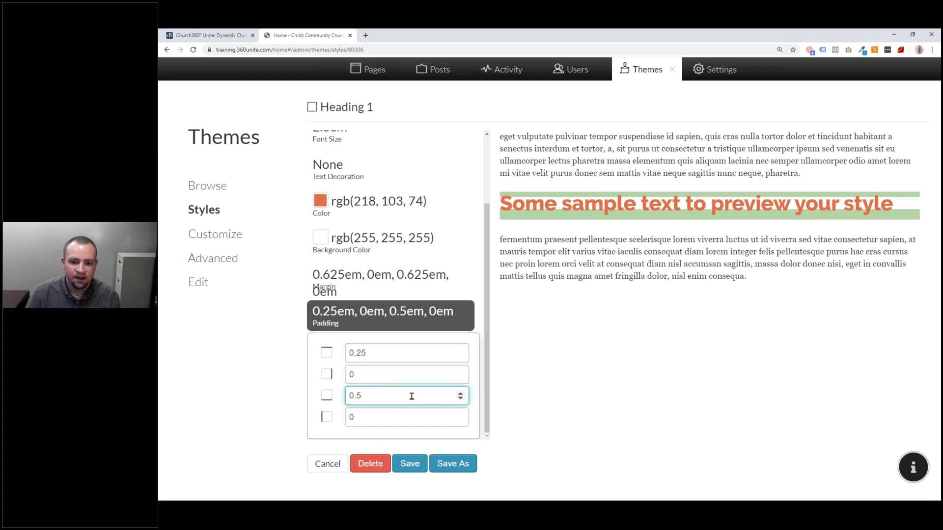
{"action": "left_click", "coordinate": [355, 319]}
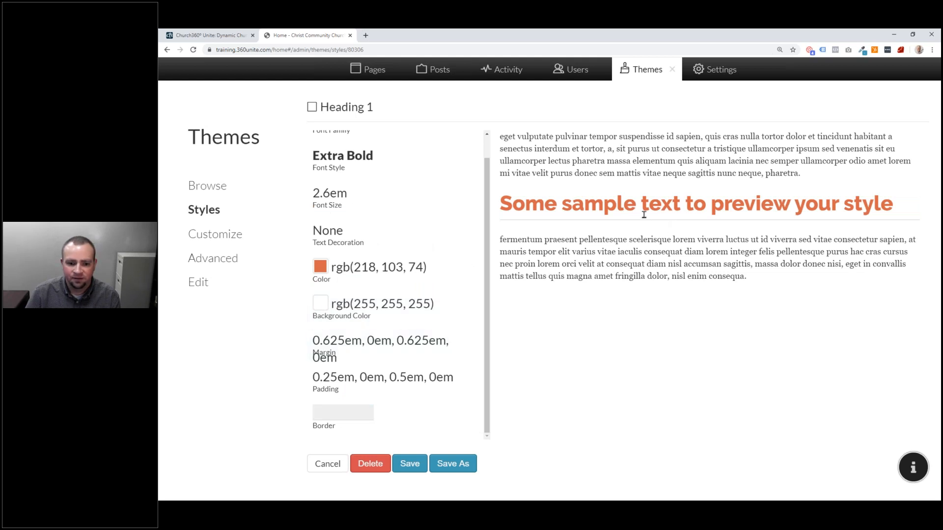
Set Heading 1's bottom margin to 0.5 em.
{"action": "left_click", "coordinate": [387, 338]}
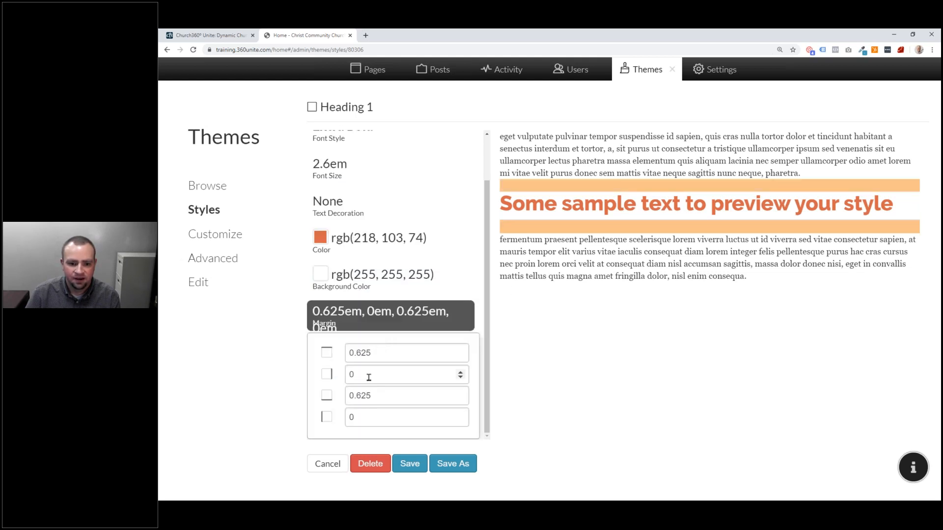
{"action": "double_click", "coordinate": [385, 394]}
{"action": "type", "text": "0.5"}
{"action": "key", "text": "BackSpace"}
{"action": "type", "text": "375"}
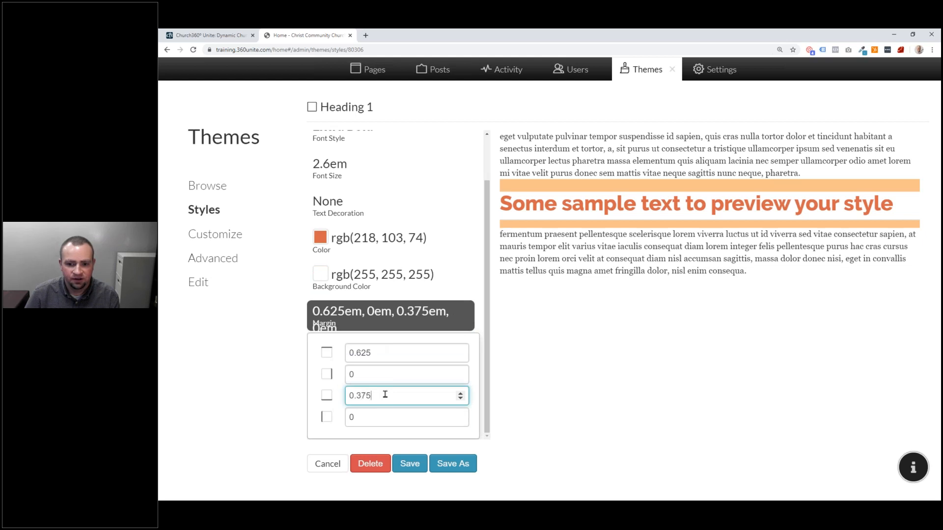
{"action": "key", "text": "BackSpace"}
{"action": "key", "text": "BackSpace"}
{"action": "key", "text": "BackSpace"}
{"action": "type", "text": "5"}
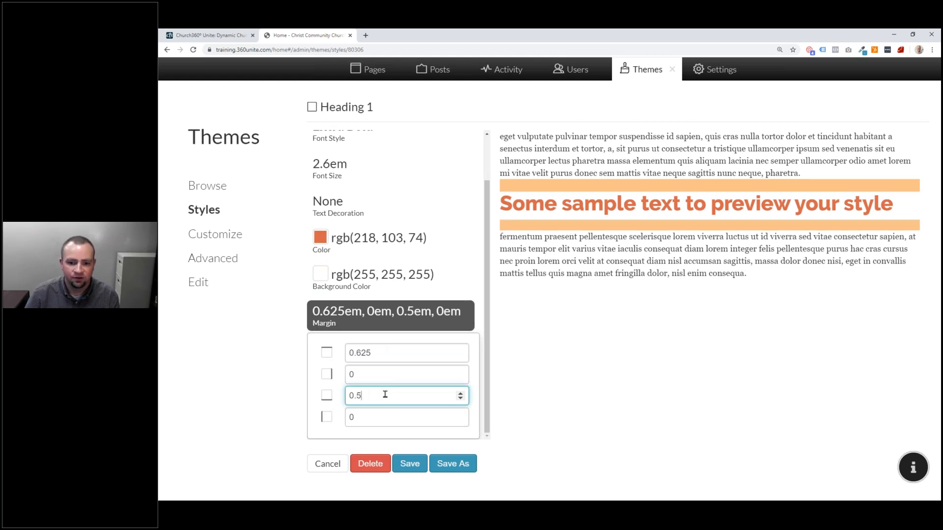
{"action": "left_click", "coordinate": [480, 292]}
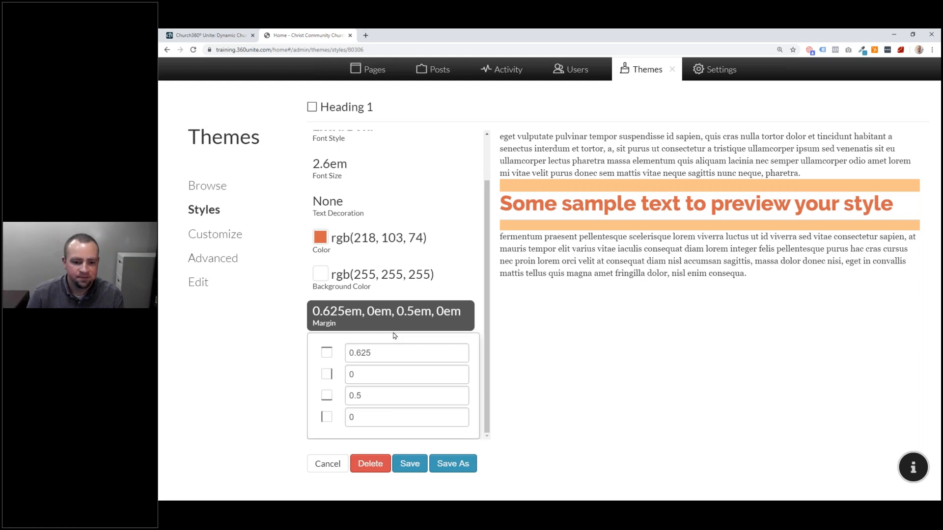
{"action": "left_click", "coordinate": [395, 318]}
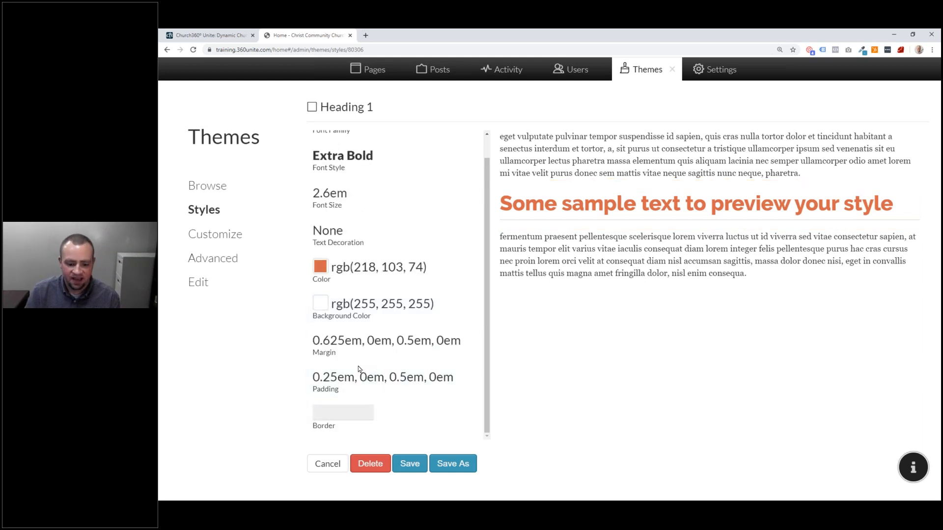
Try out the Dotted, Dashed and Double line styles on Heading 1's bottom border at width 1.
{"action": "left_click_drag", "start_coordinate": [483, 383], "coordinate": [486, 391]}
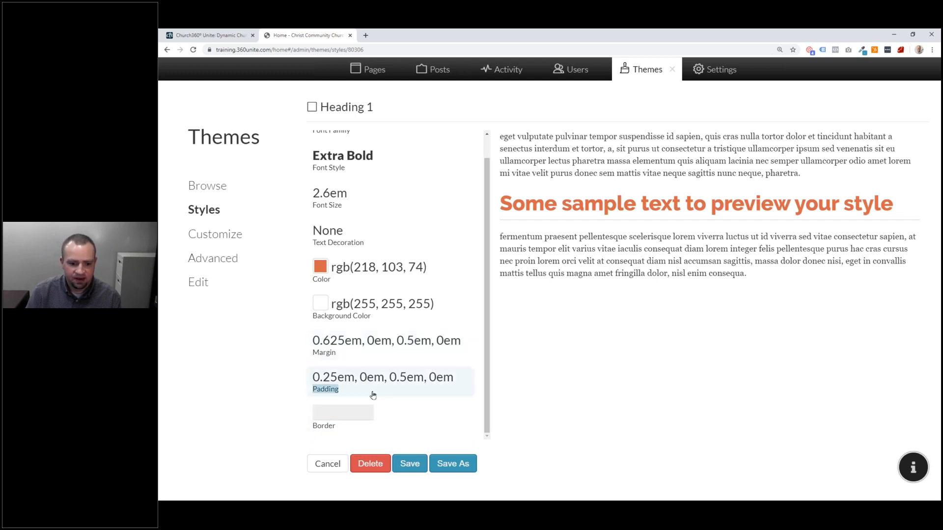
{"action": "left_click", "coordinate": [354, 415]}
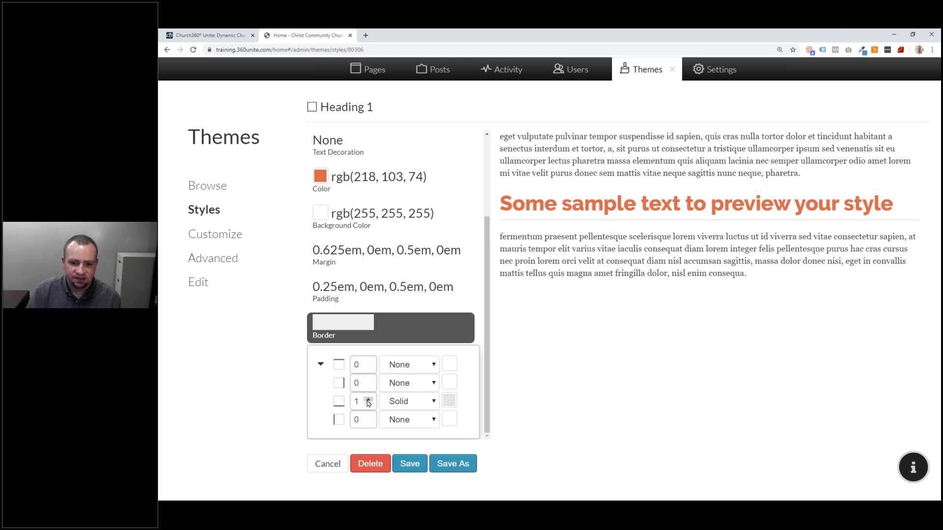
{"action": "left_click_drag", "start_coordinate": [368, 400], "coordinate": [351, 403]}
{"action": "type", "text": "1"}
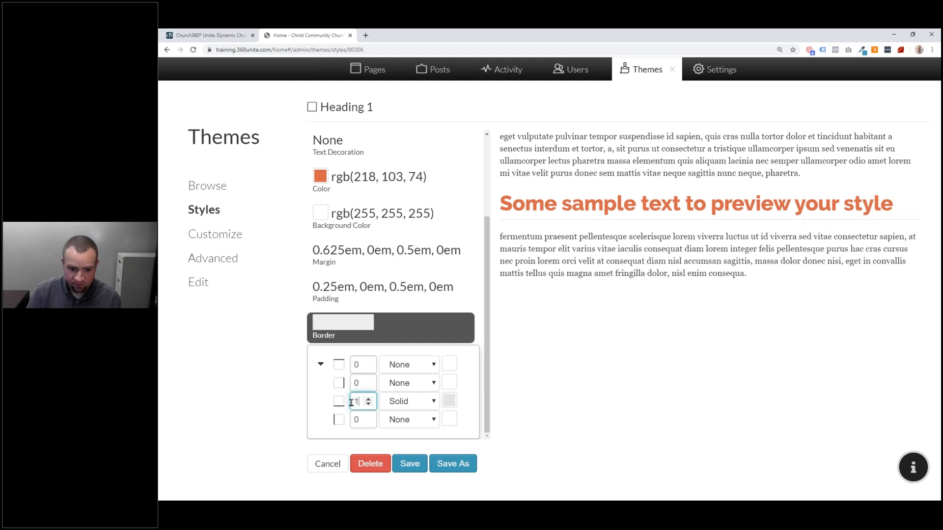
{"action": "left_click", "coordinate": [421, 401]}
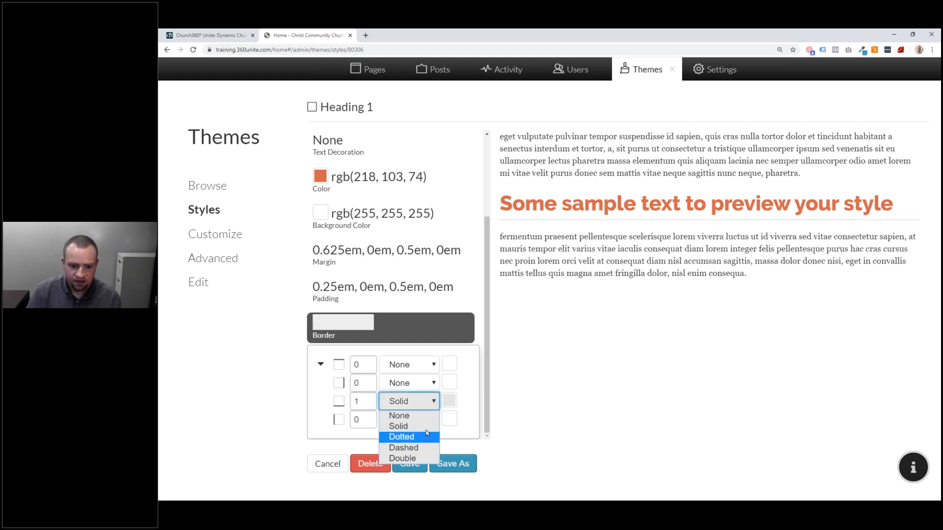
{"action": "left_click", "coordinate": [425, 436]}
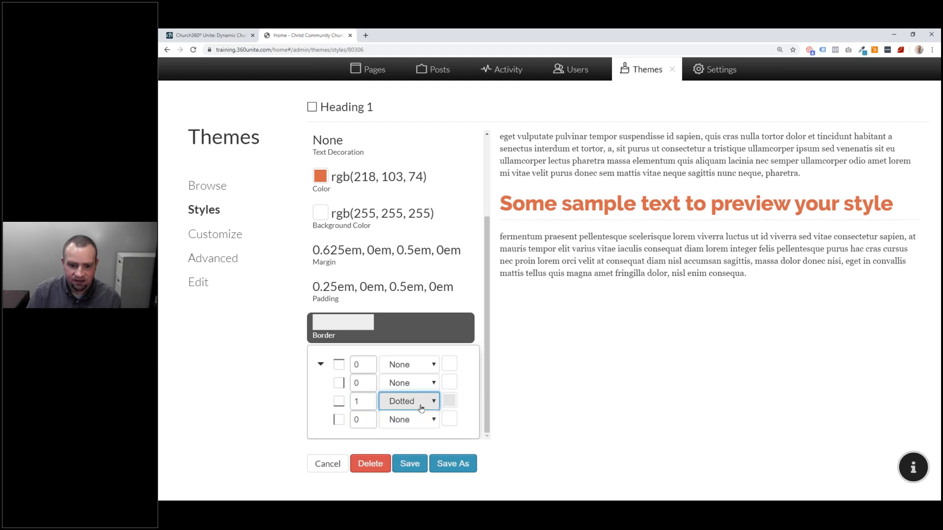
{"action": "left_click", "coordinate": [421, 407]}
{"action": "left_click", "coordinate": [404, 447]}
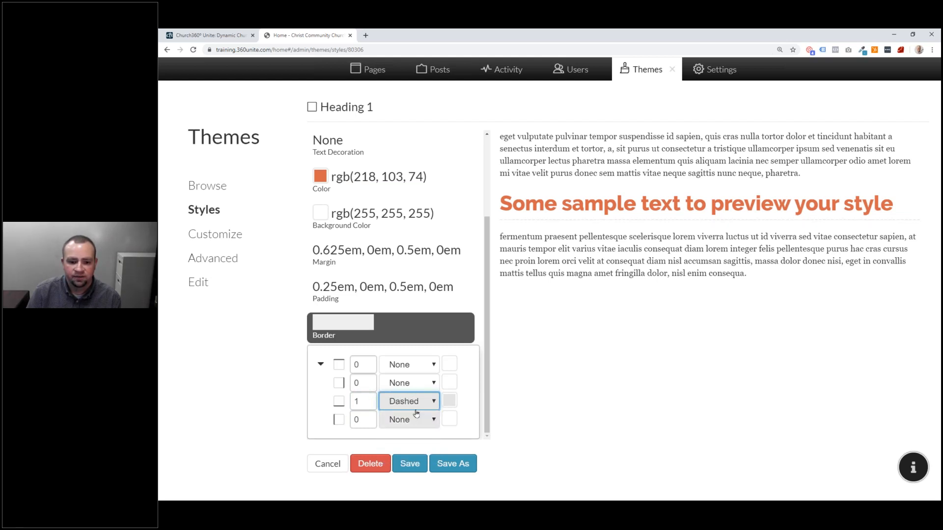
{"action": "left_click", "coordinate": [427, 401]}
{"action": "left_click", "coordinate": [407, 458]}
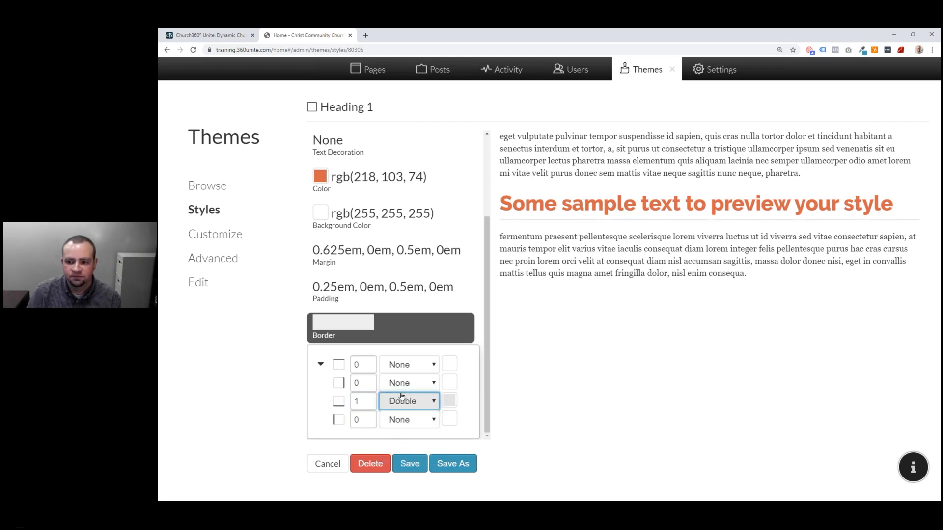
Try a width of 10 on Heading 1's double bottom border, and restore it to width 1 and Solid.
{"action": "left_click_drag", "start_coordinate": [368, 402], "coordinate": [368, 403]}
{"action": "double_click", "coordinate": [358, 401]}
{"action": "type", "text": "10"}
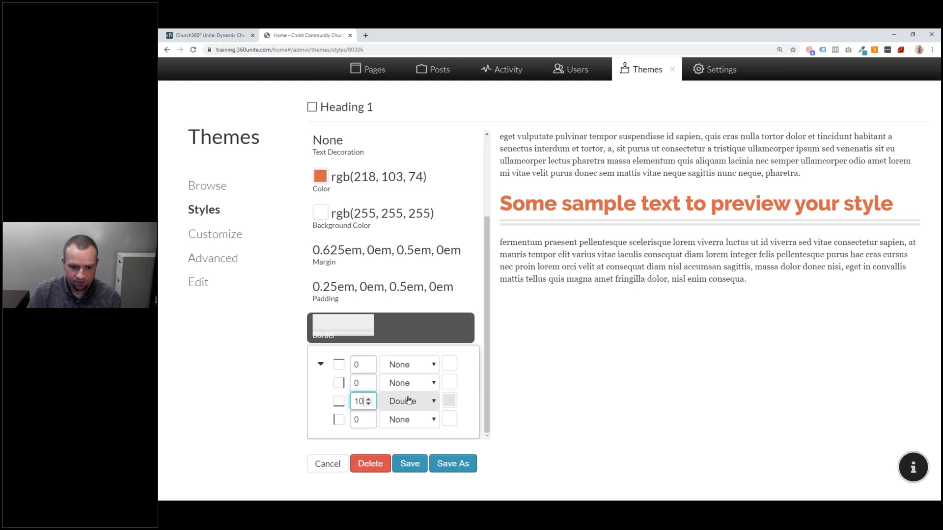
{"action": "key", "text": "BackSpace"}
{"action": "key", "text": "BackSpace"}
{"action": "type", "text": "1"}
{"action": "left_click", "coordinate": [412, 401]}
{"action": "left_click", "coordinate": [400, 426]}
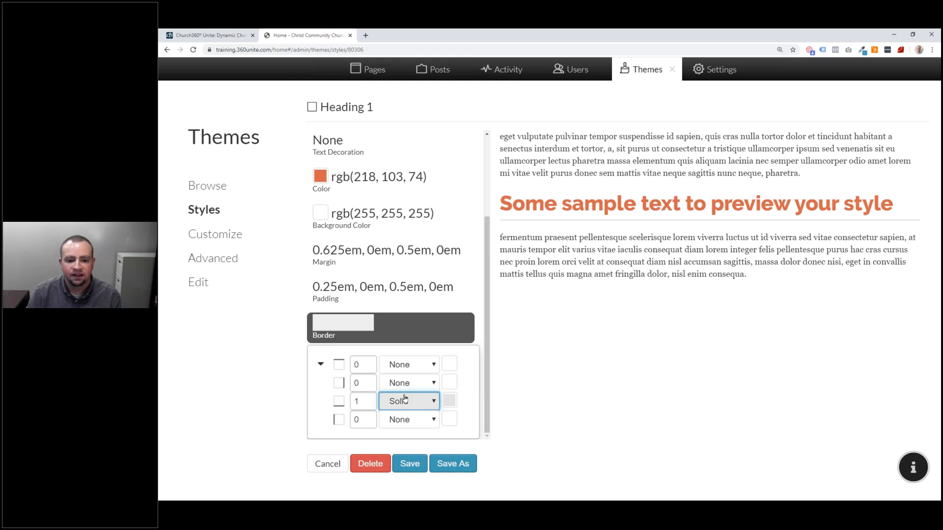
Set Heading 1's bottom border style to Dotted and save the style.
{"action": "left_click", "coordinate": [411, 401]}
{"action": "left_click", "coordinate": [413, 437]}
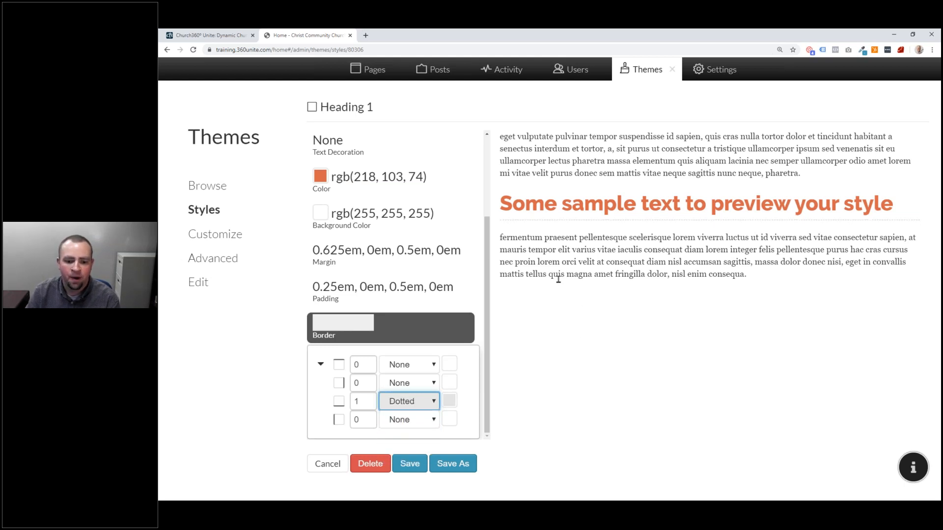
{"action": "left_click", "coordinate": [568, 231]}
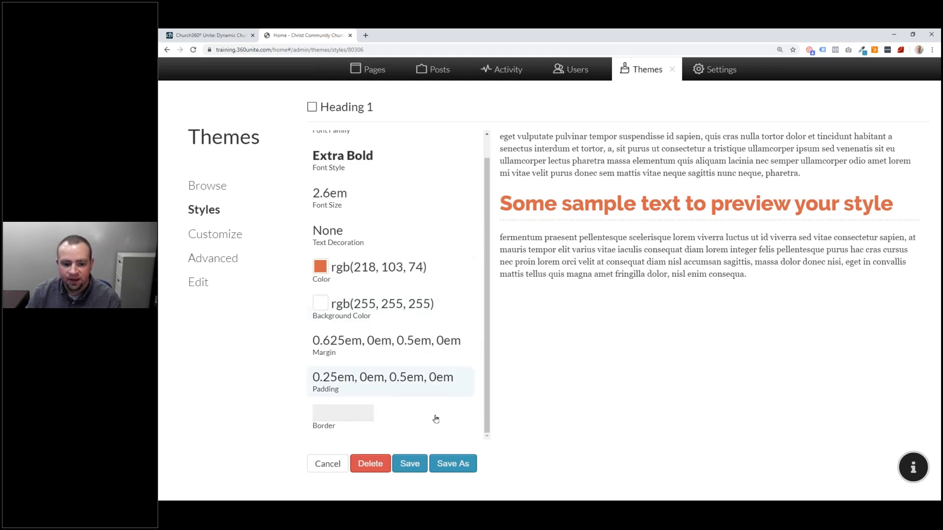
{"action": "left_click", "coordinate": [414, 465]}
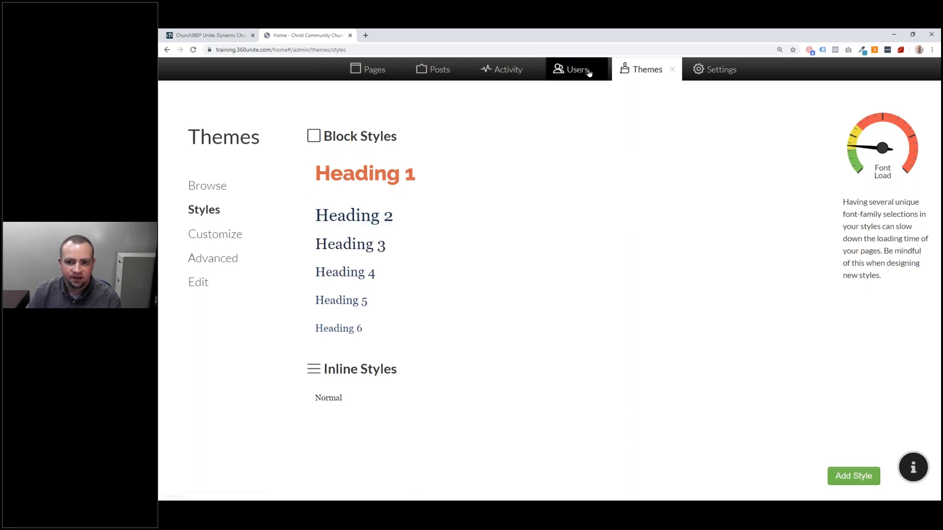
Close the theme settings and examine how the site title and Heading 1 look on the home page.
{"action": "left_click", "coordinate": [672, 72]}
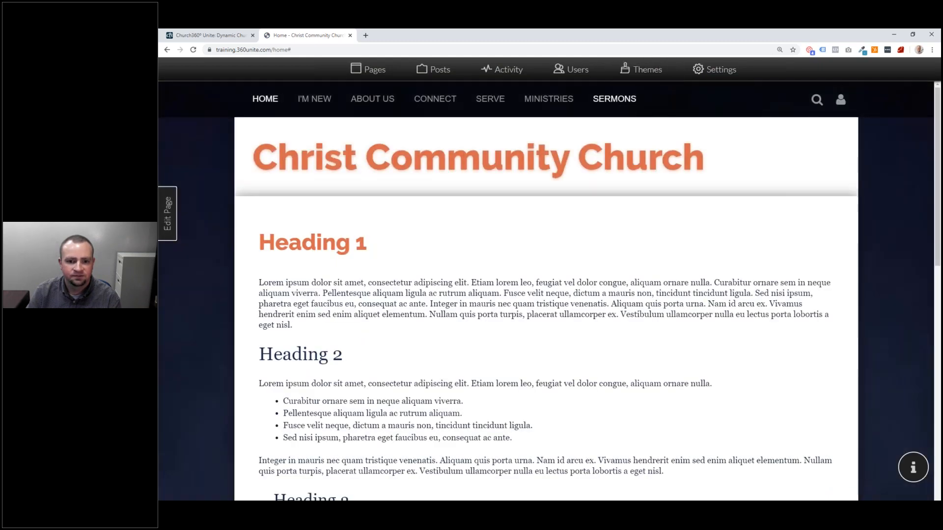
{"action": "left_click_drag", "start_coordinate": [297, 156], "coordinate": [506, 167]}
{"action": "left_click", "coordinate": [550, 232]}
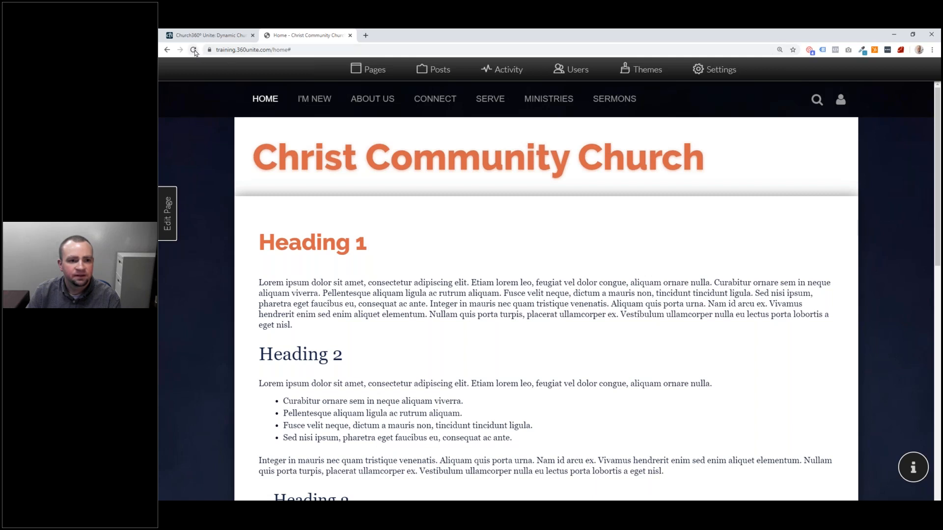
{"action": "left_click_drag", "start_coordinate": [723, 158], "coordinate": [251, 158]}
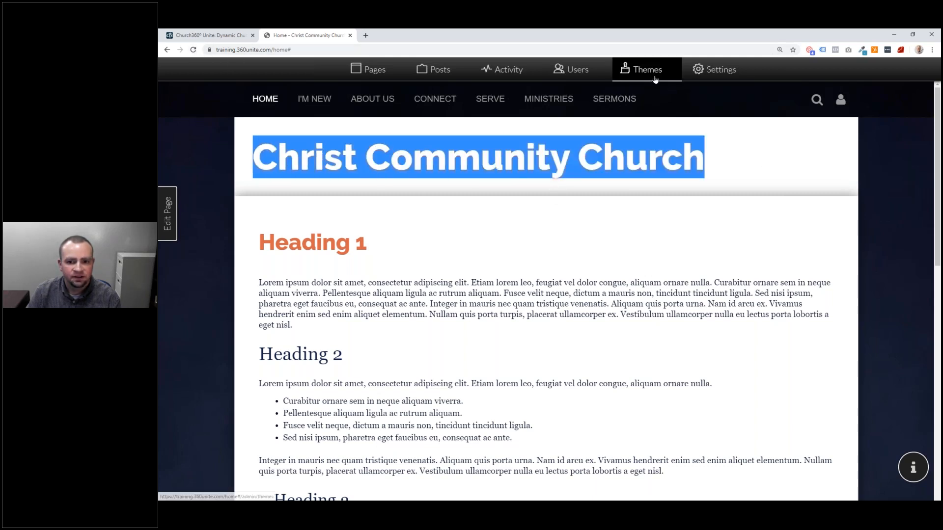
{"action": "left_click", "coordinate": [394, 248]}
{"action": "scroll", "coordinate": [422, 177], "scroll_direction": "down", "scroll_amount": 3}
{"action": "scroll", "coordinate": [422, 174], "scroll_direction": "up", "scroll_amount": 3}
Open the theme's Heading 1 style for editing and apply the automatic background color.
{"action": "left_click", "coordinate": [643, 70]}
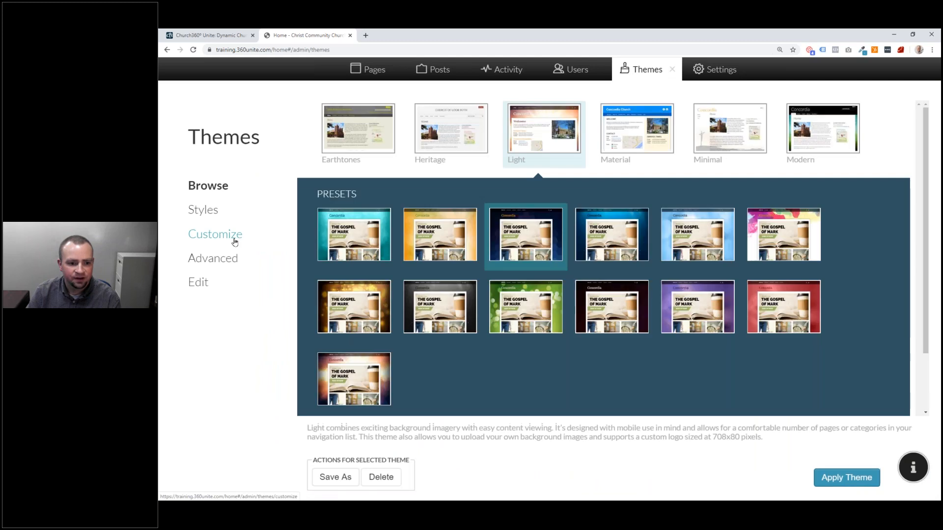
{"action": "left_click", "coordinate": [232, 239]}
{"action": "left_click", "coordinate": [224, 211]}
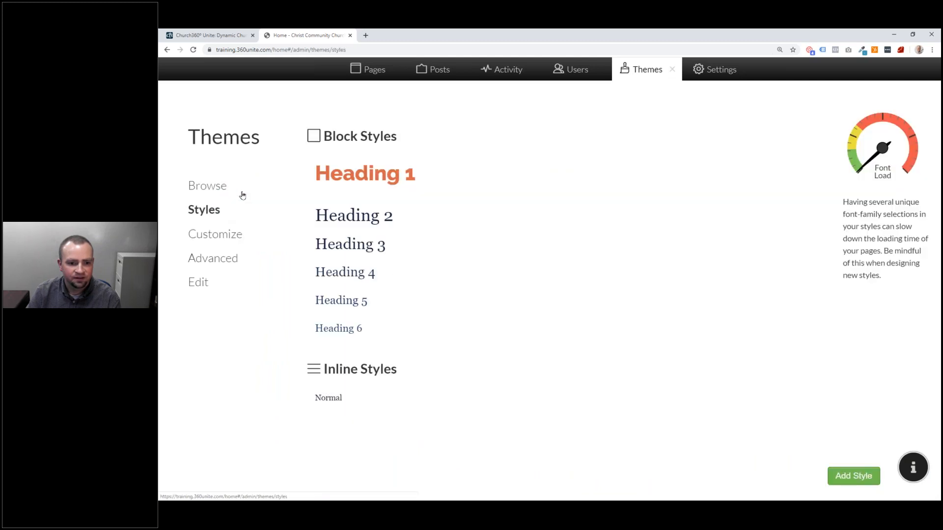
{"action": "left_click", "coordinate": [371, 178]}
{"action": "left_click", "coordinate": [322, 332]}
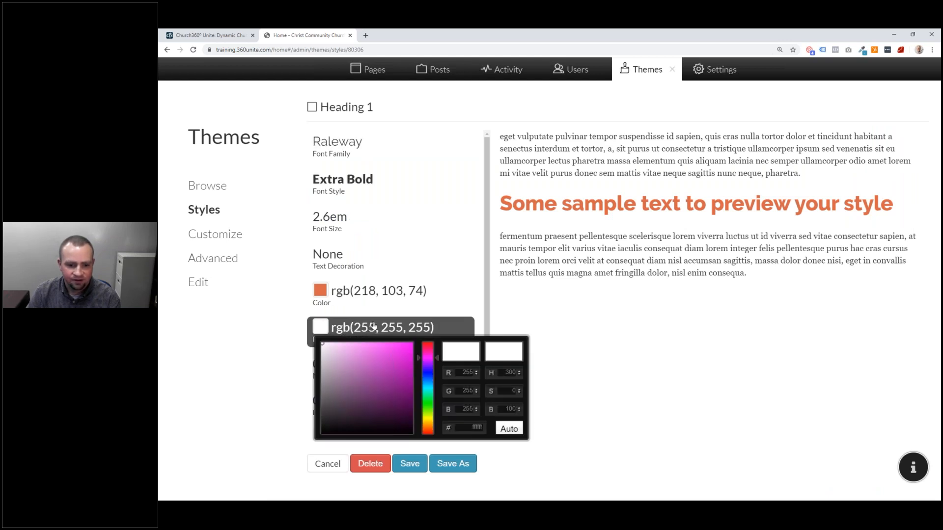
{"action": "left_click", "coordinate": [510, 429]}
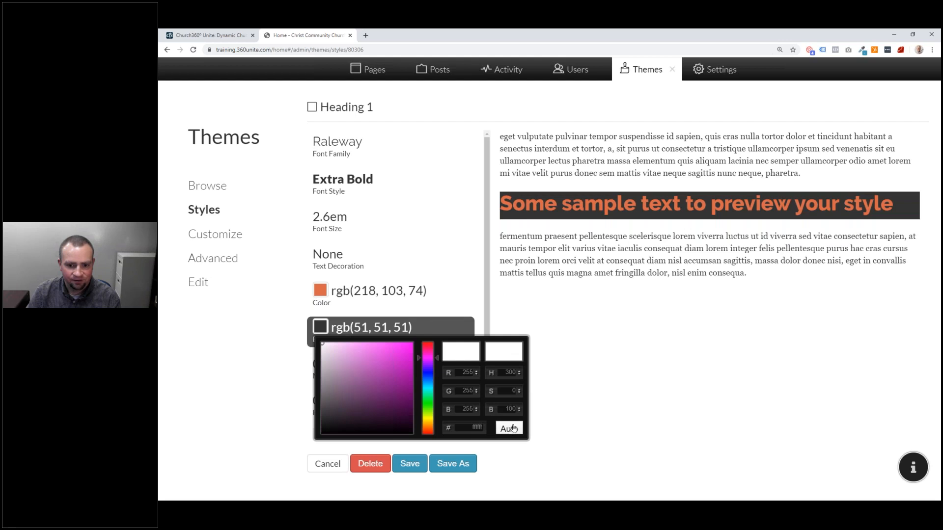
Try to remove Heading 1's background color by clearing its hex value.
{"action": "double_click", "coordinate": [467, 428]}
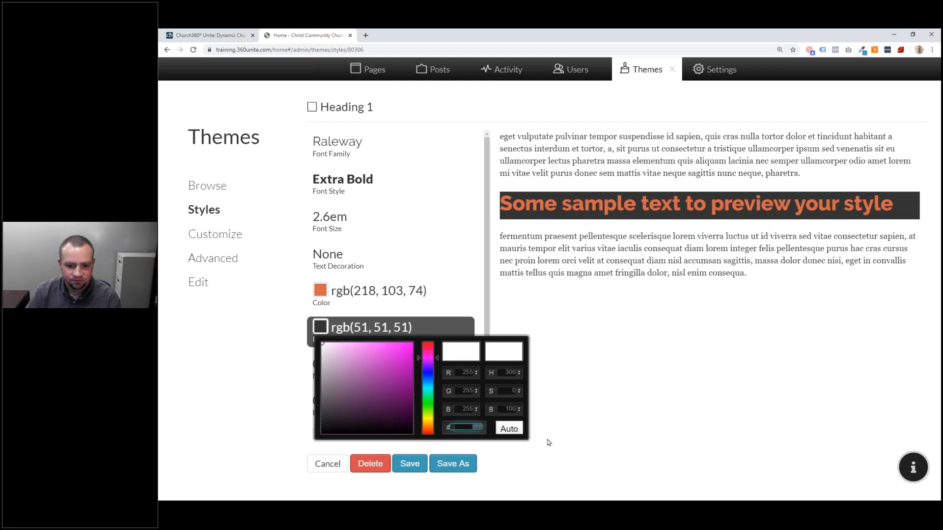
{"action": "key", "text": "BackSpace"}
{"action": "left_click", "coordinate": [659, 404]}
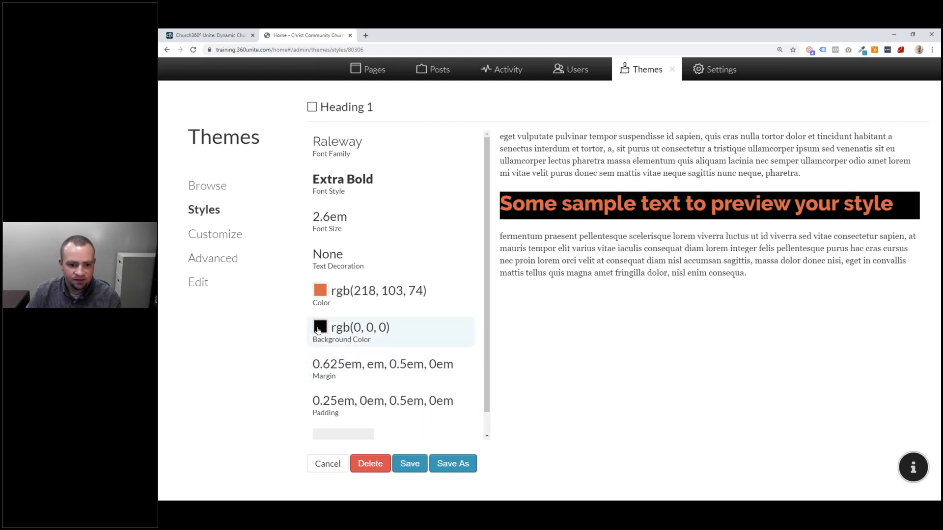
{"action": "left_click", "coordinate": [322, 329]}
{"action": "left_click_drag", "start_coordinate": [322, 345], "coordinate": [311, 328]}
{"action": "double_click", "coordinate": [477, 425]}
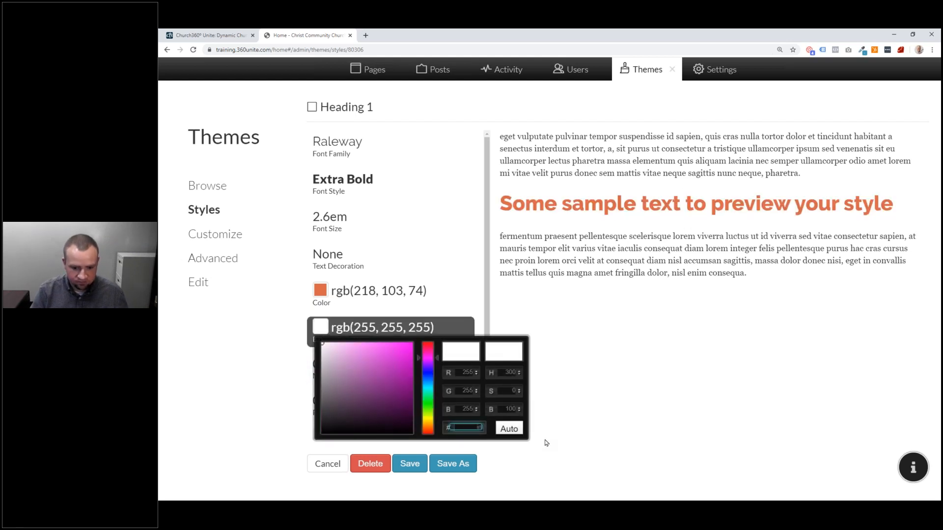
{"action": "key", "text": "BackSpace"}
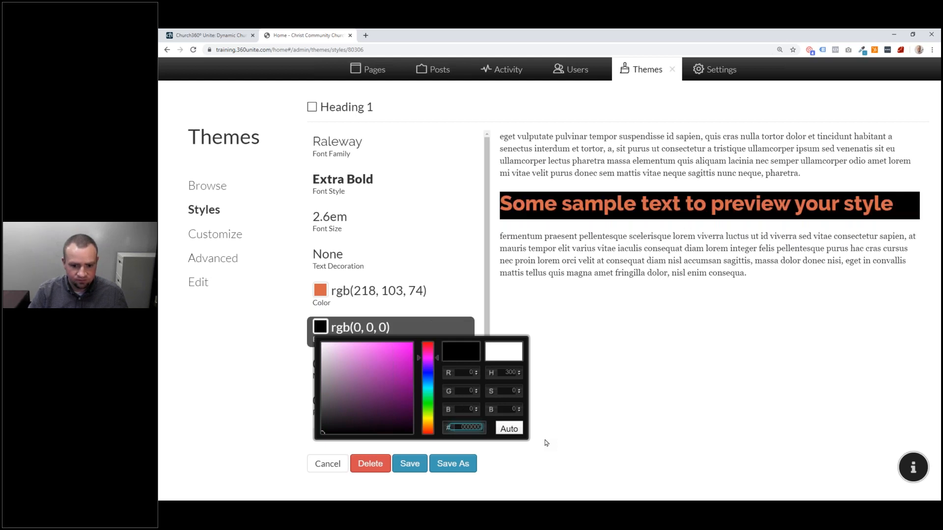
{"action": "left_click", "coordinate": [501, 352]}
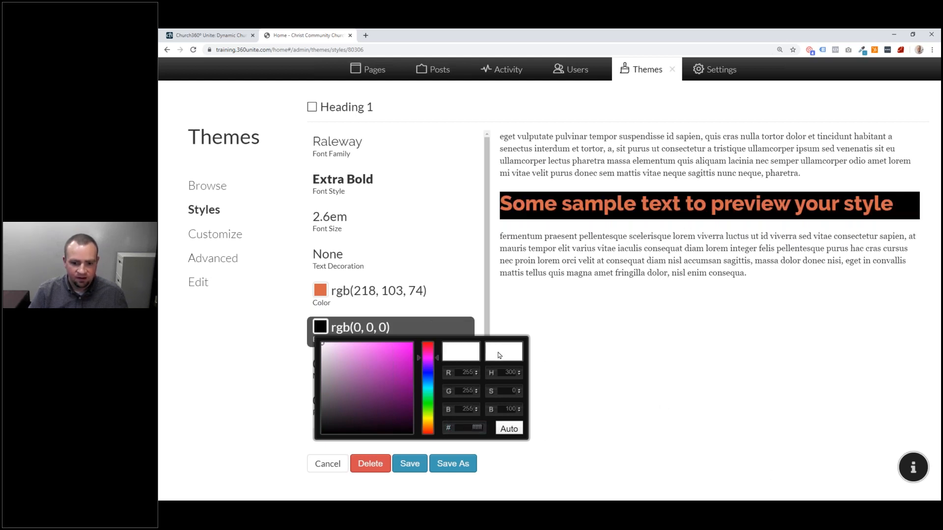
{"action": "left_click", "coordinate": [628, 373]}
Set Heading 1's background color to white, rgb(255, 255, 255), and save the style.
{"action": "left_click", "coordinate": [307, 333]}
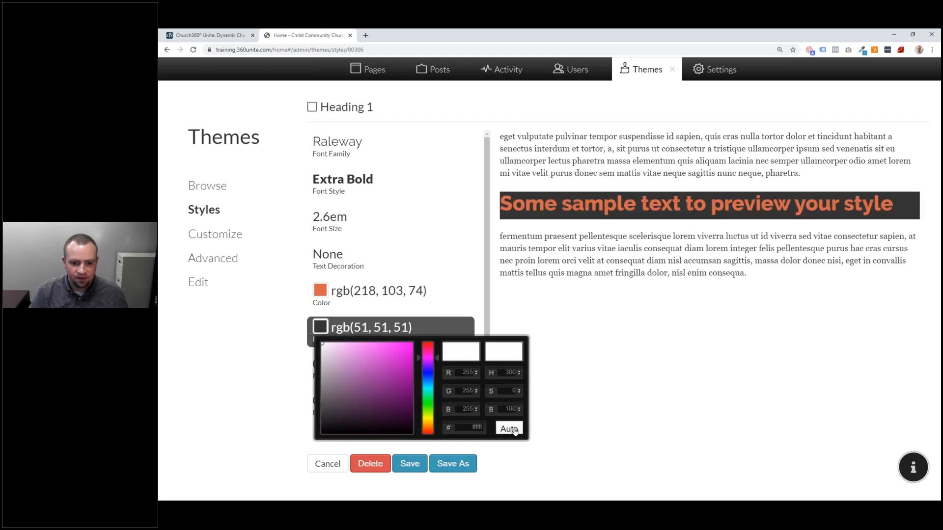
{"action": "left_click", "coordinate": [323, 343]}
{"action": "left_click", "coordinate": [647, 369]}
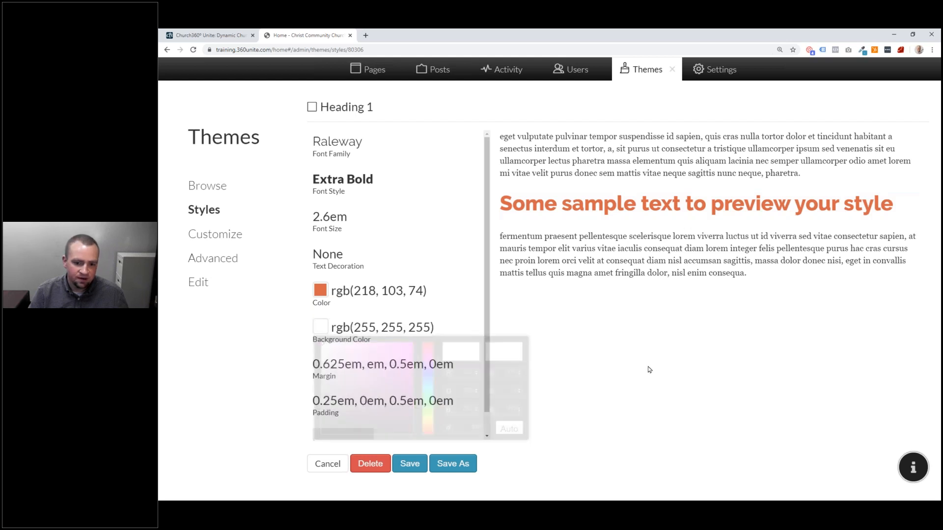
{"action": "left_click", "coordinate": [408, 461]}
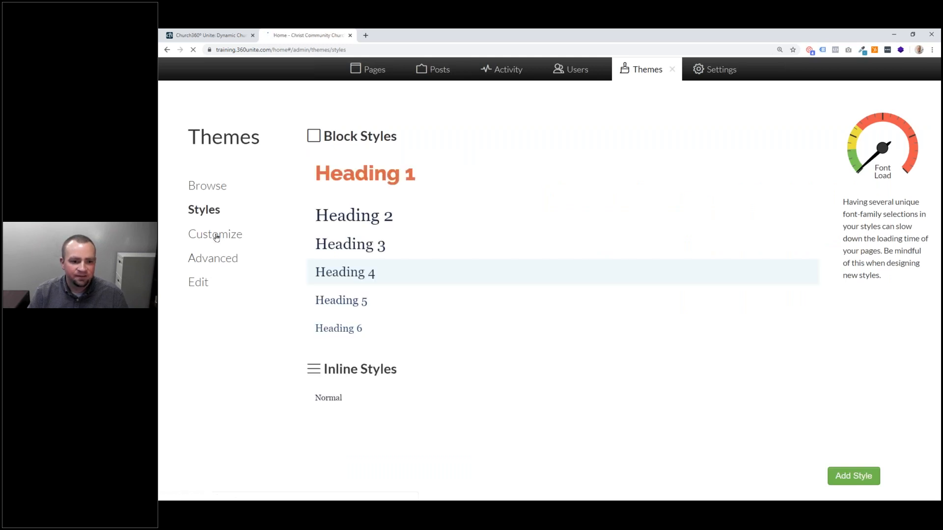
Close the theme settings and examine the site title, Heading 1 and body text on the home page.
{"action": "left_click", "coordinate": [659, 75]}
{"action": "left_click_drag", "start_coordinate": [726, 163], "coordinate": [750, 163]}
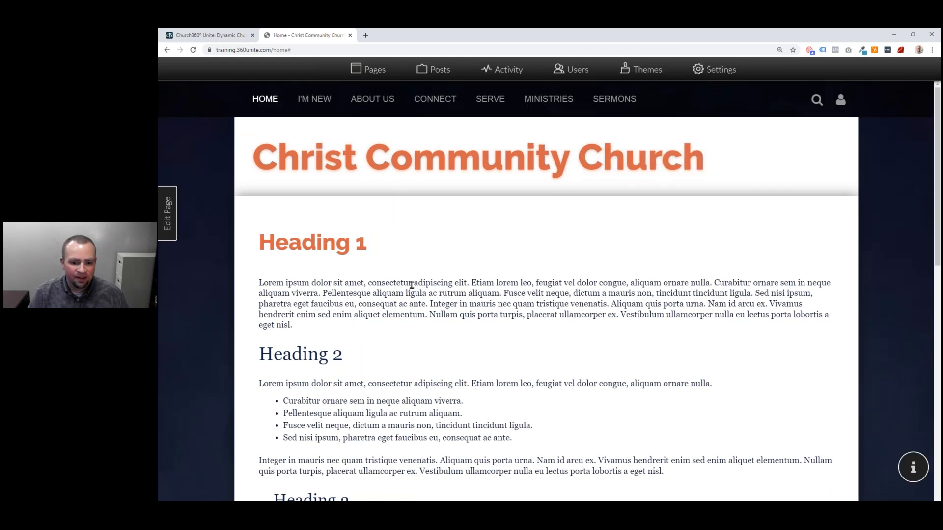
{"action": "scroll", "coordinate": [388, 260], "scroll_direction": "down", "scroll_amount": 3}
{"action": "scroll", "coordinate": [352, 226], "scroll_direction": "up", "scroll_amount": 3}
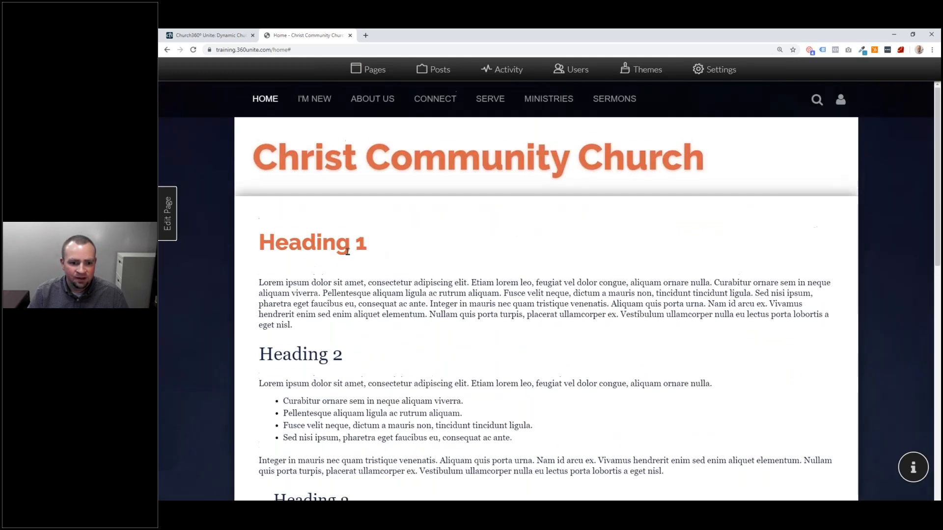
{"action": "left_click_drag", "start_coordinate": [270, 242], "coordinate": [373, 248]}
{"action": "left_click", "coordinate": [293, 295]}
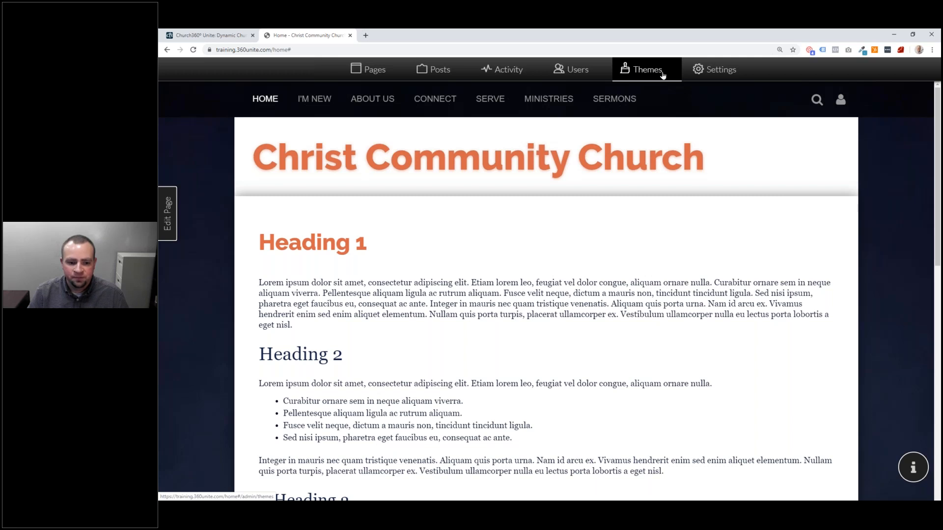
{"action": "left_click_drag", "start_coordinate": [259, 282], "coordinate": [351, 325]}
{"action": "left_click", "coordinate": [356, 343]}
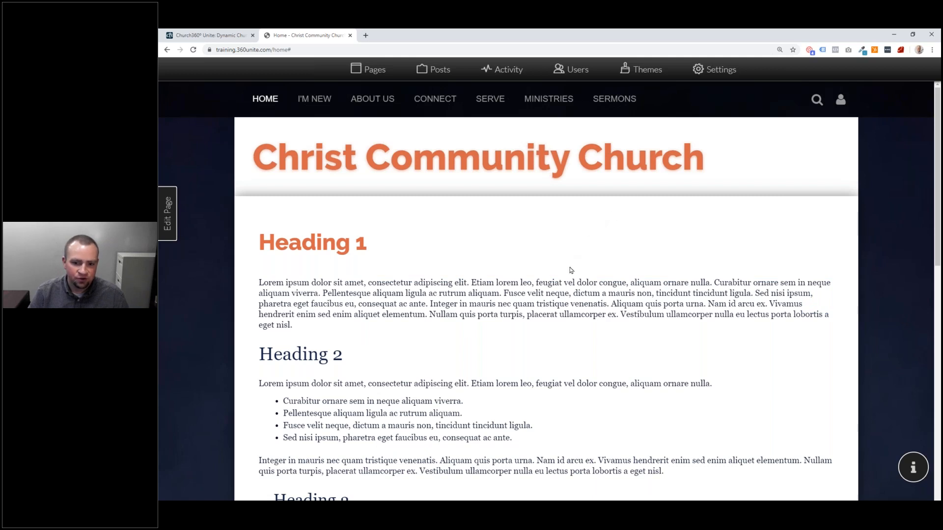
Open the theme's Normal inline style and set its font family to Open Sans.
{"action": "left_click", "coordinate": [646, 72]}
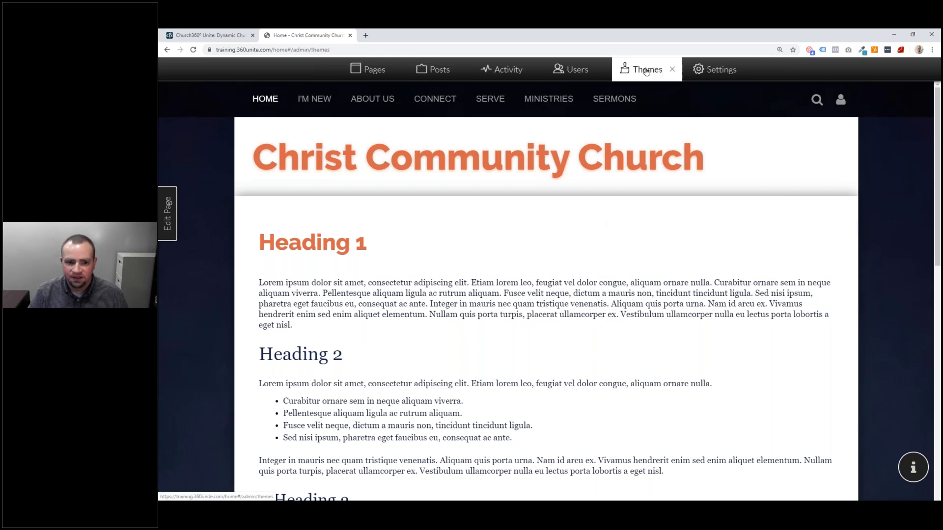
{"action": "left_click", "coordinate": [245, 236]}
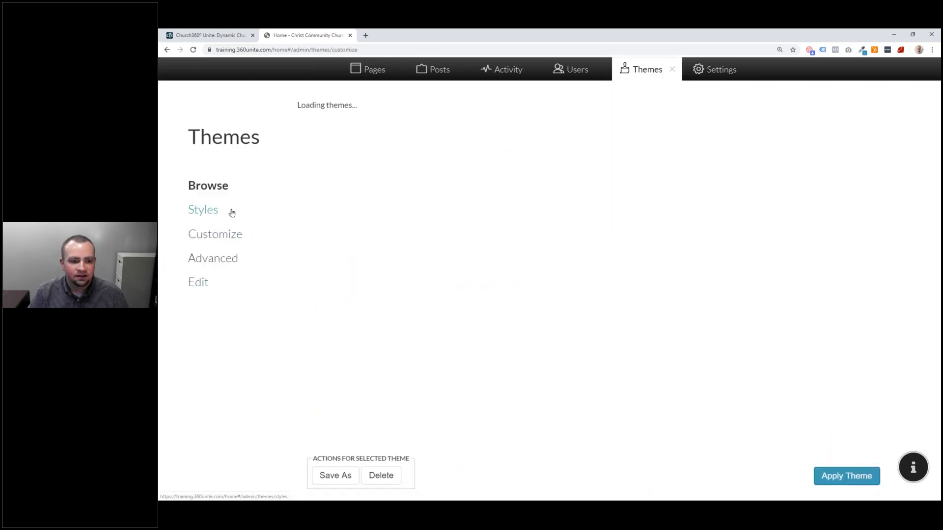
{"action": "left_click", "coordinate": [232, 212]}
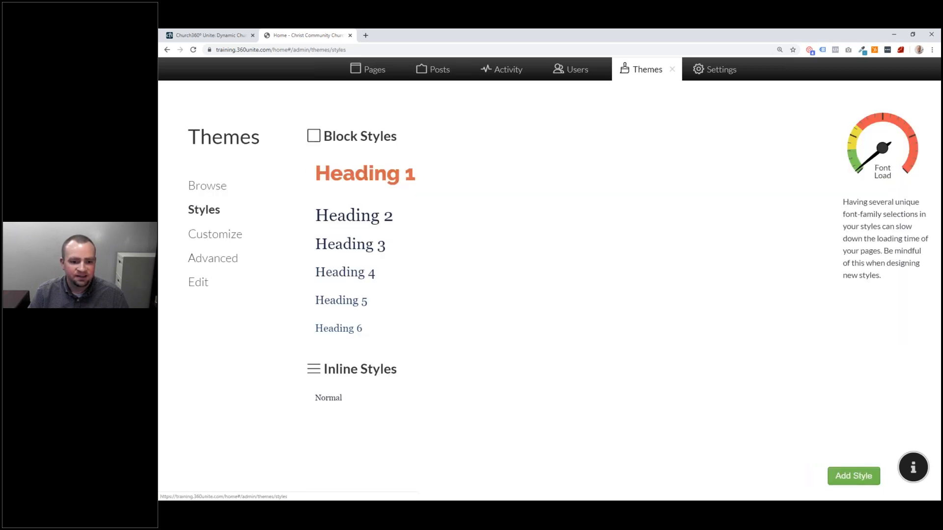
{"action": "left_click", "coordinate": [344, 397]}
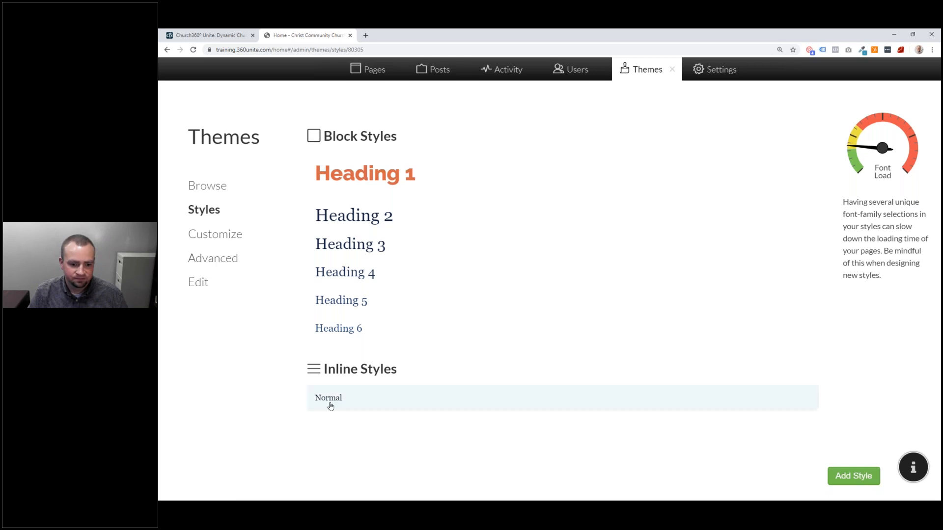
{"action": "left_click", "coordinate": [368, 148]}
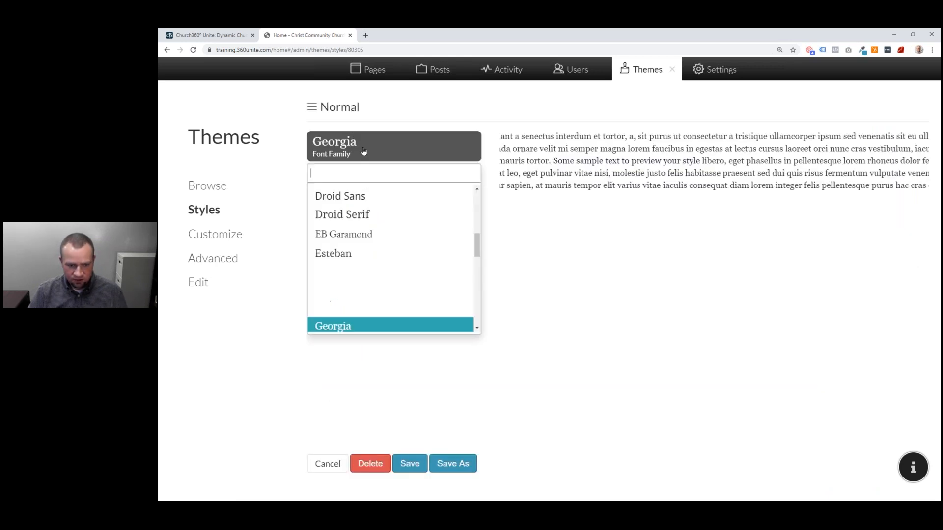
{"action": "type", "text": "Opan"}
{"action": "key", "text": "BackSpace"}
{"action": "key", "text": "BackSpace"}
{"action": "type", "text": "e"}
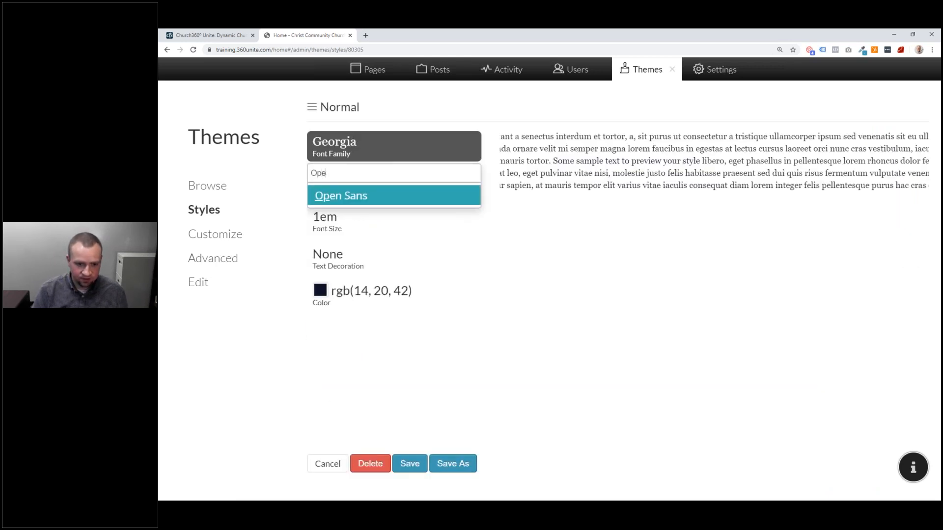
{"action": "left_click", "coordinate": [347, 196]}
Set the Normal style's font style to Semi Bold and font size to 1.15em, and save it.
{"action": "left_click", "coordinate": [371, 190]}
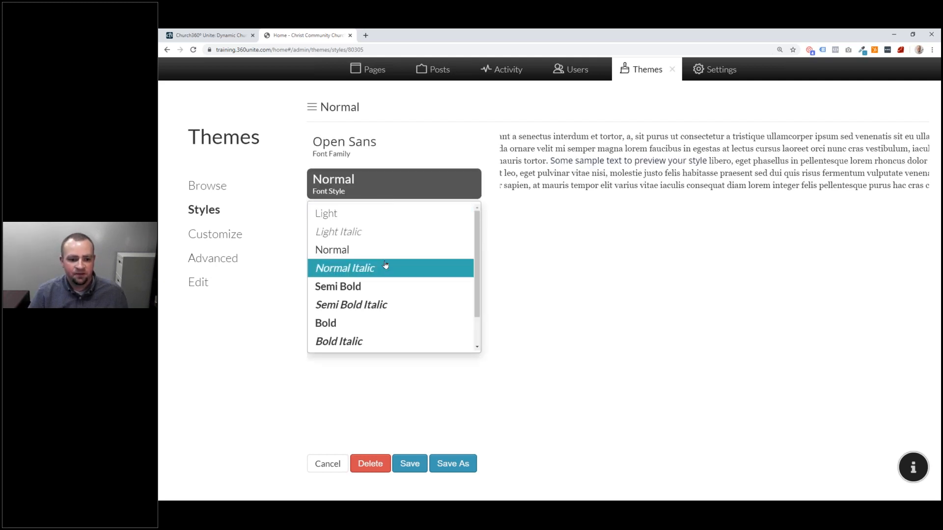
{"action": "scroll", "coordinate": [385, 265], "scroll_direction": "down", "scroll_amount": 1}
{"action": "left_click", "coordinate": [385, 249]}
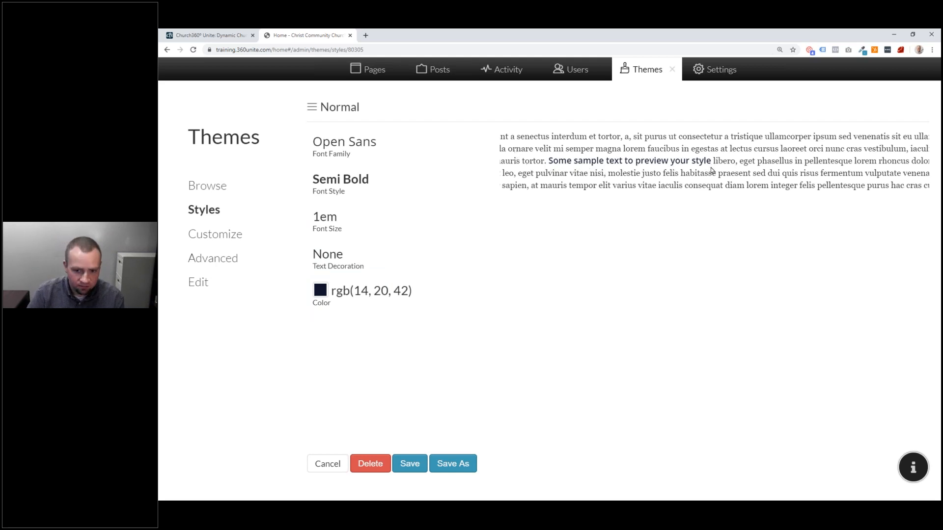
{"action": "left_click", "coordinate": [379, 226]}
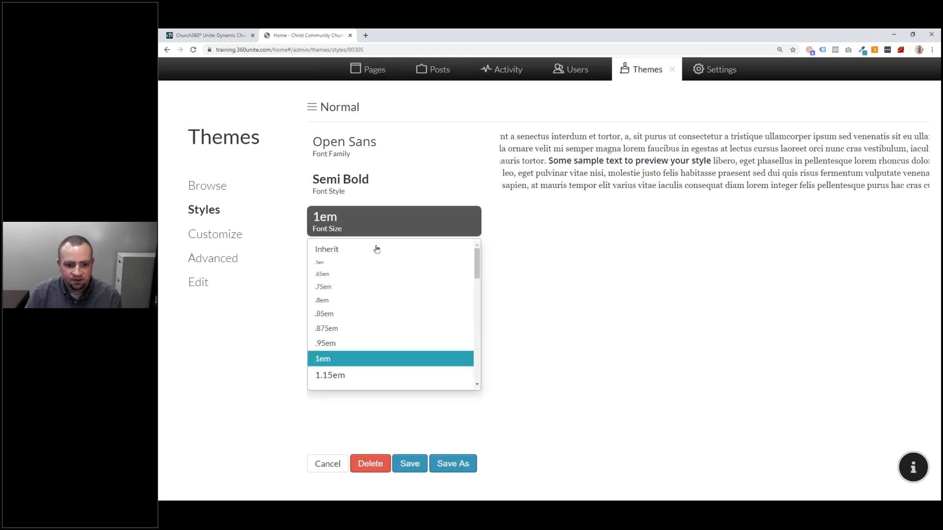
{"action": "left_click", "coordinate": [377, 375]}
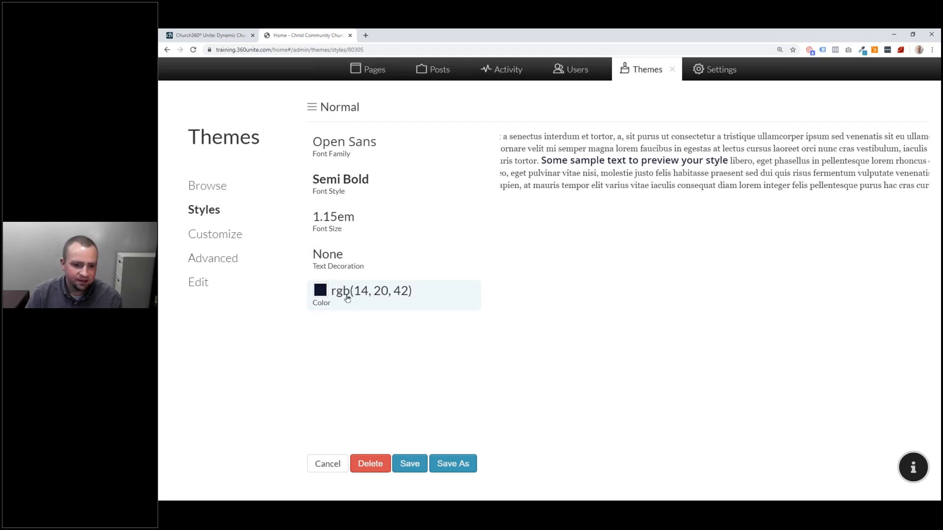
{"action": "left_click", "coordinate": [415, 465]}
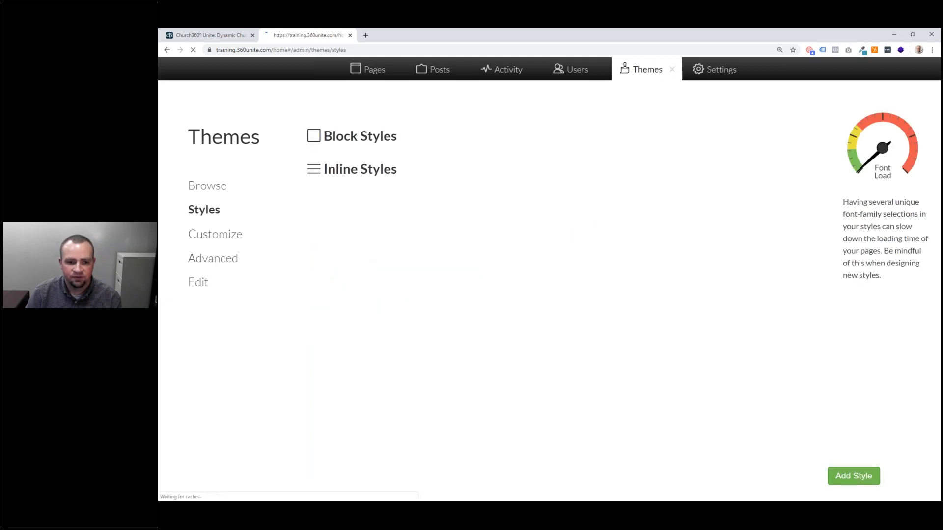
Close the theme settings and examine the body text, lists and quote throughout the home page.
{"action": "left_click", "coordinate": [673, 72]}
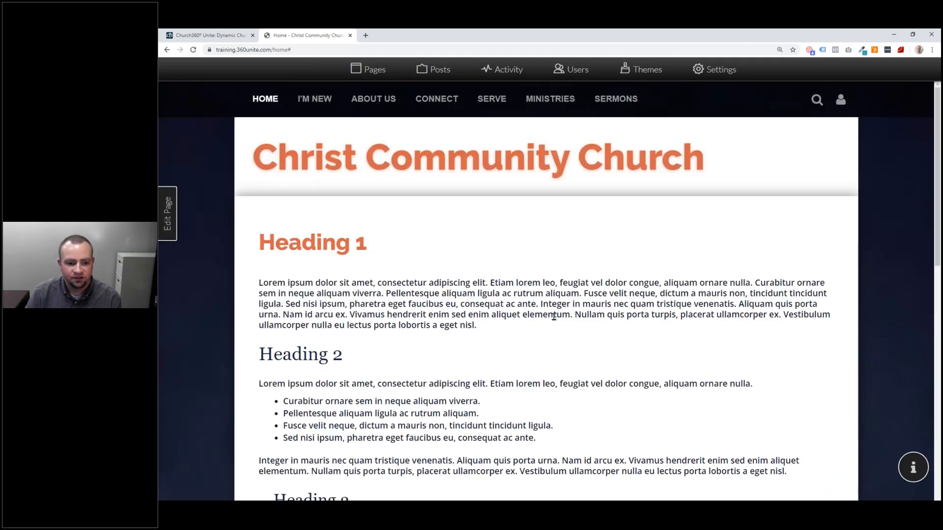
{"action": "scroll", "coordinate": [521, 294], "scroll_direction": "down", "scroll_amount": 5}
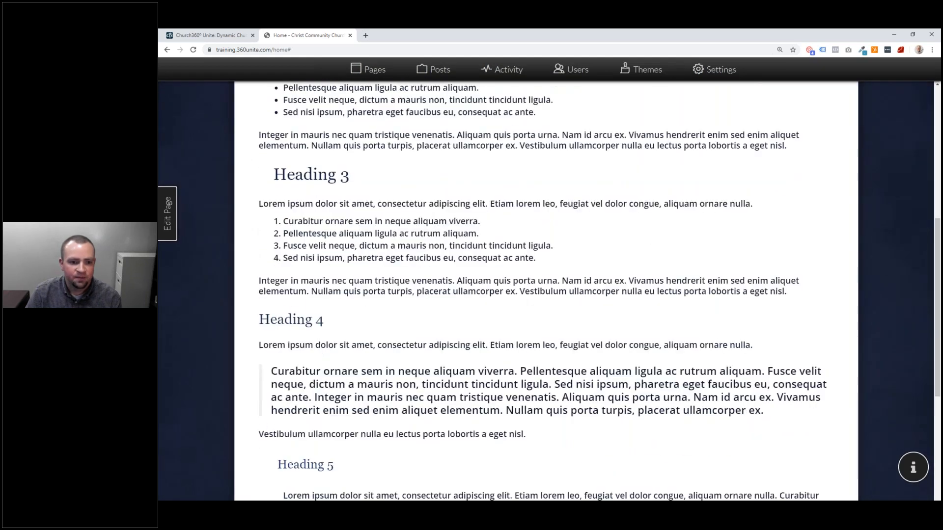
{"action": "scroll", "coordinate": [382, 284], "scroll_direction": "up", "scroll_amount": 3}
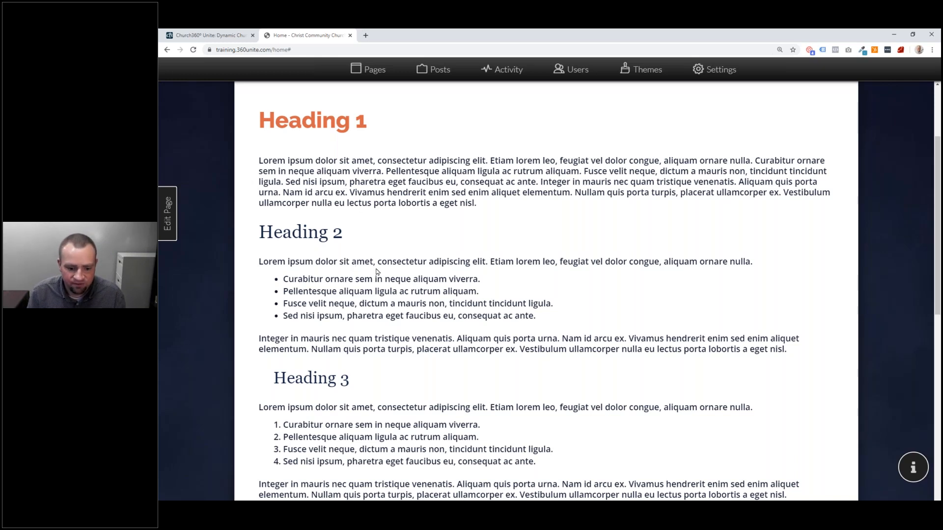
{"action": "scroll", "coordinate": [377, 272], "scroll_direction": "down", "scroll_amount": 6}
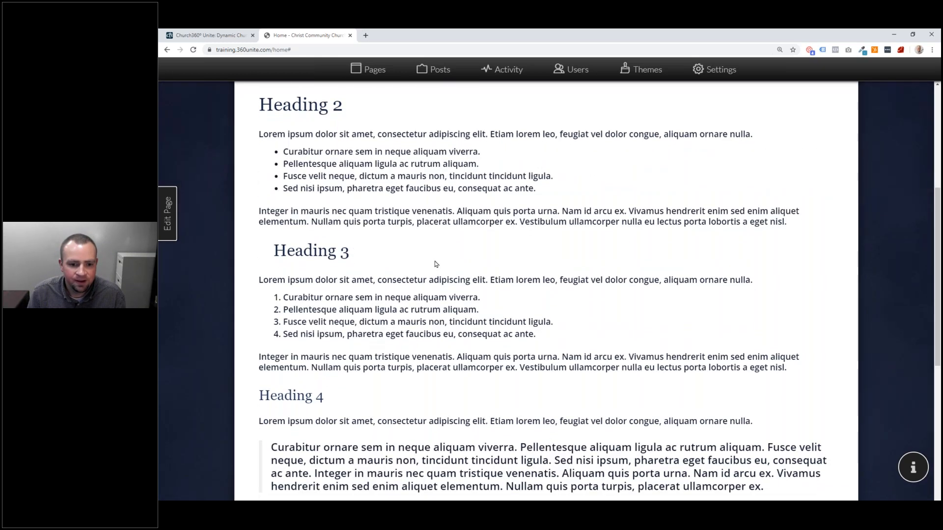
{"action": "scroll", "coordinate": [440, 287], "scroll_direction": "up", "scroll_amount": 8}
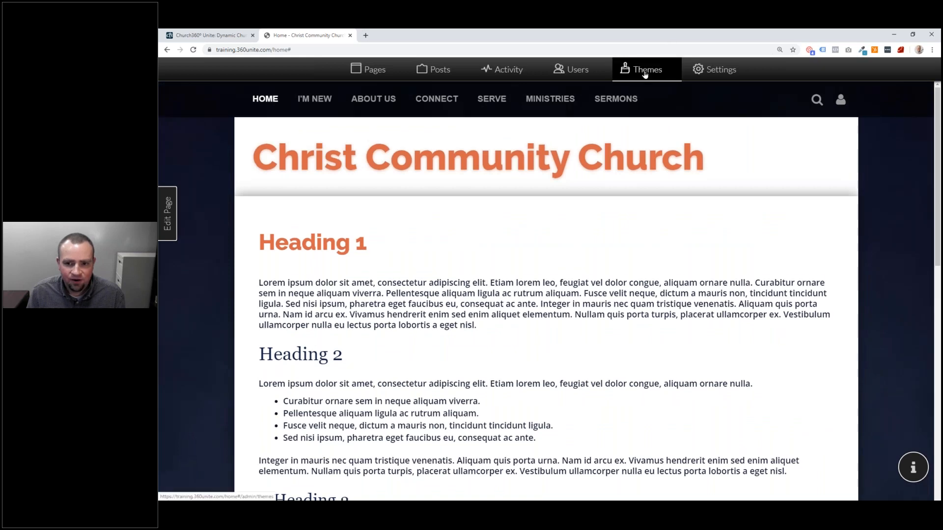
Add a new style to the theme, name it Call-to-Action, and make it a block style.
{"action": "left_click", "coordinate": [645, 72]}
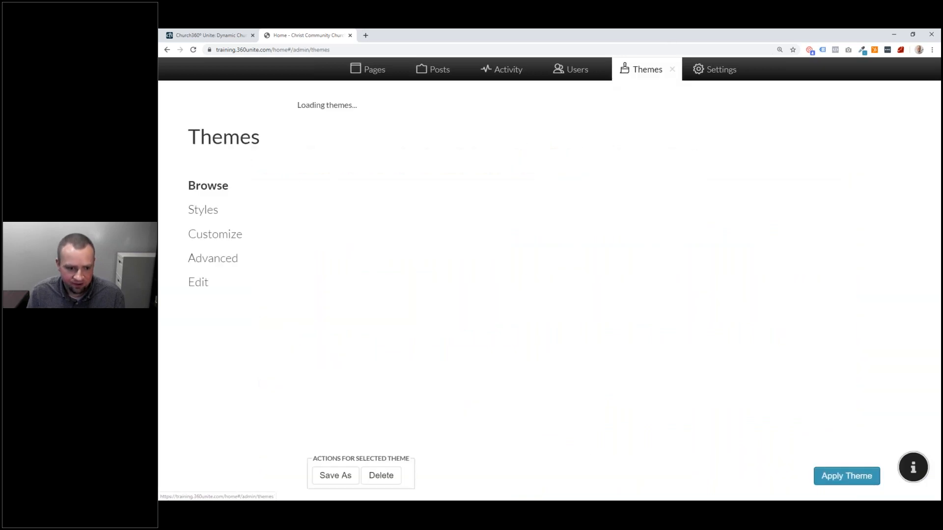
{"action": "left_click", "coordinate": [219, 211]}
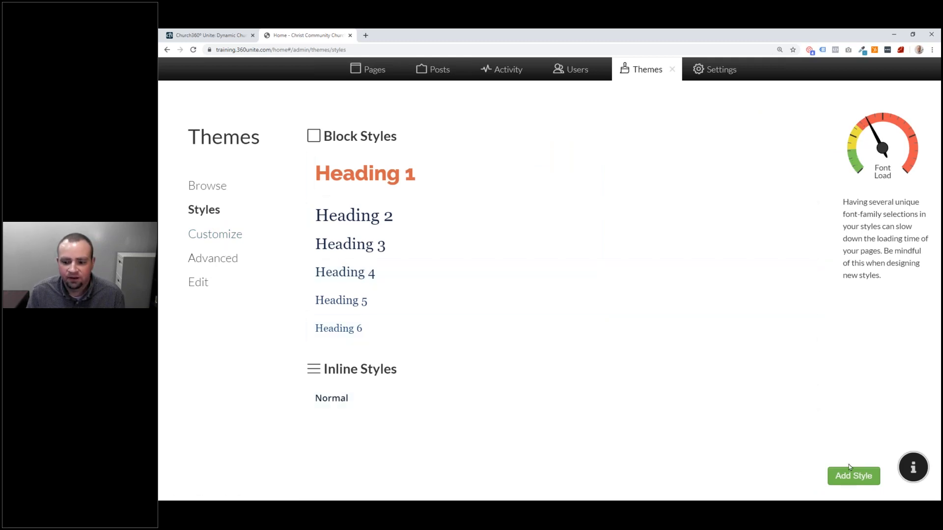
{"action": "left_click", "coordinate": [859, 476]}
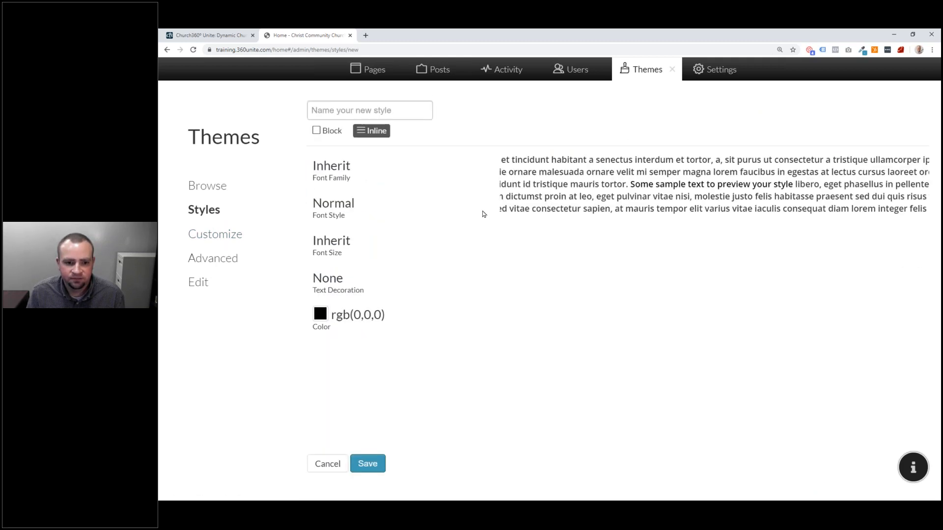
{"action": "left_click", "coordinate": [388, 115]}
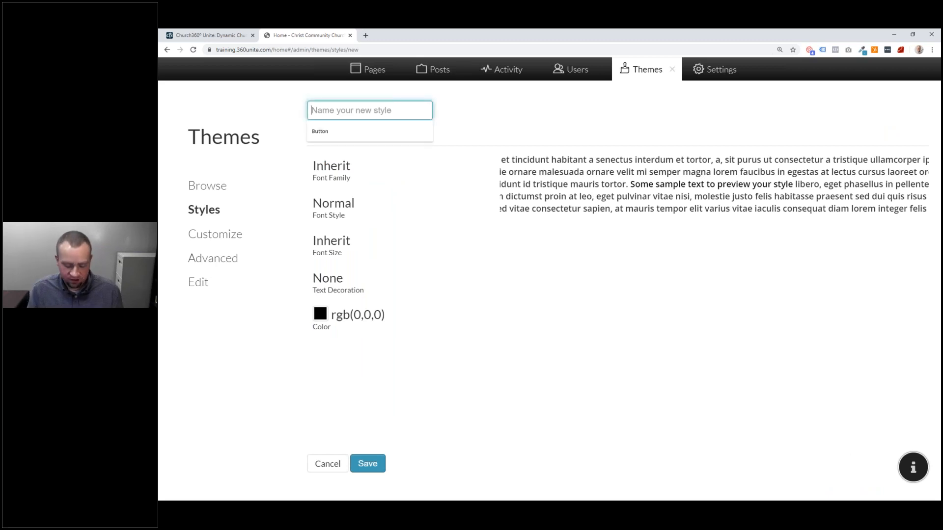
{"action": "type", "text": "Call"}
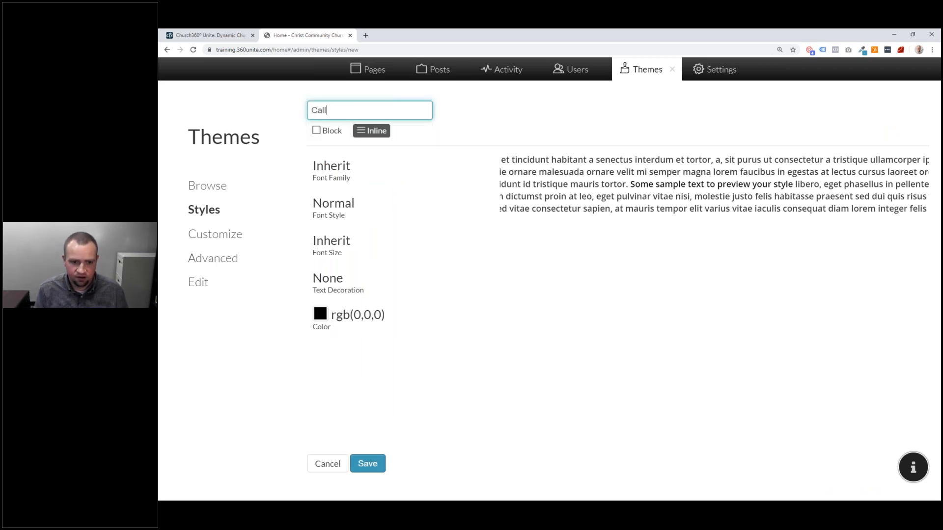
{"action": "type", "text": "-to-Action"}
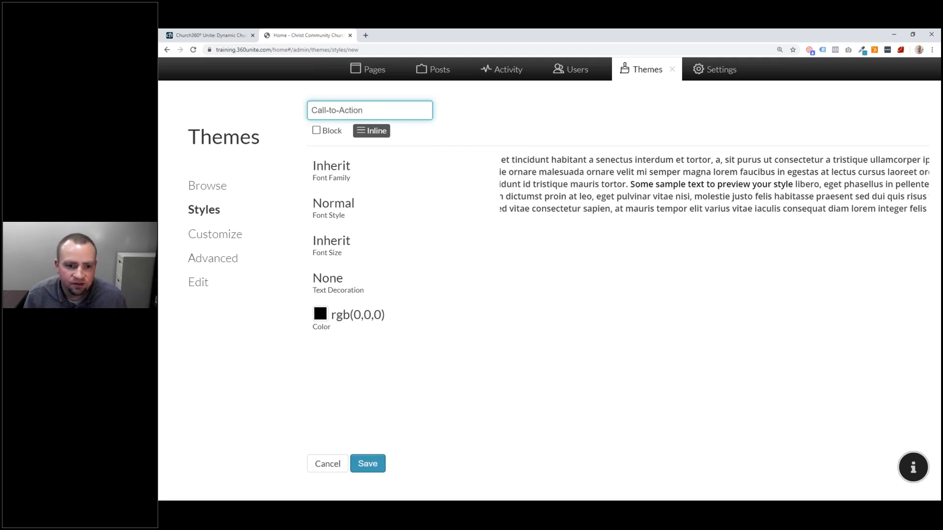
{"action": "left_click", "coordinate": [330, 134]}
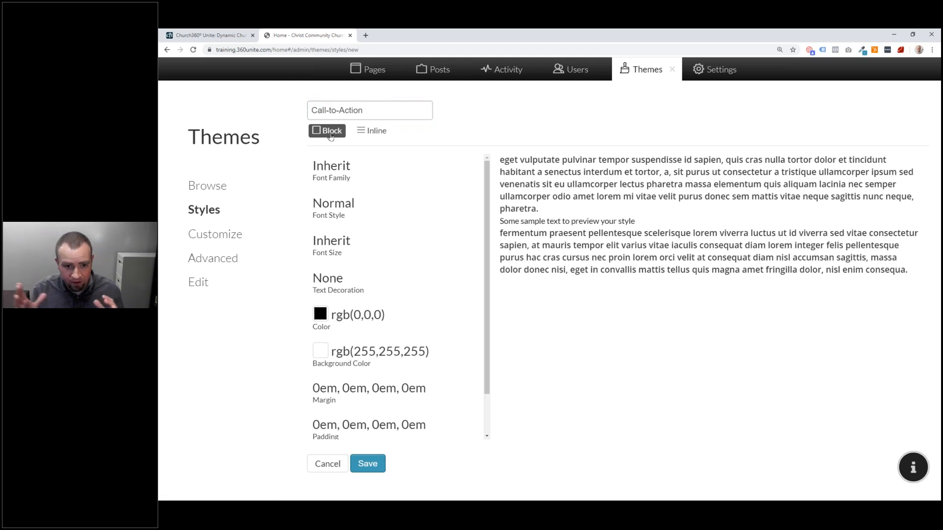
Set the Call-to-Action style's font family to Open Sans and its font style to Extra Bold.
{"action": "left_click", "coordinate": [349, 171]}
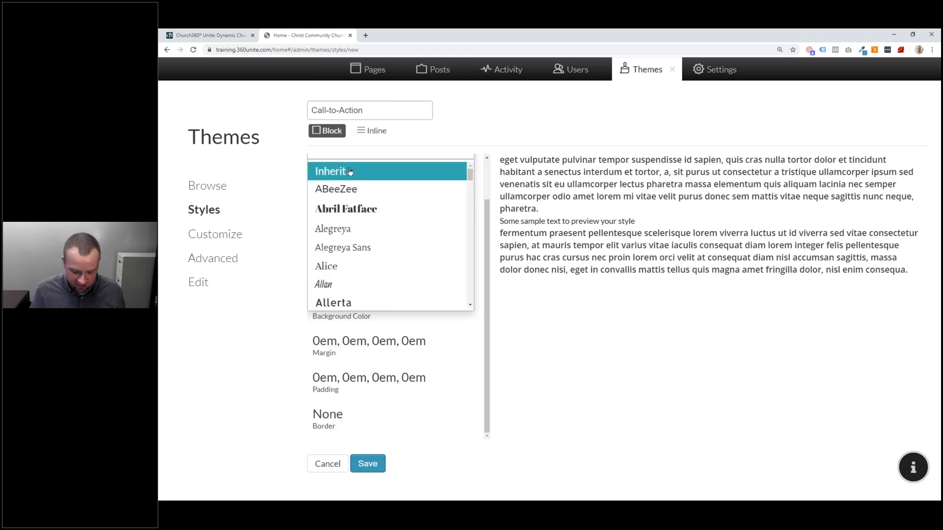
{"action": "type", "text": "OPen"}
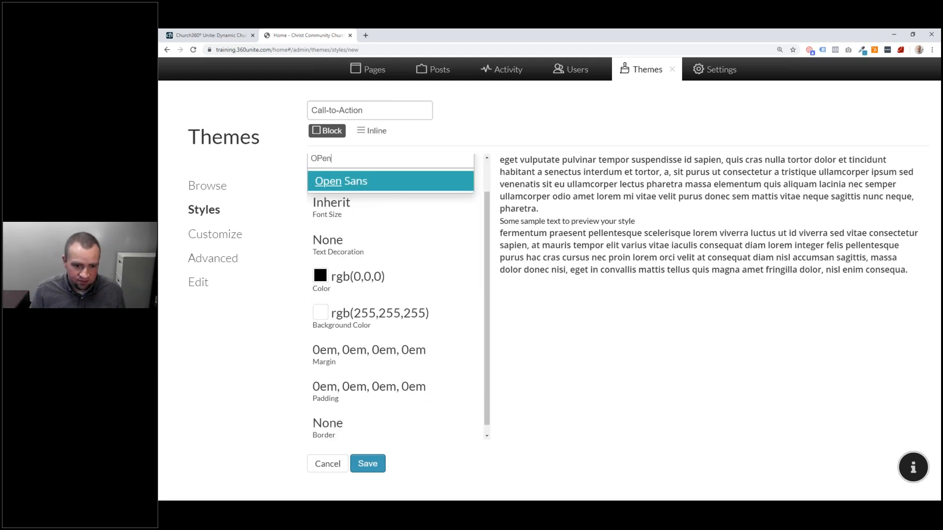
{"action": "left_click", "coordinate": [349, 183]}
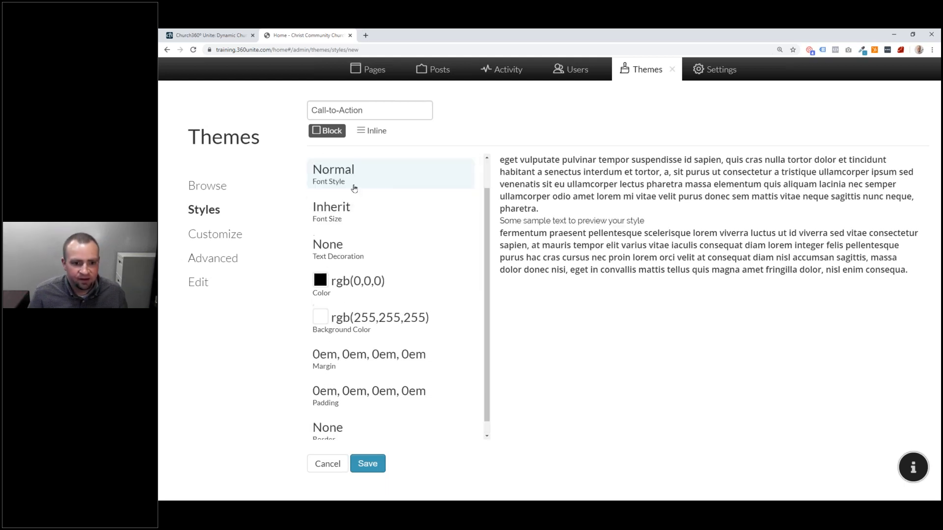
{"action": "left_click", "coordinate": [343, 212]}
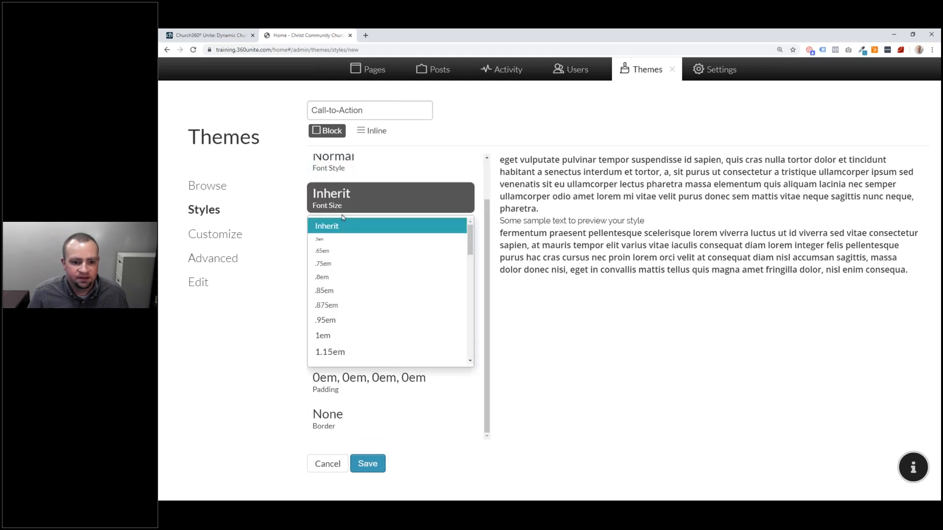
{"action": "scroll", "coordinate": [421, 295], "scroll_direction": "up", "scroll_amount": 3}
{"action": "left_click", "coordinate": [364, 168]}
{"action": "scroll", "coordinate": [379, 275], "scroll_direction": "down", "scroll_amount": 3}
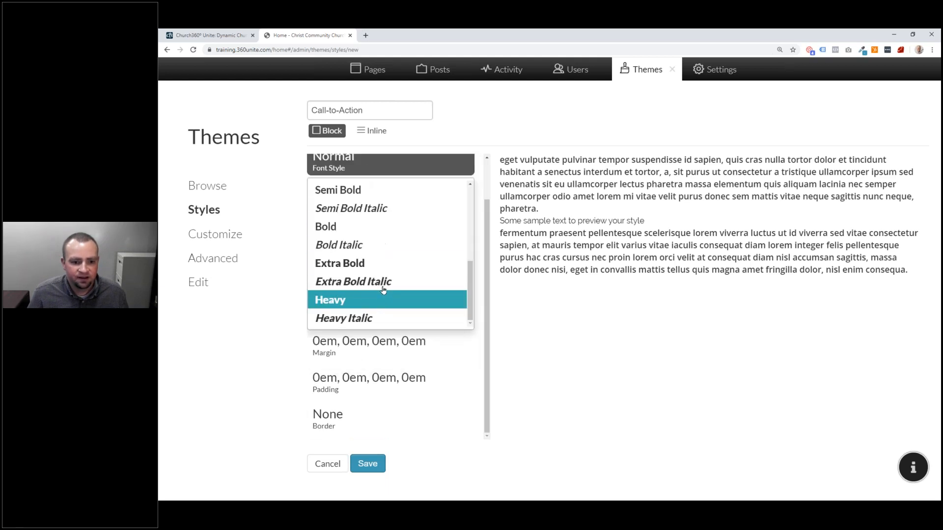
{"action": "left_click", "coordinate": [377, 264]}
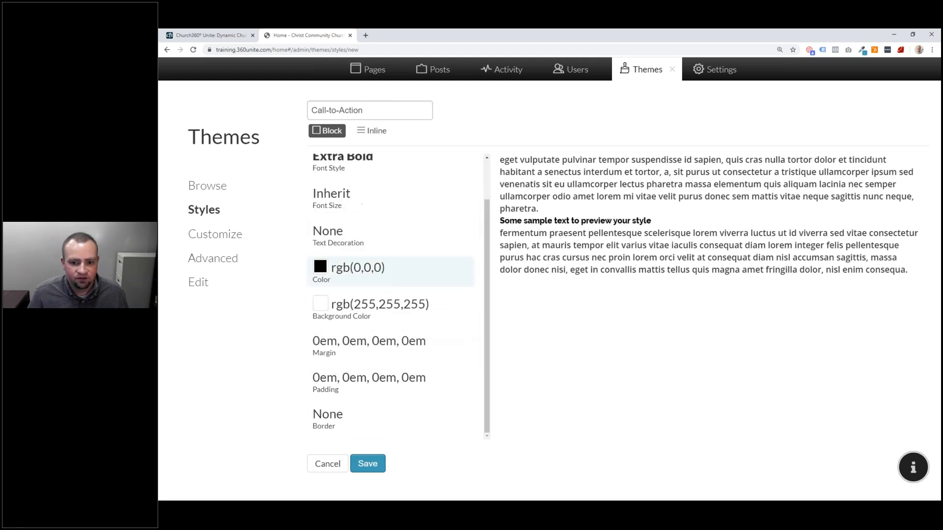
Set the Call-to-Action style's font size to 1.35em.
{"action": "left_click", "coordinate": [352, 202]}
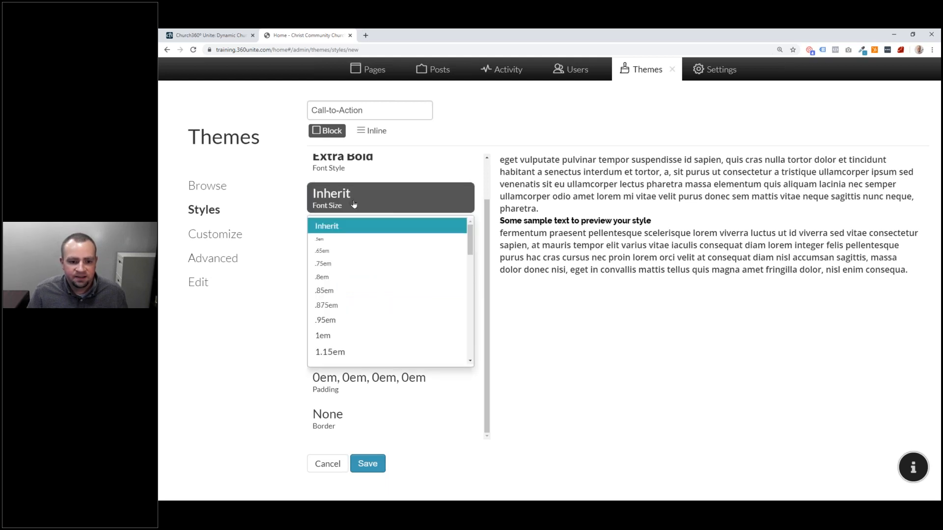
{"action": "scroll", "coordinate": [367, 234], "scroll_direction": "down", "scroll_amount": 1}
{"action": "left_click", "coordinate": [388, 324]}
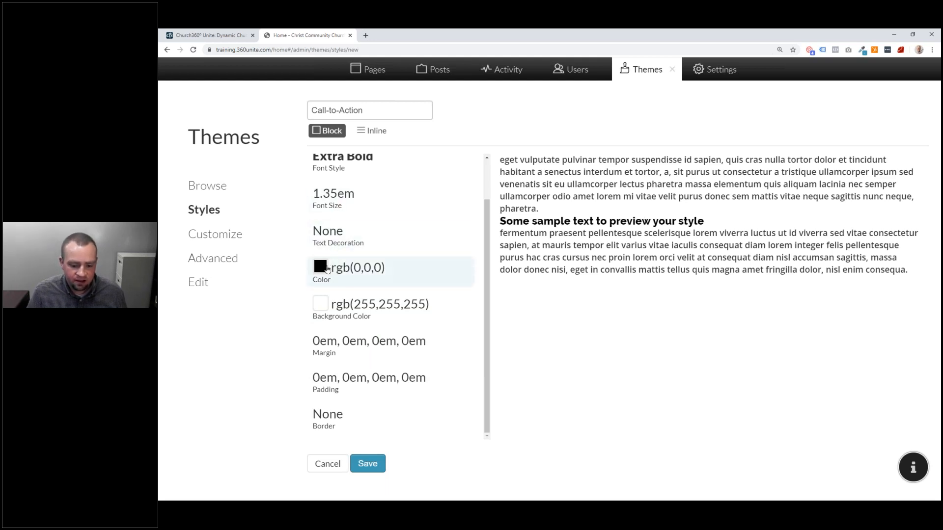
Set the Call-to-Action style's text color to the orange hex value da674a.
{"action": "left_click", "coordinate": [326, 268]}
{"action": "double_click", "coordinate": [474, 366]}
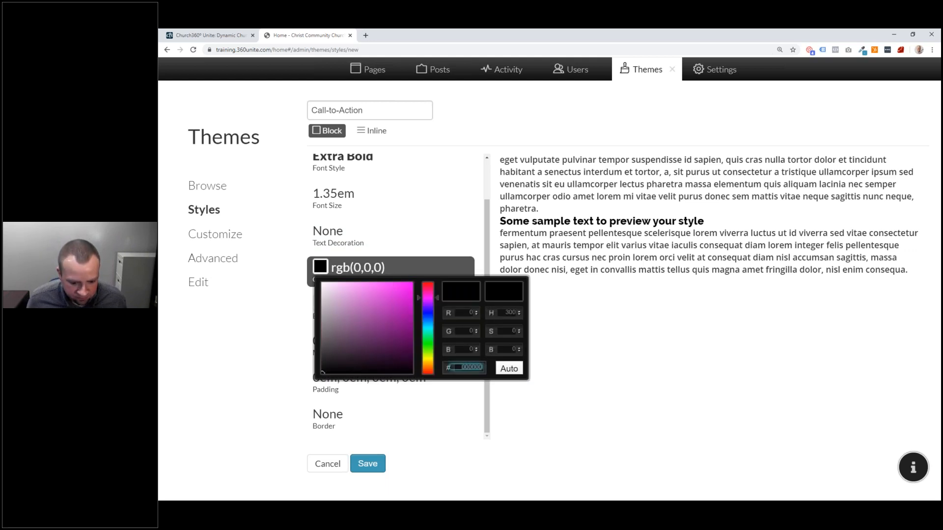
{"action": "type", "text": "000da9"}
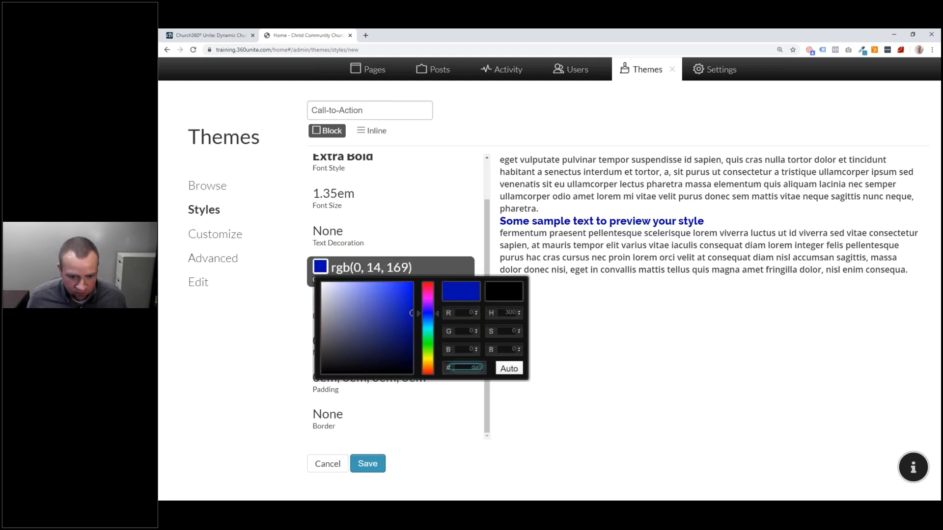
{"action": "type", "text": "673"}
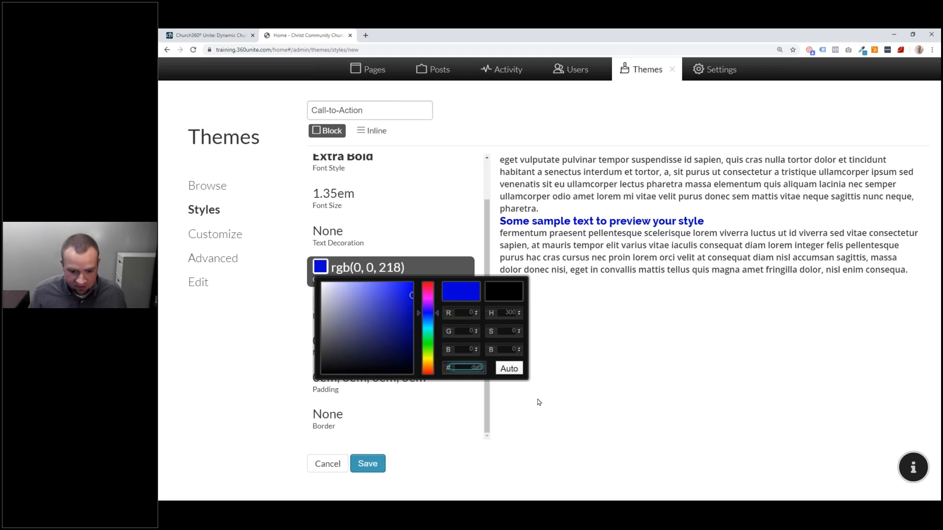
{"action": "type", "text": "a"}
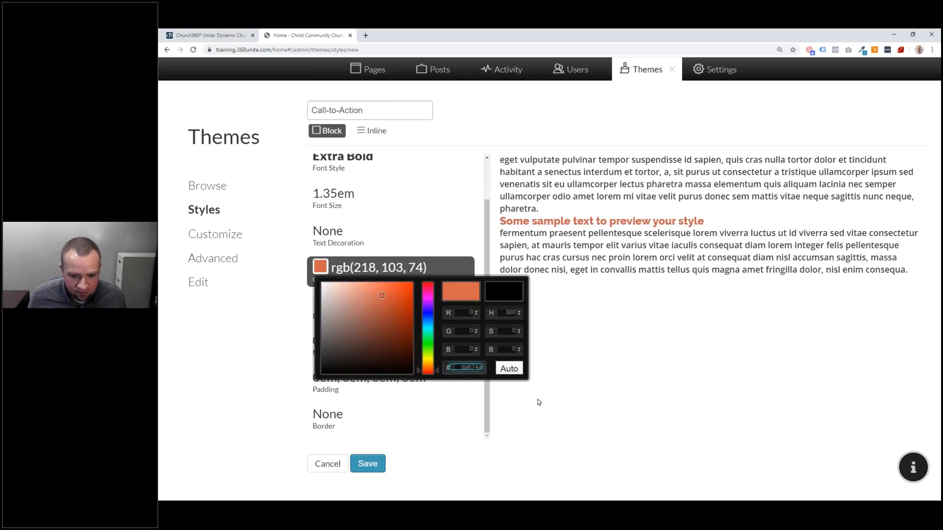
{"action": "left_click", "coordinate": [309, 279]}
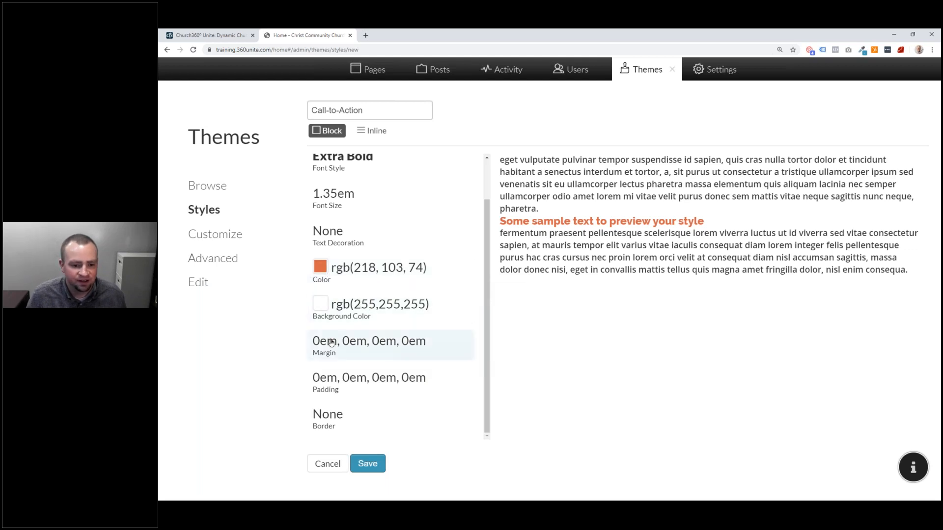
Give the Call-to-Action style a solid border with a width of 1 on all sides.
{"action": "left_click", "coordinate": [350, 419]}
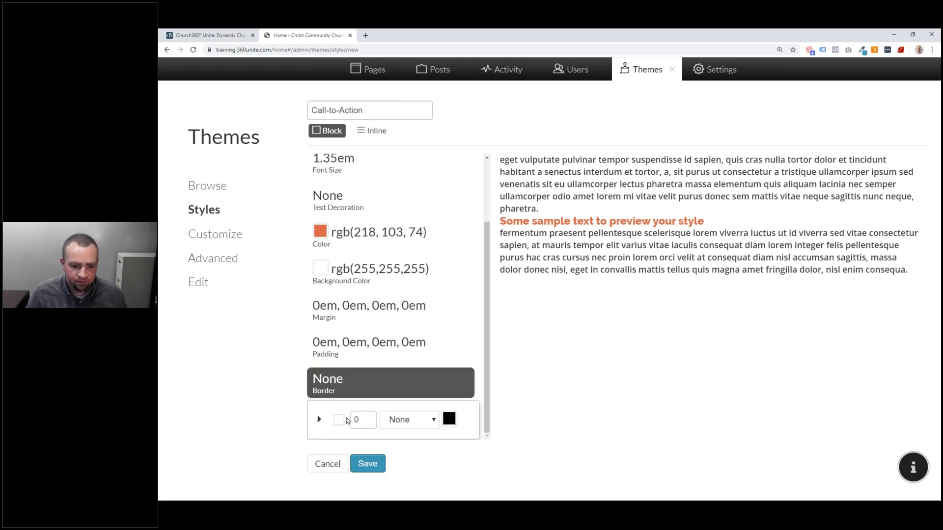
{"action": "left_click", "coordinate": [318, 421]}
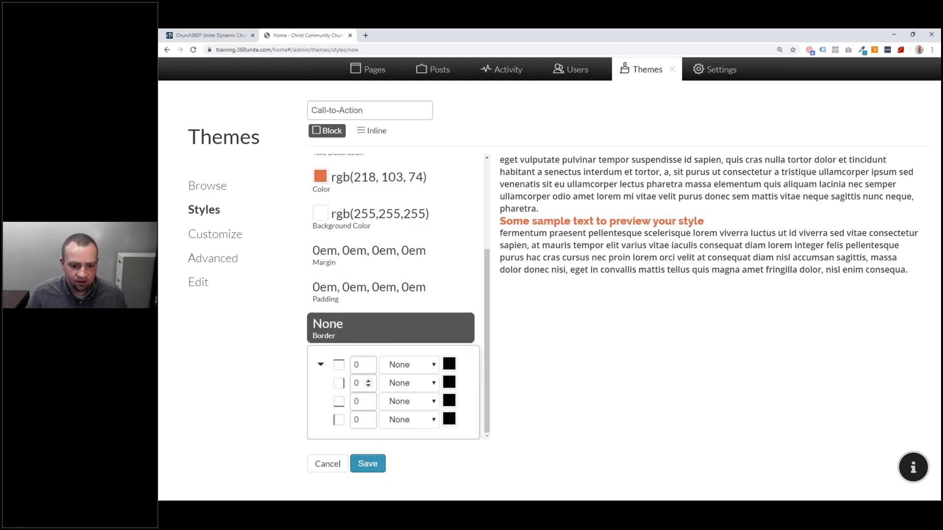
{"action": "left_click", "coordinate": [320, 364]}
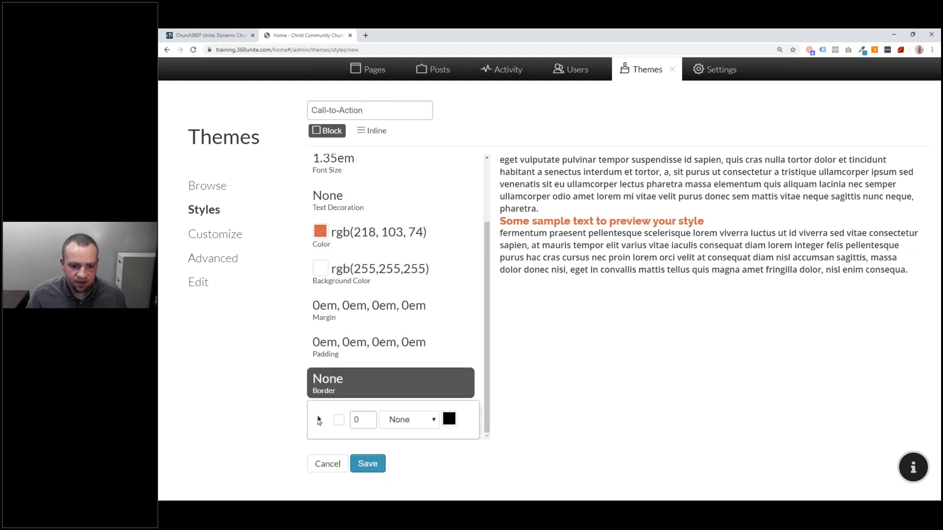
{"action": "left_click", "coordinate": [319, 420]}
{"action": "left_click", "coordinate": [321, 365]}
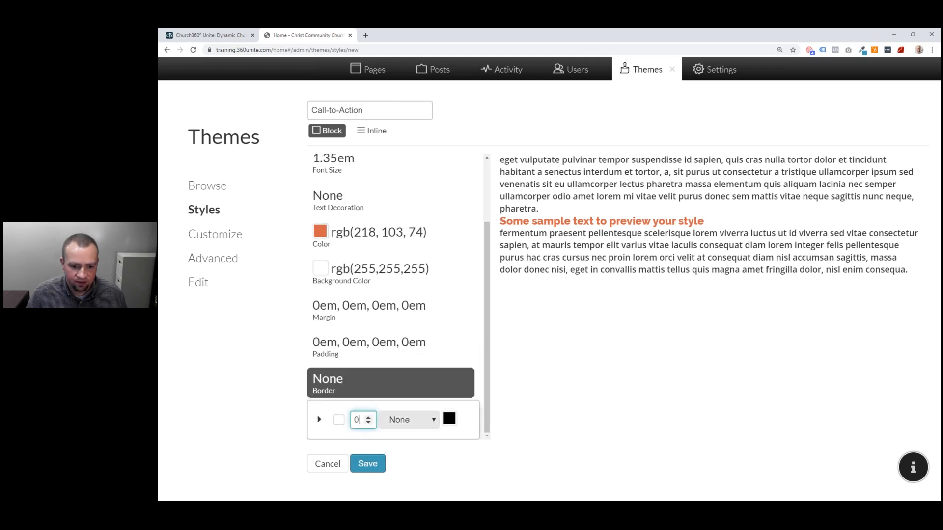
{"action": "left_click", "coordinate": [396, 420]}
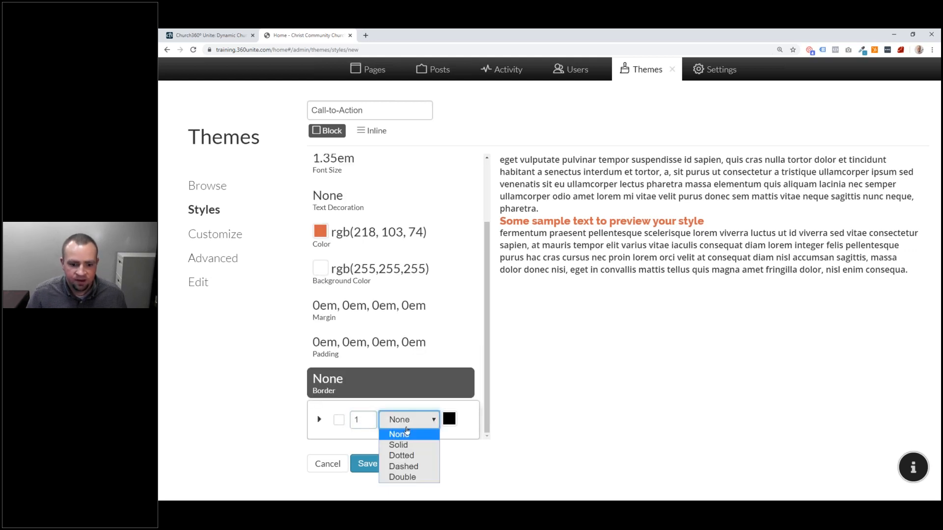
{"action": "left_click", "coordinate": [412, 444]}
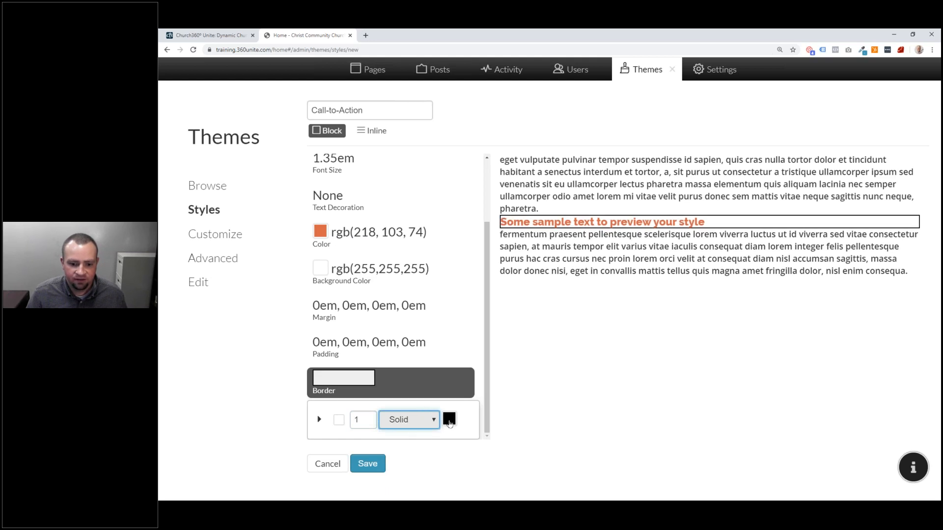
Change the Call-to-Action style's border color to hex da674a.
{"action": "left_click", "coordinate": [449, 419]}
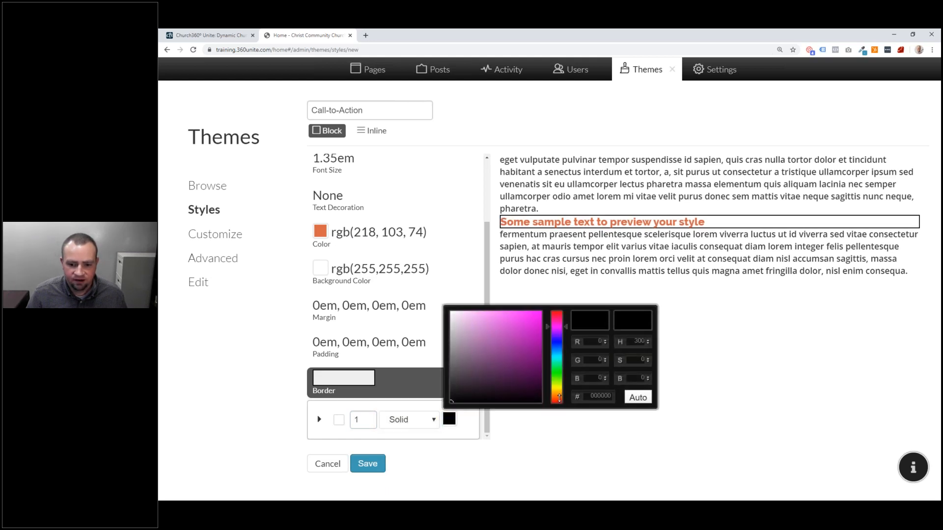
{"action": "double_click", "coordinate": [593, 395]}
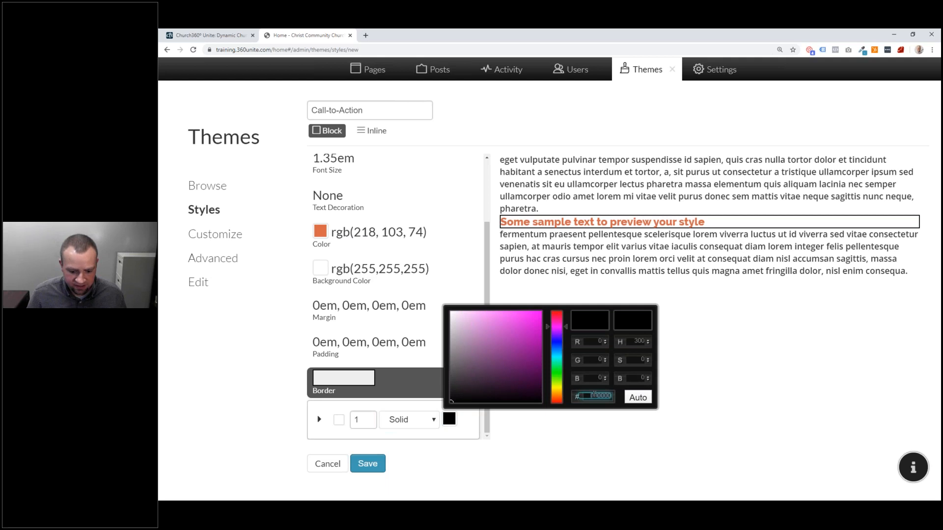
{"action": "type", "text": "da674a"}
{"action": "key", "text": "Return"}
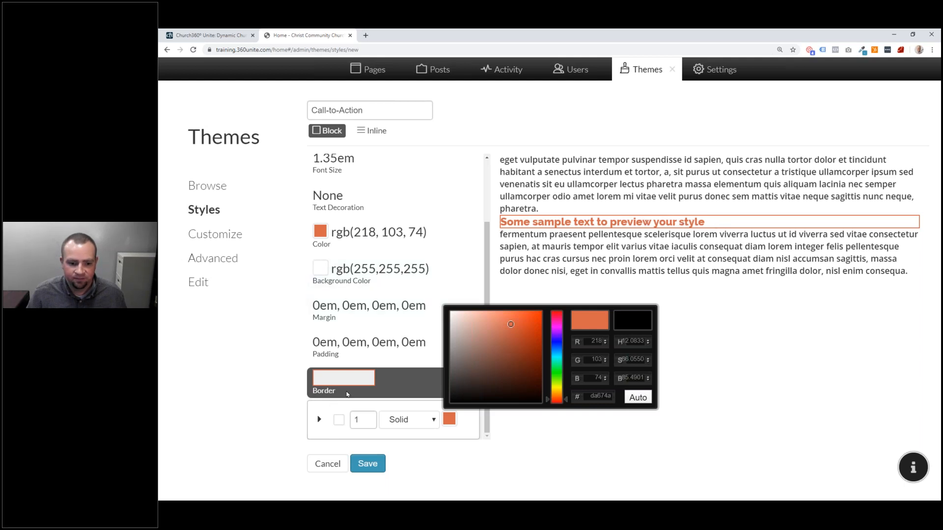
{"action": "left_click", "coordinate": [283, 377]}
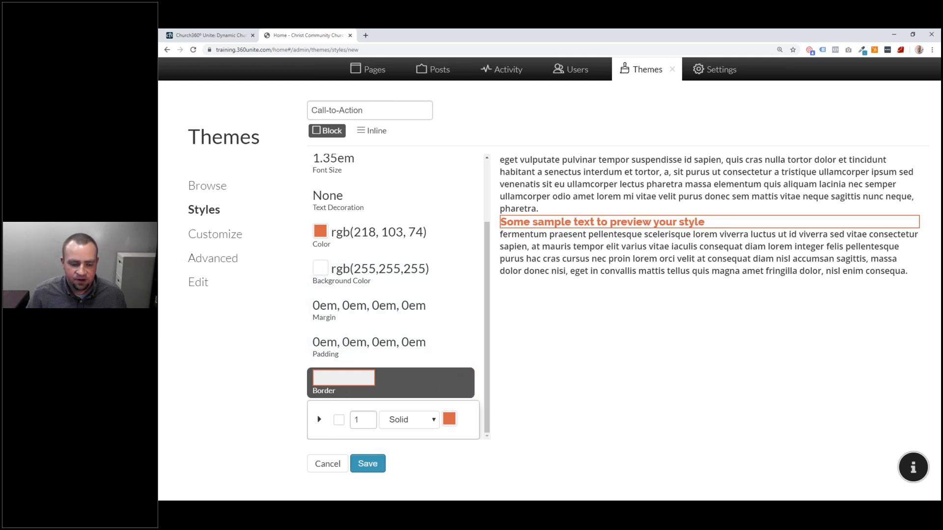
Set the Call-to-Action style's padding to 1em on all four sides.
{"action": "left_click", "coordinate": [373, 346]}
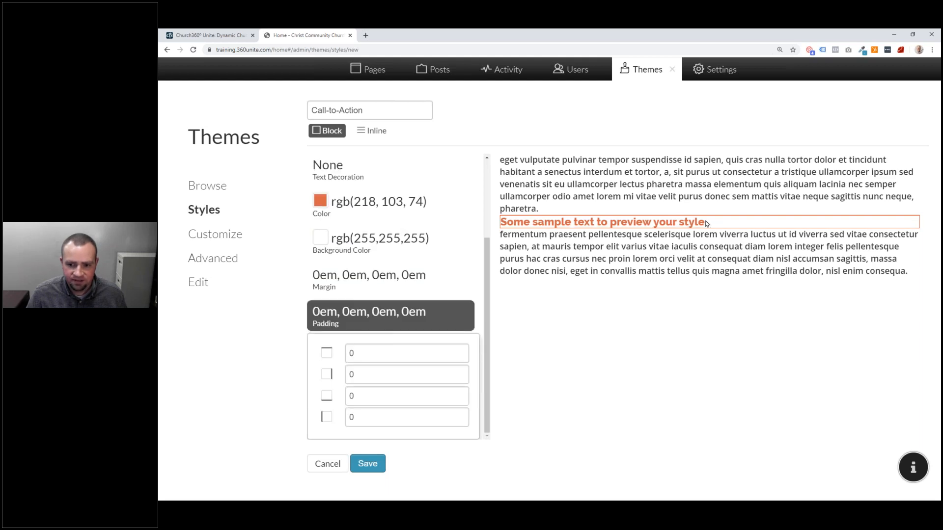
{"action": "left_click", "coordinate": [368, 354]}
{"action": "key", "text": "Up"}
{"action": "key", "text": "Up"}
{"action": "key", "text": "Up"}
{"action": "key", "text": "Down"}
{"action": "left_click", "coordinate": [377, 372]}
{"action": "key", "text": "Up"}
{"action": "key", "text": "Up"}
{"action": "key", "text": "Up"}
{"action": "key", "text": "Down"}
{"action": "left_click", "coordinate": [378, 393]}
{"action": "key", "text": "Up"}
{"action": "key", "text": "Up"}
{"action": "left_click", "coordinate": [380, 418]}
{"action": "key", "text": "Up"}
{"action": "key", "text": "Up"}
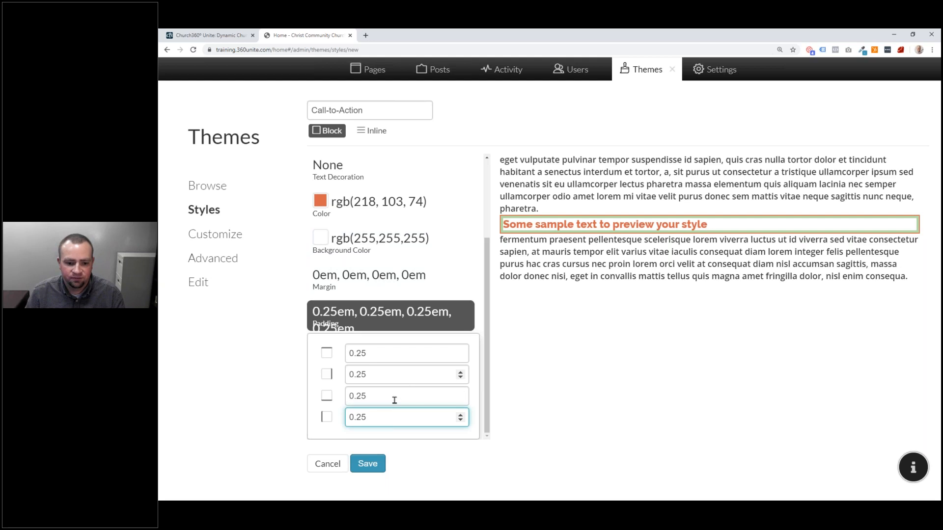
{"action": "key", "text": "Up"}
{"action": "key", "text": "Up"}
{"action": "left_click", "coordinate": [392, 399]}
{"action": "key", "text": "Up"}
{"action": "key", "text": "Up"}
{"action": "left_click", "coordinate": [396, 374]}
{"action": "key", "text": "Up"}
{"action": "key", "text": "Up"}
{"action": "left_click", "coordinate": [399, 353]}
{"action": "key", "text": "Up"}
{"action": "key", "text": "Up"}
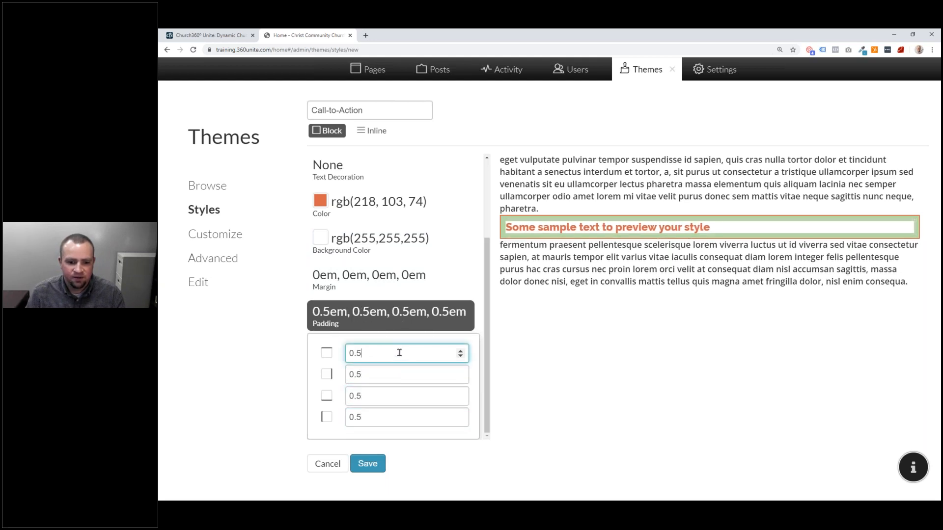
{"action": "key", "text": "Up"}
{"action": "key", "text": "Up"}
{"action": "key", "text": "Up"}
{"action": "key", "text": "Up"}
{"action": "left_click", "coordinate": [395, 375]}
{"action": "key", "text": "Up"}
{"action": "key", "text": "Up"}
{"action": "key", "text": "Up"}
{"action": "key", "text": "Up"}
{"action": "left_click", "coordinate": [396, 395]}
{"action": "key", "text": "Up"}
{"action": "key", "text": "Up"}
{"action": "key", "text": "Up"}
{"action": "left_click", "coordinate": [399, 417]}
{"action": "key", "text": "Up"}
{"action": "left_click", "coordinate": [401, 393]}
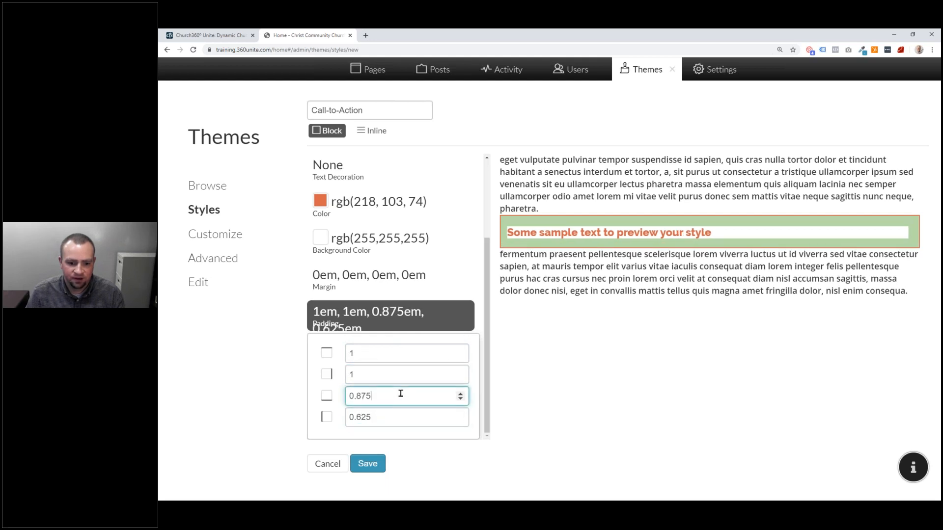
{"action": "key", "text": "Up"}
{"action": "left_click", "coordinate": [400, 415]}
{"action": "key", "text": "Up"}
{"action": "key", "text": "Up"}
{"action": "key", "text": "Up"}
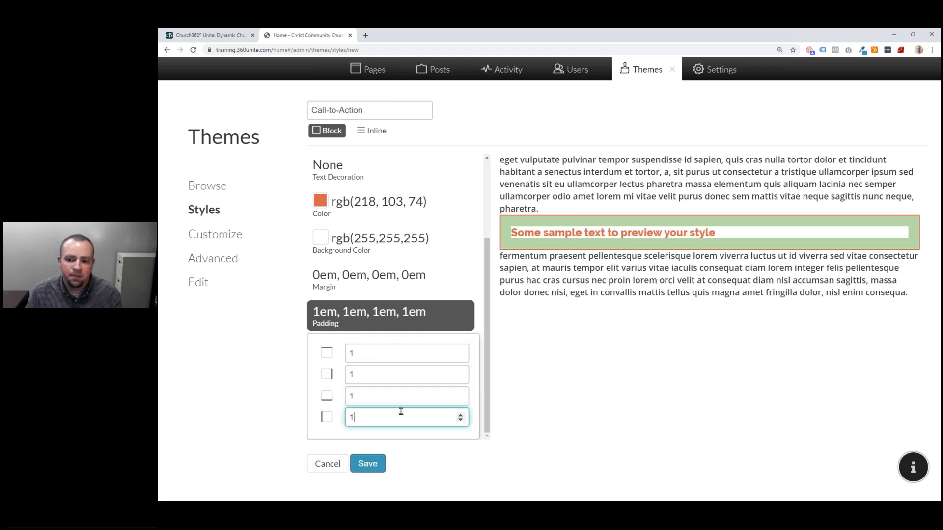
Set the Call-to-Action style's margin to 1em on all four sides.
{"action": "left_click", "coordinate": [261, 366]}
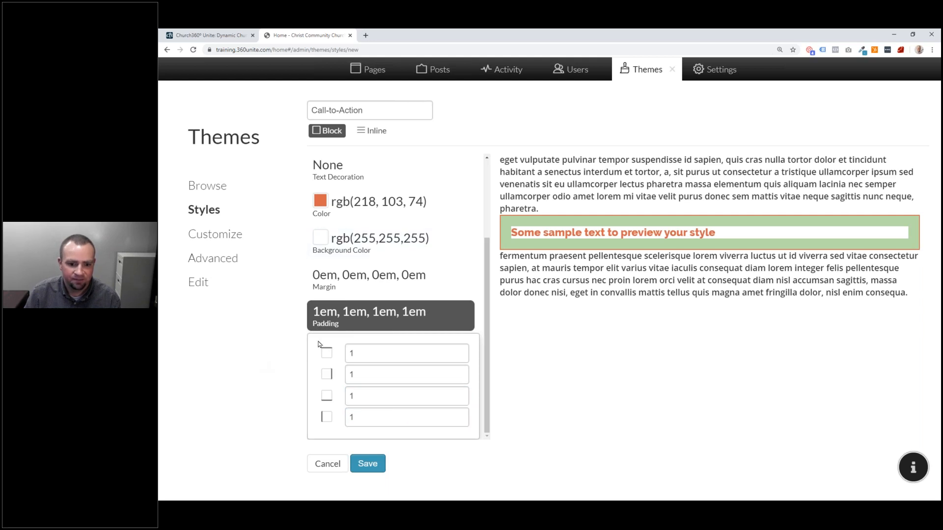
{"action": "left_click", "coordinate": [345, 275]}
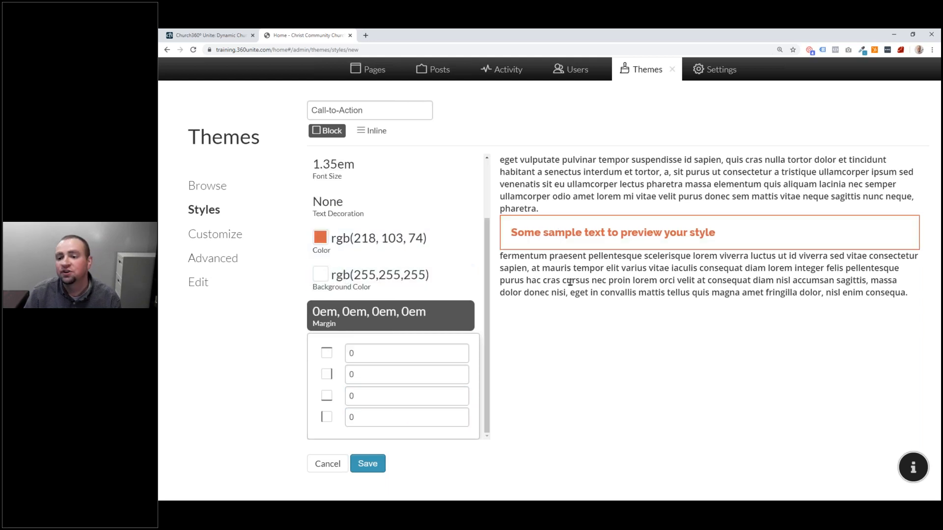
{"action": "left_click", "coordinate": [364, 359]}
{"action": "type", "text": ".125"}
{"action": "key", "text": "Up"}
{"action": "key", "text": "Up"}
{"action": "key", "text": "Up"}
{"action": "key", "text": "Up"}
{"action": "key", "text": "Up"}
{"action": "key", "text": "Up"}
{"action": "key", "text": "Up"}
{"action": "left_click", "coordinate": [389, 374]}
{"action": "key", "text": "Up"}
{"action": "key", "text": "Up"}
{"action": "key", "text": "Up"}
{"action": "key", "text": "Up"}
{"action": "key", "text": "Up"}
{"action": "key", "text": "Up"}
{"action": "key", "text": "Up"}
{"action": "key", "text": "Up"}
{"action": "left_click_drag", "start_coordinate": [391, 396], "coordinate": [347, 422]}
{"action": "type", "text": "11"}
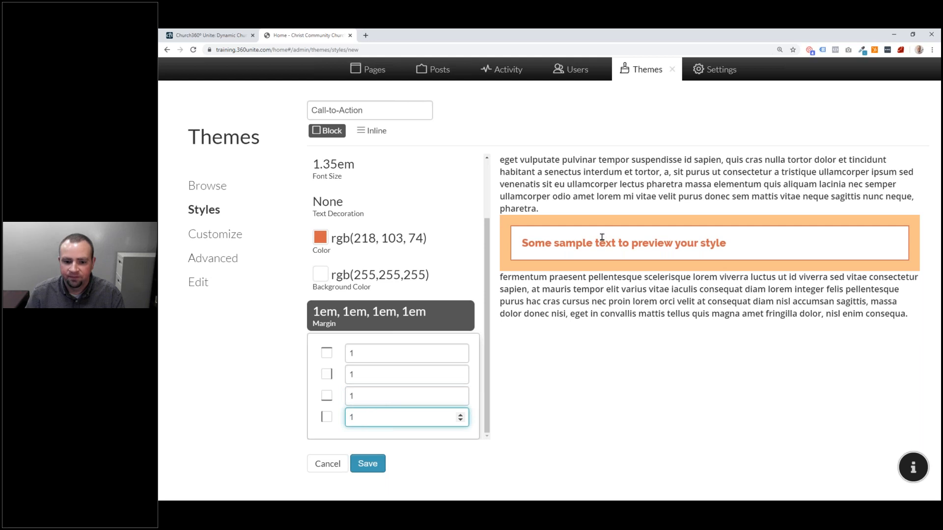
Save the Call-to-Action style and close the theme settings to return to the home page.
{"action": "left_click", "coordinate": [282, 362]}
{"action": "left_click", "coordinate": [389, 314]}
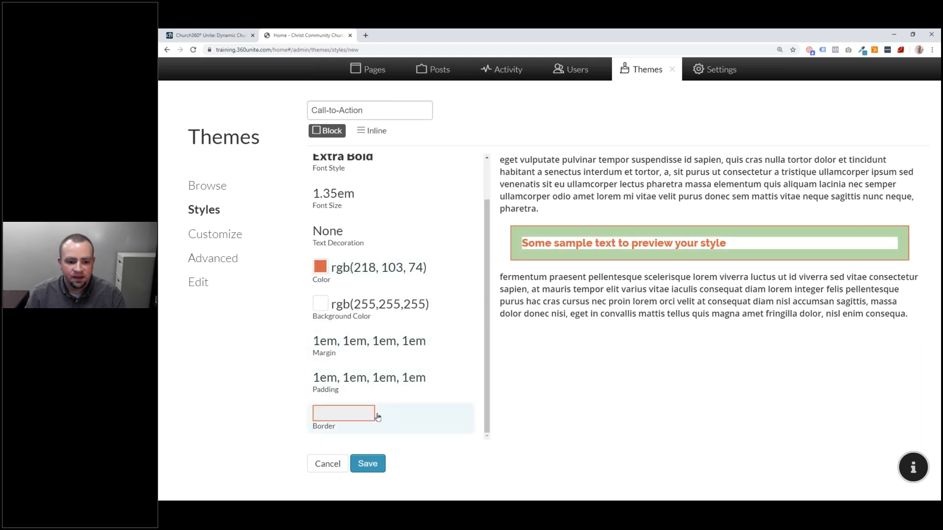
{"action": "left_click", "coordinate": [375, 463]}
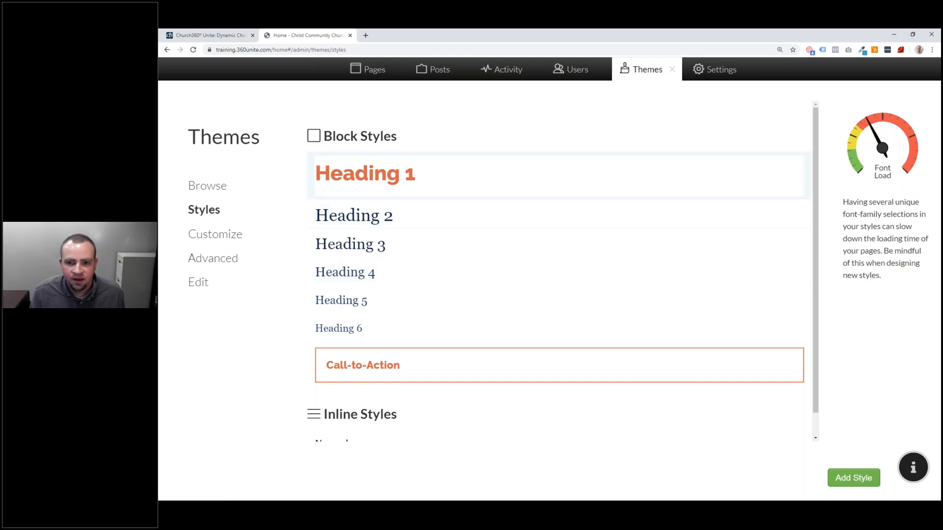
{"action": "left_click", "coordinate": [674, 72]}
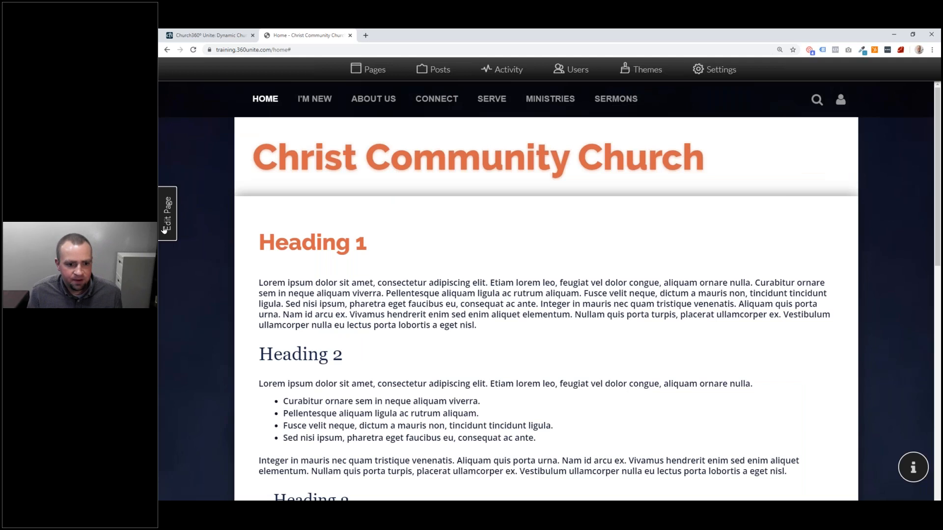
Edit the home page's text block and split the sentence starting "Vestibulum ullamcorper" under Heading 1 into its own paragraph.
{"action": "left_click", "coordinate": [167, 216]}
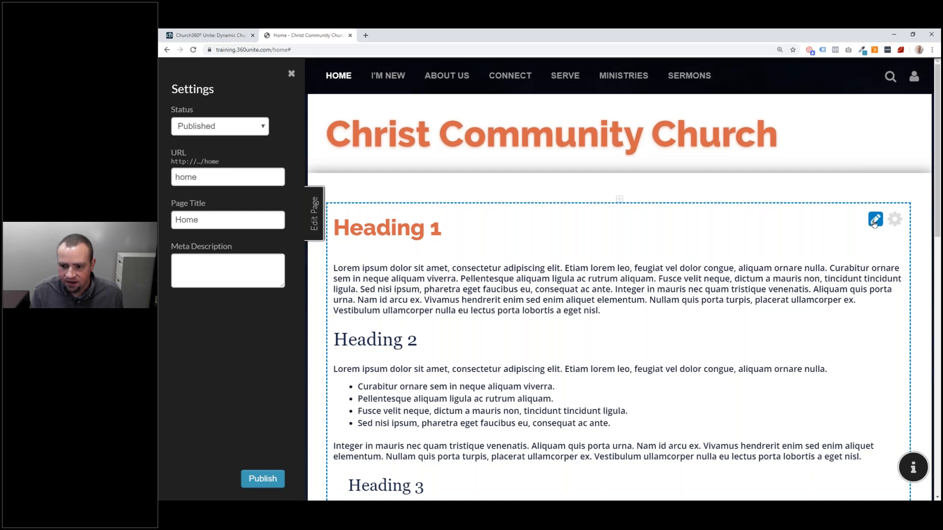
{"action": "left_click", "coordinate": [360, 310]}
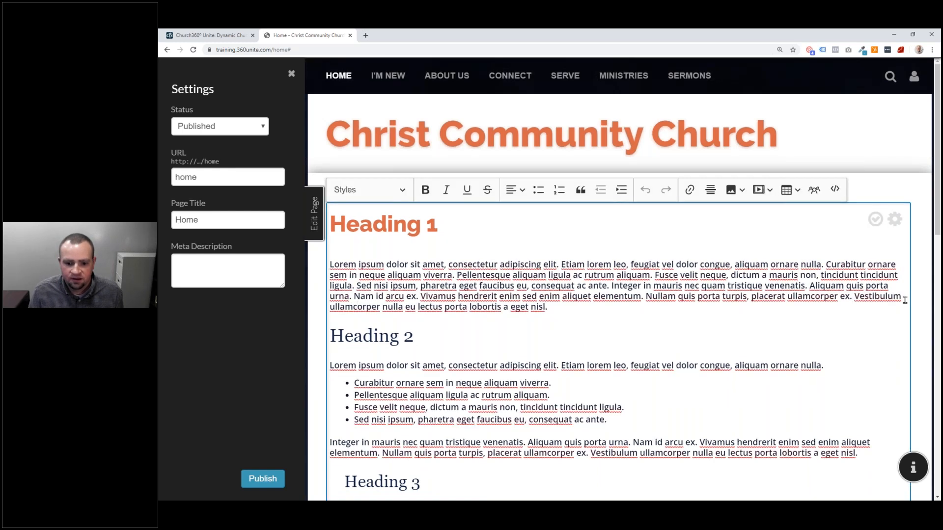
{"action": "left_click", "coordinate": [854, 296]}
{"action": "key", "text": "Return"}
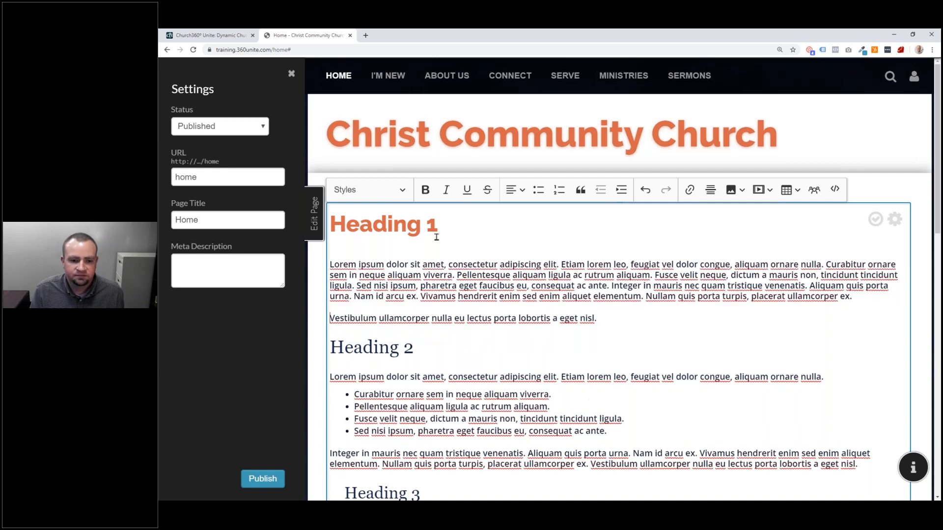
Apply the Call-to-Action style to the "Vestibulum ullamcorper" paragraph and finish editing the text block.
{"action": "left_click", "coordinate": [400, 193]}
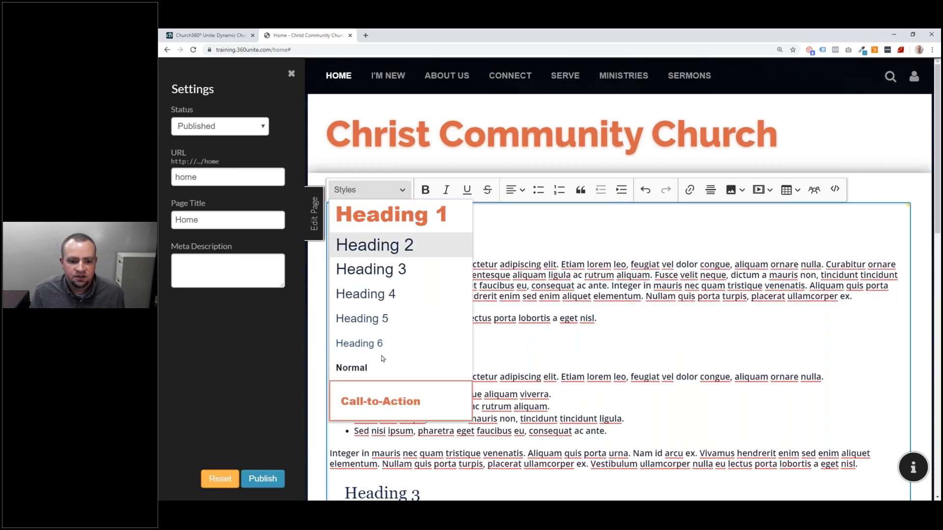
{"action": "left_click", "coordinate": [385, 399]}
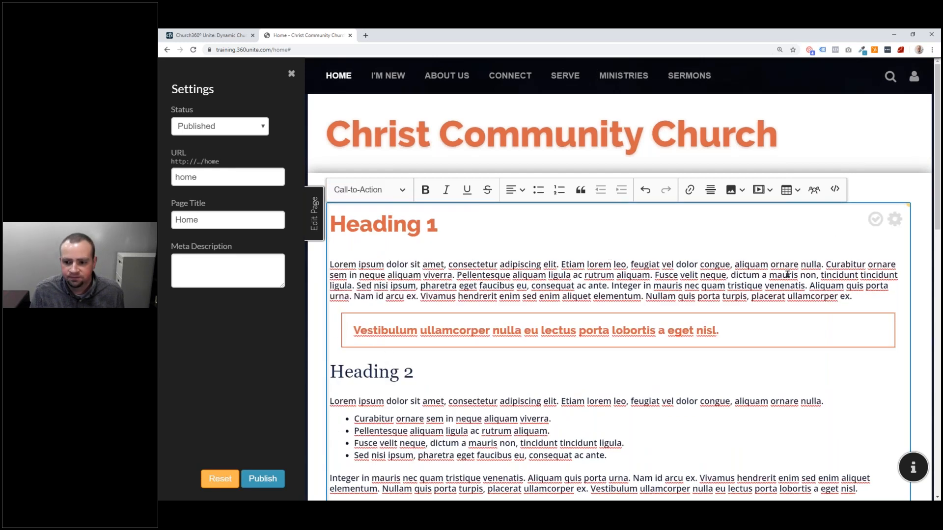
{"action": "left_click", "coordinate": [875, 220]}
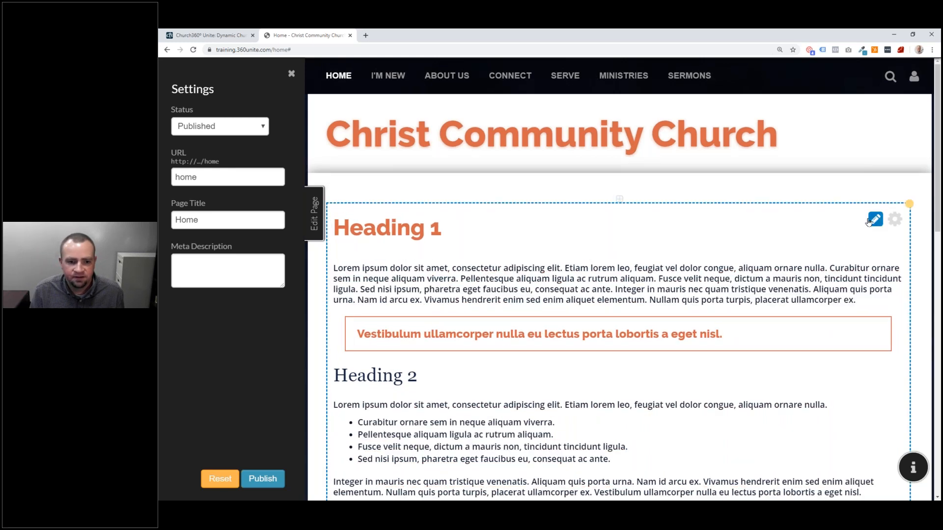
Publish the home page changes and close the page editing panel.
{"action": "left_click", "coordinate": [314, 214]}
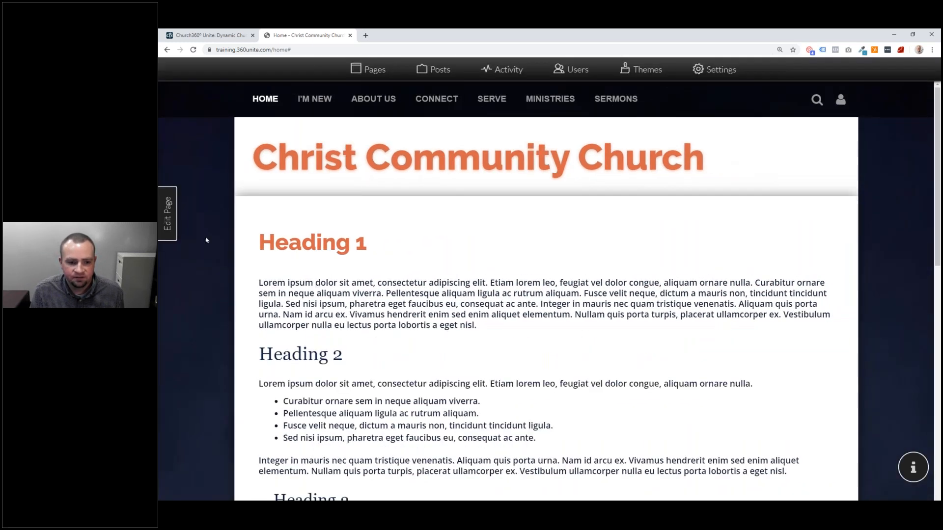
{"action": "left_click", "coordinate": [164, 216]}
{"action": "left_click", "coordinate": [263, 479]}
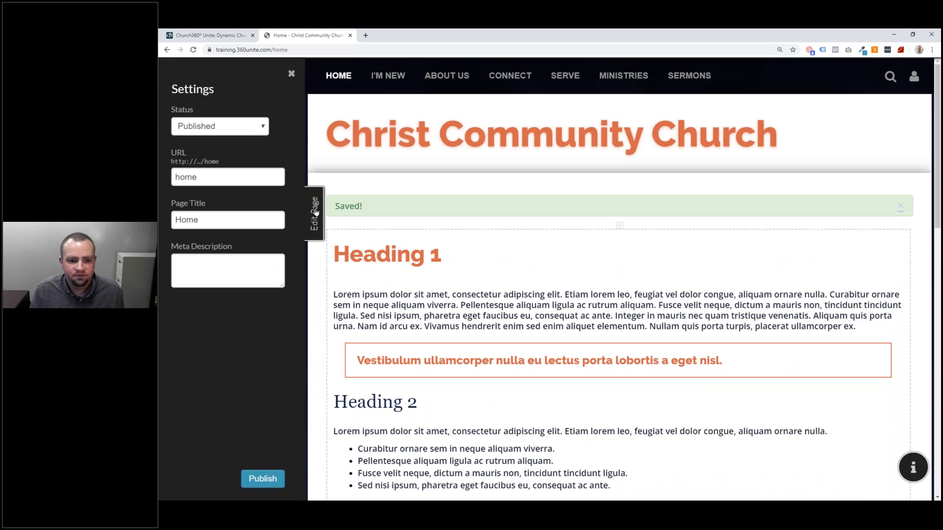
{"action": "left_click", "coordinate": [315, 212]}
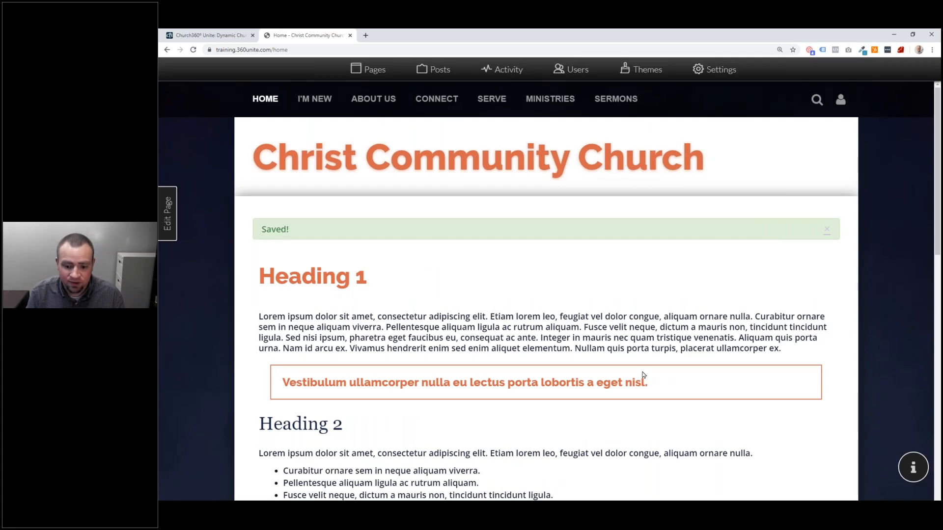
Switch to the incognito browser window and reload the home page to check the published Call-to-Action paragraph.
{"action": "left_click", "coordinate": [225, 508]}
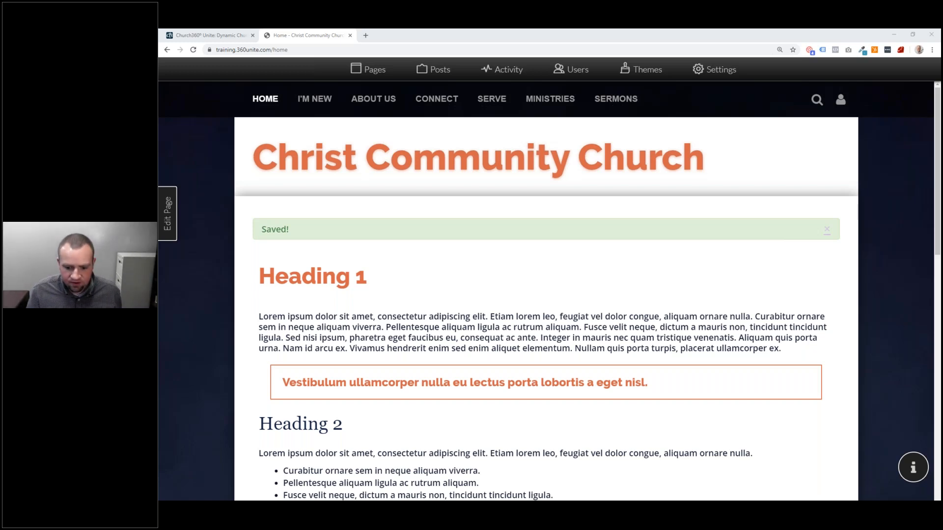
{"action": "key", "text": "alt+Tab"}
{"action": "left_click", "coordinate": [193, 50]}
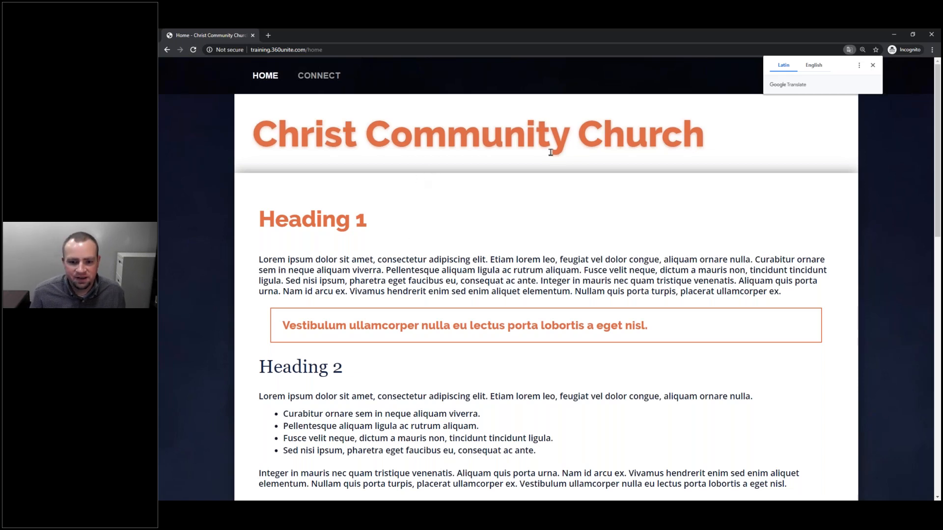
{"action": "left_click", "coordinate": [708, 392]}
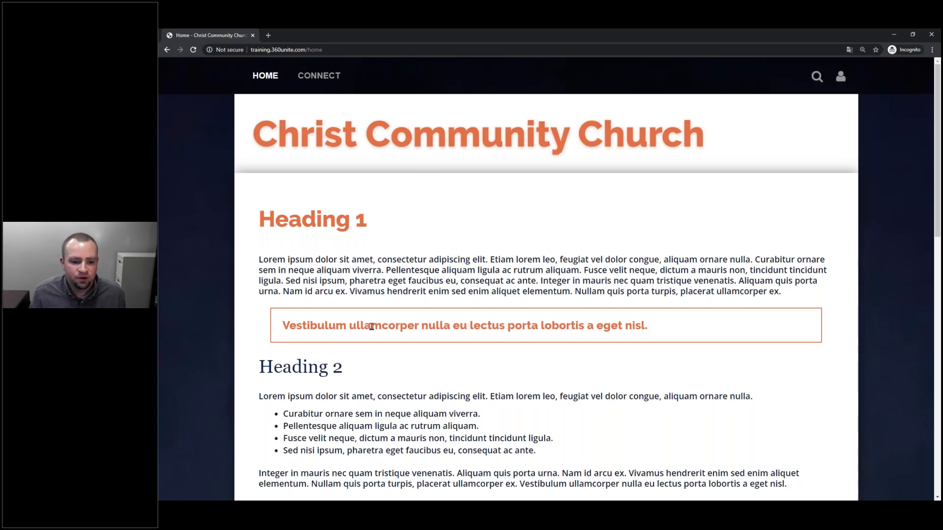
{"action": "scroll", "coordinate": [371, 327], "scroll_direction": "down", "scroll_amount": 2}
{"action": "scroll", "coordinate": [371, 327], "scroll_direction": "up", "scroll_amount": 2}
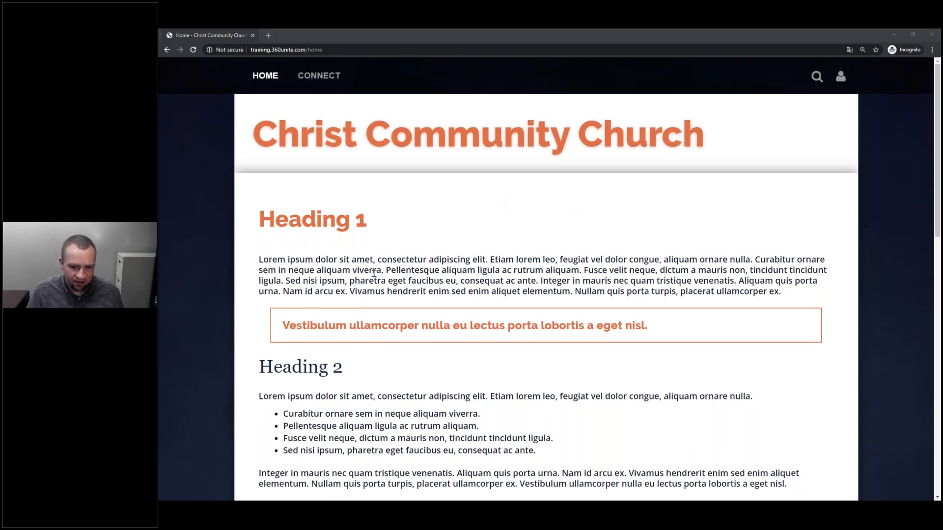
{"action": "left_click", "coordinate": [393, 276]}
{"action": "left_click_drag", "start_coordinate": [420, 272], "coordinate": [582, 269]}
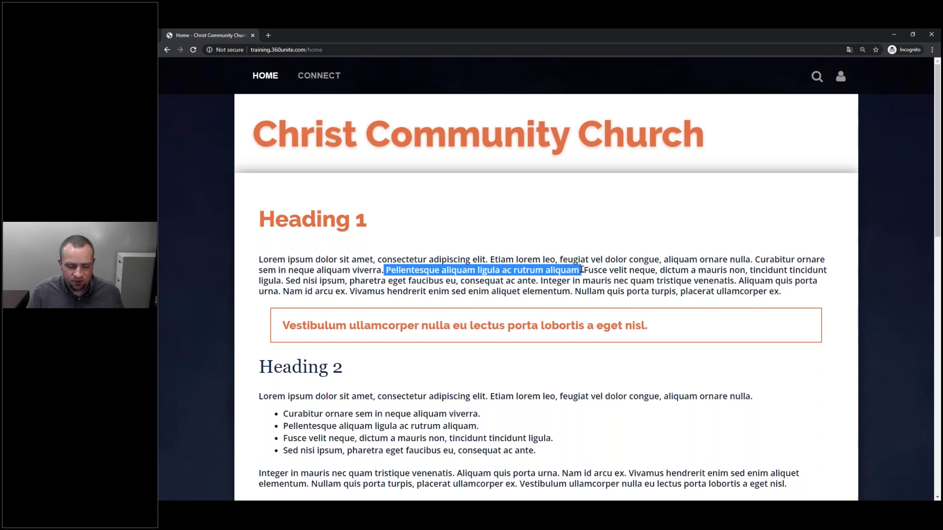
{"action": "left_click", "coordinate": [582, 270]}
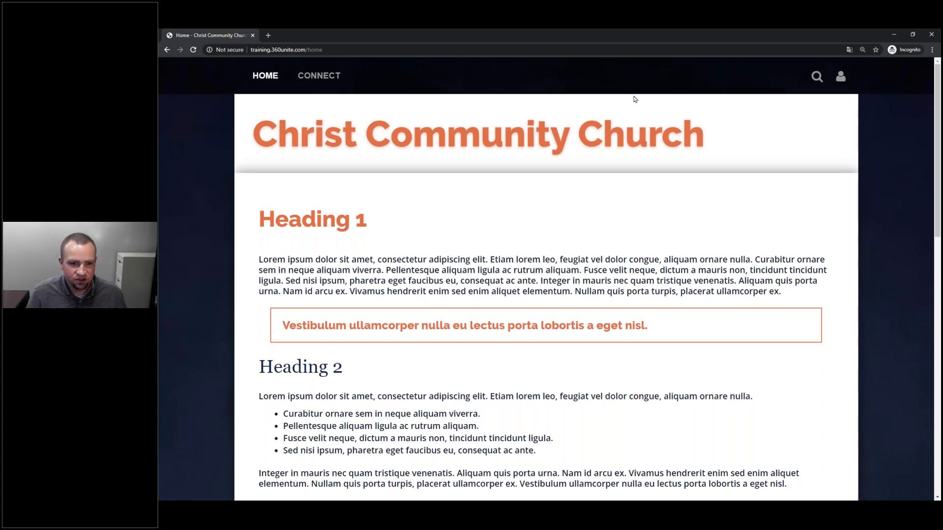
{"action": "key", "text": "alt+Tab"}
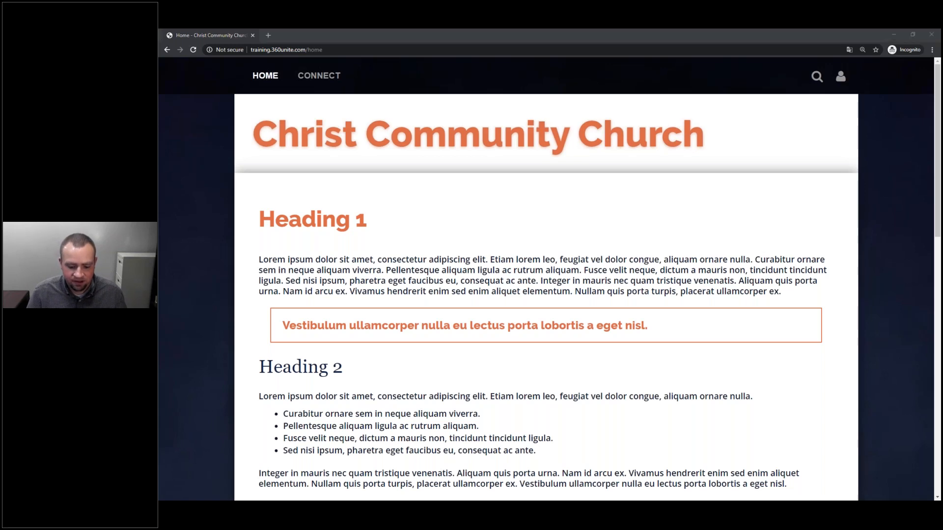
{"action": "key", "text": "alt+Tab"}
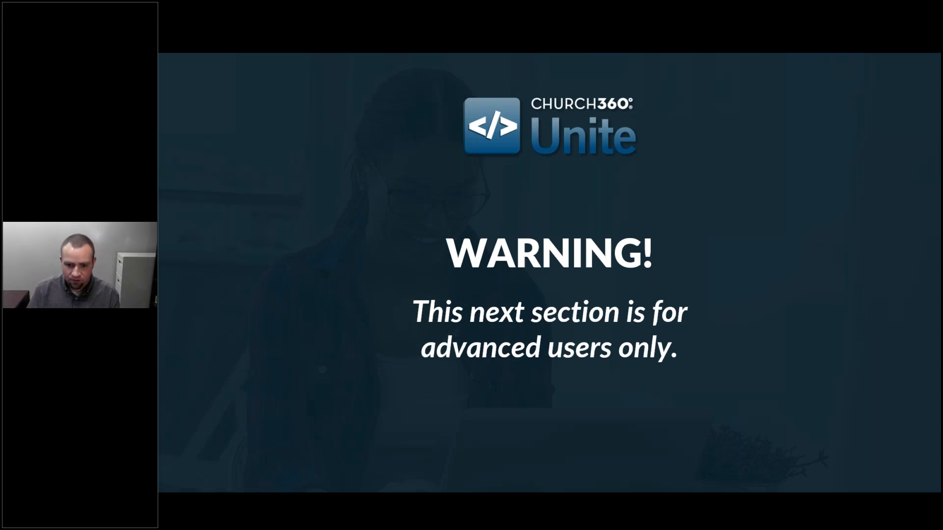
Return to the signed-in browser window, set the theme's banner image to logo-color.png and save the theme changes.
{"action": "key", "text": "alt+Tab"}
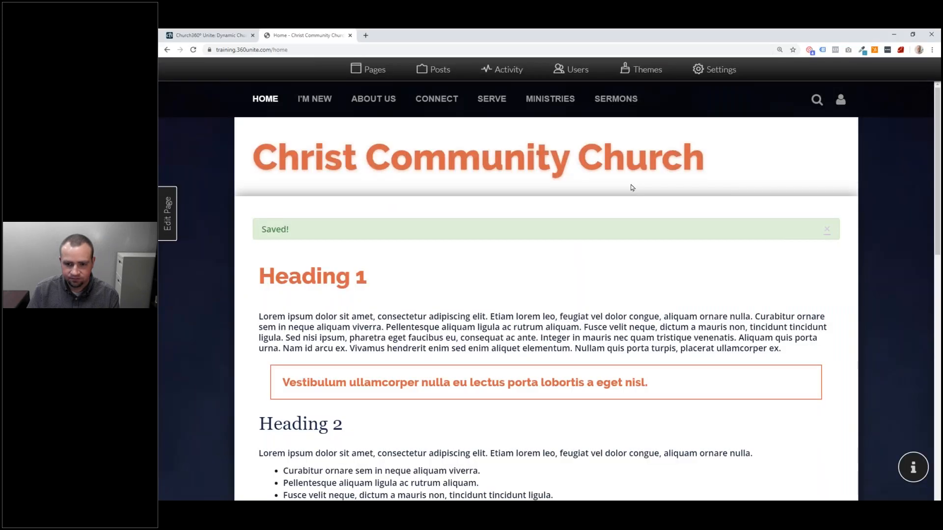
{"action": "left_click", "coordinate": [637, 70]}
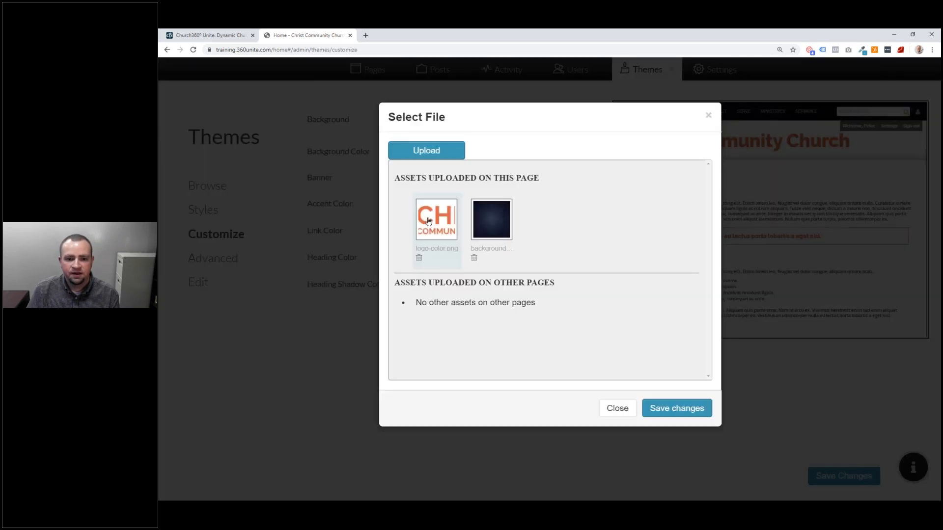
{"action": "left_click", "coordinate": [428, 220]}
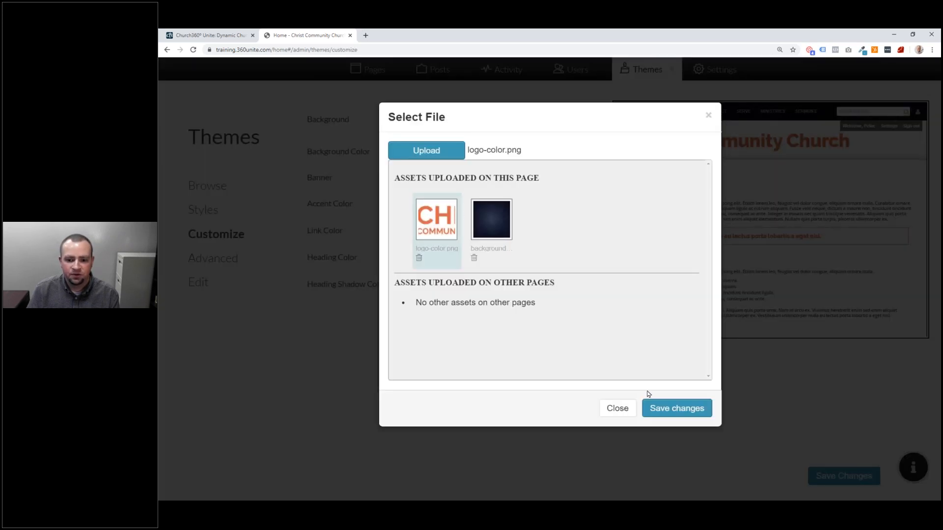
{"action": "left_click", "coordinate": [656, 407]}
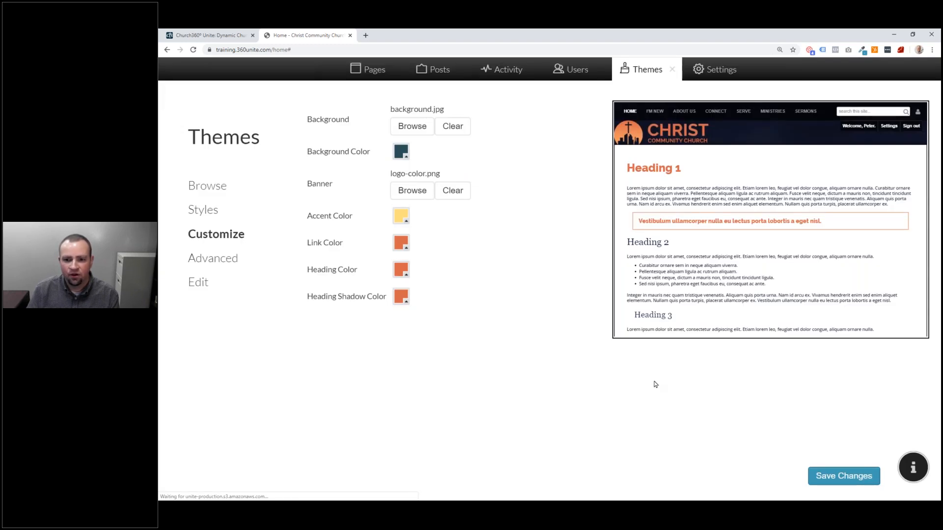
{"action": "left_click", "coordinate": [830, 470]}
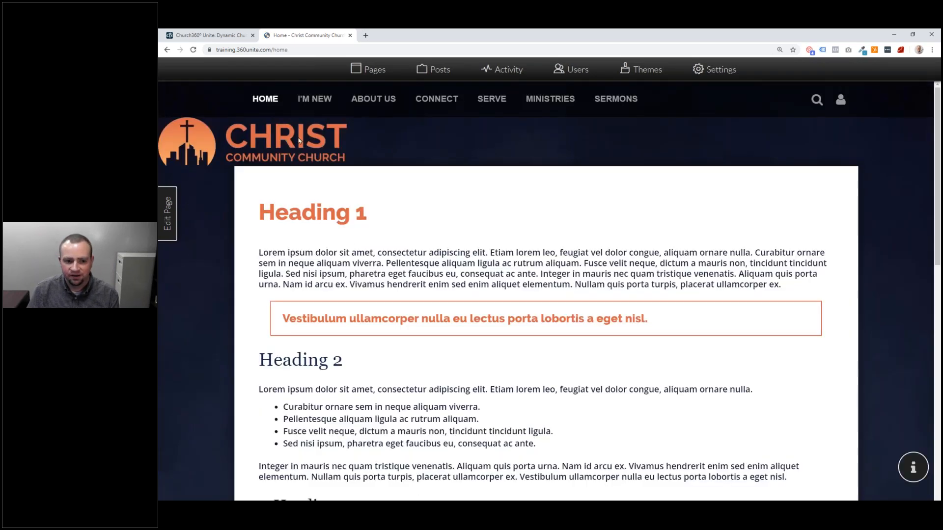
{"action": "left_click", "coordinate": [166, 226]}
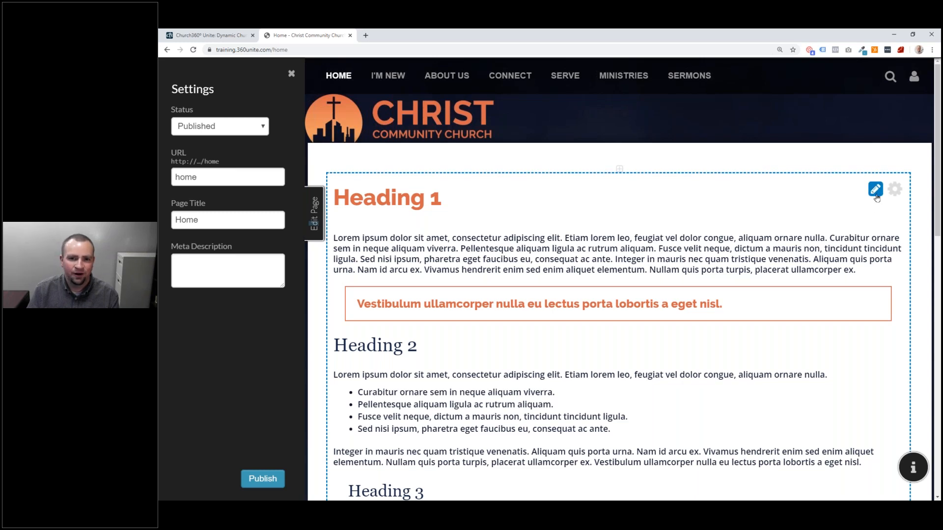
{"action": "left_click", "coordinate": [875, 190]}
{"action": "left_click_drag", "start_coordinate": [724, 298], "coordinate": [346, 294]}
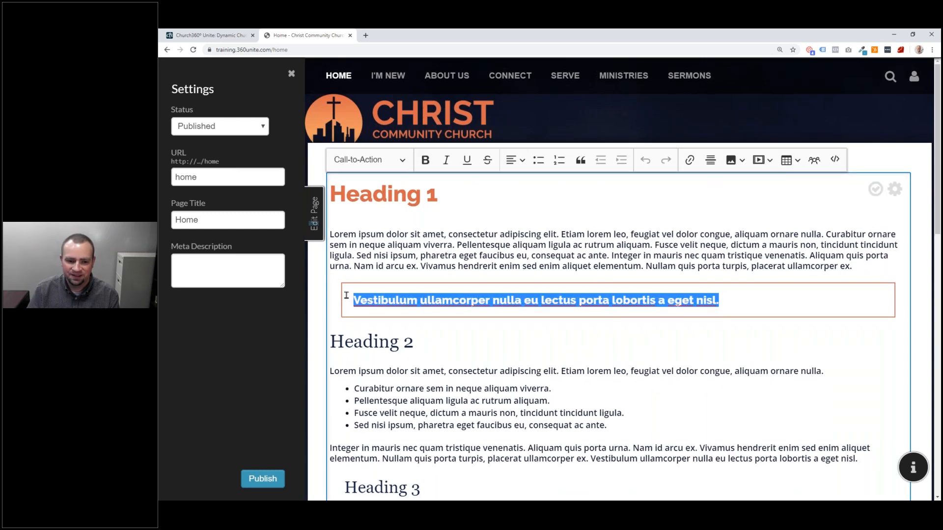
{"action": "left_click", "coordinate": [689, 160]}
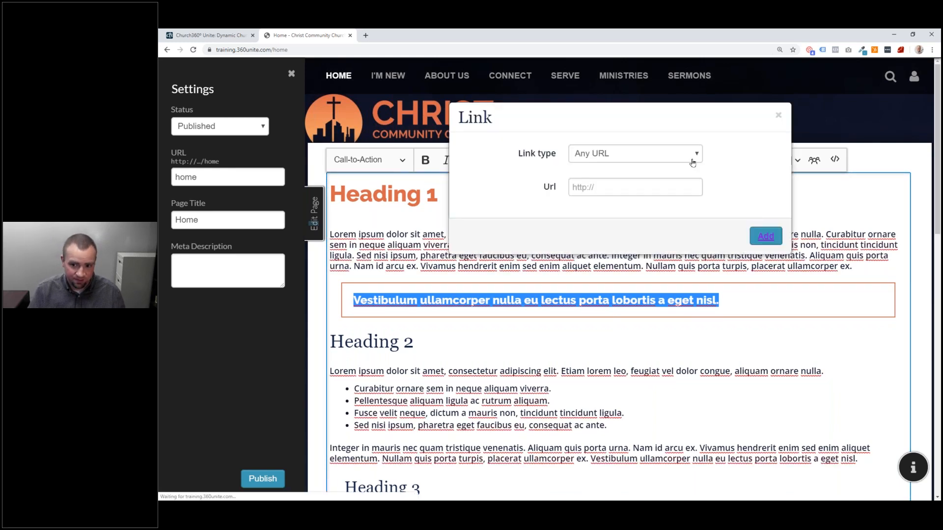
{"action": "left_click", "coordinate": [626, 188]}
{"action": "type", "text": "ht"}
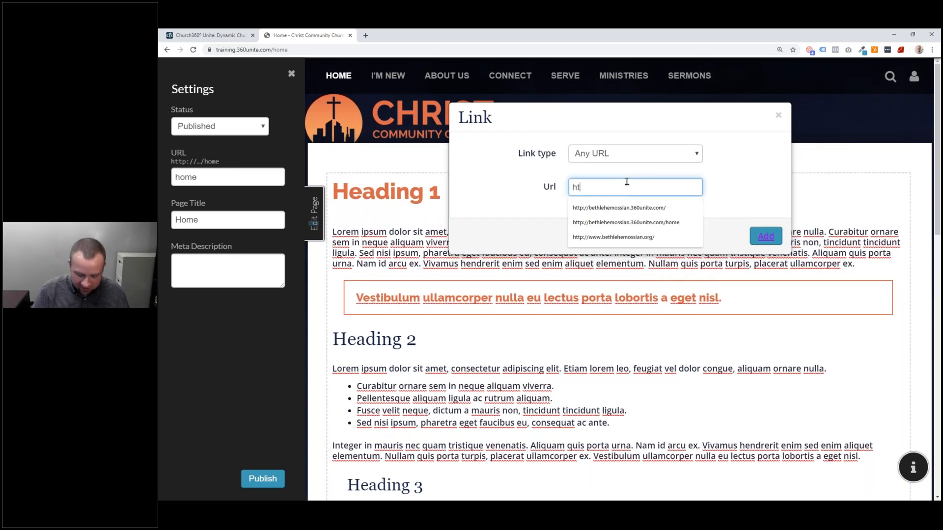
{"action": "type", "text": "tps://"}
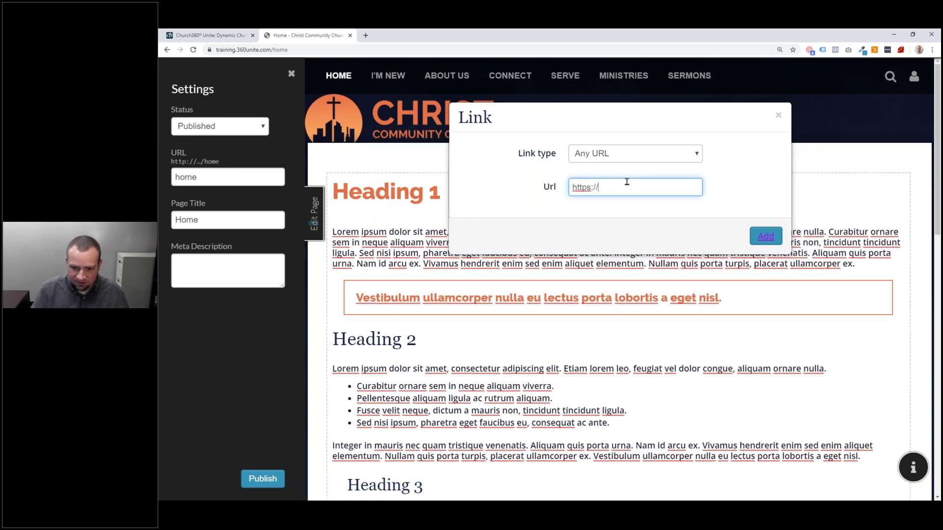
{"action": "type", "text": "www.concord"}
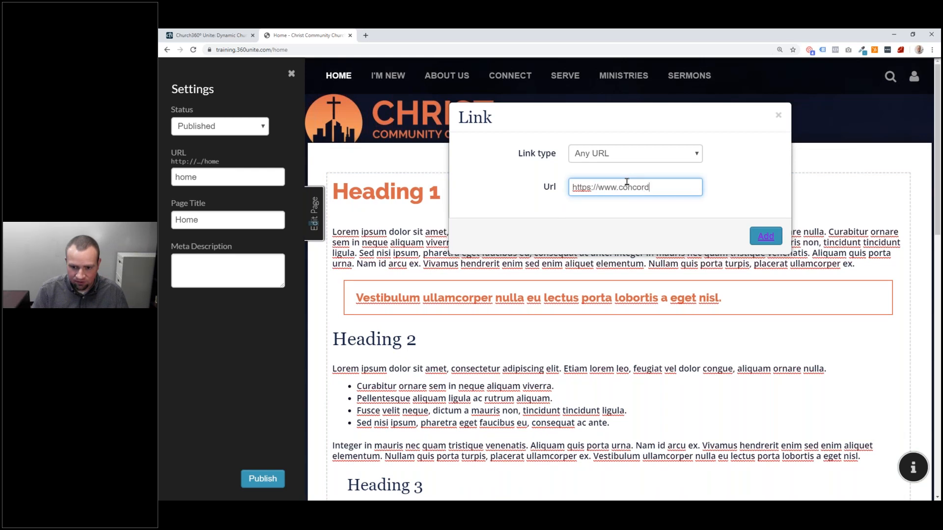
{"action": "type", "text": "iatechnoloy"}
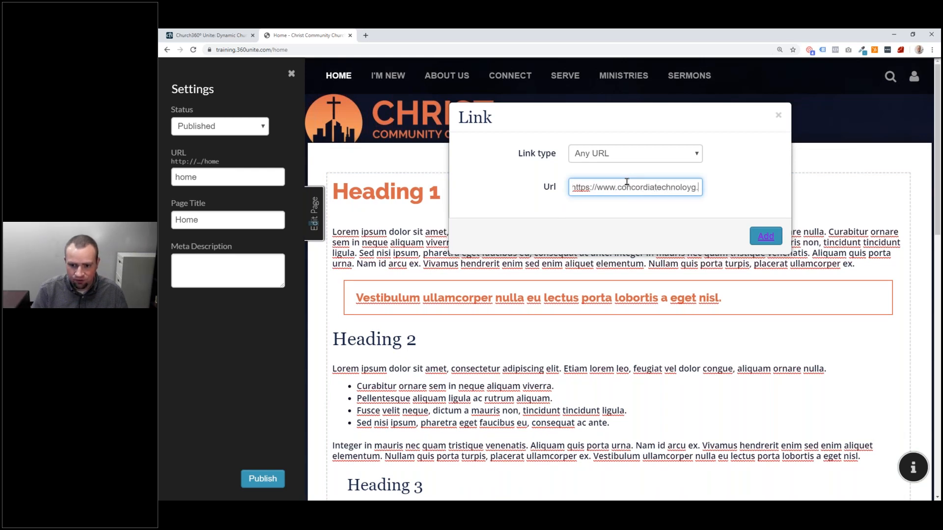
{"action": "key", "text": "BackSpace"}
{"action": "type", "text": "gy.org"}
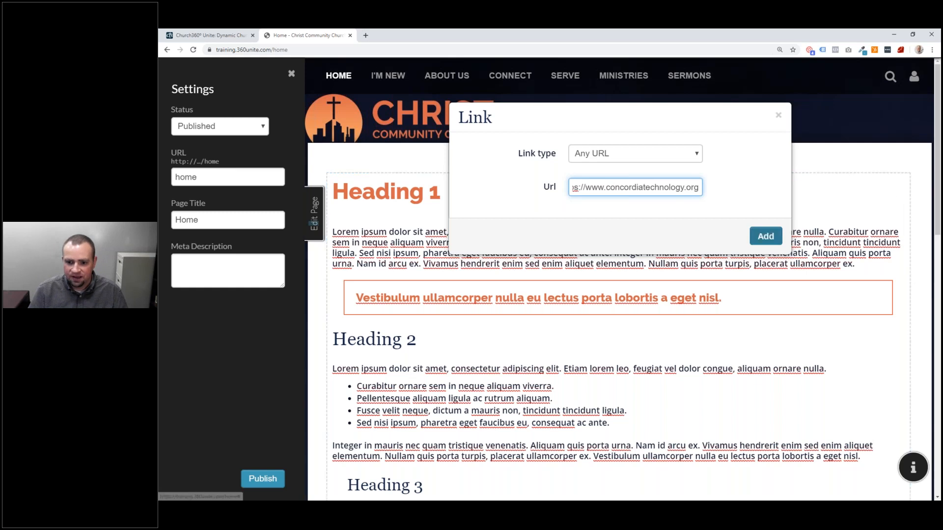
{"action": "key", "text": "Return"}
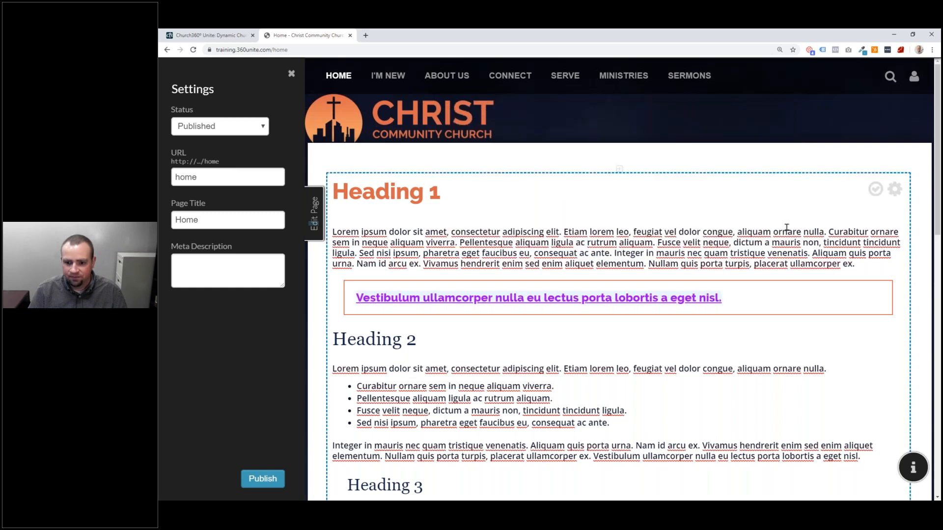
Center the linked Call-to-Action paragraph, finish editing the text block and publish the home page.
{"action": "left_click", "coordinate": [657, 307]}
{"action": "left_click", "coordinate": [782, 306]}
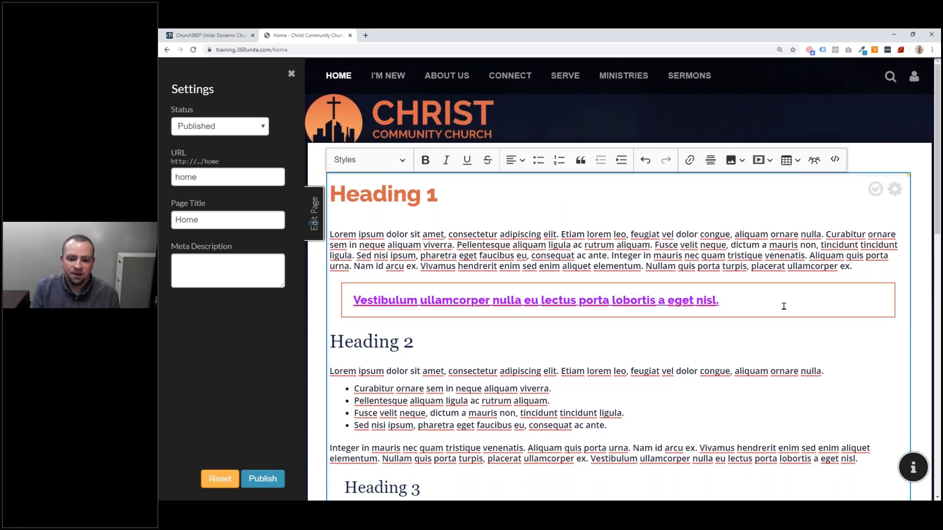
{"action": "left_click_drag", "start_coordinate": [736, 298], "coordinate": [373, 300]}
{"action": "left_click", "coordinate": [807, 303]}
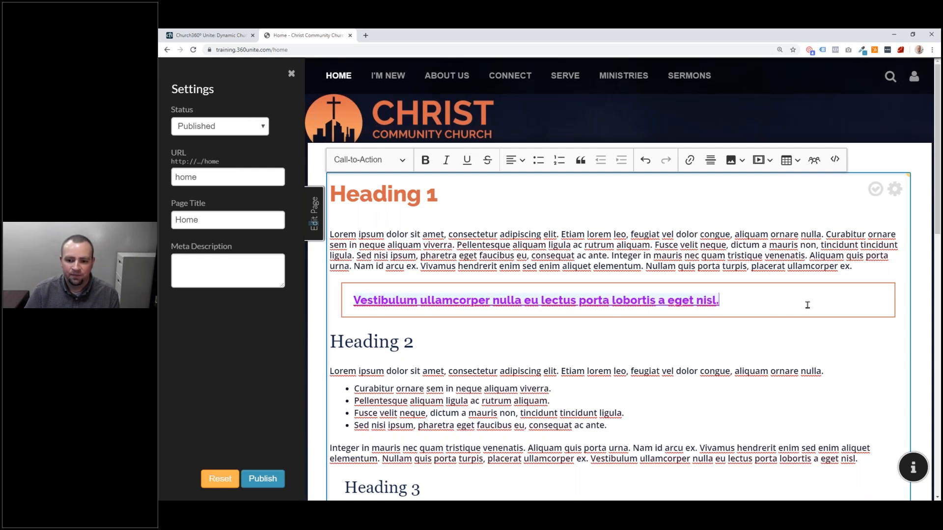
{"action": "left_click", "coordinate": [875, 190]}
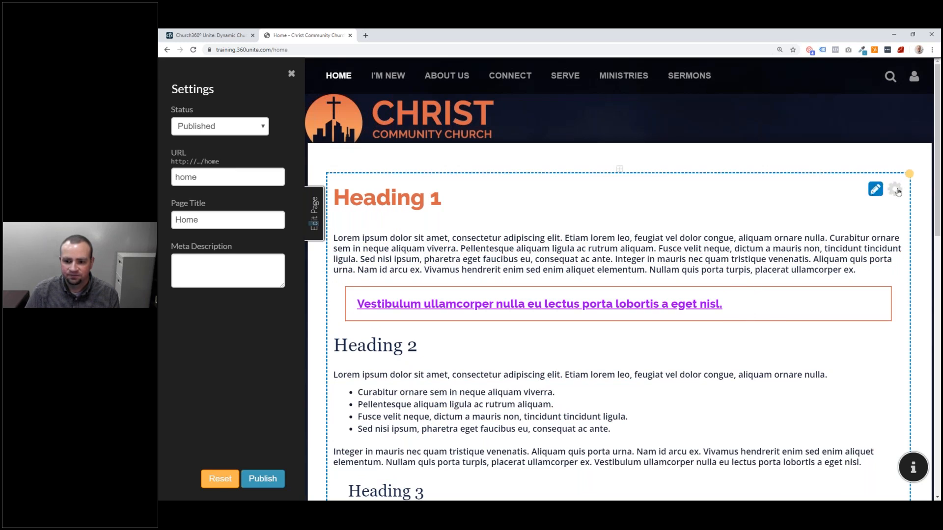
{"action": "left_click", "coordinate": [875, 190]}
{"action": "left_click", "coordinate": [520, 162]}
{"action": "left_click", "coordinate": [511, 199]}
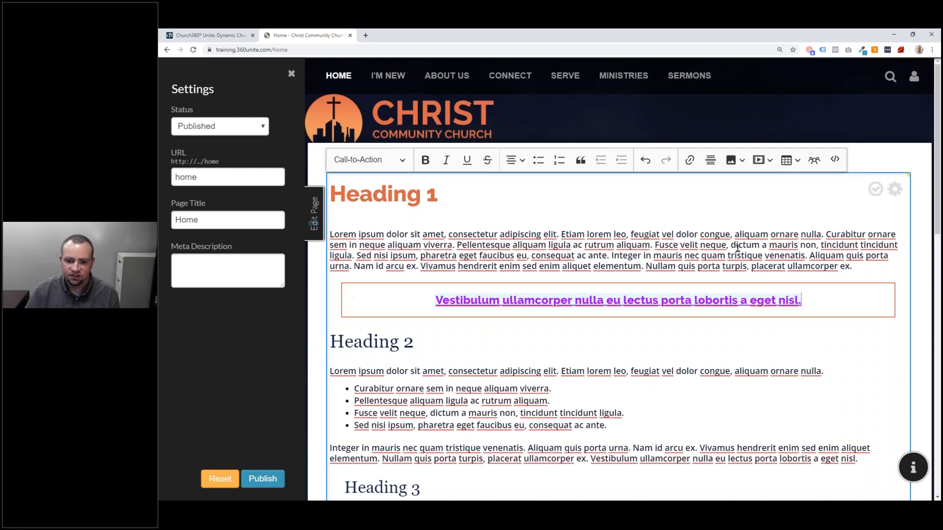
{"action": "left_click", "coordinate": [874, 191]}
{"action": "left_click", "coordinate": [263, 479]}
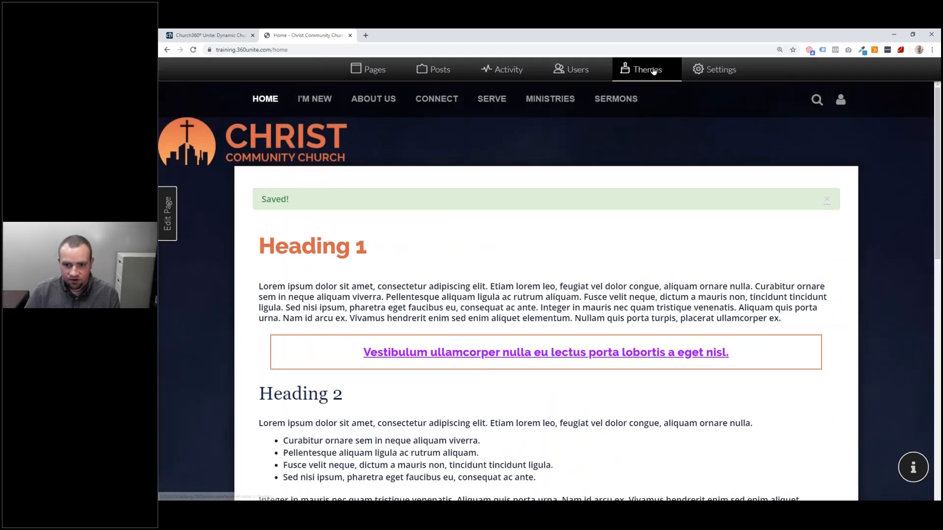
In the theme's advanced settings, add an opening <style> and a closing </style> tag with blank lines between them to Custom Headers.
{"action": "left_click", "coordinate": [654, 71]}
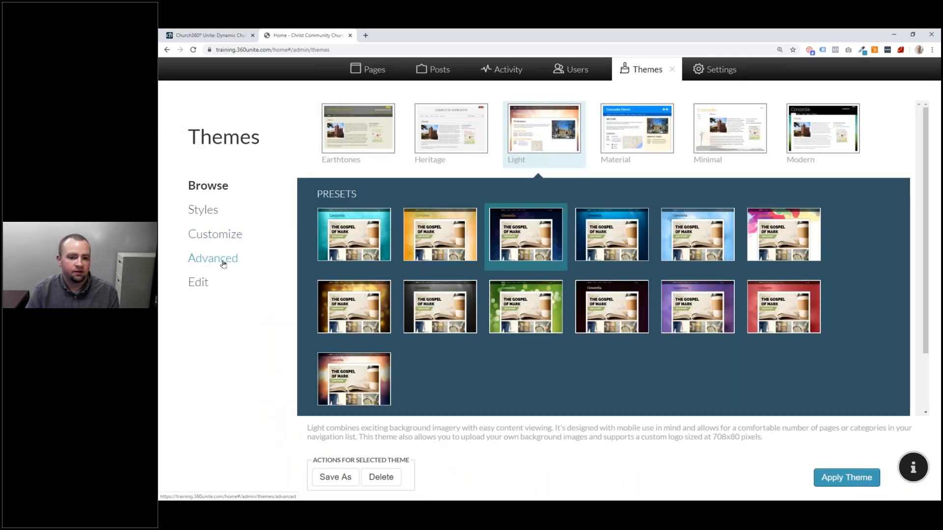
{"action": "left_click", "coordinate": [219, 264]}
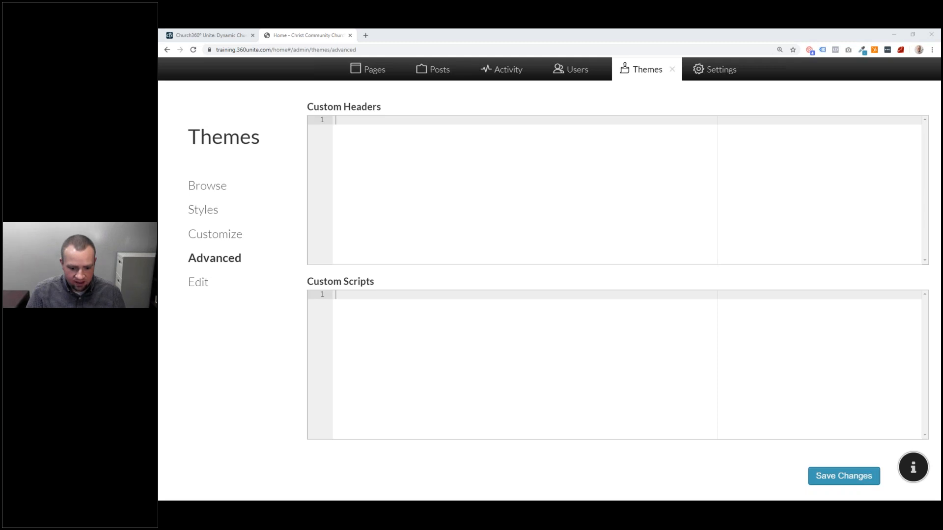
{"action": "left_click", "coordinate": [393, 177]}
{"action": "type", "text": "<style>"}
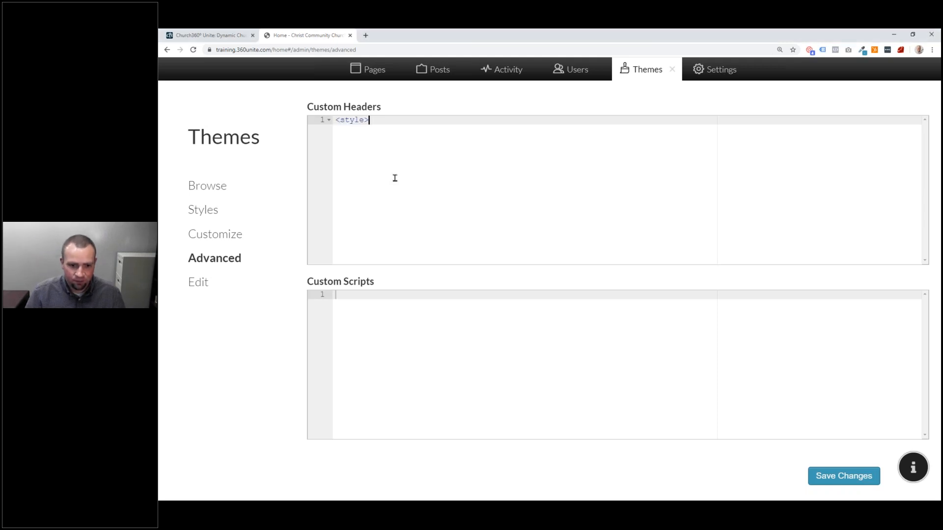
{"action": "key", "text": "Return"}
{"action": "key", "text": "Return"}
{"action": "key", "text": "Return"}
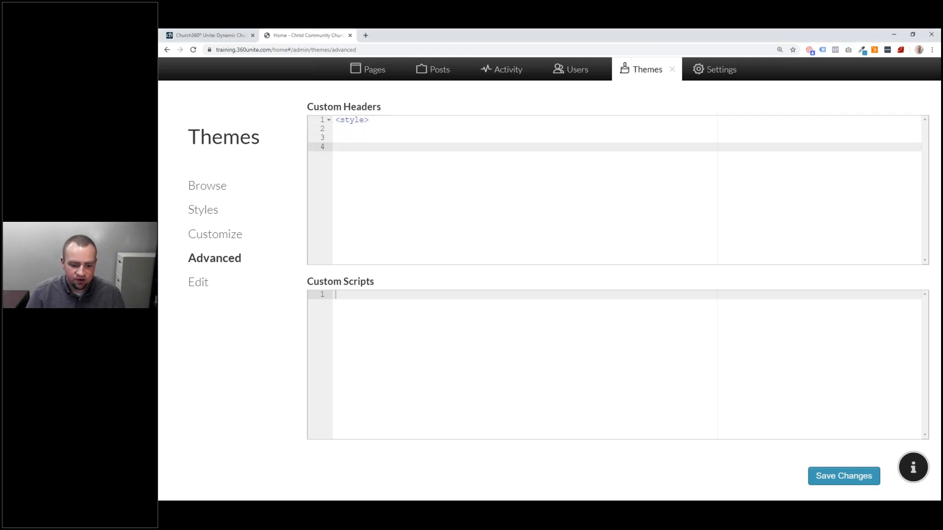
{"action": "key", "text": "alt+Tab"}
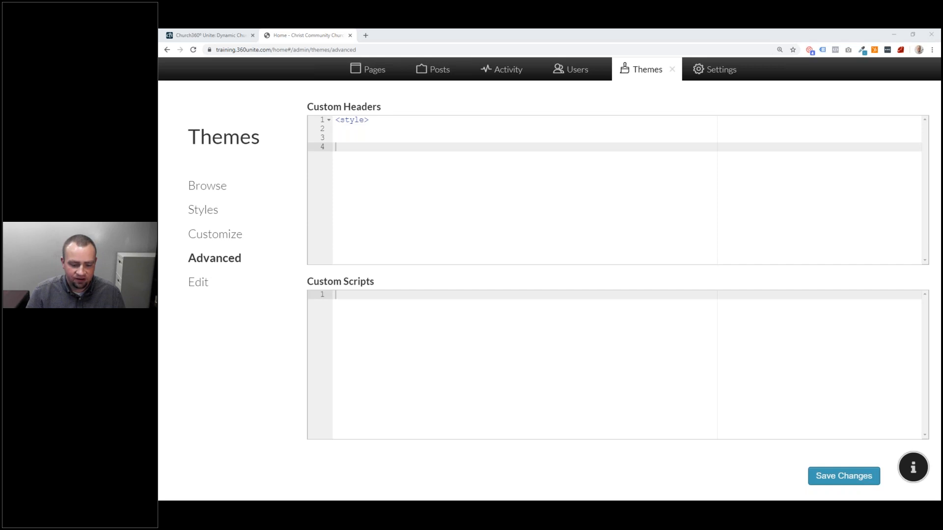
{"action": "left_click", "coordinate": [393, 174]}
{"action": "type", "text": "</style>"}
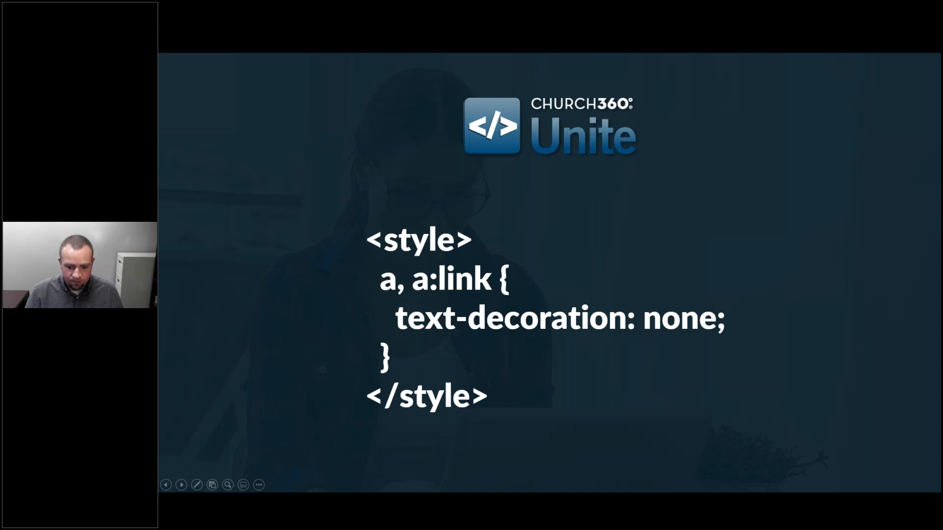
Insert the rule "a, a:link { text-decoration: none; }" between the style tags in Custom Headers and save the changes.
{"action": "key", "text": "alt+Tab"}
{"action": "left_click", "coordinate": [390, 130]}
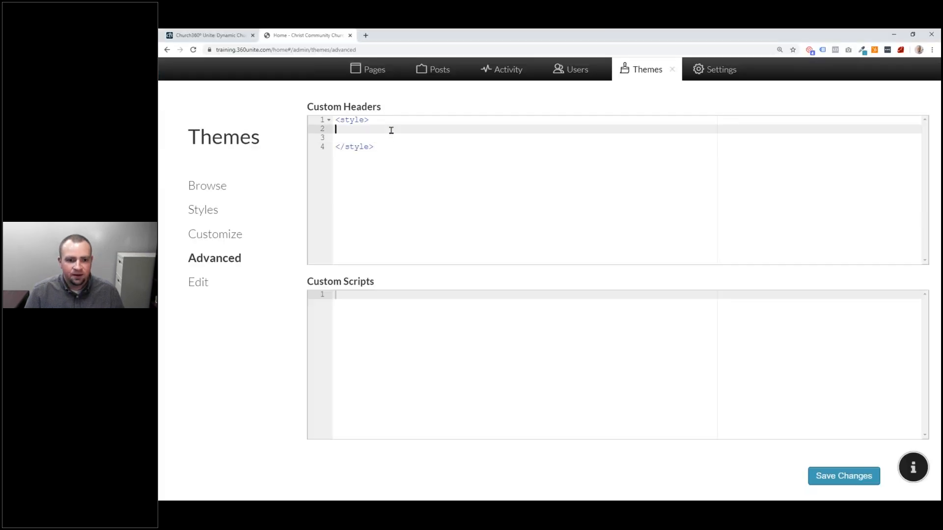
{"action": "type", "text": "a, a:link {     text-decoration: none;   }"}
{"action": "key", "text": "Delete"}
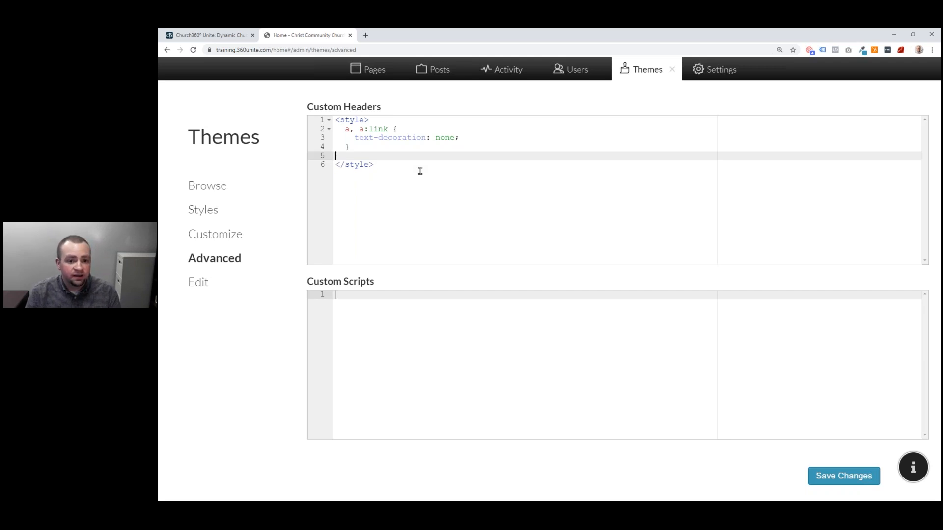
{"action": "left_click", "coordinate": [850, 481]}
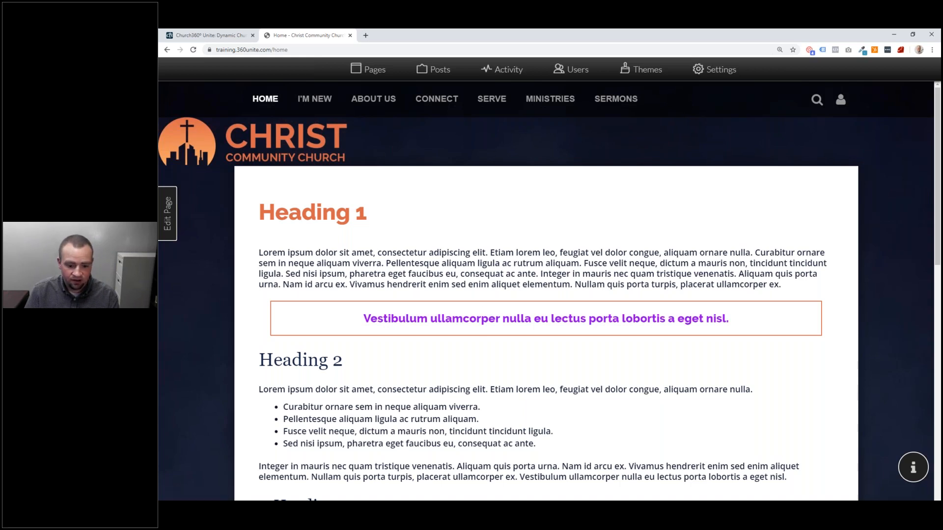
Add "color: #da674a;" below the text-decoration line of the link rule in the theme's Custom Headers and save the changes.
{"action": "left_click", "coordinate": [649, 72]}
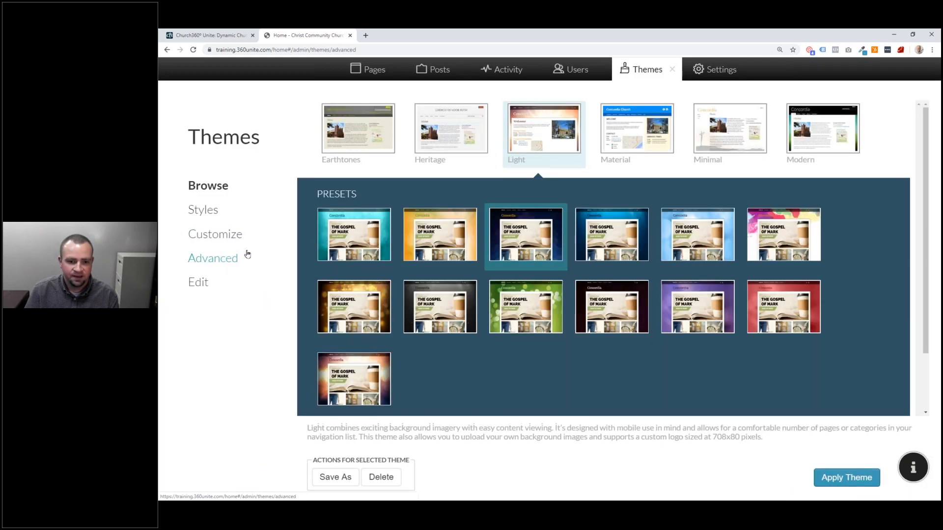
{"action": "left_click", "coordinate": [230, 258]}
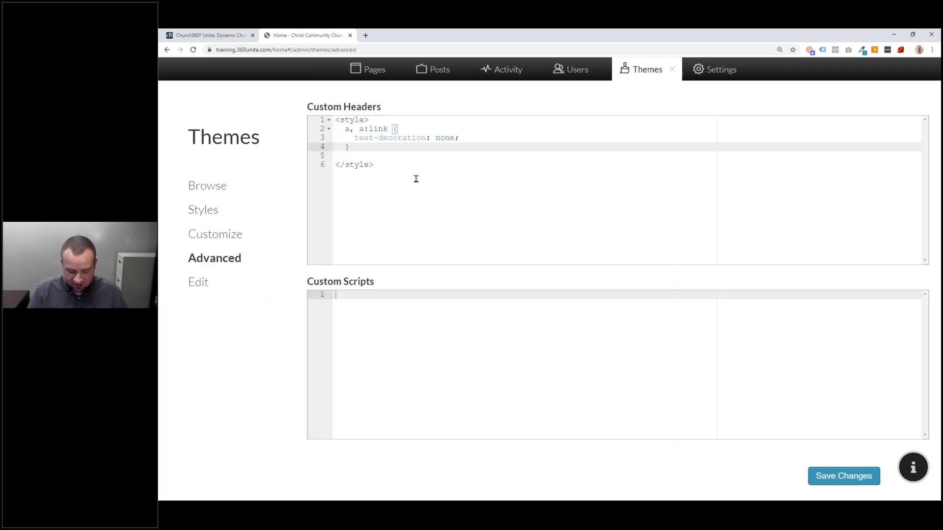
{"action": "key", "text": "Up"}
{"action": "key", "text": "End"}
{"action": "key", "text": "Return"}
{"action": "type", "text": "color: "}
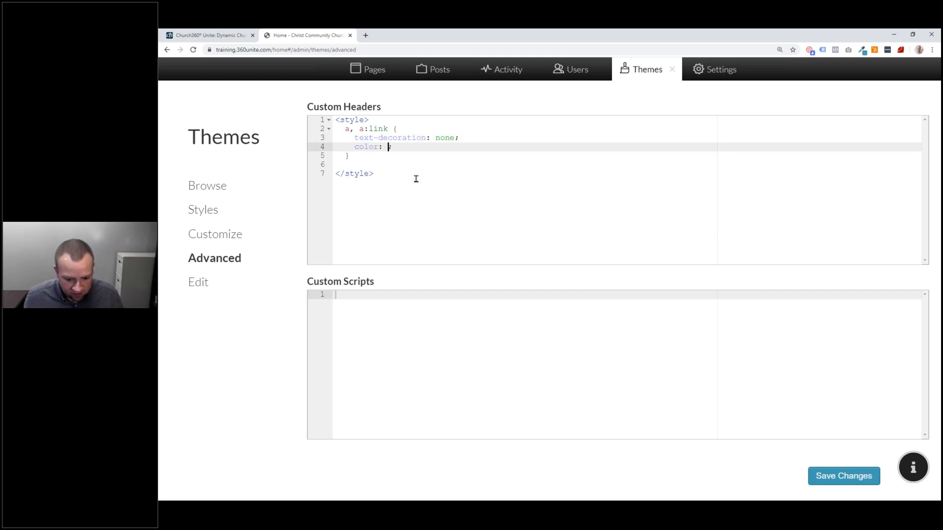
{"action": "type", "text": "#da674"}
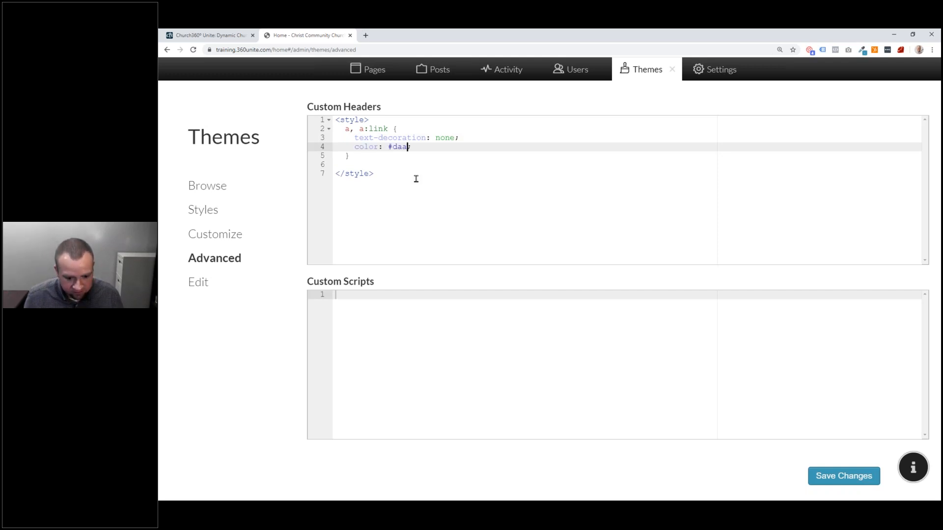
{"action": "type", "text": "a"}
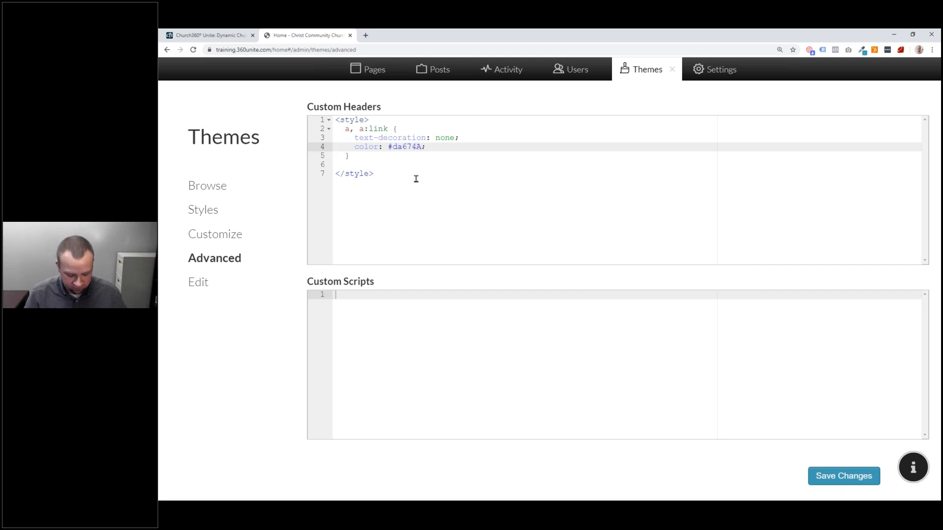
{"action": "left_click", "coordinate": [843, 476]}
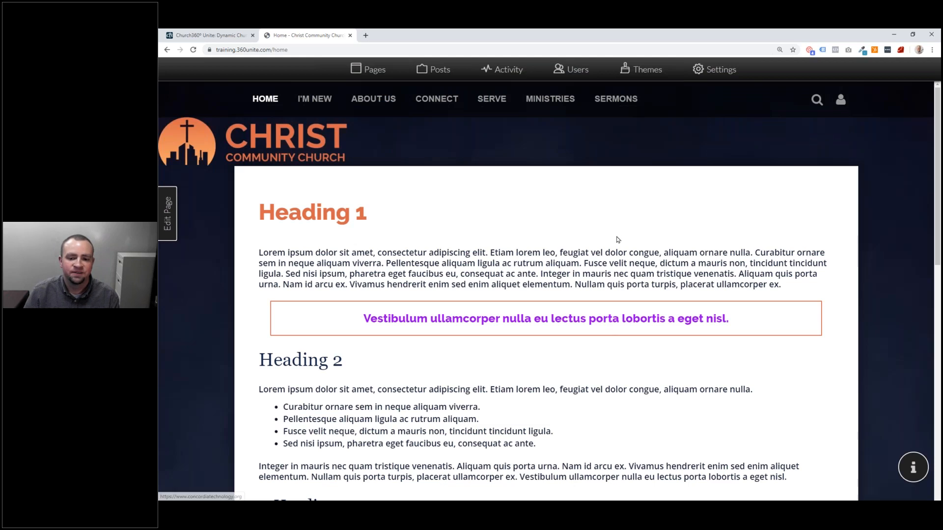
Extend the link rule's selector in the theme's Custom Headers with ", a:visited" and save the changes.
{"action": "left_click", "coordinate": [655, 73]}
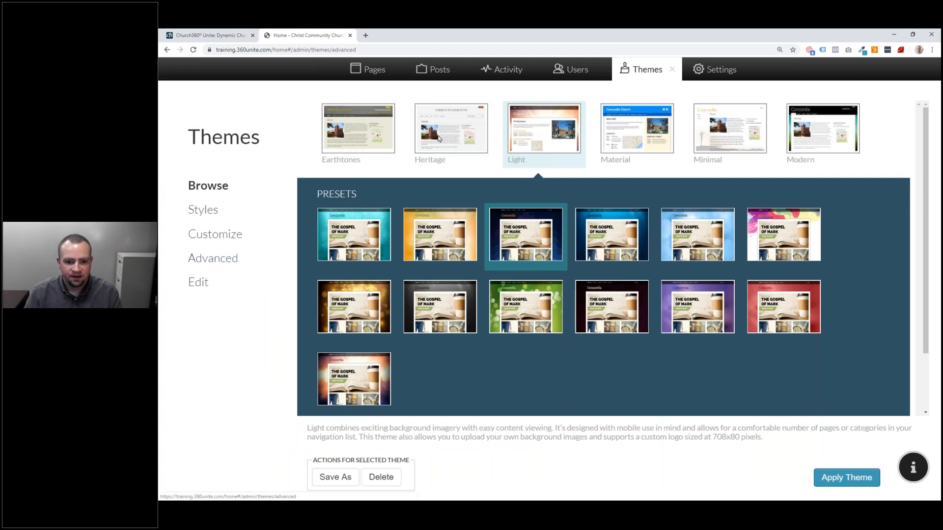
{"action": "left_click", "coordinate": [216, 259]}
{"action": "left_click", "coordinate": [390, 129]}
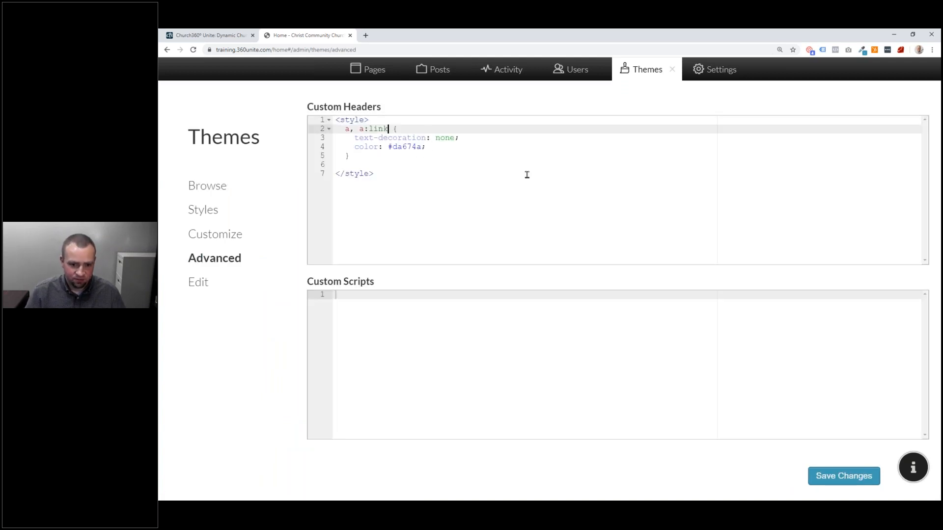
{"action": "type", "text": ", a:visited"}
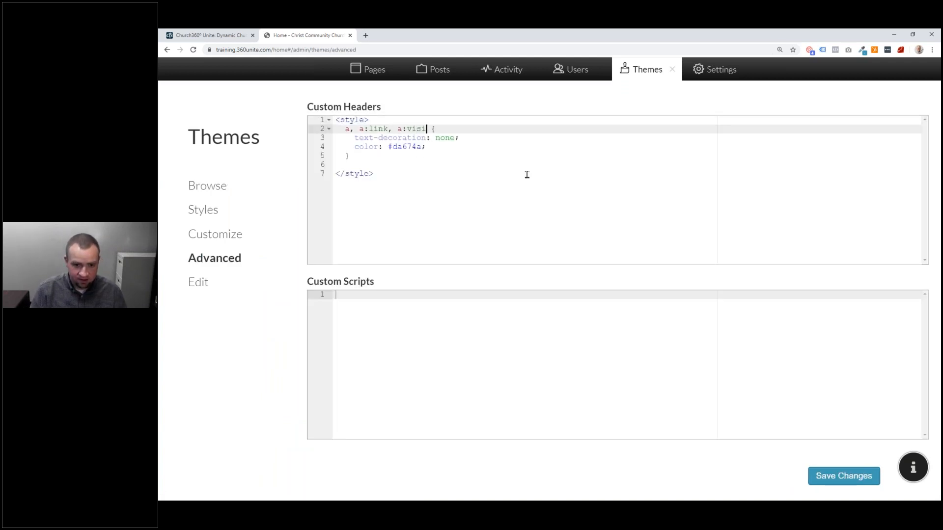
{"action": "left_click", "coordinate": [841, 474]}
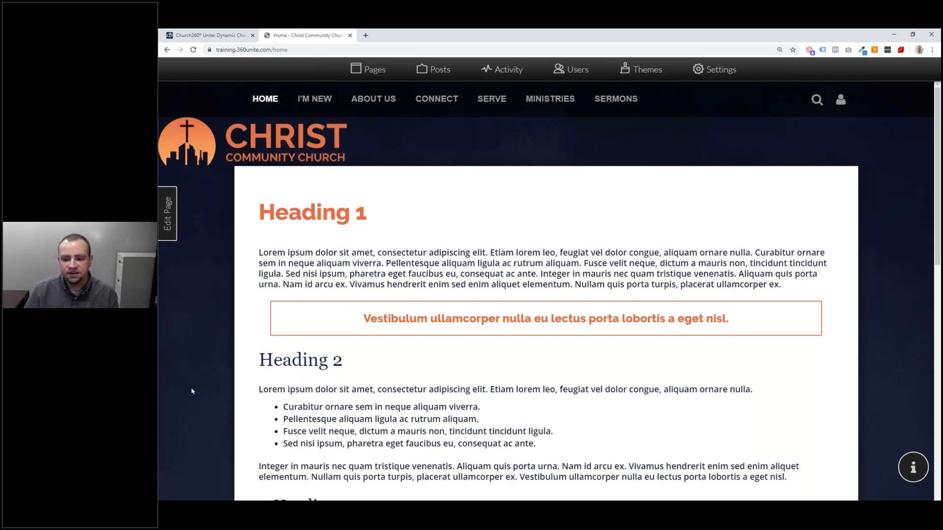
Inspect the home page's logo image and its parent header div in the page code, and open the theme settings.
{"action": "right_click", "coordinate": [263, 143]}
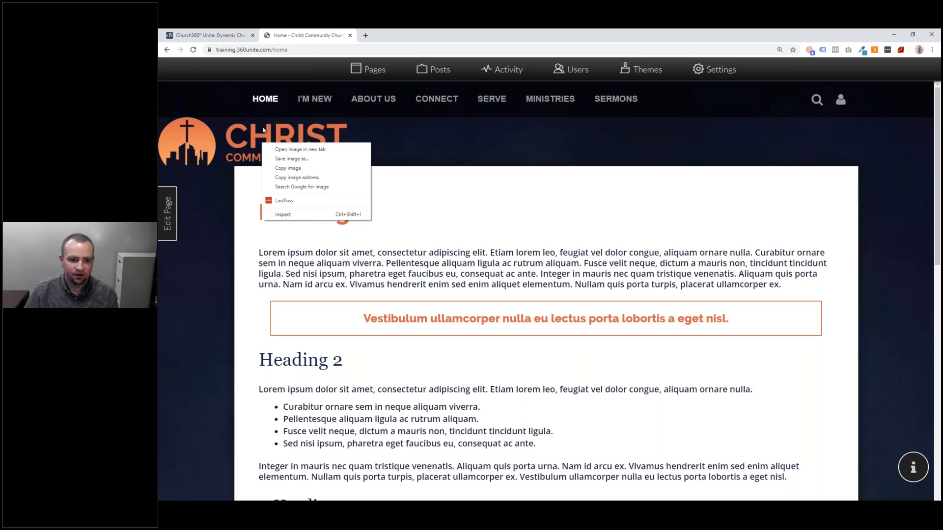
{"action": "right_click", "coordinate": [264, 130]}
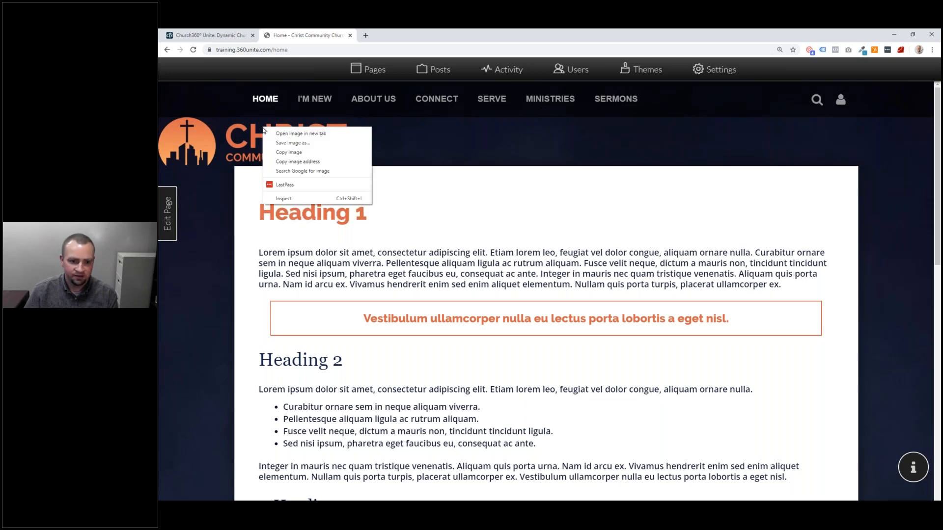
{"action": "left_click", "coordinate": [322, 197]}
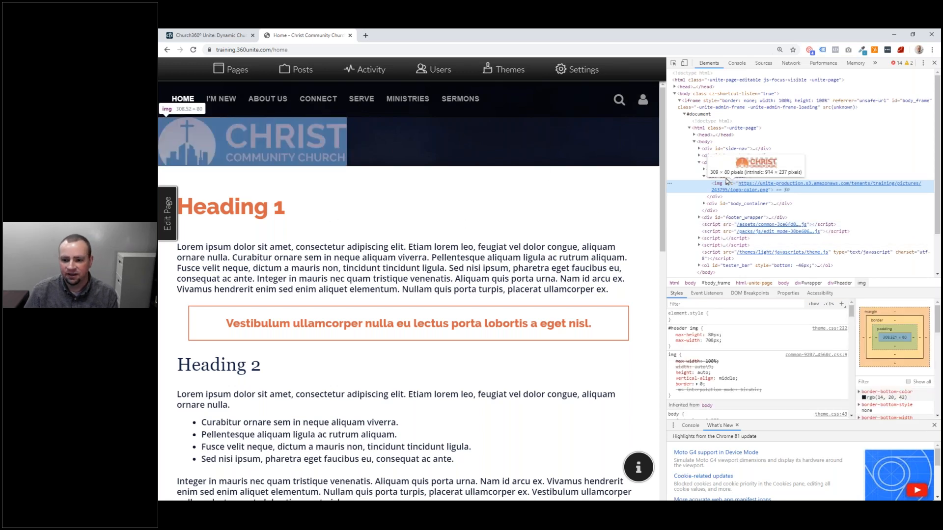
{"action": "left_click", "coordinate": [725, 177]}
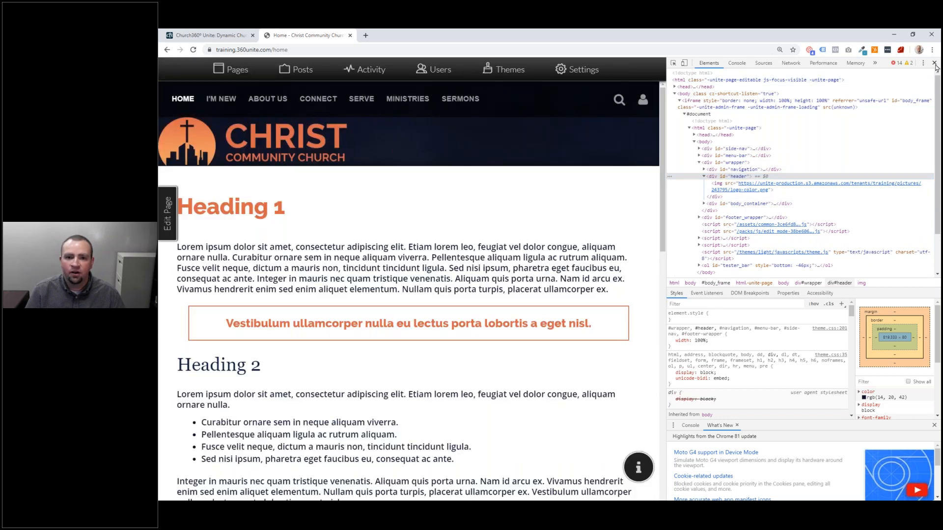
{"action": "left_click", "coordinate": [934, 65]}
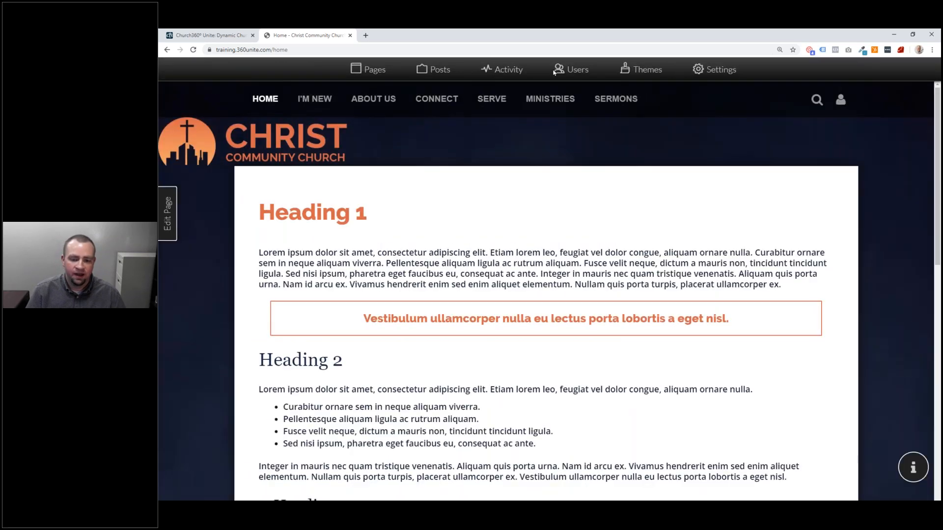
{"action": "left_click", "coordinate": [648, 70]}
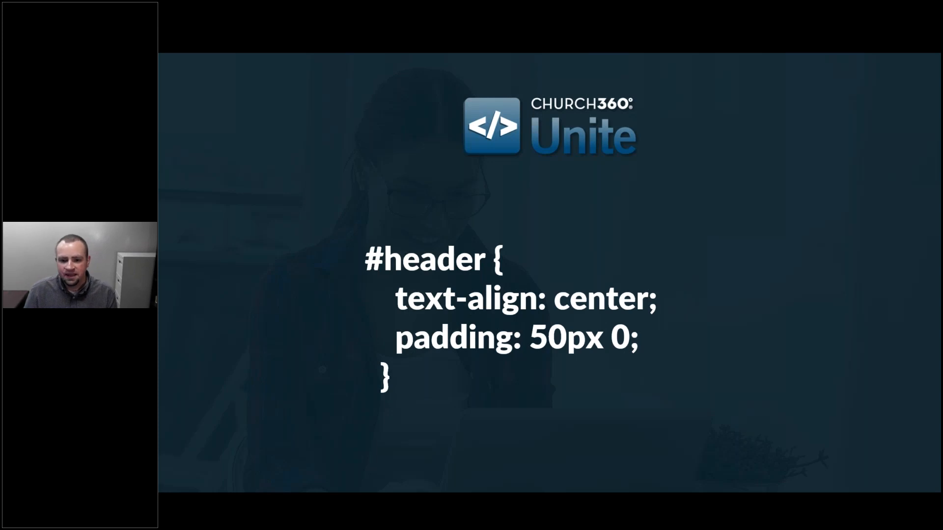
{"action": "key", "text": "Right"}
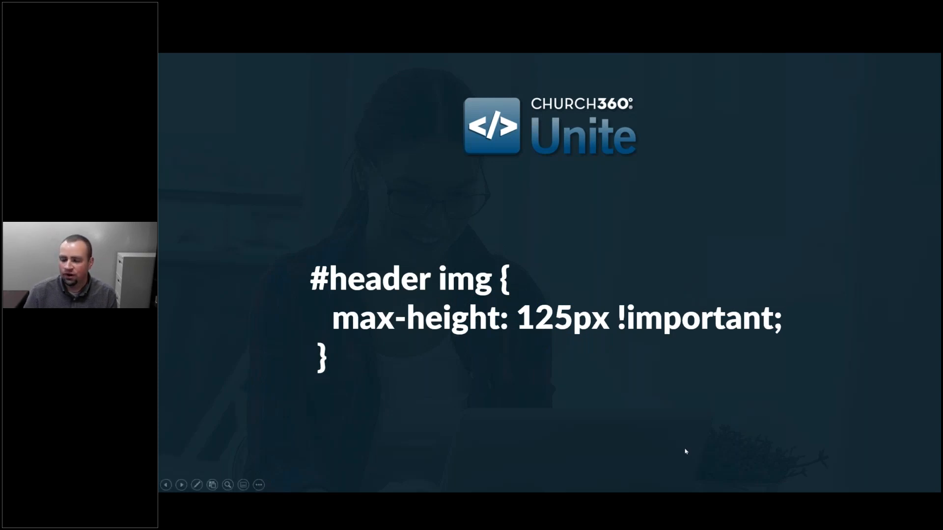
{"action": "key", "text": "Right"}
{"action": "key", "text": "Left"}
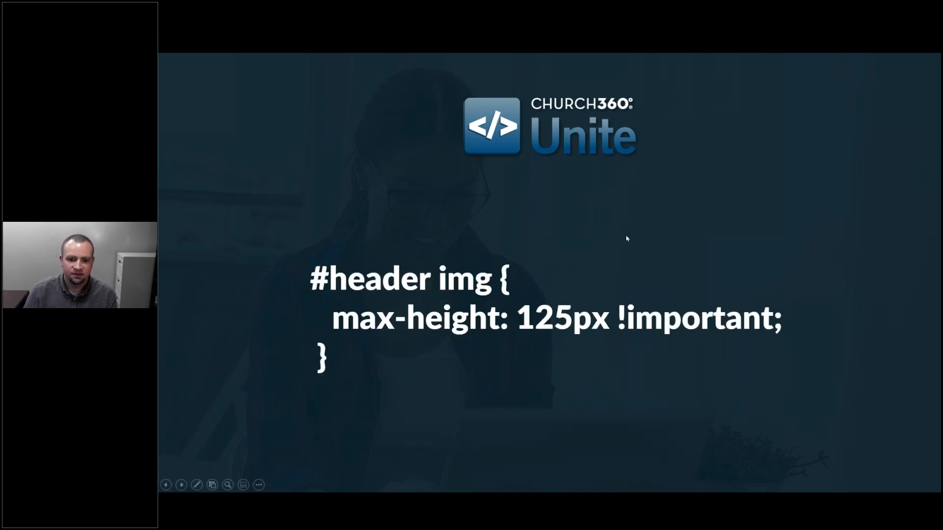
{"action": "key", "text": "Right"}
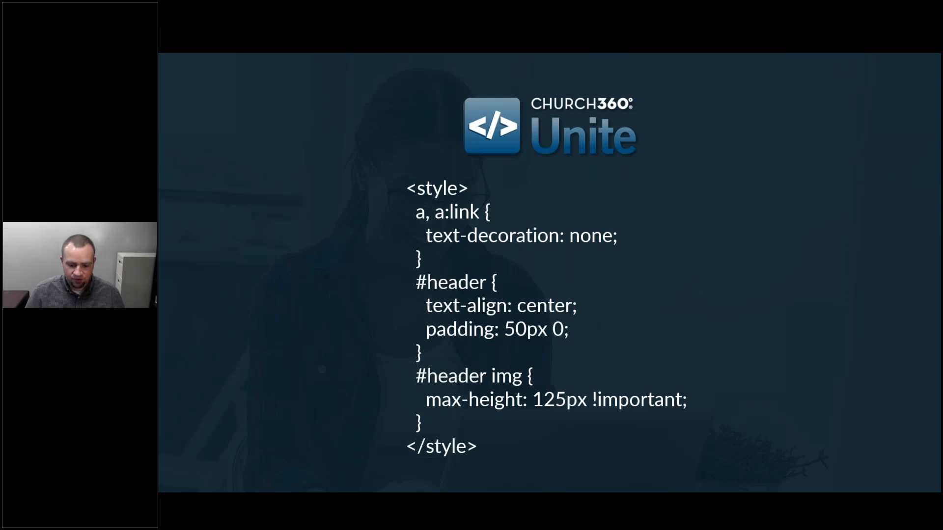
In the browser, replace Custom Headers with undecorated a, a:link, #header centered with padding 50px 0, #header img max-height 125px !important, and save.
{"action": "key", "text": "alt+Tab"}
{"action": "left_click", "coordinate": [238, 259]}
{"action": "key", "text": "ctrl+a"}
{"action": "type", "text": "<style>   a, a:link {     text-decoration: none;   }   #header {     text-align: center;     padding: 50px 0;   }   #header img {     max-height: 125px !important; } </style>"}
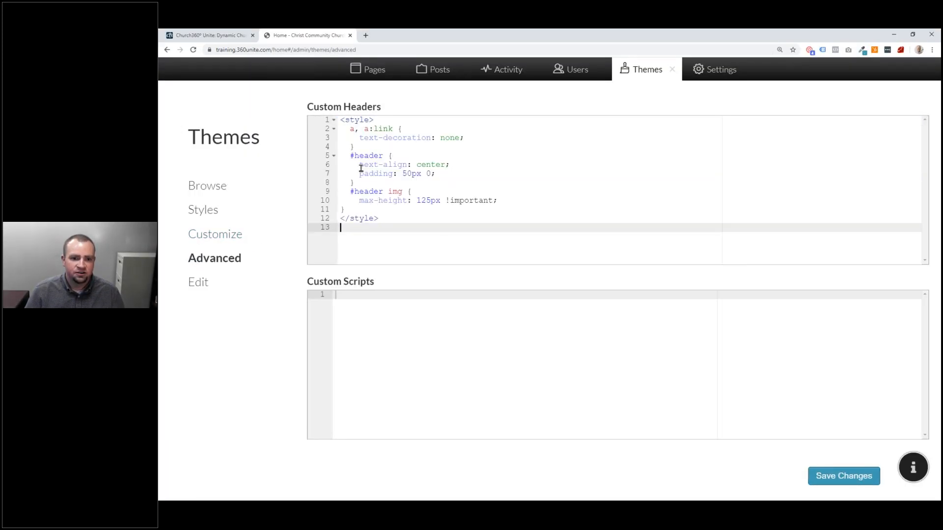
{"action": "left_click", "coordinate": [825, 478]}
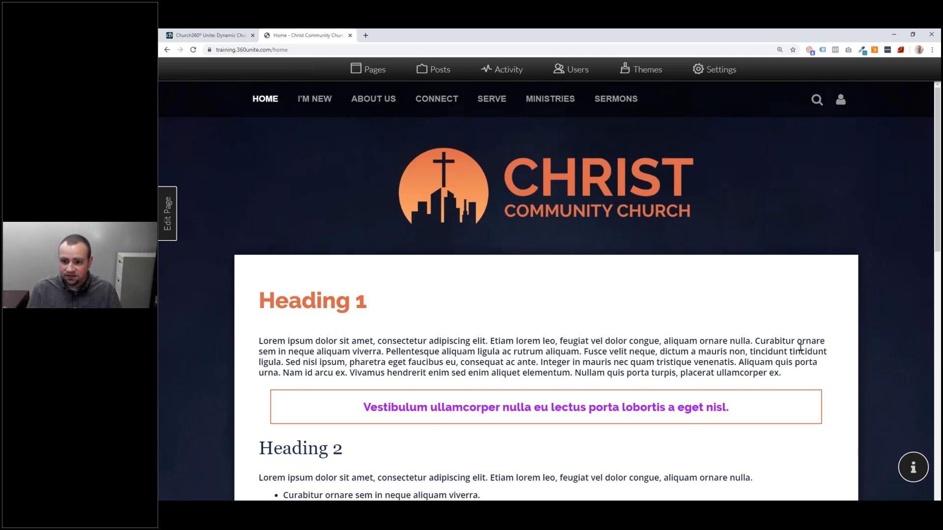
Review the home page and extend the link rule's selector in the theme's Custom Headers with ", a:visited".
{"action": "scroll", "coordinate": [799, 319], "scroll_direction": "down", "scroll_amount": 10}
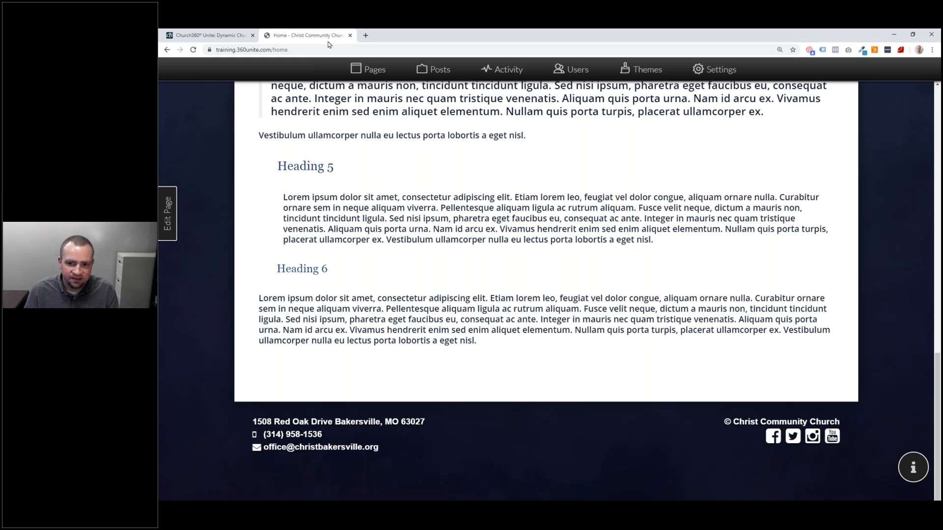
{"action": "left_click", "coordinate": [635, 81]}
{"action": "left_click", "coordinate": [205, 258]}
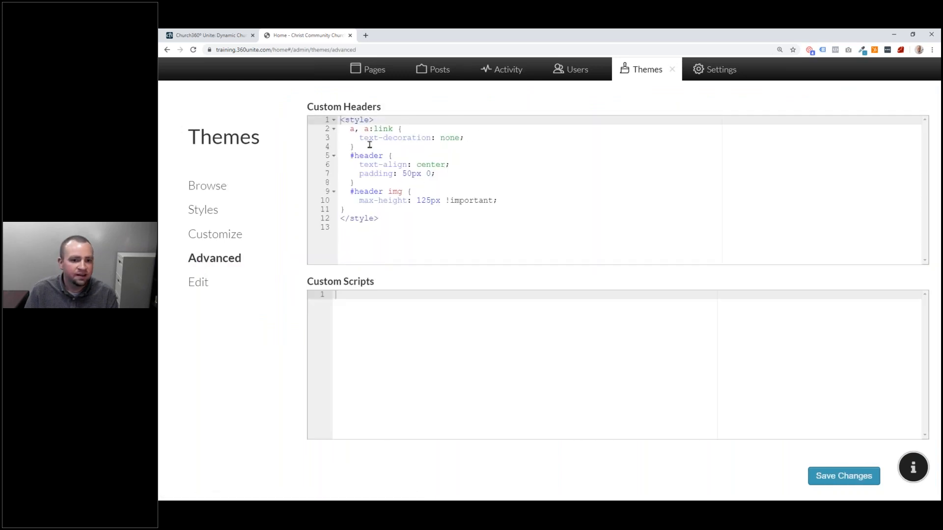
{"action": "left_click", "coordinate": [398, 129]}
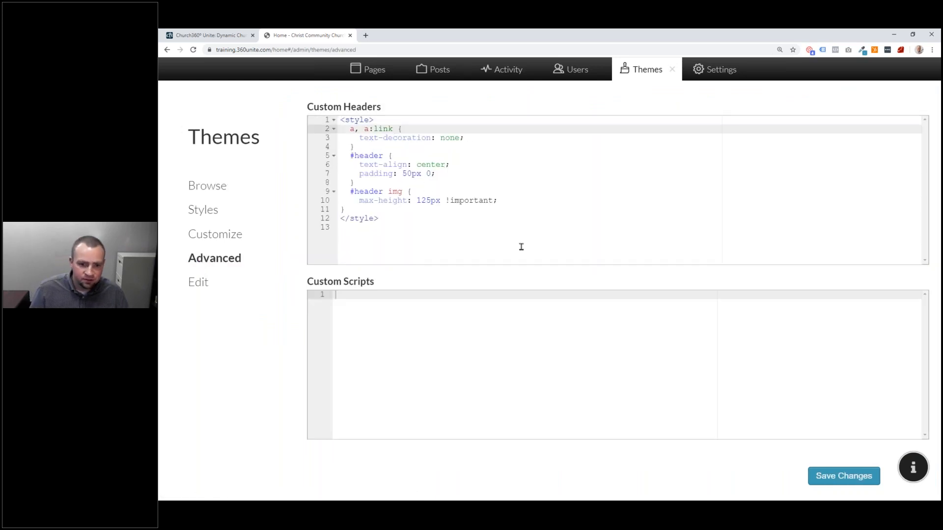
{"action": "type", "text": ", a:visited"}
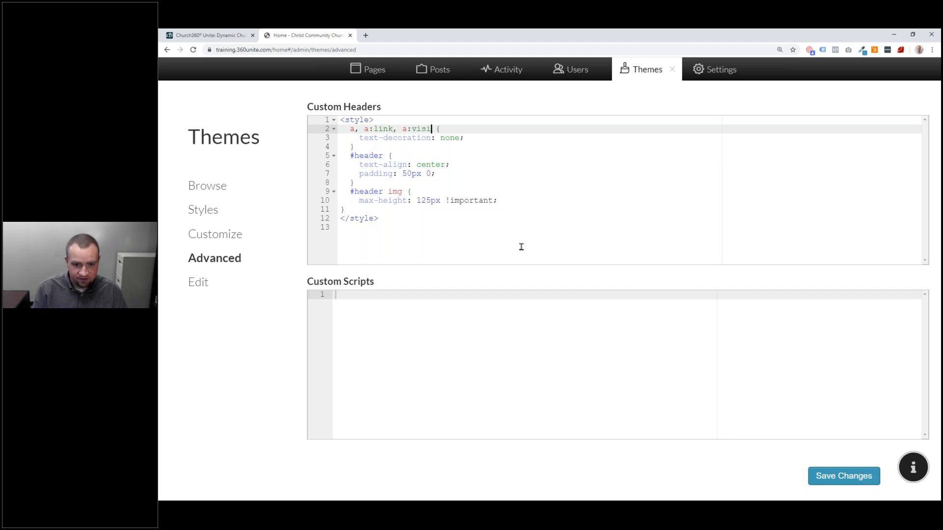
Add "color: #da674a;" below the link rule's text-decoration line in Custom Headers, without stray characters, and save the changes.
{"action": "left_click", "coordinate": [515, 135]}
{"action": "key", "text": "Return"}
{"action": "type", "text": "color: #"}
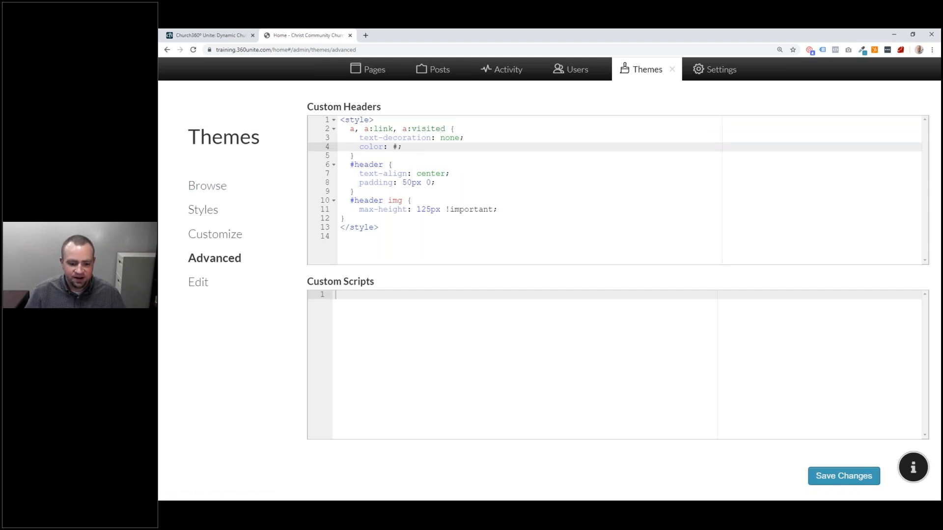
{"action": "left_click", "coordinate": [396, 147]}
{"action": "type", "text": "da674a"}
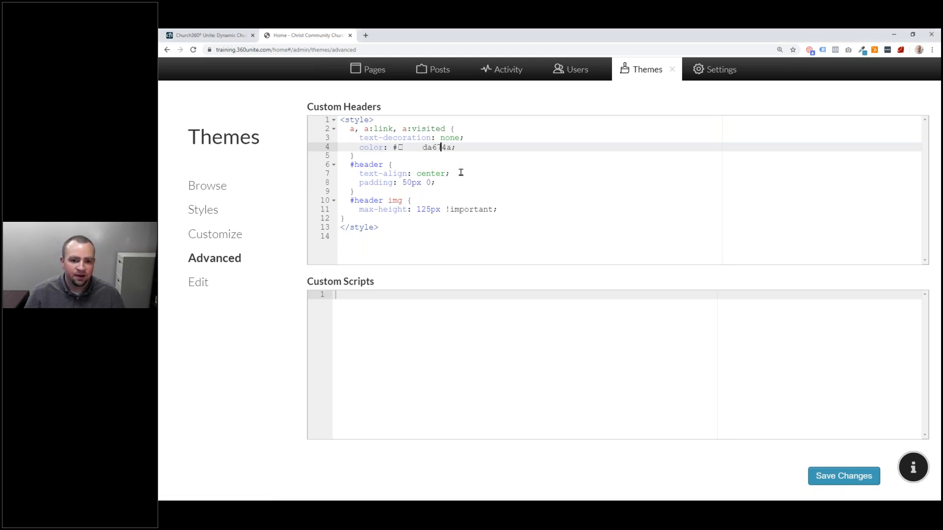
{"action": "key", "text": "Left"}
{"action": "key", "text": "Left"}
{"action": "key", "text": "Left"}
{"action": "key", "text": "Left"}
{"action": "key", "text": "Left"}
{"action": "key", "text": "BackSpace"}
{"action": "key", "text": "BackSpace"}
{"action": "key", "text": "BackSpace"}
{"action": "key", "text": "BackSpace"}
{"action": "key", "text": "BackSpace"}
{"action": "left_click", "coordinate": [838, 474]}
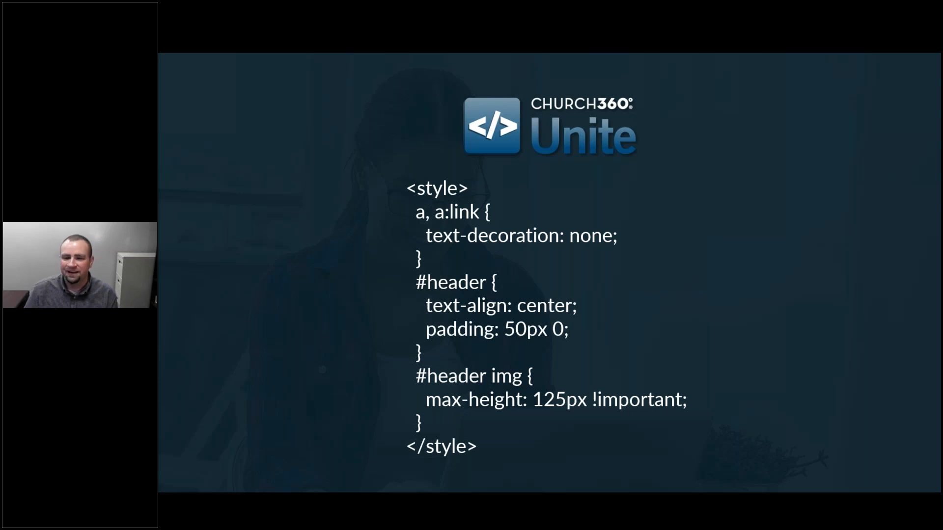
{"action": "key", "text": "Right"}
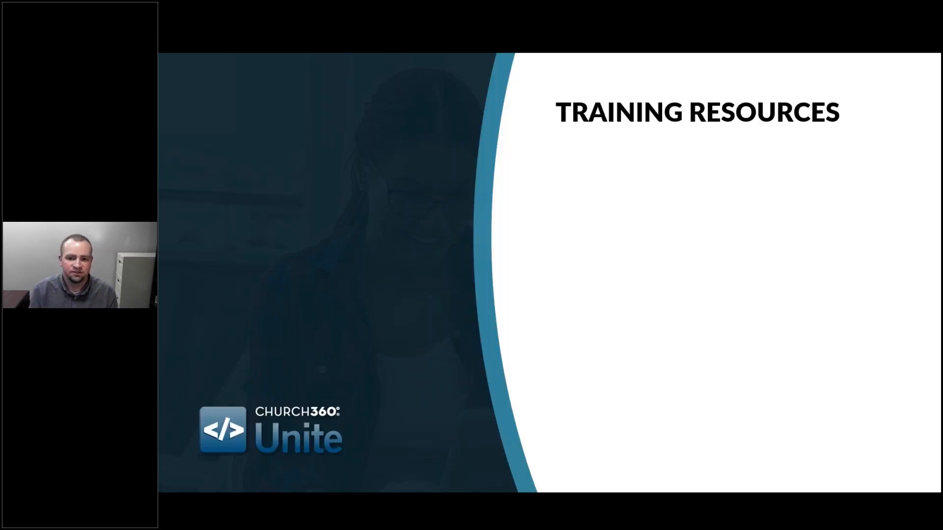
{"action": "key", "text": "Right"}
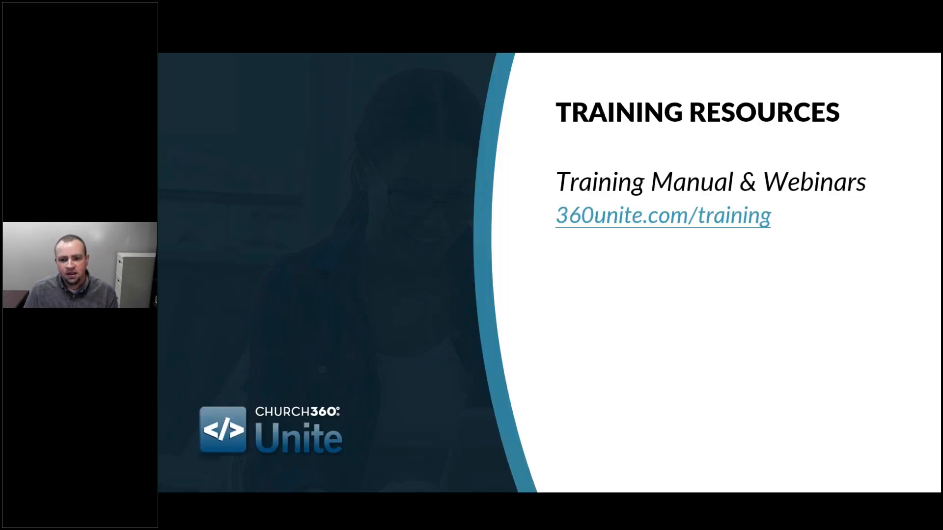
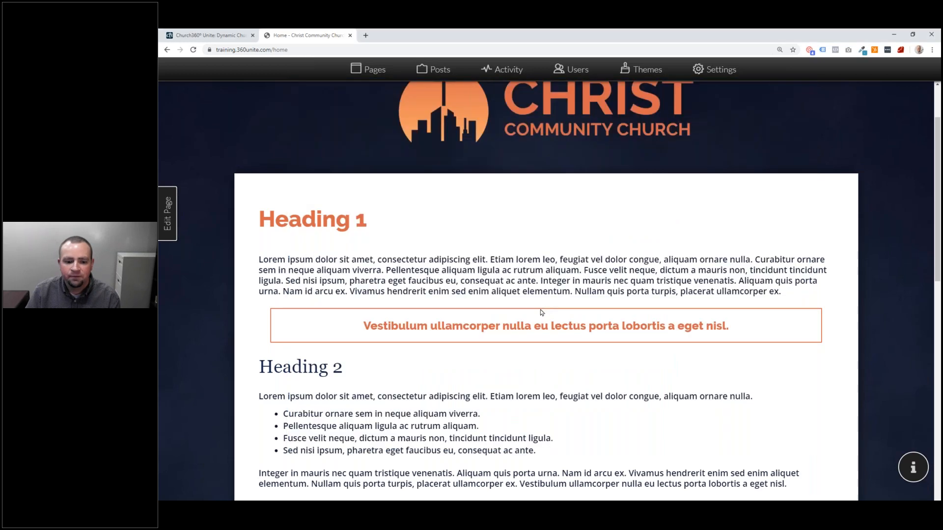
{"action": "scroll", "coordinate": [540, 314], "scroll_direction": "down", "scroll_amount": 6}
{"action": "scroll", "coordinate": [572, 319], "scroll_direction": "down", "scroll_amount": 6}
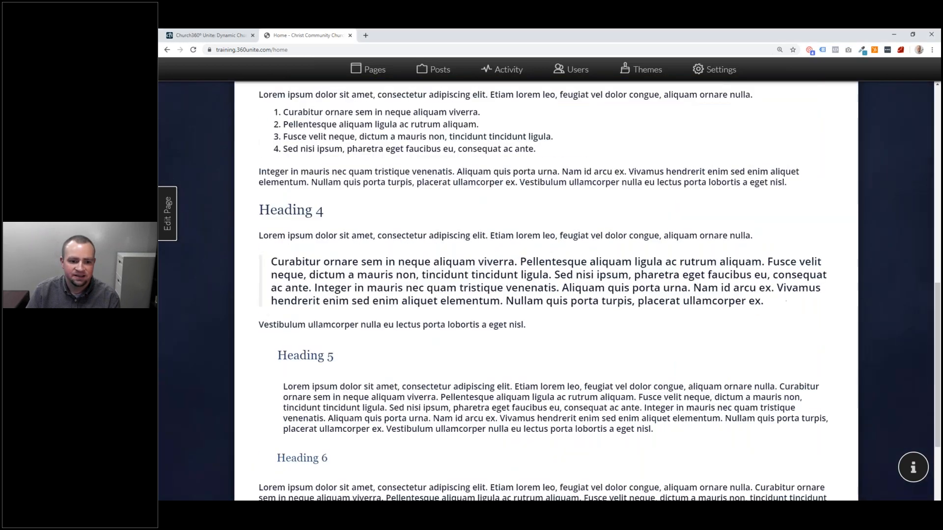
{"action": "scroll", "coordinate": [547, 322], "scroll_direction": "up", "scroll_amount": 3}
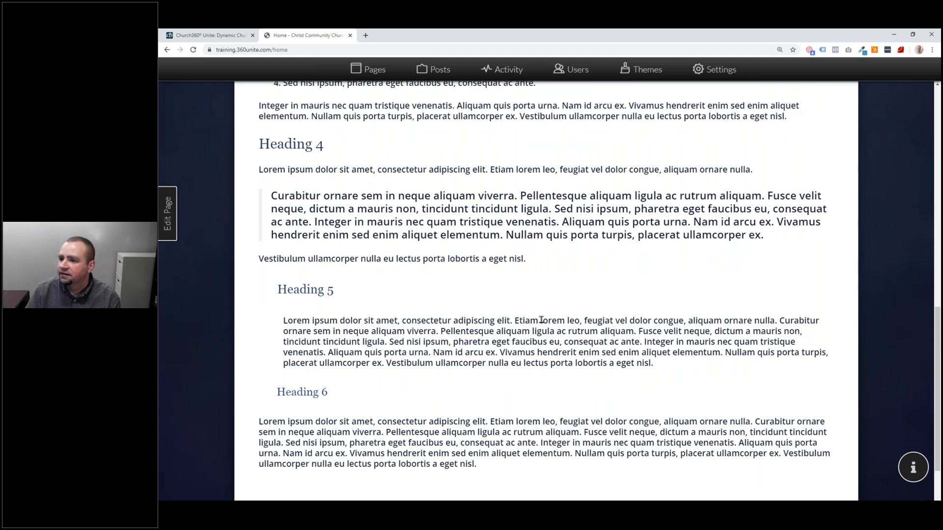
{"action": "scroll", "coordinate": [541, 320], "scroll_direction": "up", "scroll_amount": 15}
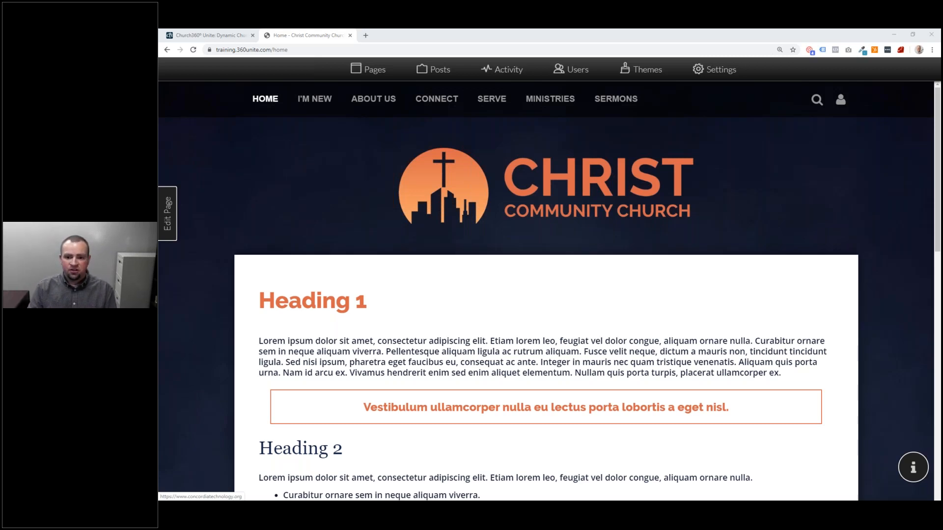
Examine the theme's block styles, the Heading 1 style's settings and its Save As option without saving, and the Customize settings.
{"action": "left_click", "coordinate": [646, 69]}
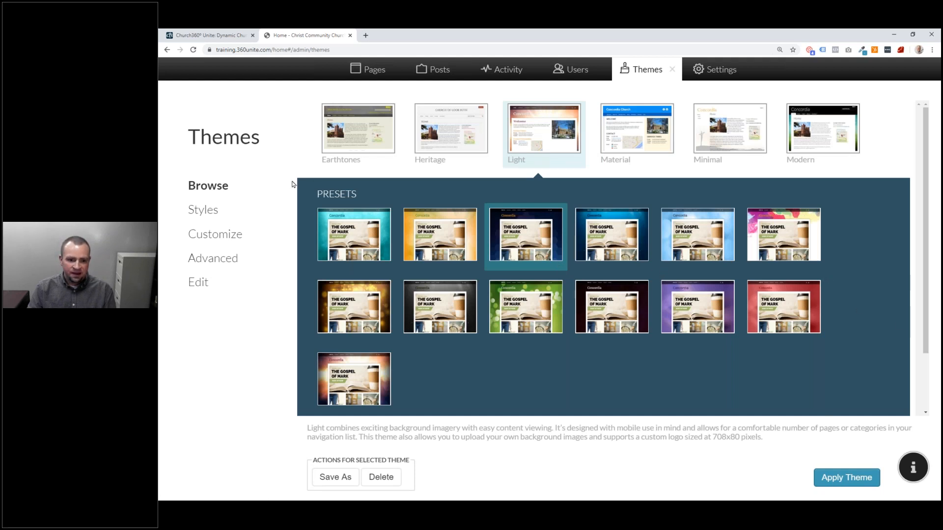
{"action": "left_click", "coordinate": [246, 210]}
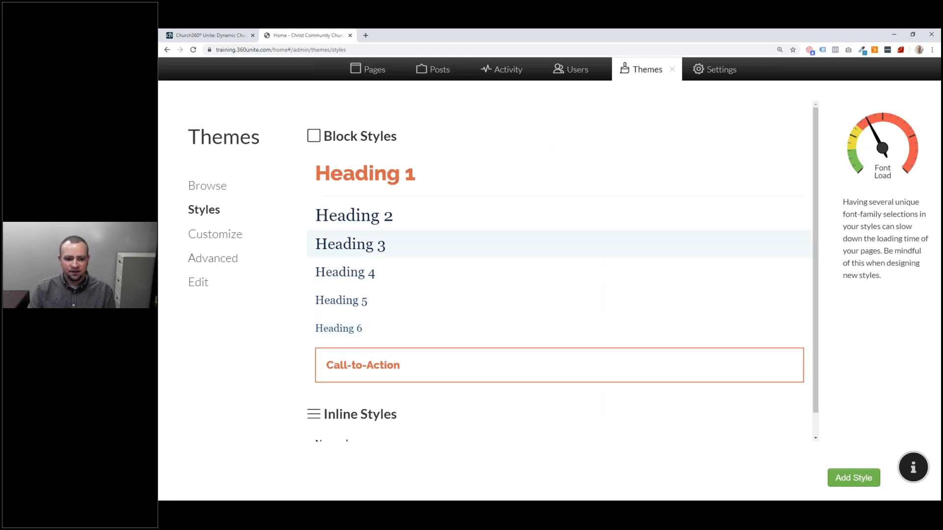
{"action": "scroll", "coordinate": [373, 339], "scroll_direction": "down", "scroll_amount": 1}
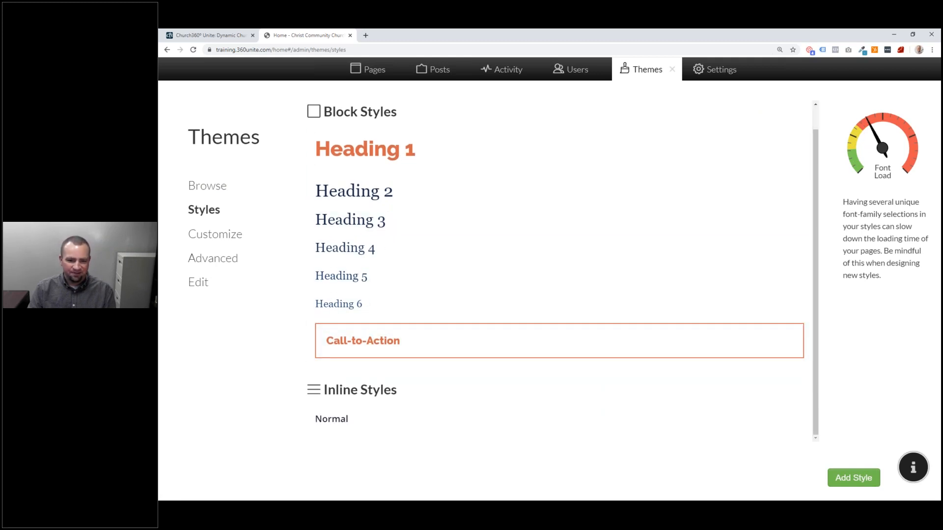
{"action": "left_click", "coordinate": [417, 162]}
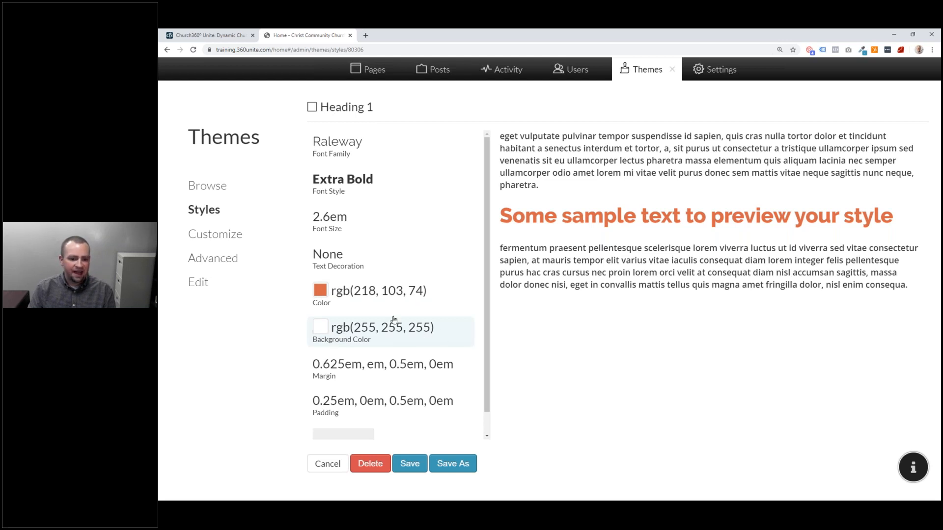
{"action": "scroll", "coordinate": [398, 295], "scroll_direction": "down", "scroll_amount": 1}
{"action": "scroll", "coordinate": [402, 248], "scroll_direction": "up", "scroll_amount": 1}
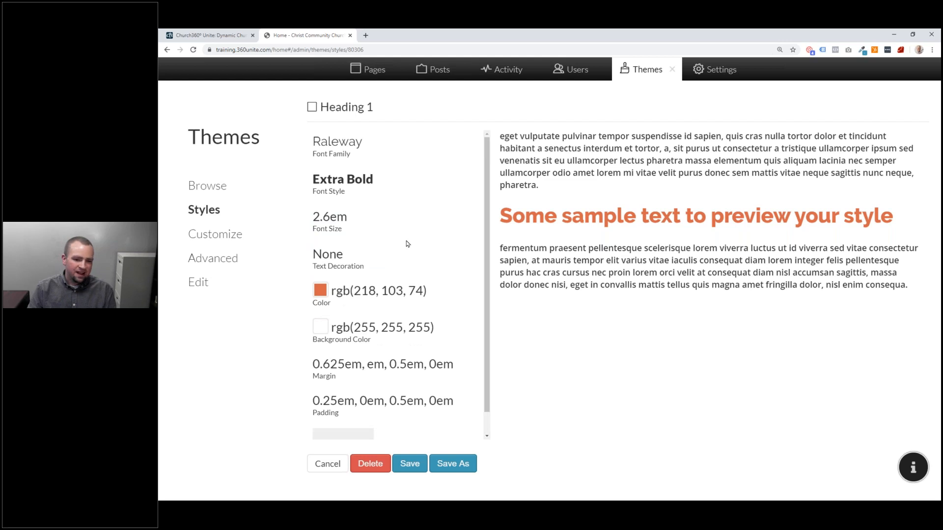
{"action": "scroll", "coordinate": [403, 247], "scroll_direction": "down", "scroll_amount": 1}
{"action": "scroll", "coordinate": [311, 267], "scroll_direction": "up", "scroll_amount": 1}
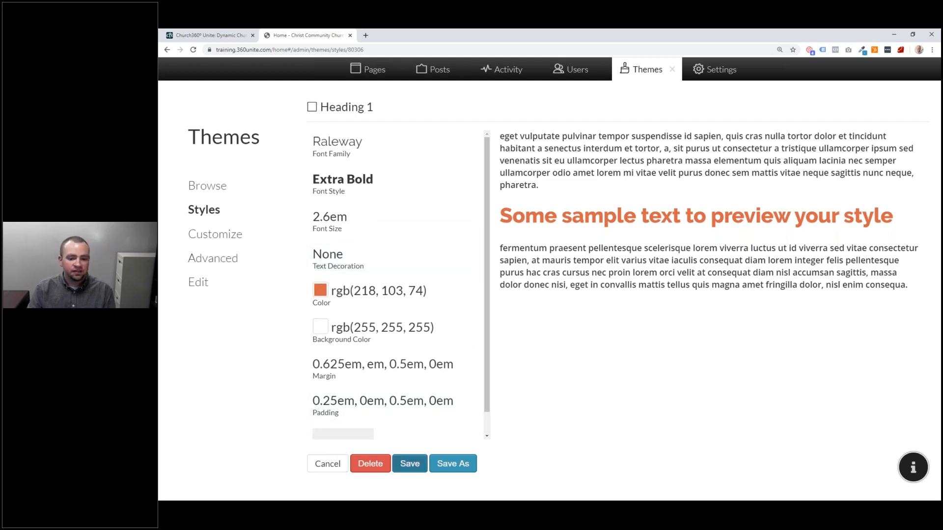
{"action": "left_click", "coordinate": [445, 465]}
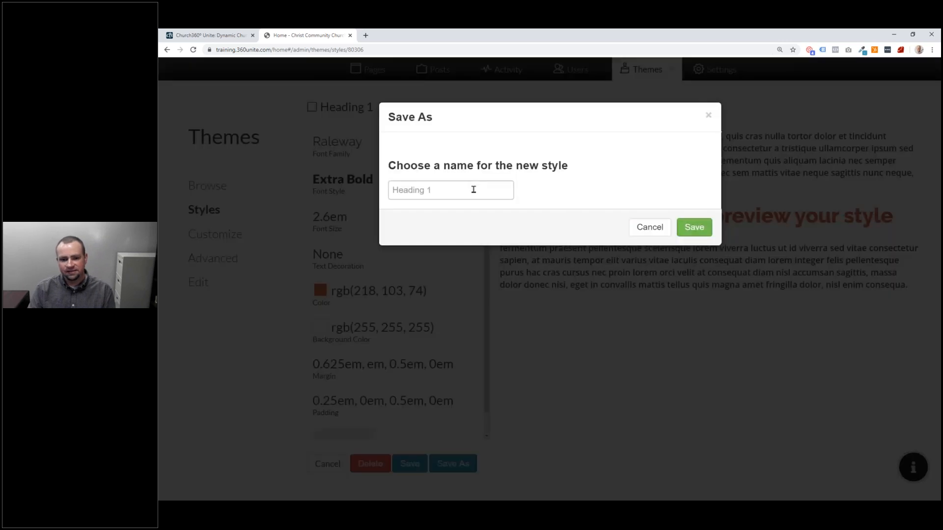
{"action": "left_click", "coordinate": [646, 226]}
{"action": "left_click", "coordinate": [226, 235]}
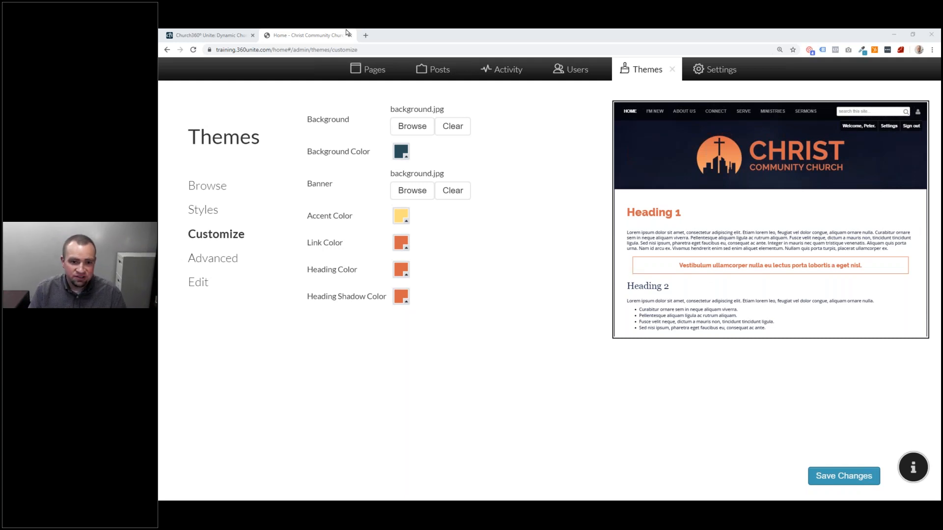
Open the Church Communications Strategy Training Course sign-up page in a new browser tab, then return to the church website's theme settings.
{"action": "left_click", "coordinate": [365, 36]}
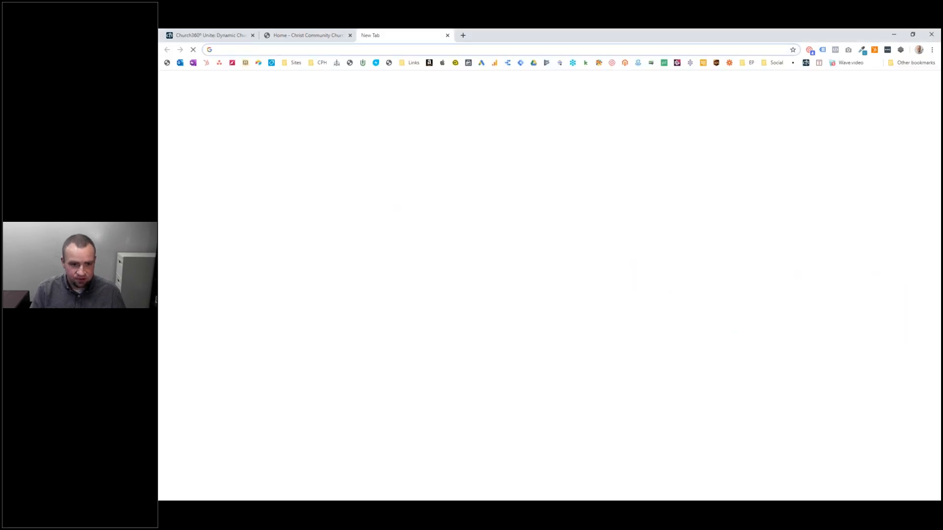
{"action": "type", "text": "reg"}
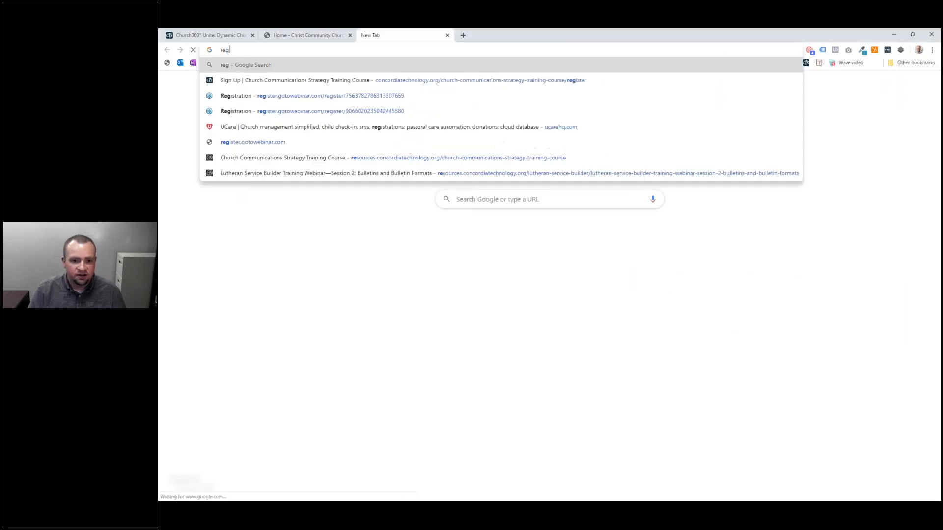
{"action": "key", "text": "Down"}
{"action": "key", "text": "Down"}
{"action": "key", "text": "Down"}
{"action": "key", "text": "Down"}
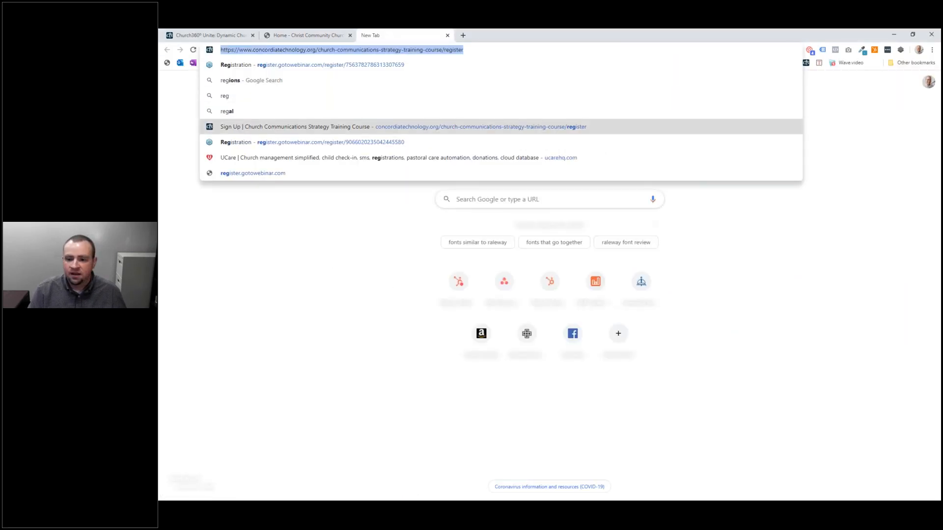
{"action": "key", "text": "Return"}
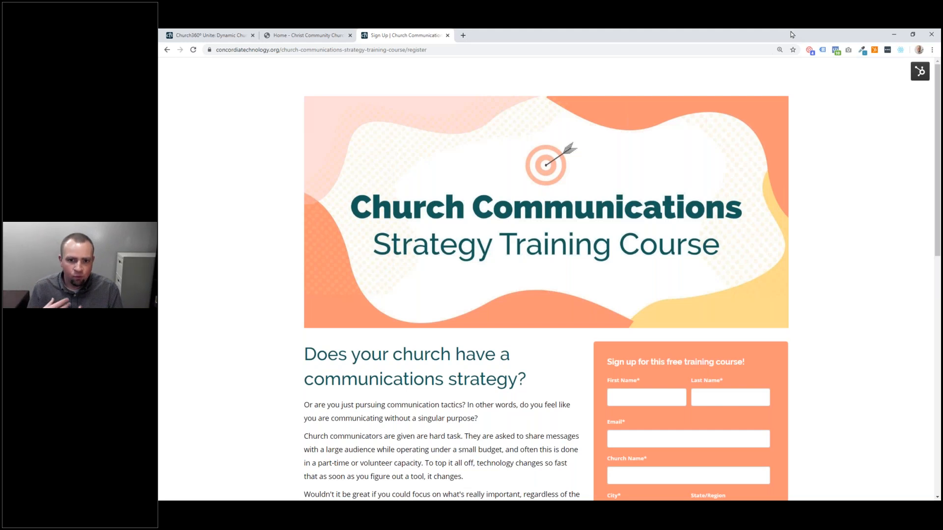
{"action": "left_click", "coordinate": [322, 35]}
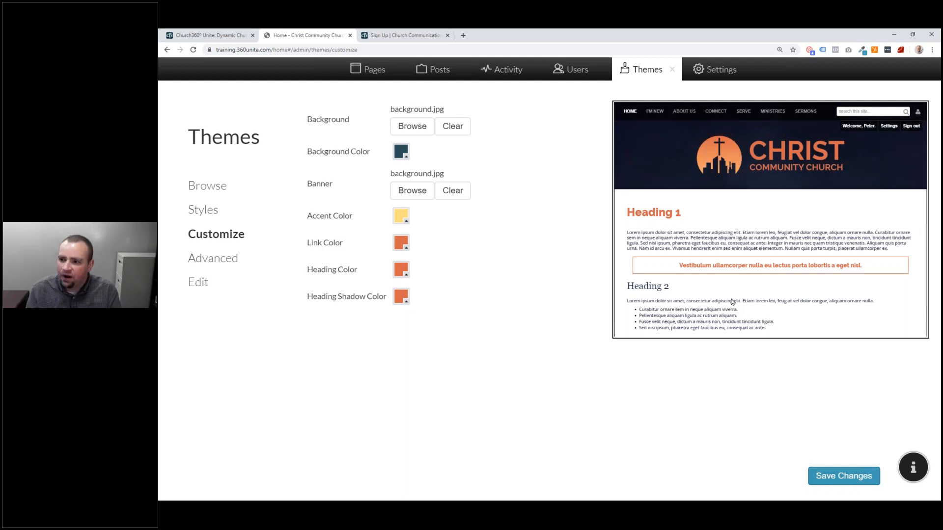
{"action": "key", "text": "alt+Tab"}
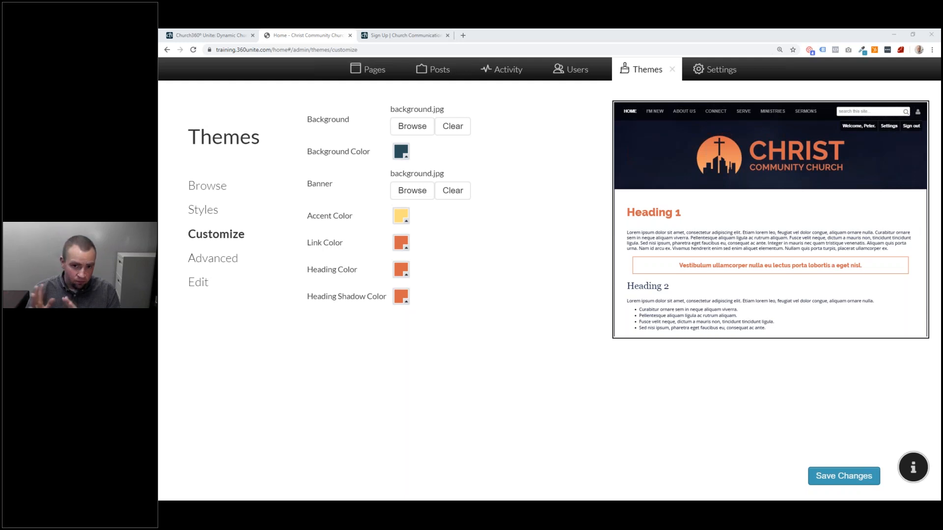
Open the Training page from the Church360 Unite product page and look through the Upcoming Webinars list.
{"action": "left_click", "coordinate": [206, 35]}
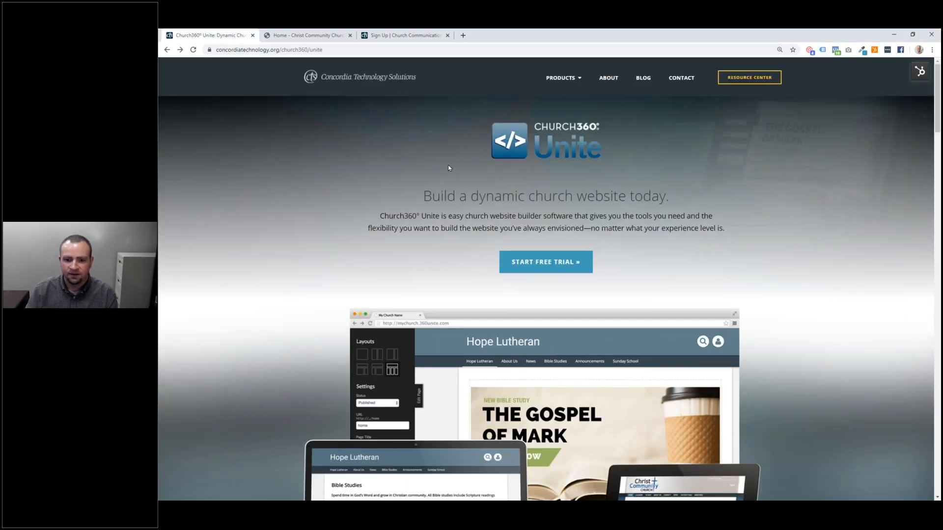
{"action": "scroll", "coordinate": [446, 164], "scroll_direction": "down", "scroll_amount": 5}
{"action": "scroll", "coordinate": [446, 171], "scroll_direction": "down", "scroll_amount": 4}
{"action": "left_click", "coordinate": [595, 225]}
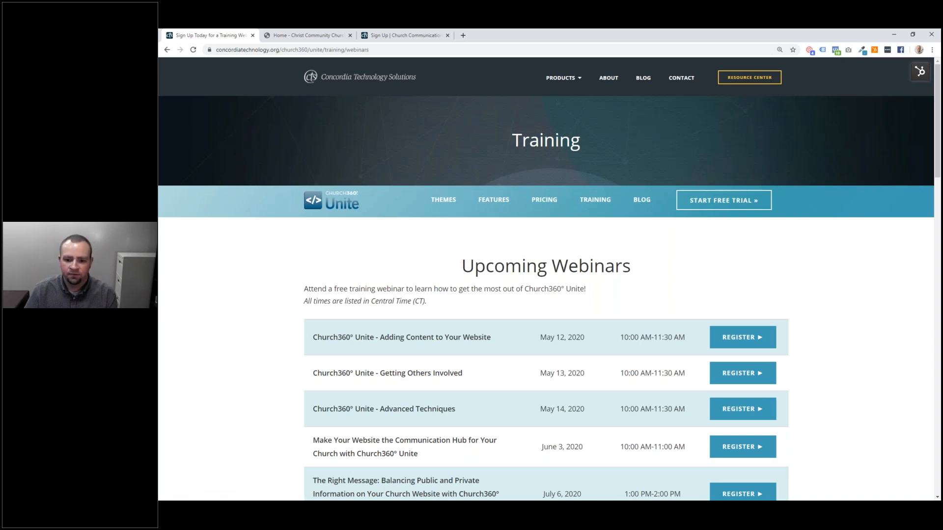
{"action": "scroll", "coordinate": [563, 406], "scroll_direction": "down", "scroll_amount": 1}
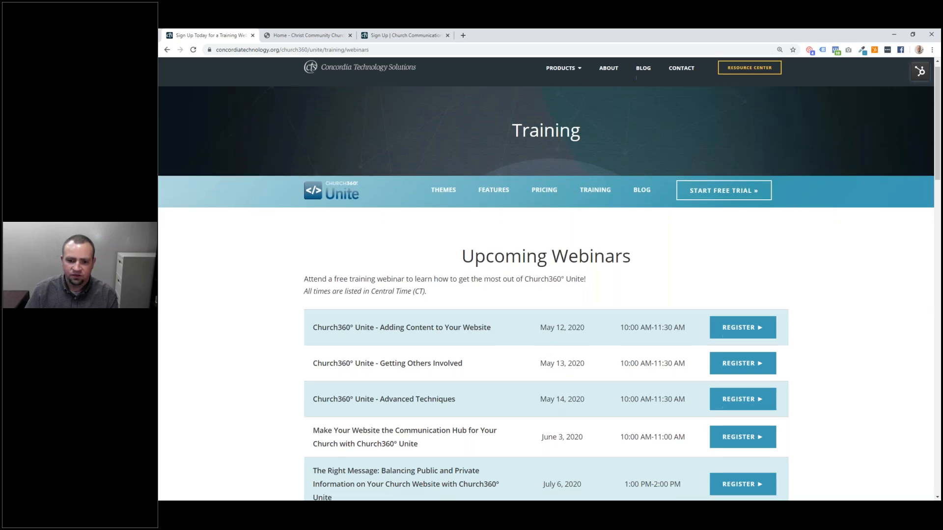
{"action": "scroll", "coordinate": [619, 256], "scroll_direction": "down", "scroll_amount": 2}
{"action": "left_click_drag", "start_coordinate": [619, 256], "coordinate": [661, 267]}
{"action": "left_click", "coordinate": [630, 284]}
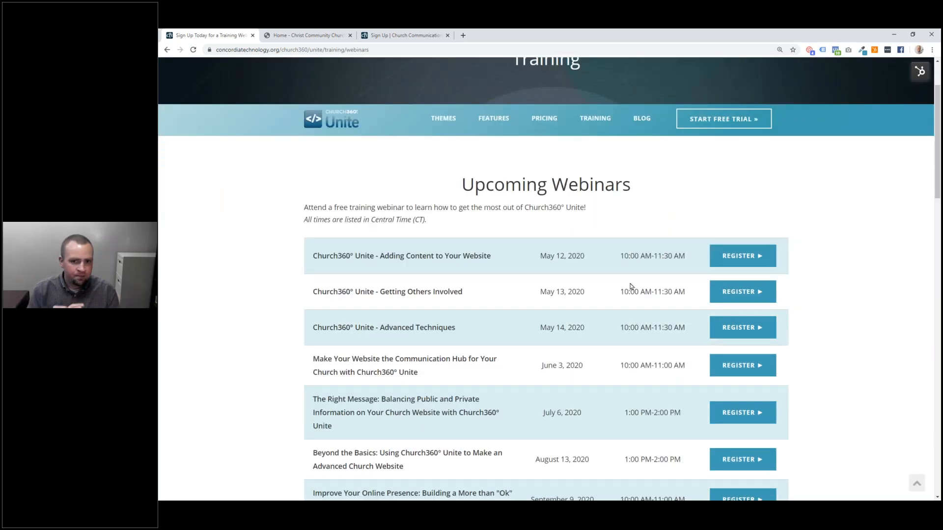